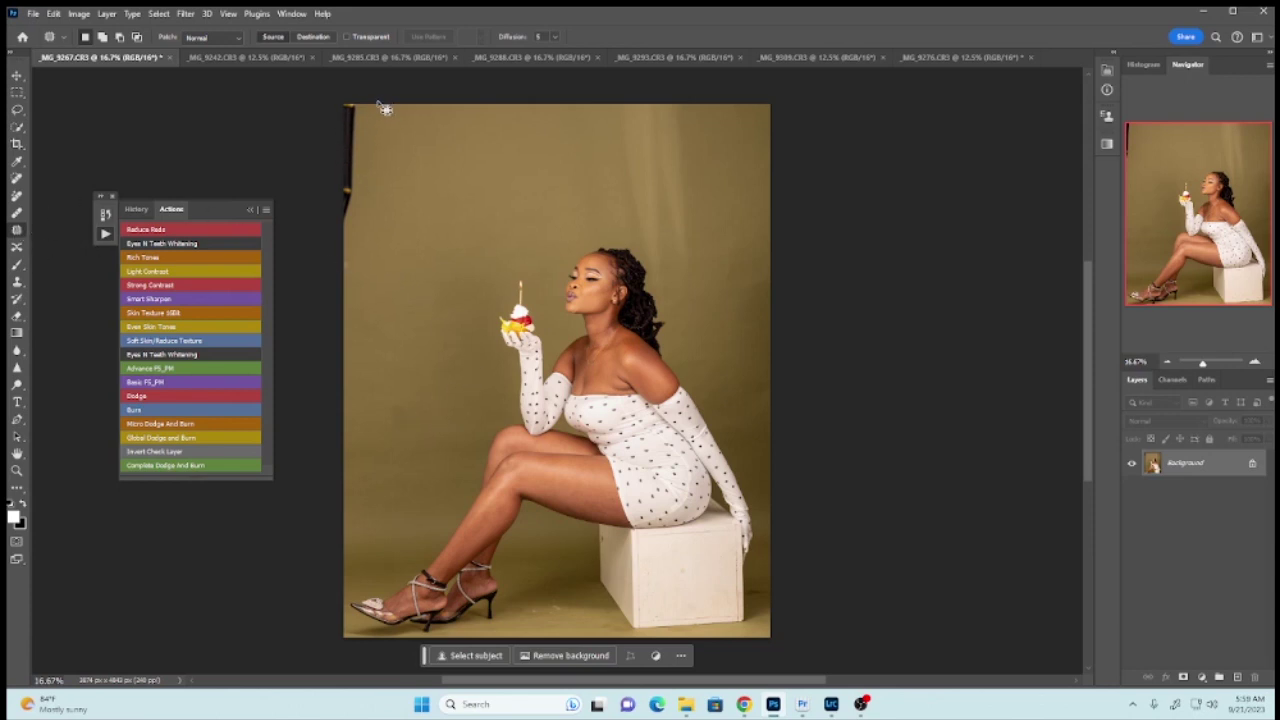
mouse_move(378, 104)
mouse_down()
mouse_move(366, 212)
mouse_move(326, 236)
mouse_move(334, 100)
mouse_up()
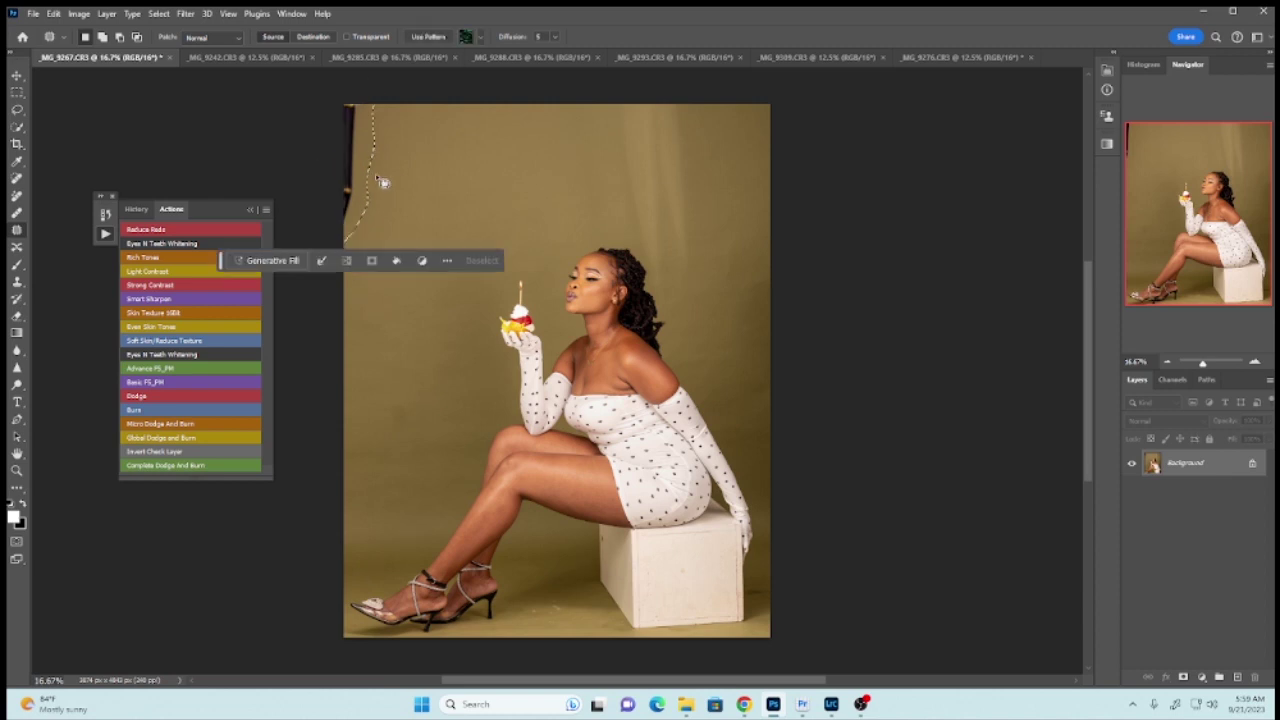
drag(365, 177, 398, 182)
key(ctrl+d)
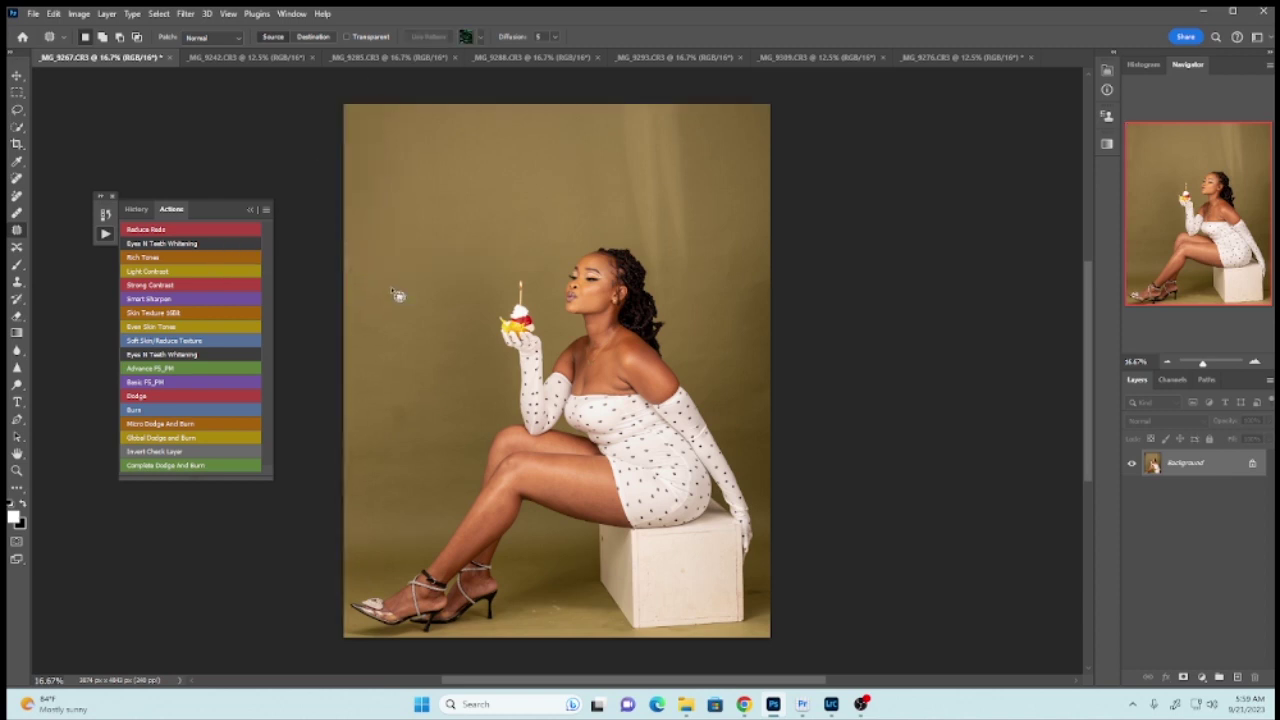
drag(352, 293, 356, 288)
drag(381, 413, 414, 358)
key(ctrl+d)
drag(486, 374, 484, 374)
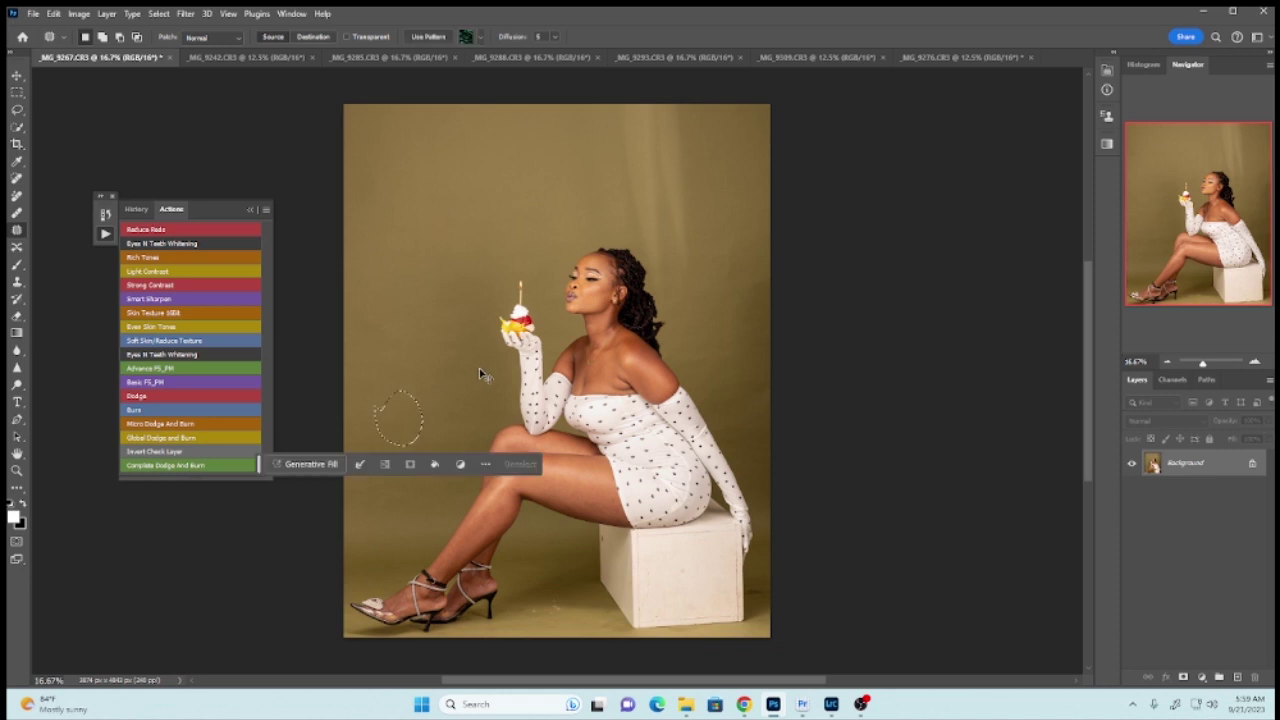
key(ctrl+d)
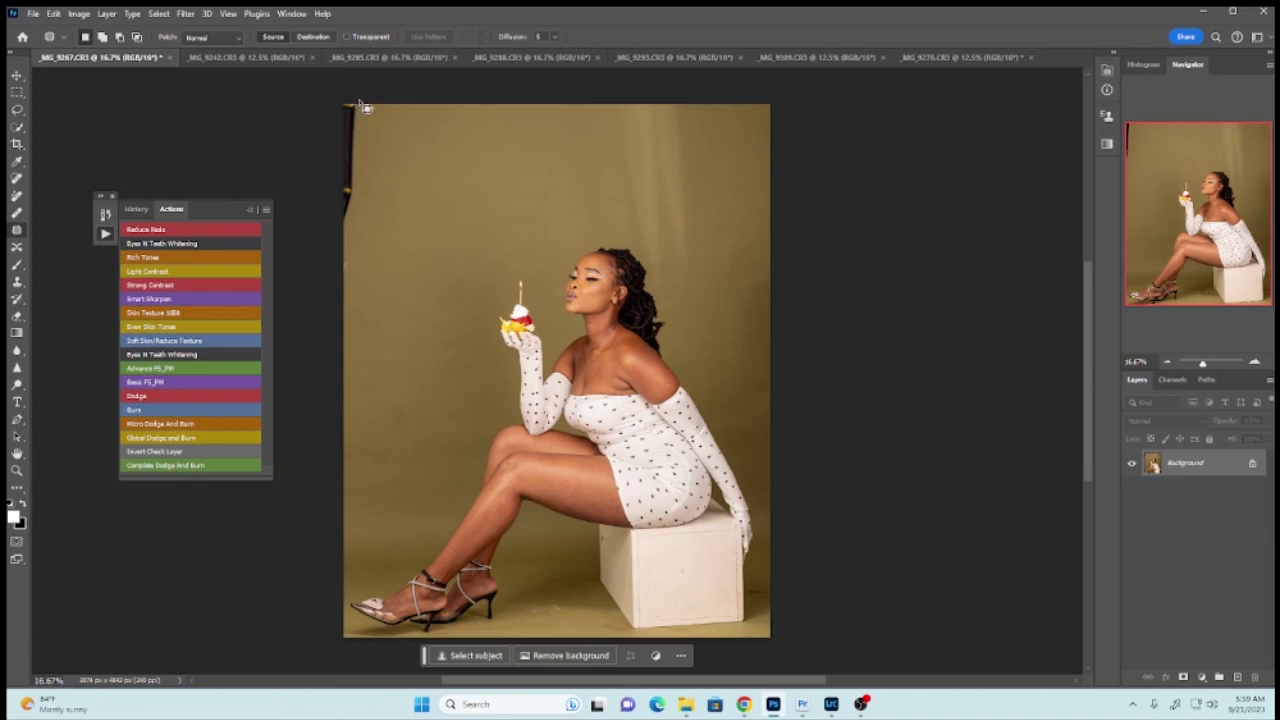
- Patch out the dark strip along the photo's upper-left edge with clean backdrop beside it, then clear the selection
mouse_move(366, 104)
mouse_down()
mouse_move(366, 198)
mouse_move(344, 299)
mouse_move(316, 141)
mouse_move(344, 92)
mouse_move(386, 94)
mouse_up()
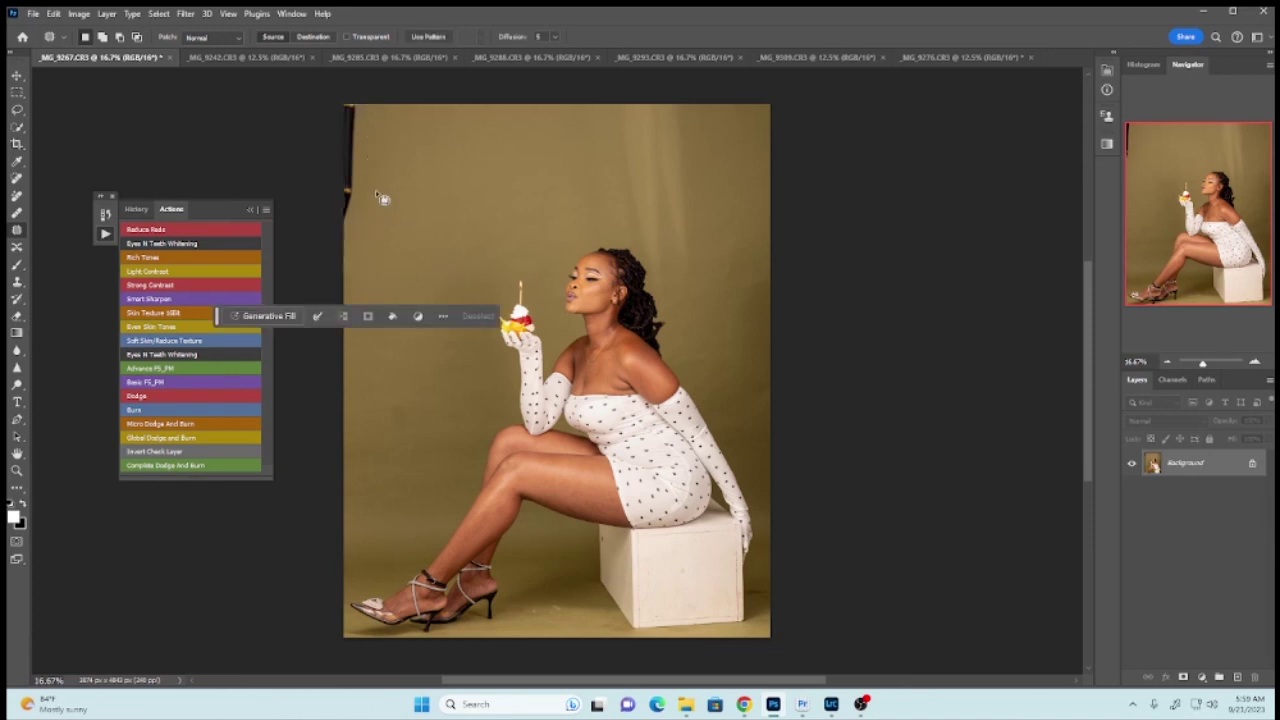
drag(368, 184, 410, 180)
key(ctrl+d)
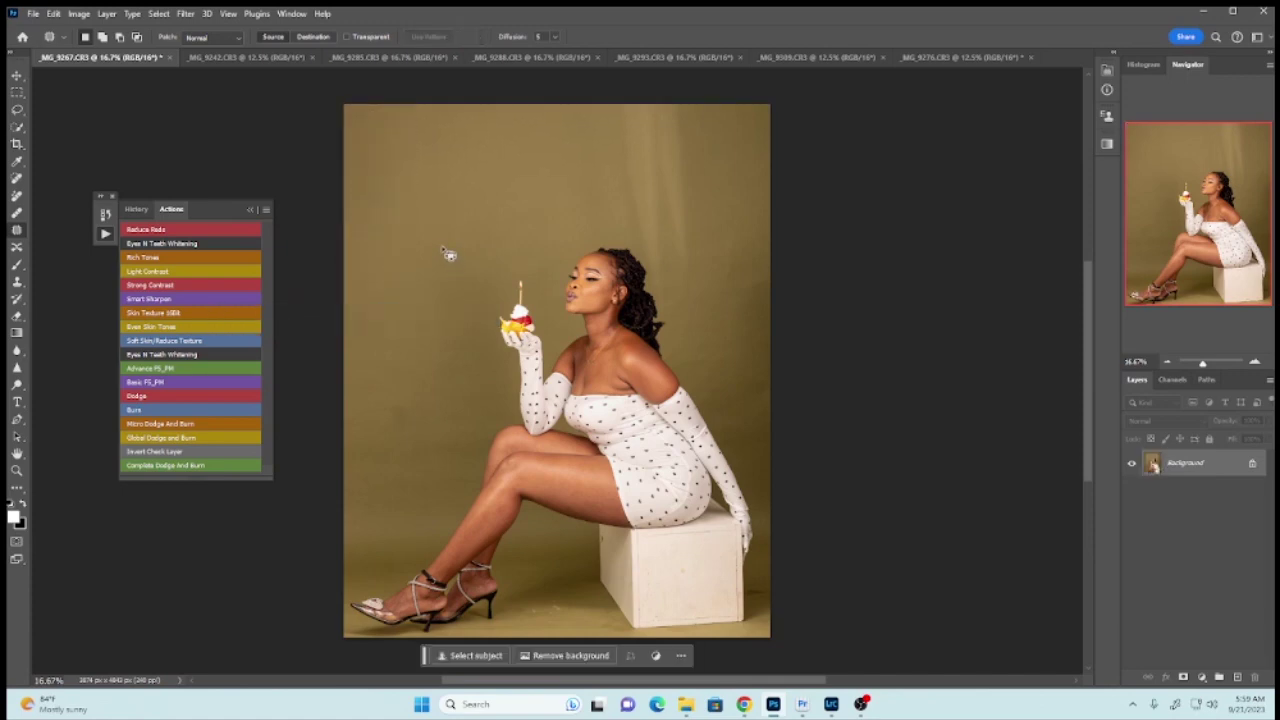
- Patch the uneven spots on the backdrop to the right of the model's hair, including one near the photo's edge
key(ctrl+plus)
key(ctrl+plus)
key(ctrl+plus)
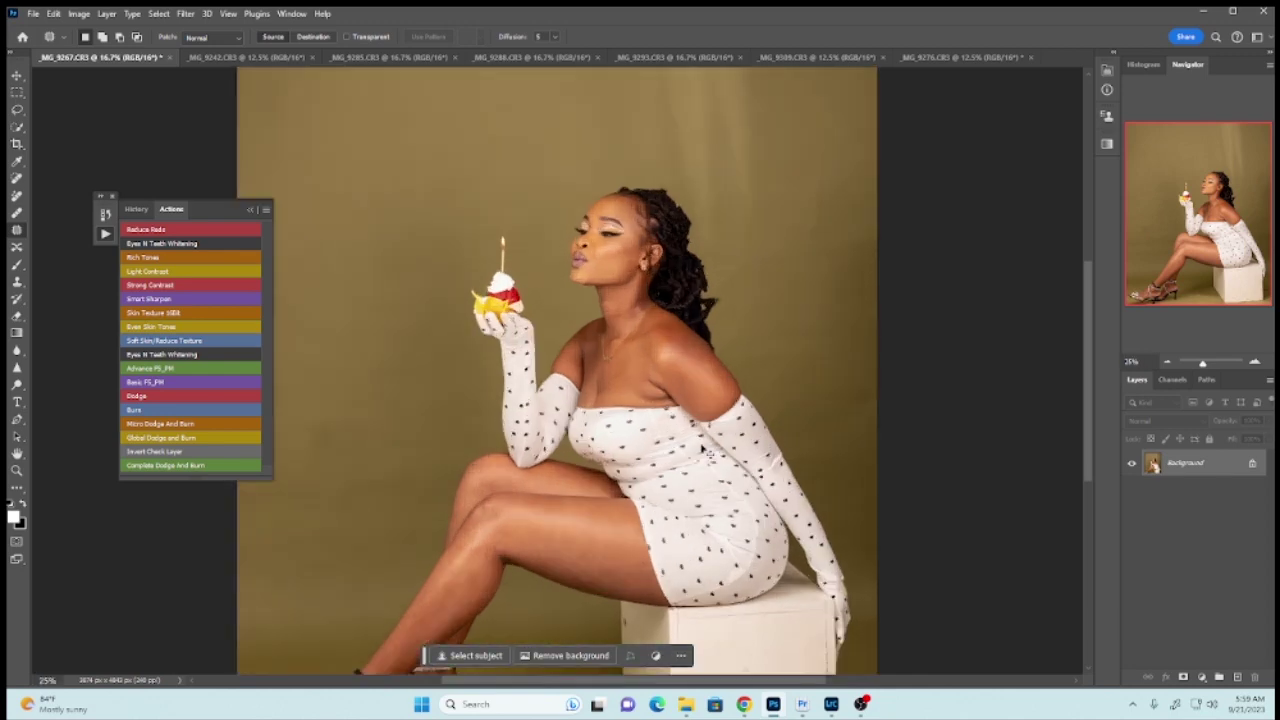
scroll(1088, 328, up, 3)
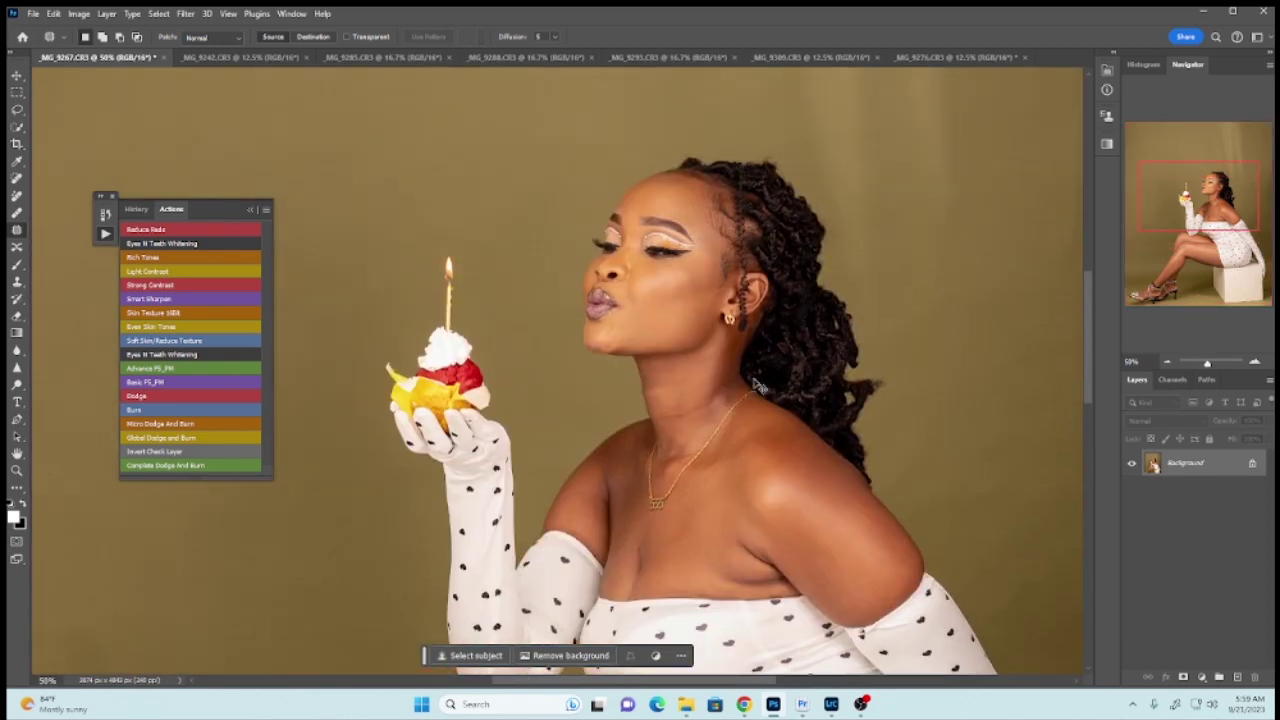
key(ctrl+minus)
key(ctrl+minus)
mouse_move(819, 262)
mouse_down()
mouse_move(800, 311)
mouse_move(818, 257)
mouse_up()
key(ctrl+d)
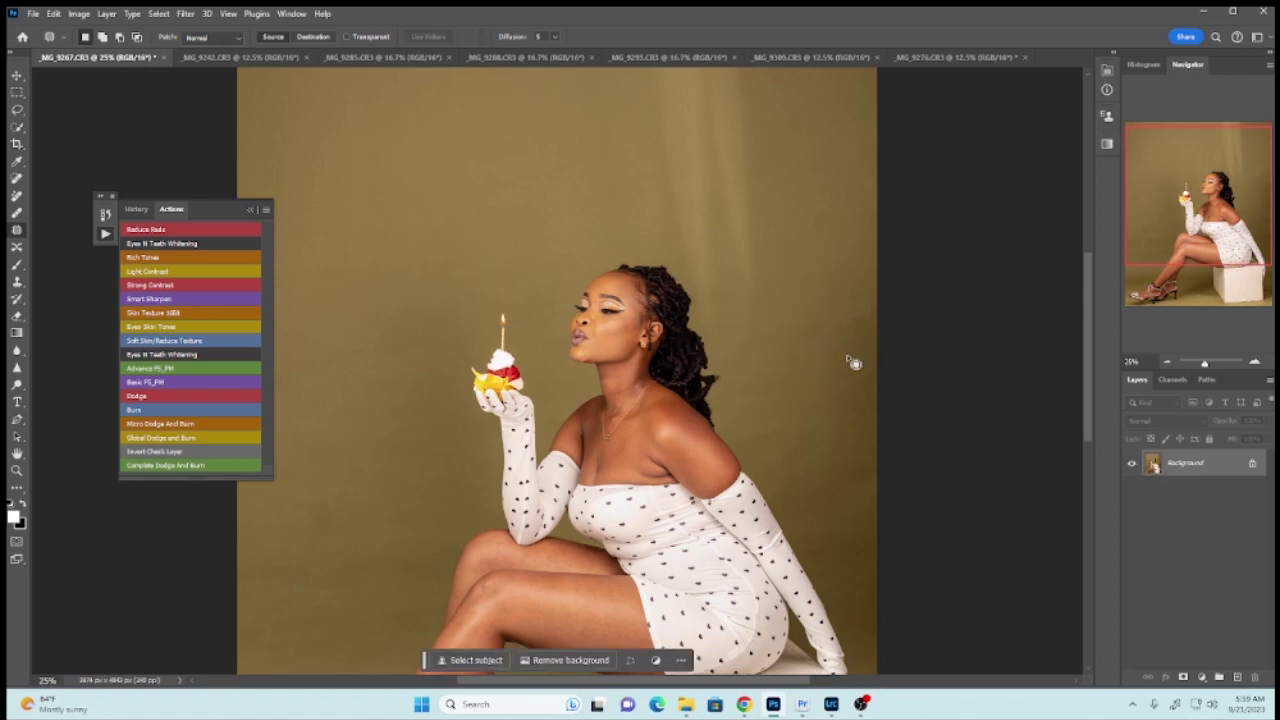
mouse_move(866, 318)
mouse_down()
mouse_move(877, 314)
mouse_move(840, 358)
mouse_up()
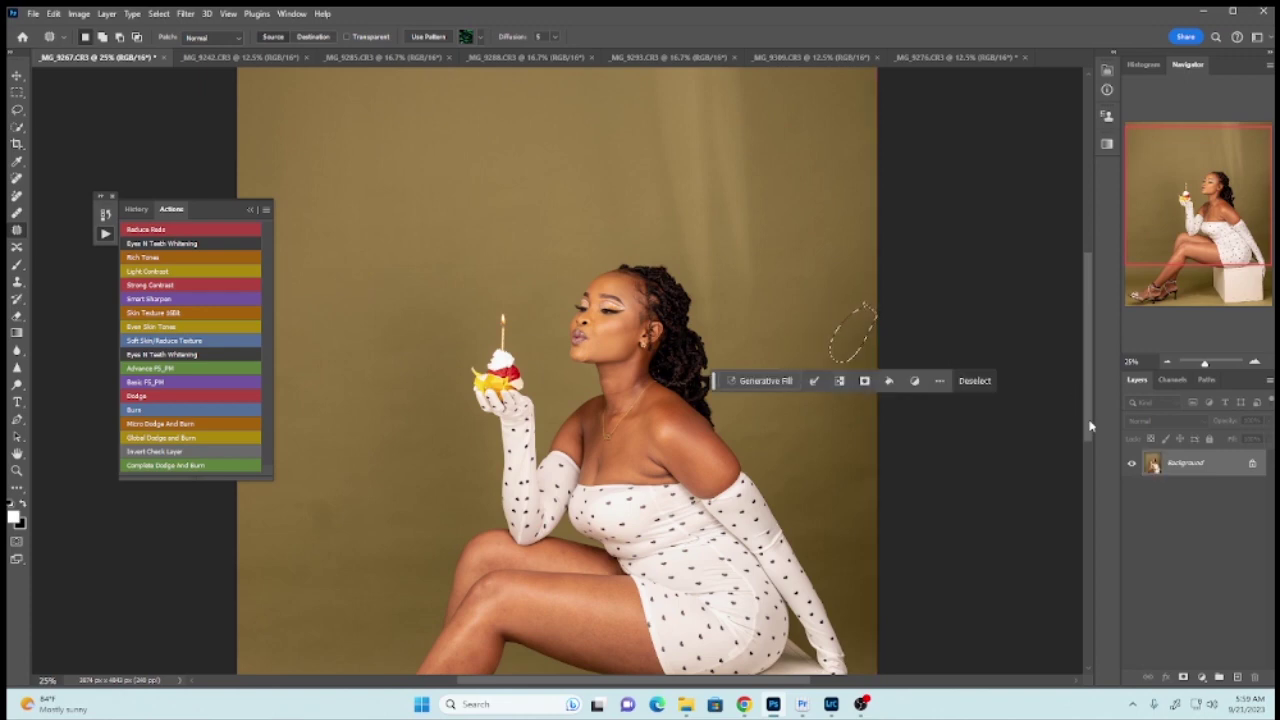
- Patch out the light scuff marks on the floor between the model's heels and the white box
scroll(1090, 426, down, 5)
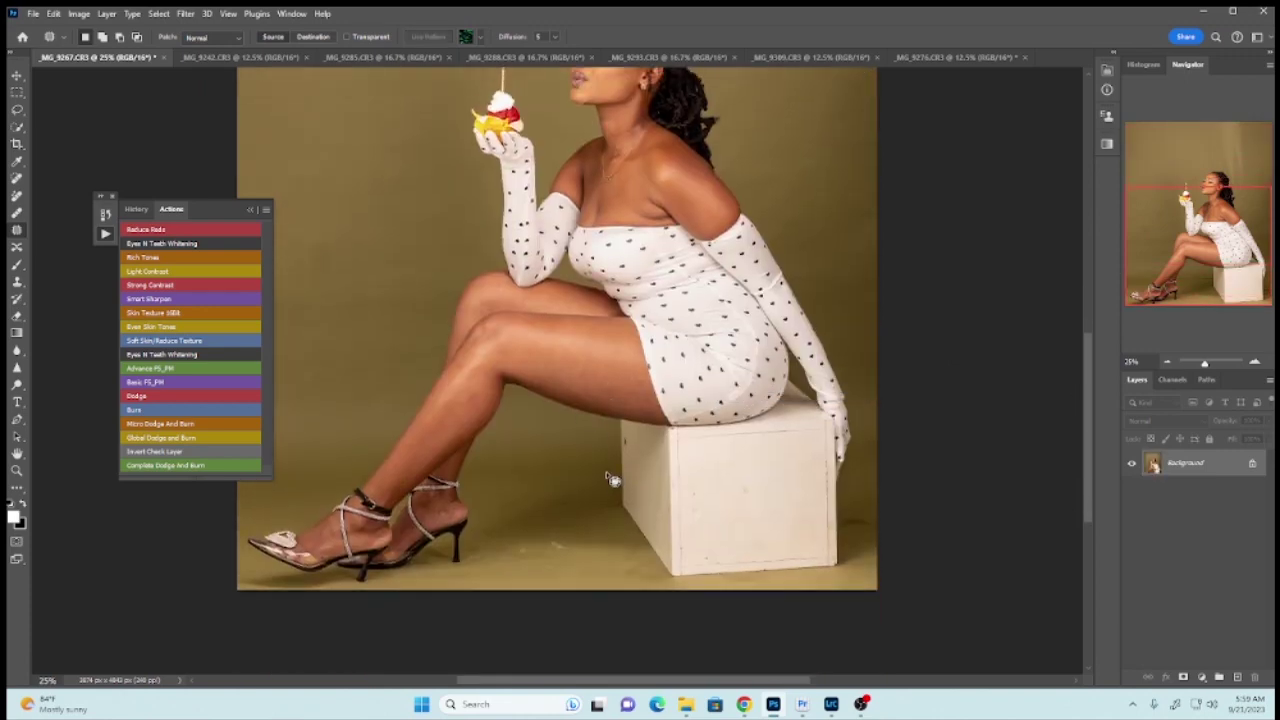
scroll(1088, 413, up, 3)
scroll(800, 450, down, 4)
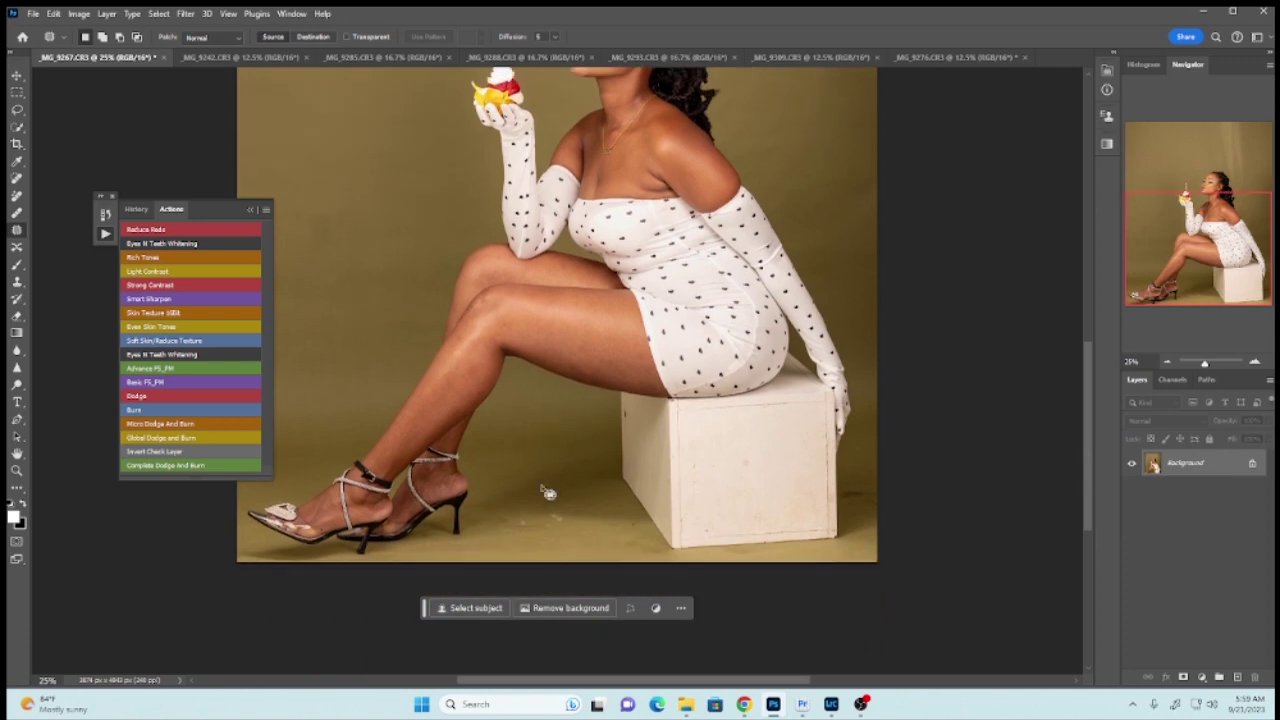
mouse_move(548, 501)
mouse_down()
mouse_move(585, 521)
mouse_move(587, 543)
mouse_move(561, 553)
mouse_move(515, 527)
mouse_move(543, 511)
mouse_move(469, 462)
mouse_move(424, 410)
mouse_move(368, 315)
mouse_move(349, 214)
mouse_up()
key(ctrl+d)
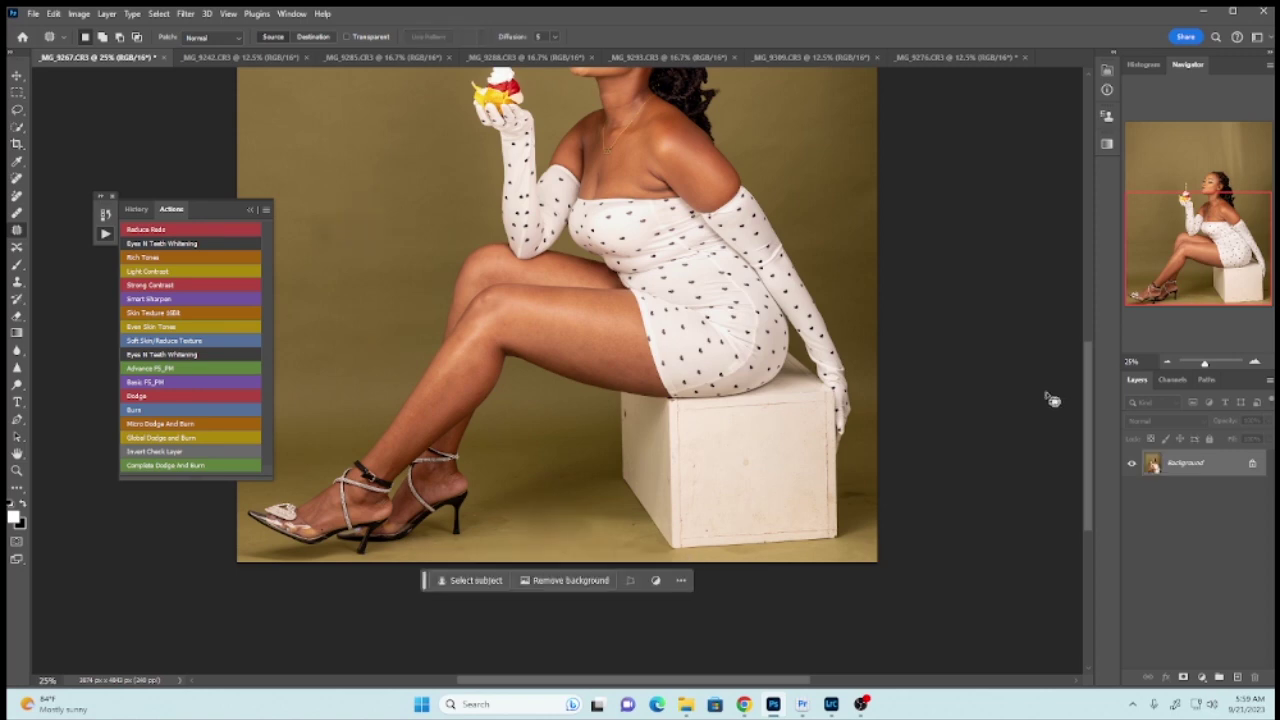
- Run the Micro Dodge And Burn action and expand the resulting layer group
mouse_move(1090, 428)
mouse_down()
mouse_move(1088, 380)
mouse_move(1092, 421)
mouse_up()
scroll(980, 368, up, 1)
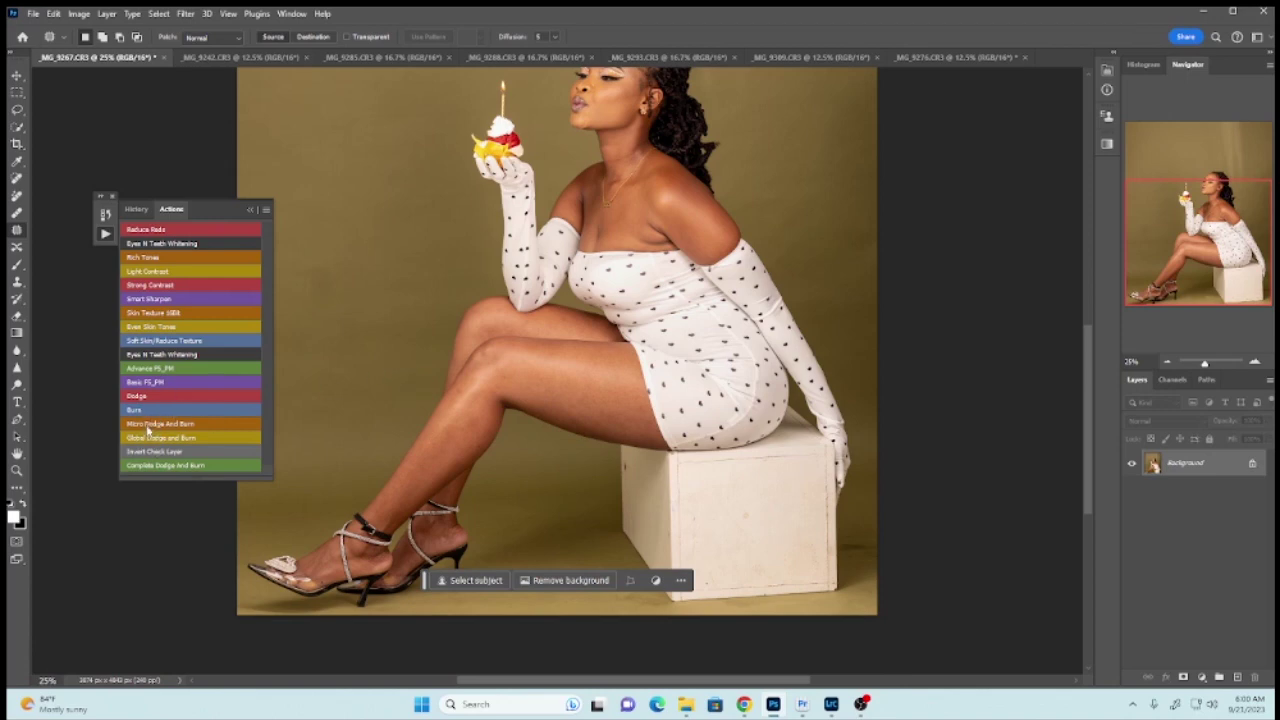
click(152, 425)
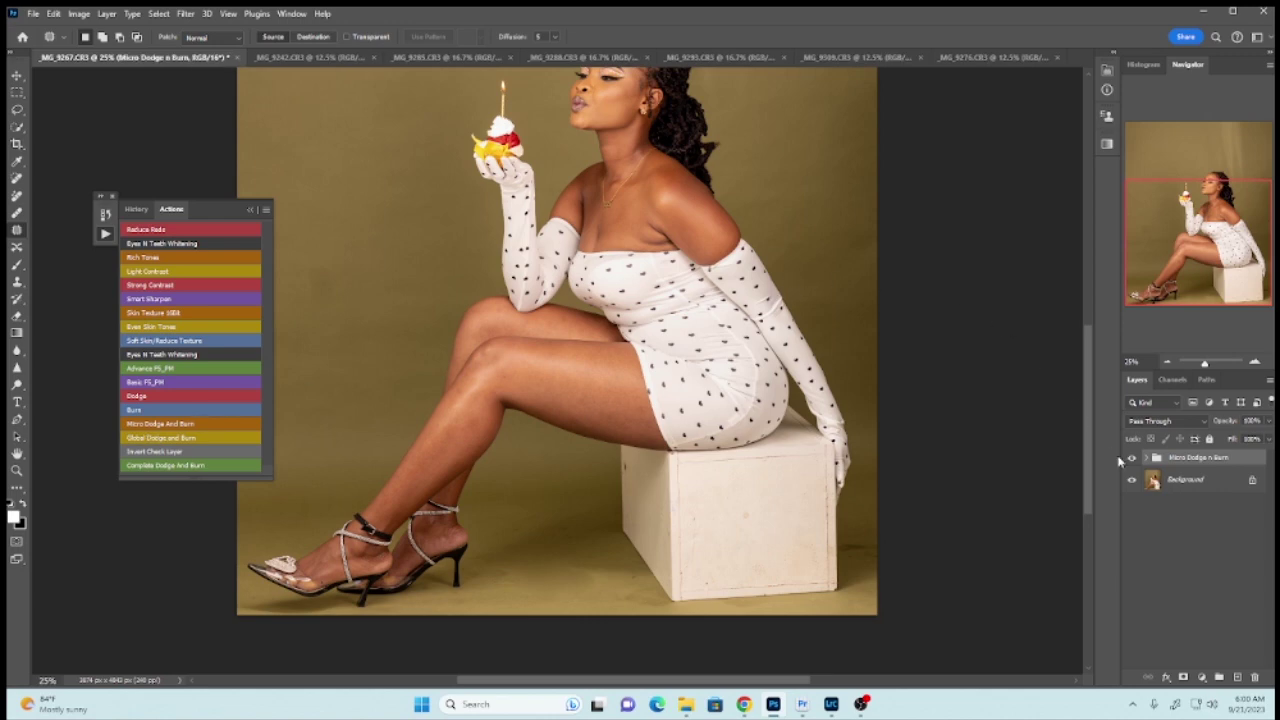
click(1146, 458)
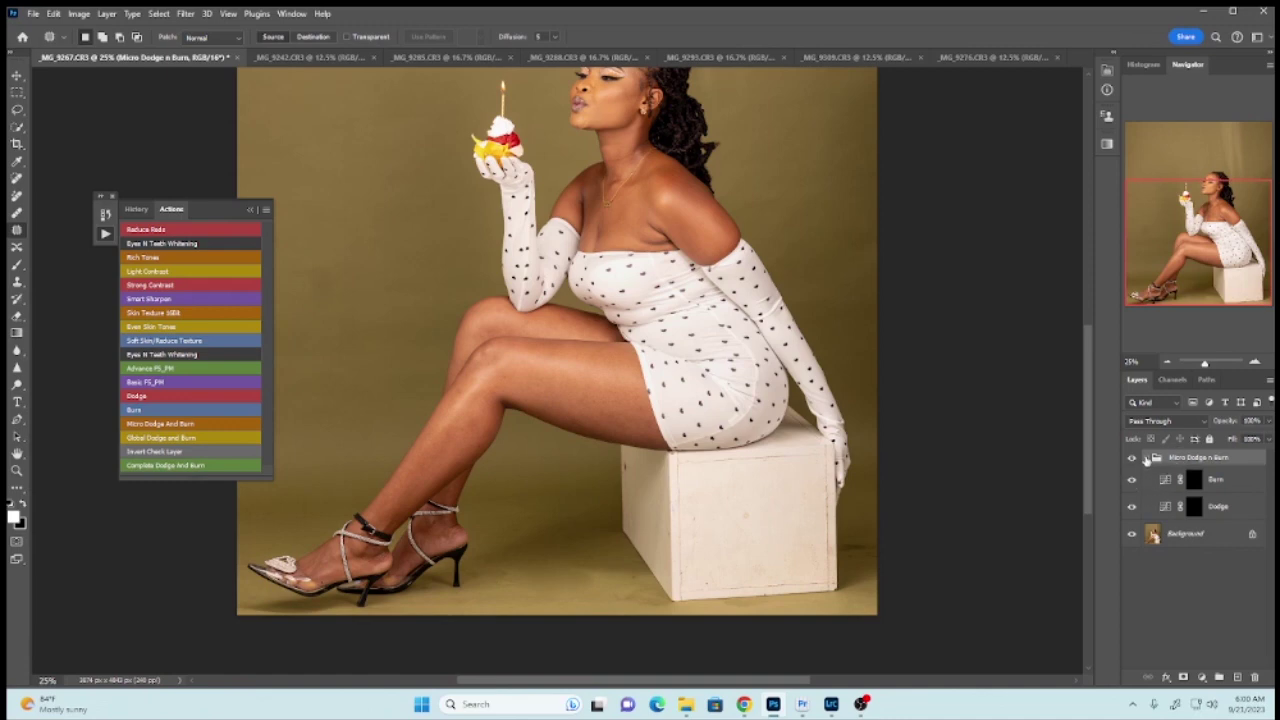
- Select the Dodge layer's mask without refining it and set up the Brush tool with 2% flow
double_click(1192, 512)
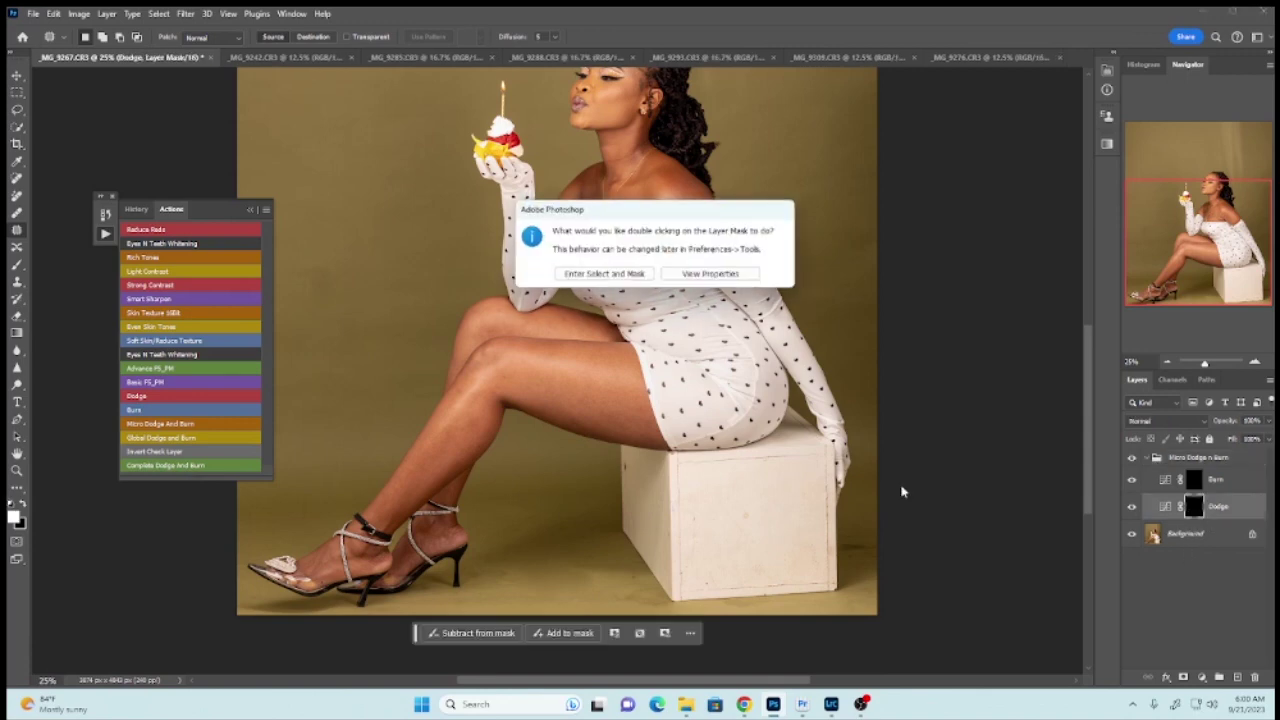
click(600, 274)
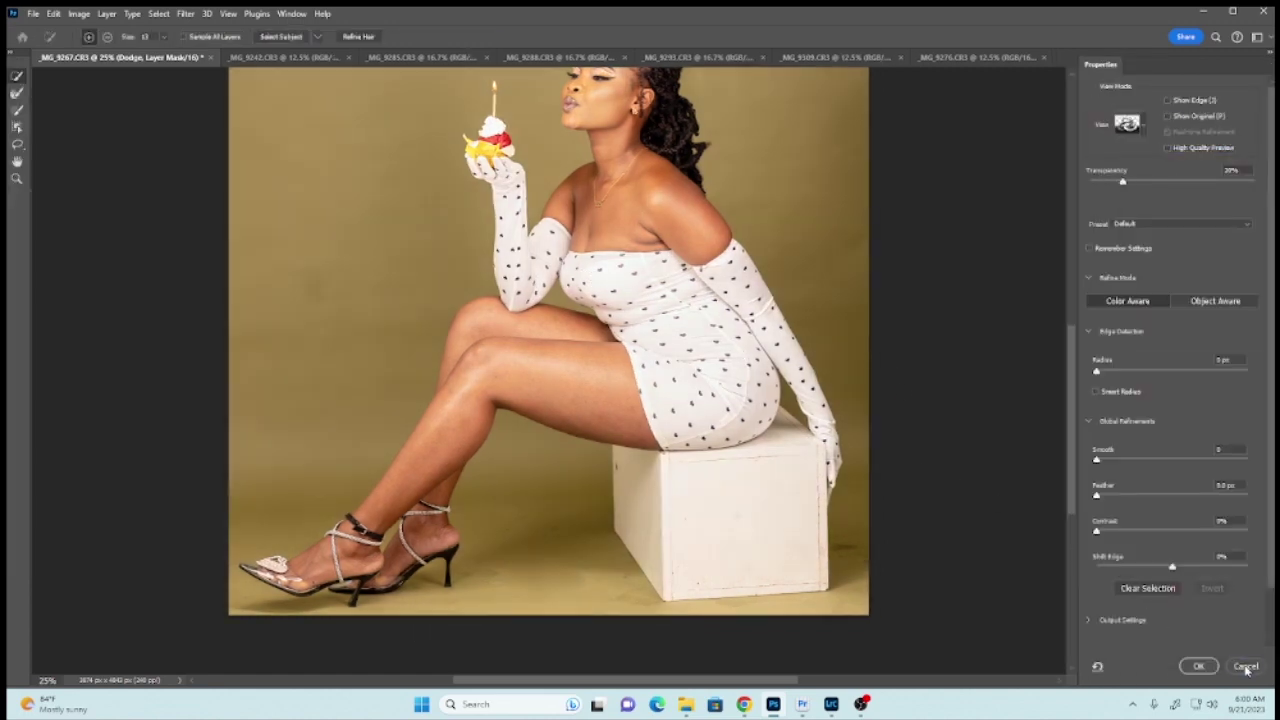
click(1245, 667)
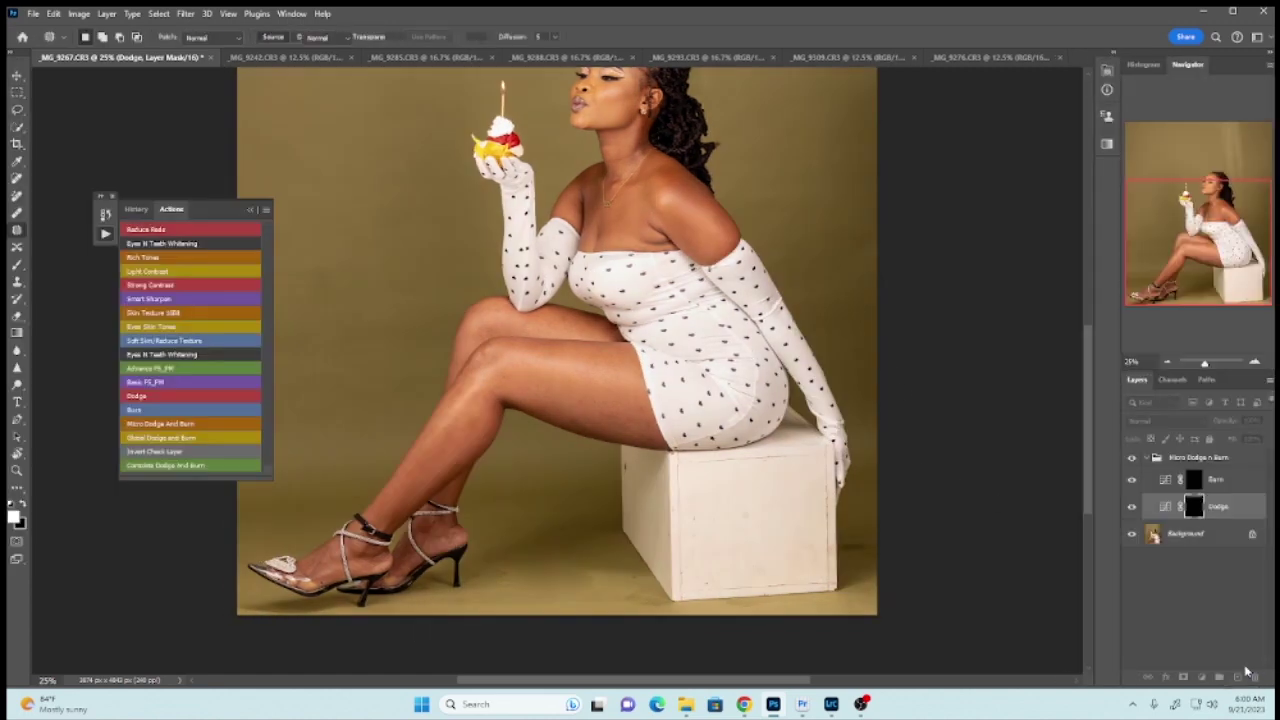
click(17, 267)
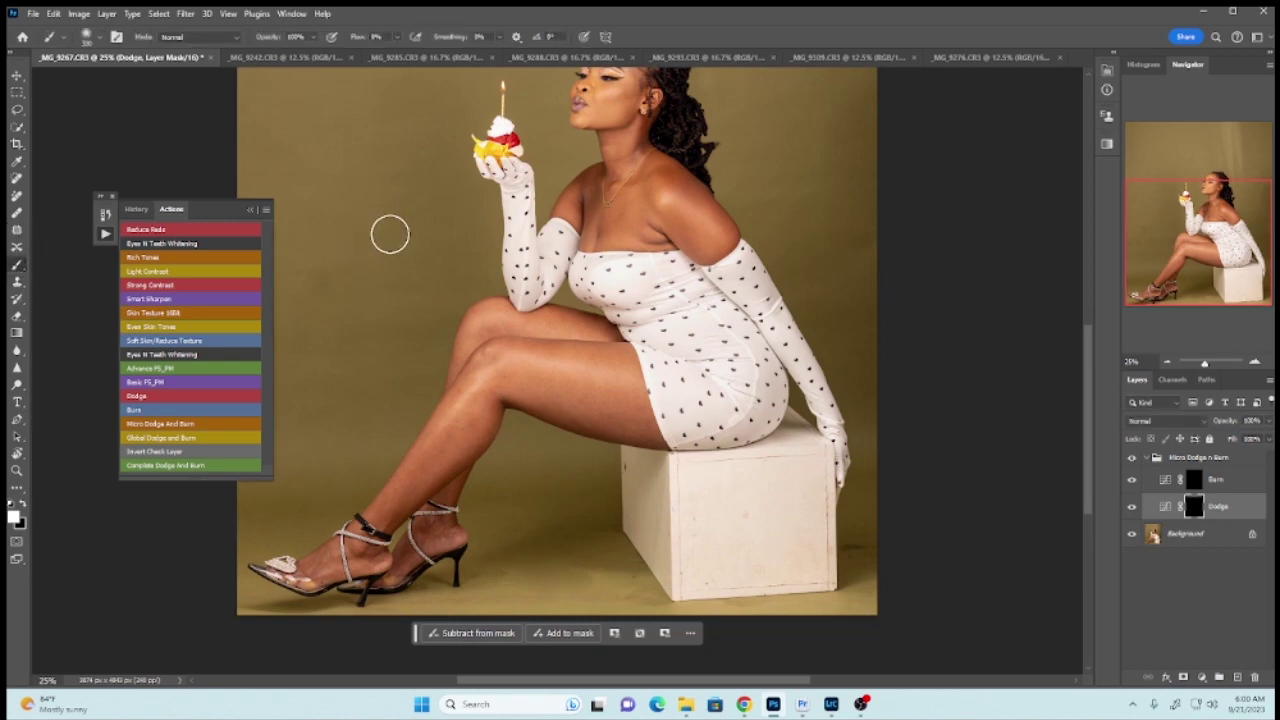
click(397, 38)
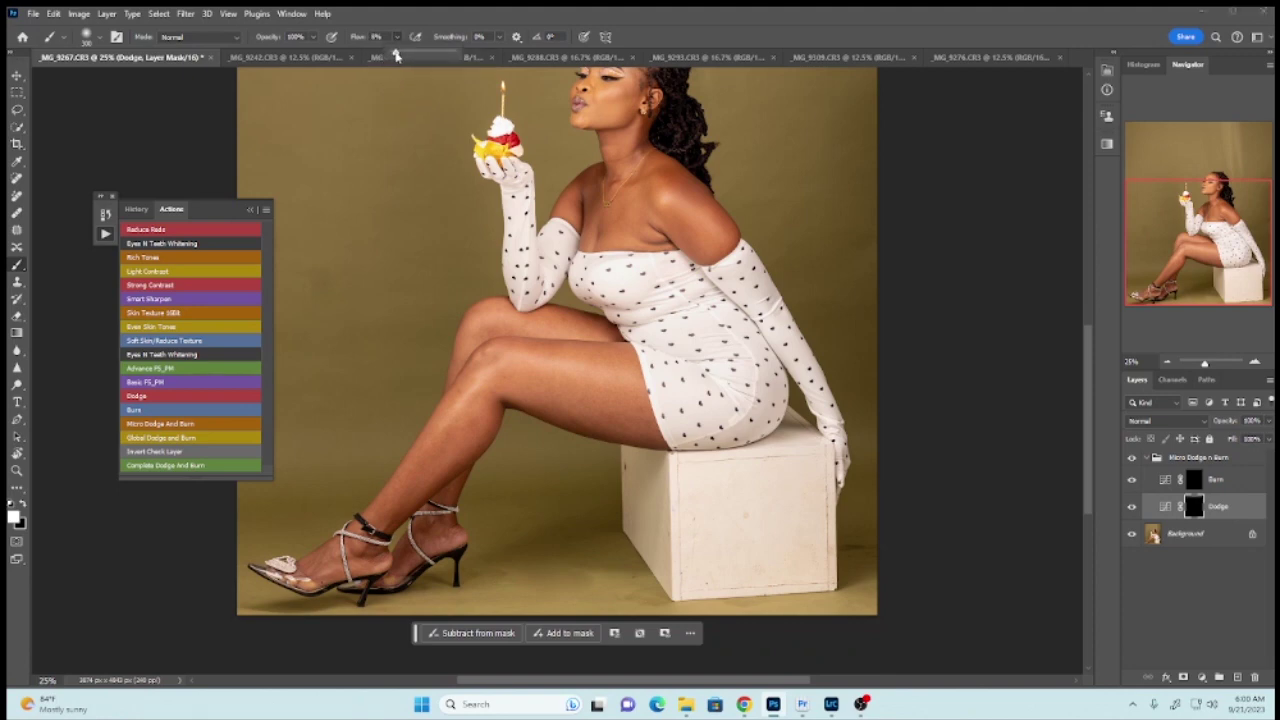
drag(395, 57, 398, 57)
- Brush white on the Dodge mask over the darker skin of the legs, ankles, shoulders and chest to lighten it
click(420, 500)
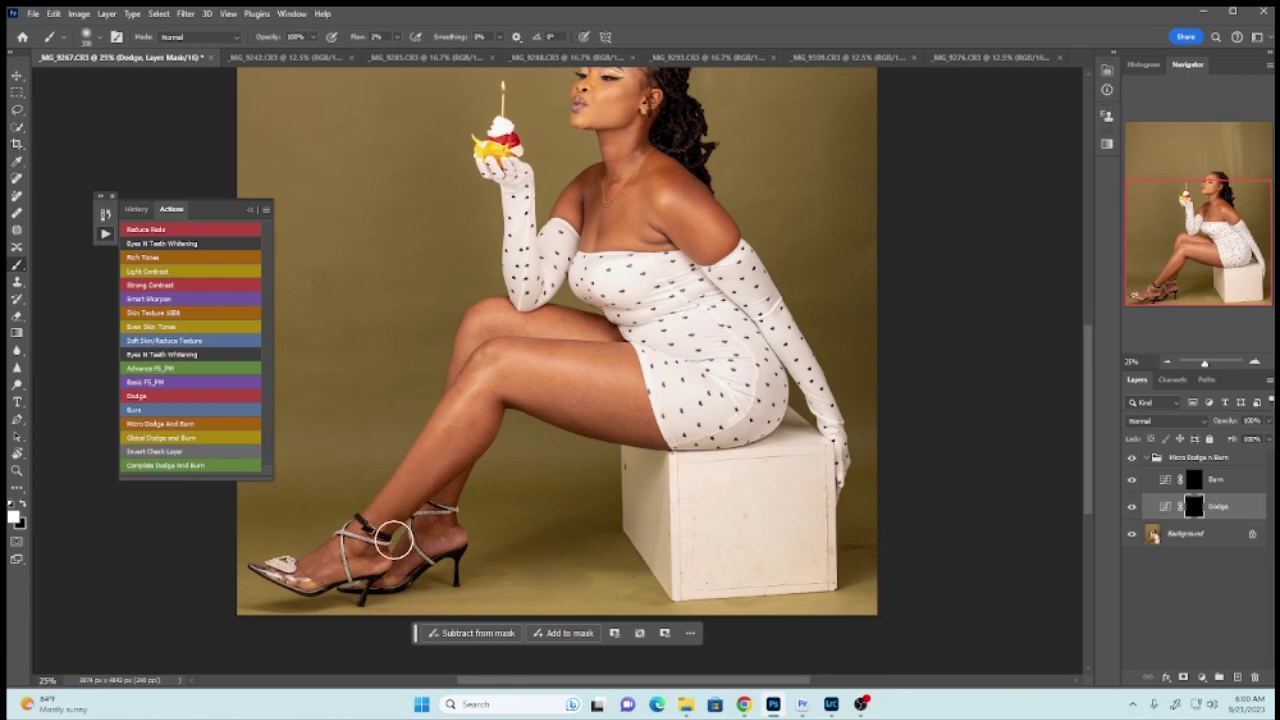
mouse_move(527, 374)
mouse_down()
mouse_move(594, 389)
mouse_move(634, 423)
mouse_move(634, 409)
mouse_move(552, 416)
mouse_move(526, 355)
mouse_move(658, 414)
mouse_move(598, 410)
mouse_up()
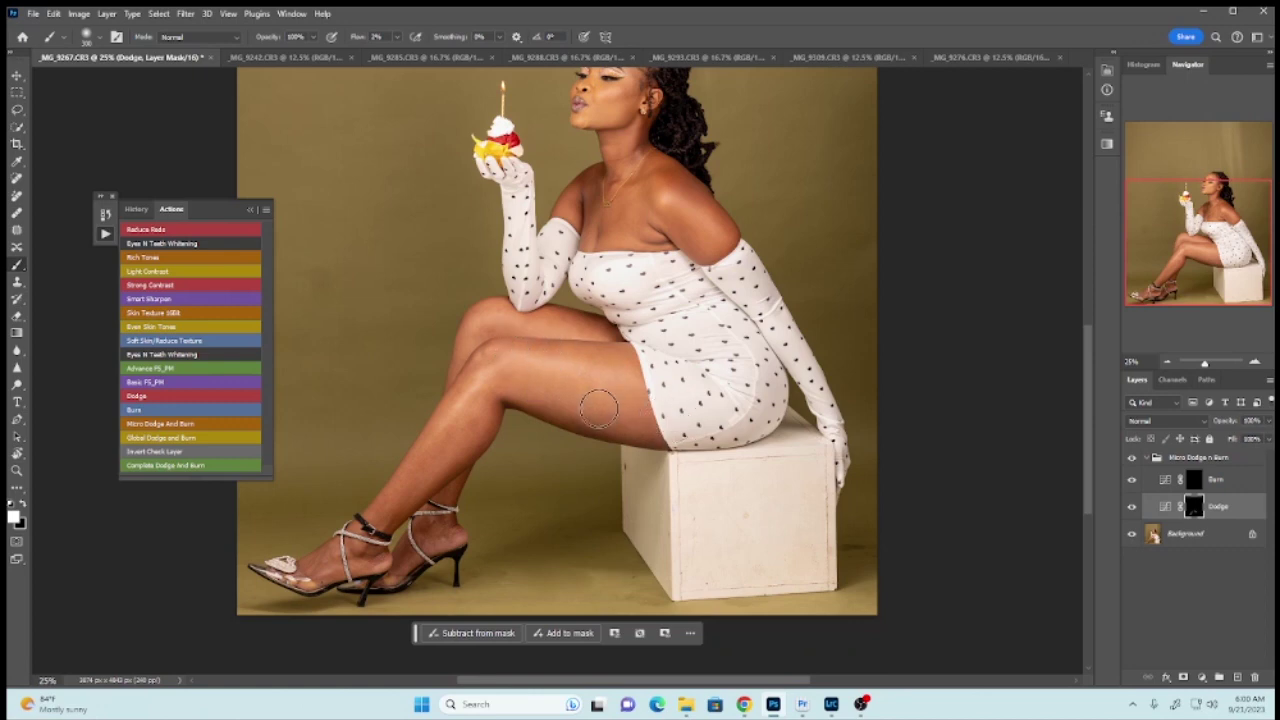
mouse_move(585, 215)
mouse_down()
mouse_move(601, 173)
mouse_move(660, 160)
mouse_move(699, 214)
mouse_move(665, 247)
mouse_move(668, 201)
mouse_move(633, 185)
mouse_move(565, 240)
mouse_move(665, 197)
mouse_up()
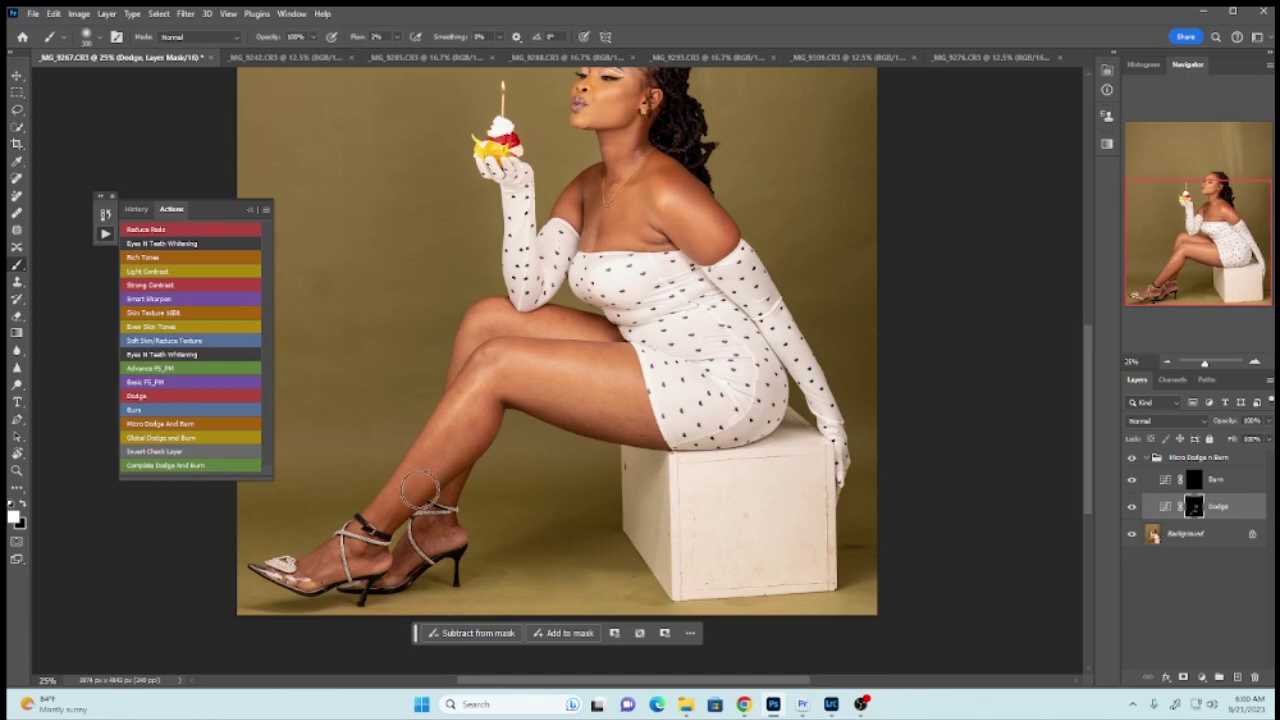
mouse_move(422, 492)
mouse_down()
mouse_move(361, 577)
mouse_move(346, 556)
mouse_move(329, 564)
mouse_move(424, 549)
mouse_up()
- Merge the Micro Dodge n Burn group and its layers with the Background layer
scroll(1082, 447, up, 1)
scroll(1074, 440, up, 3)
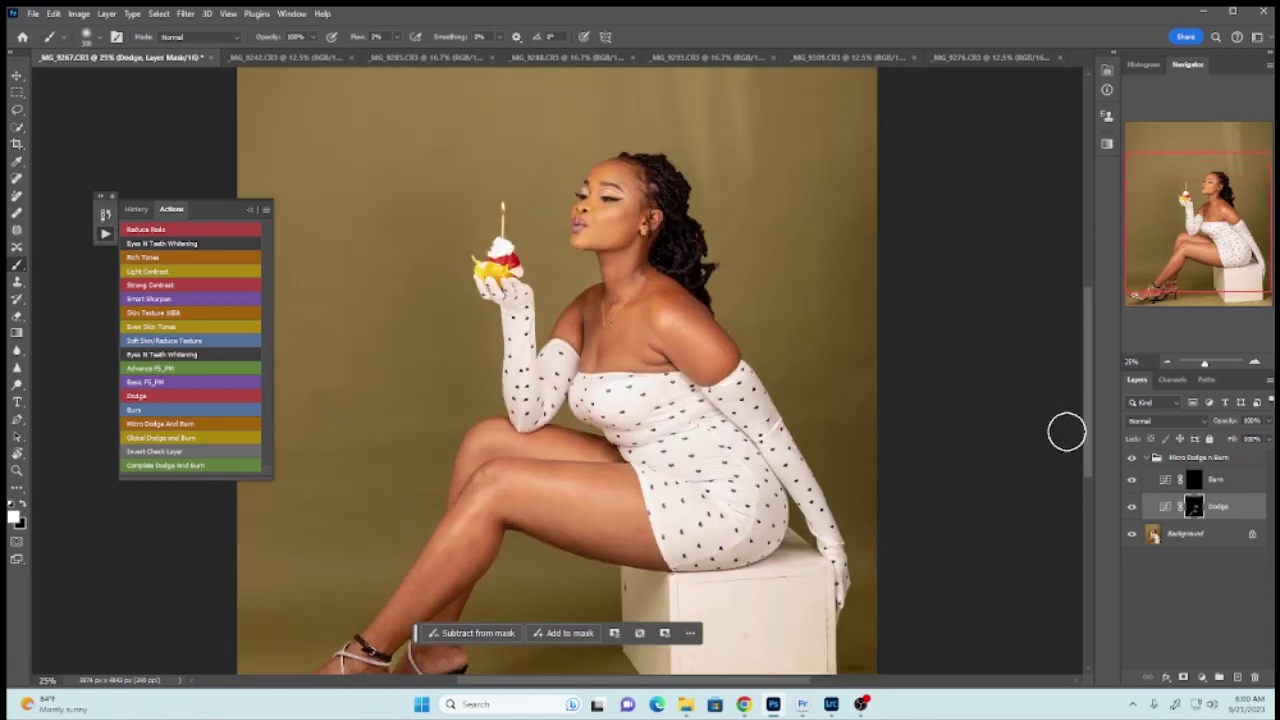
click(1190, 457)
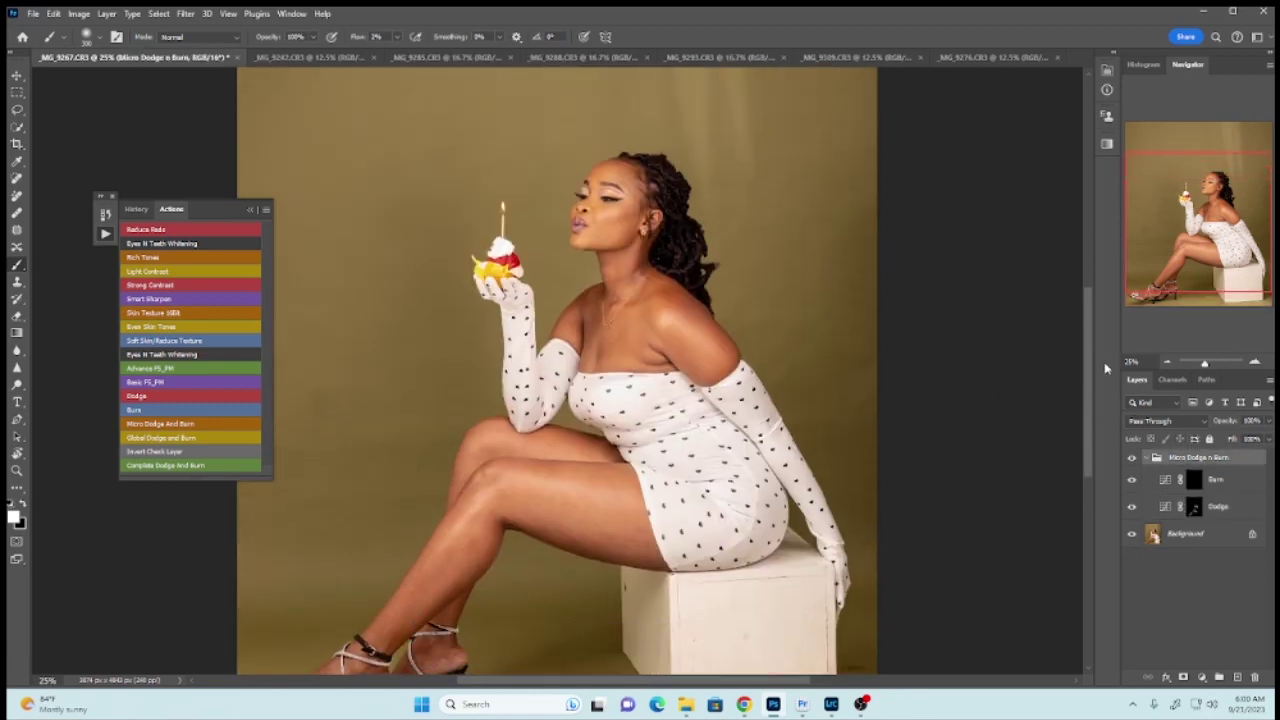
click(1186, 536)
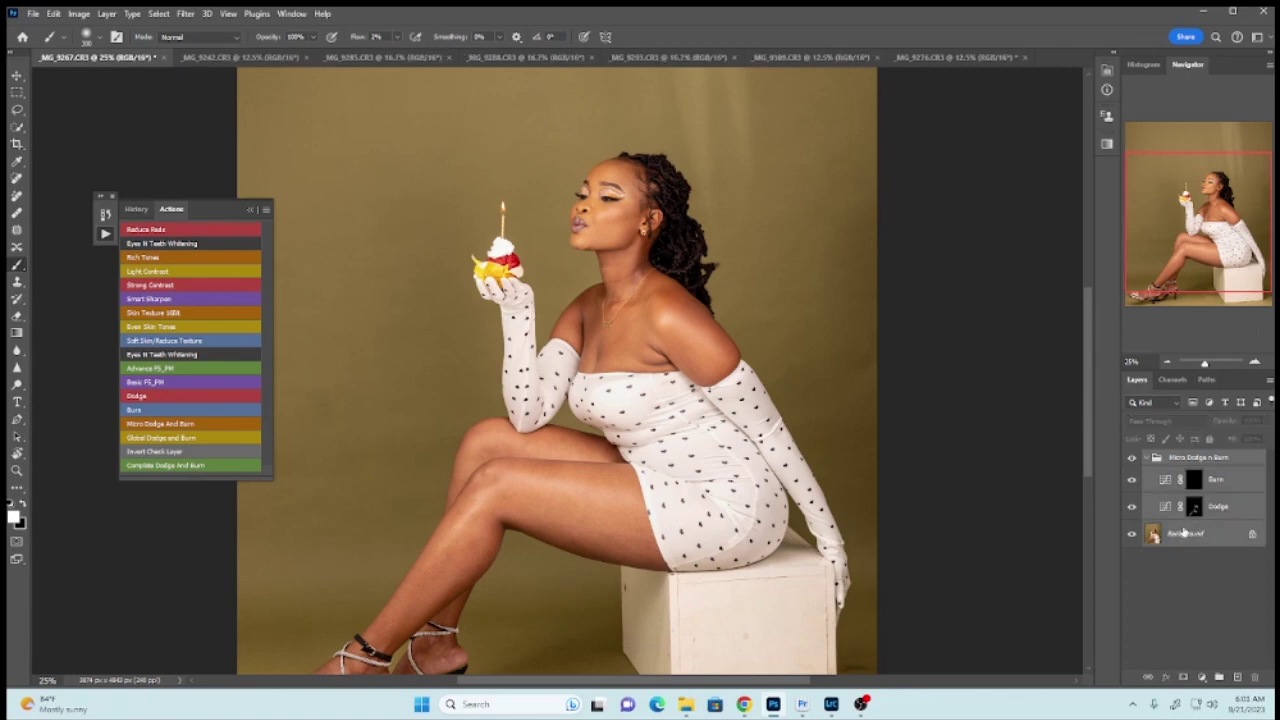
right_click(1181, 541)
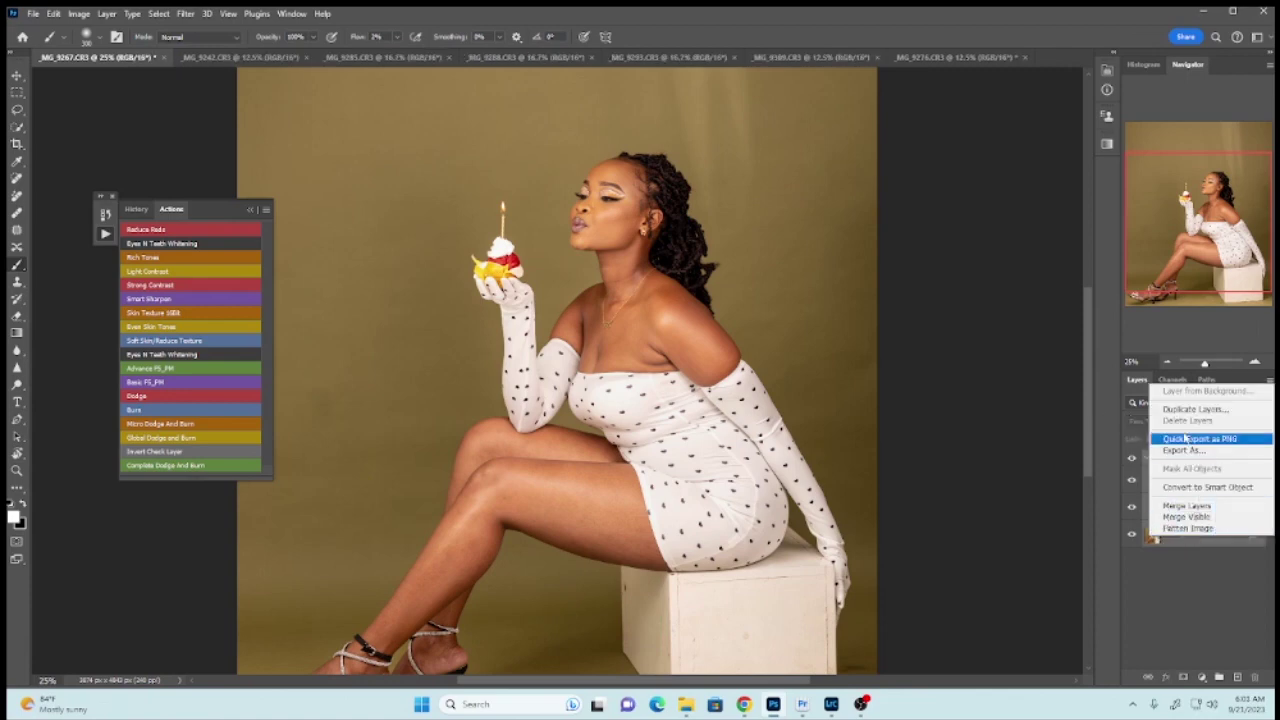
click(1168, 507)
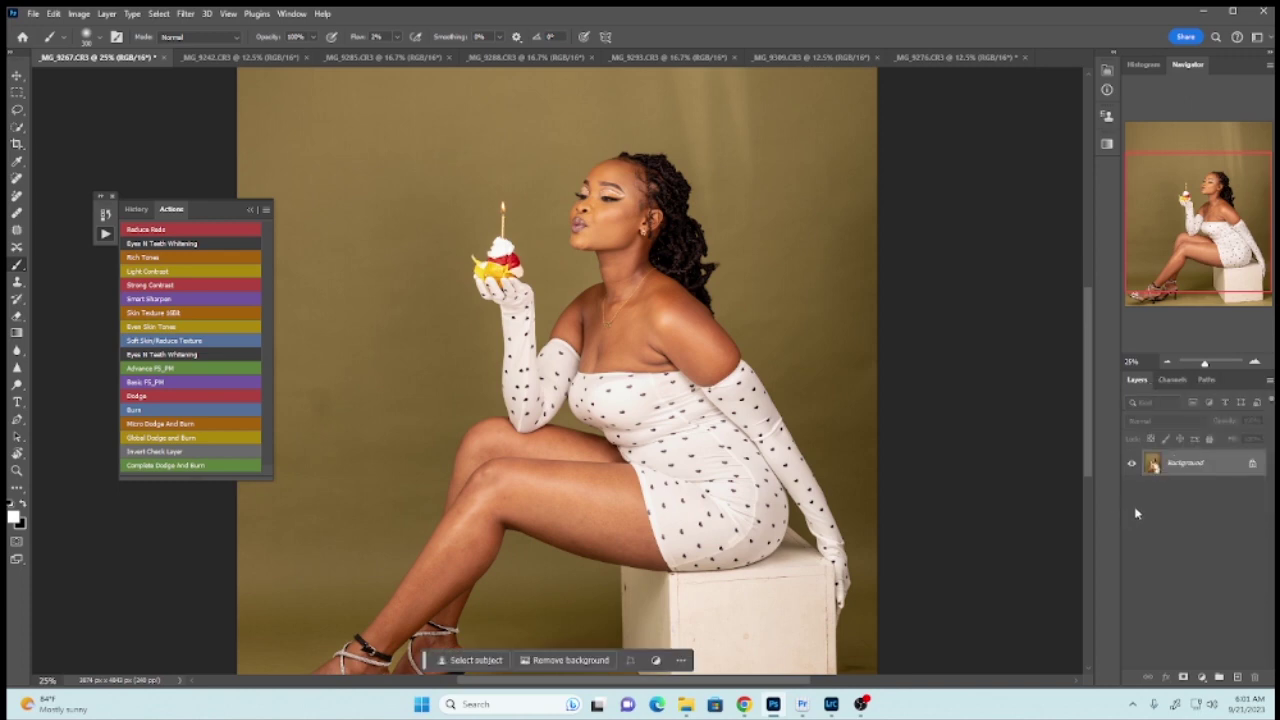
- Duplicate the merged Background layer and run the Even Skin Tones action above the copy
key(ctrl+j)
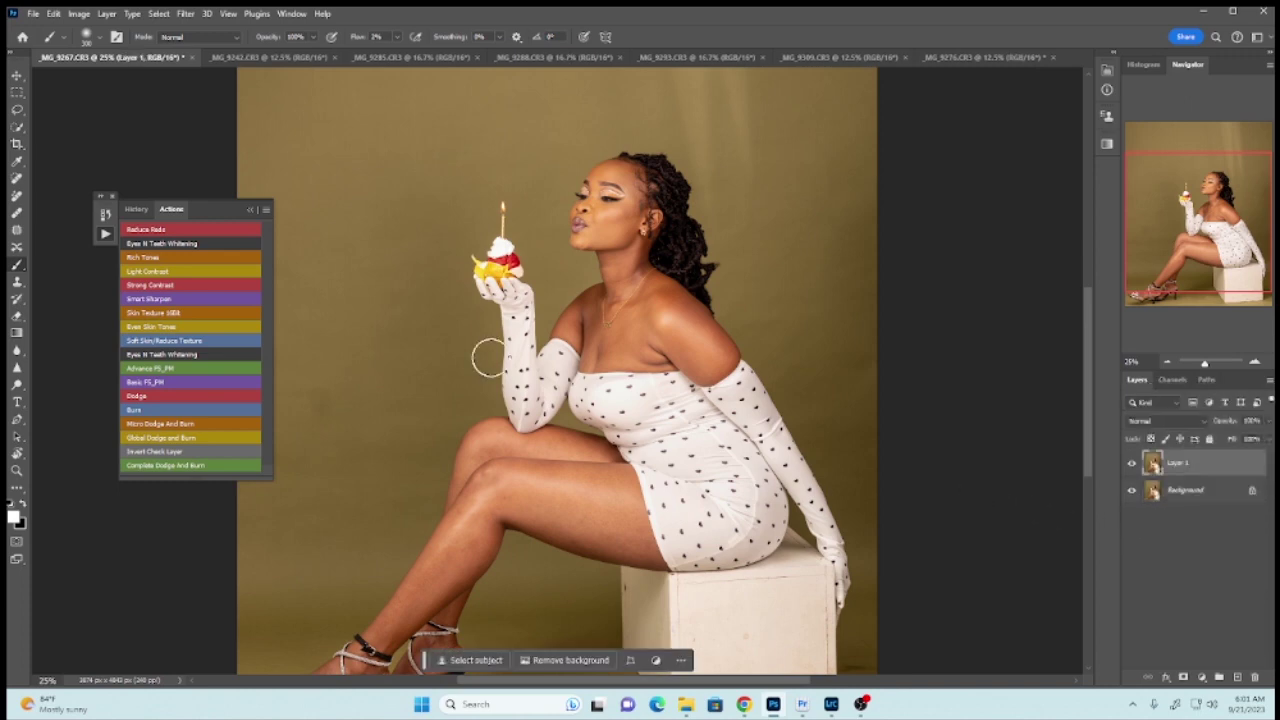
drag(207, 214, 138, 165)
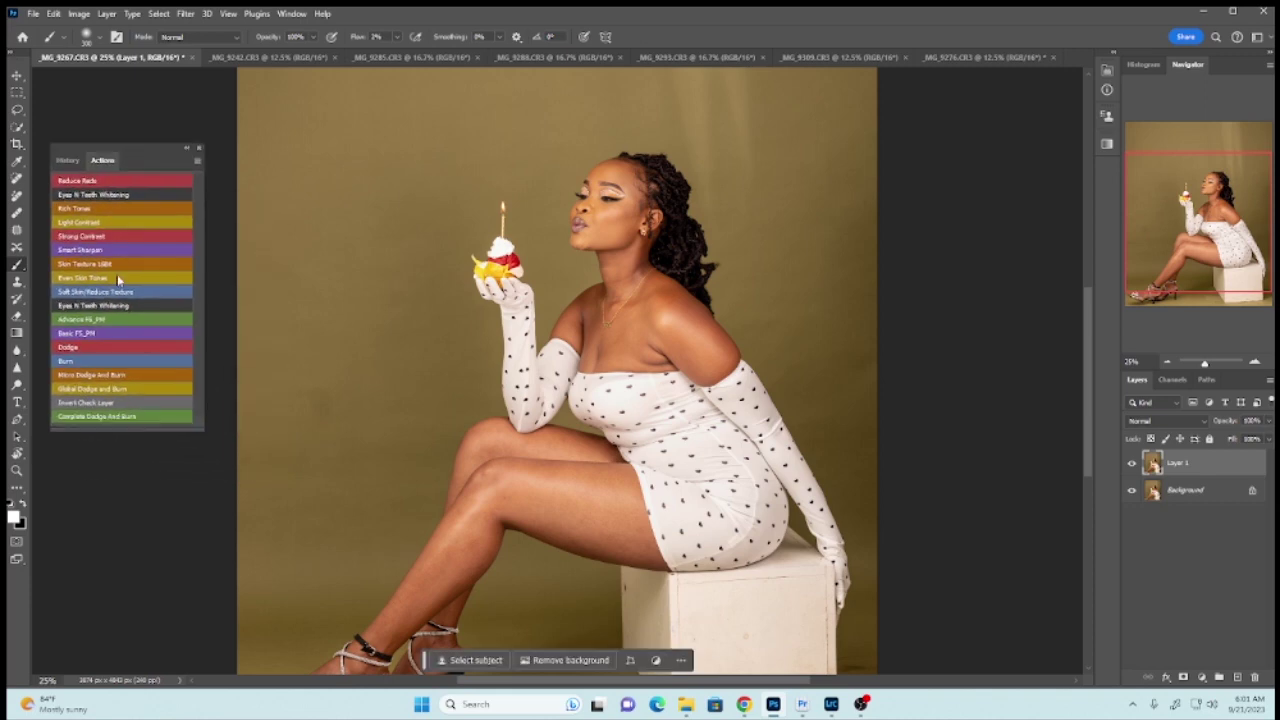
click(92, 282)
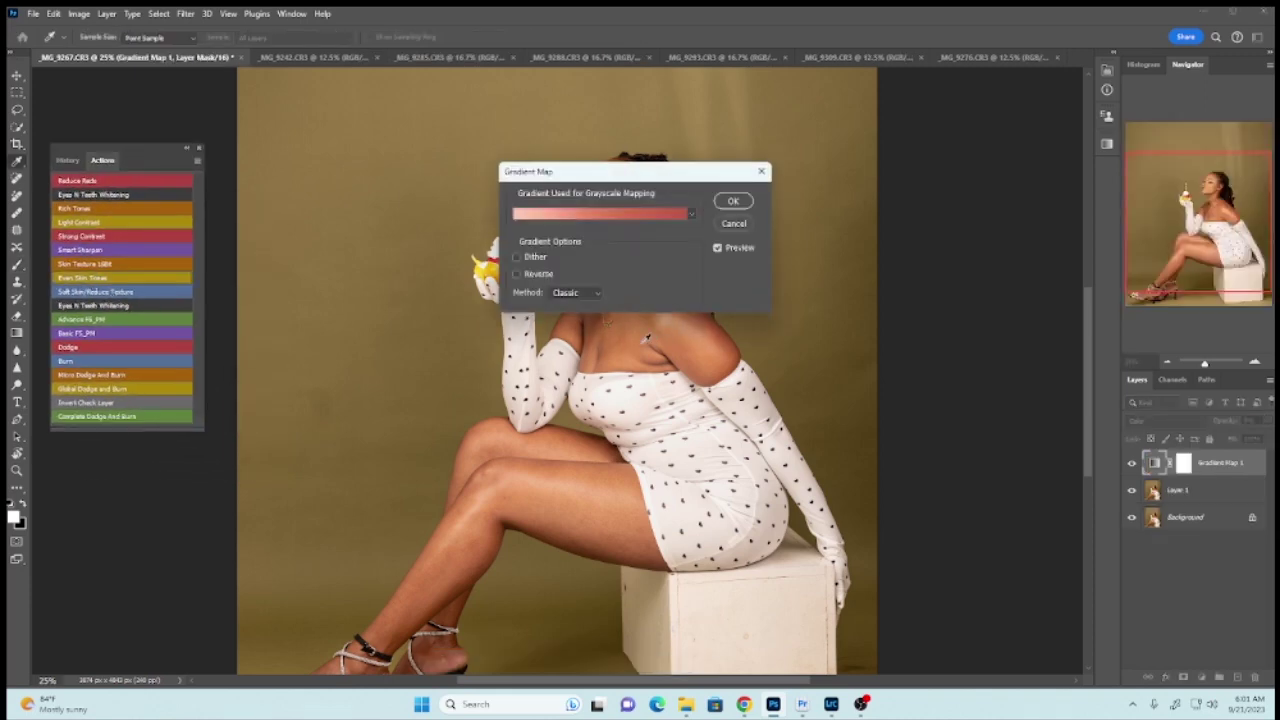
- Edit the Gradient Map's gradient and recolour its first stop with the bright skin tone sampled from the woman's cheek
scroll(647, 338, up, 3)
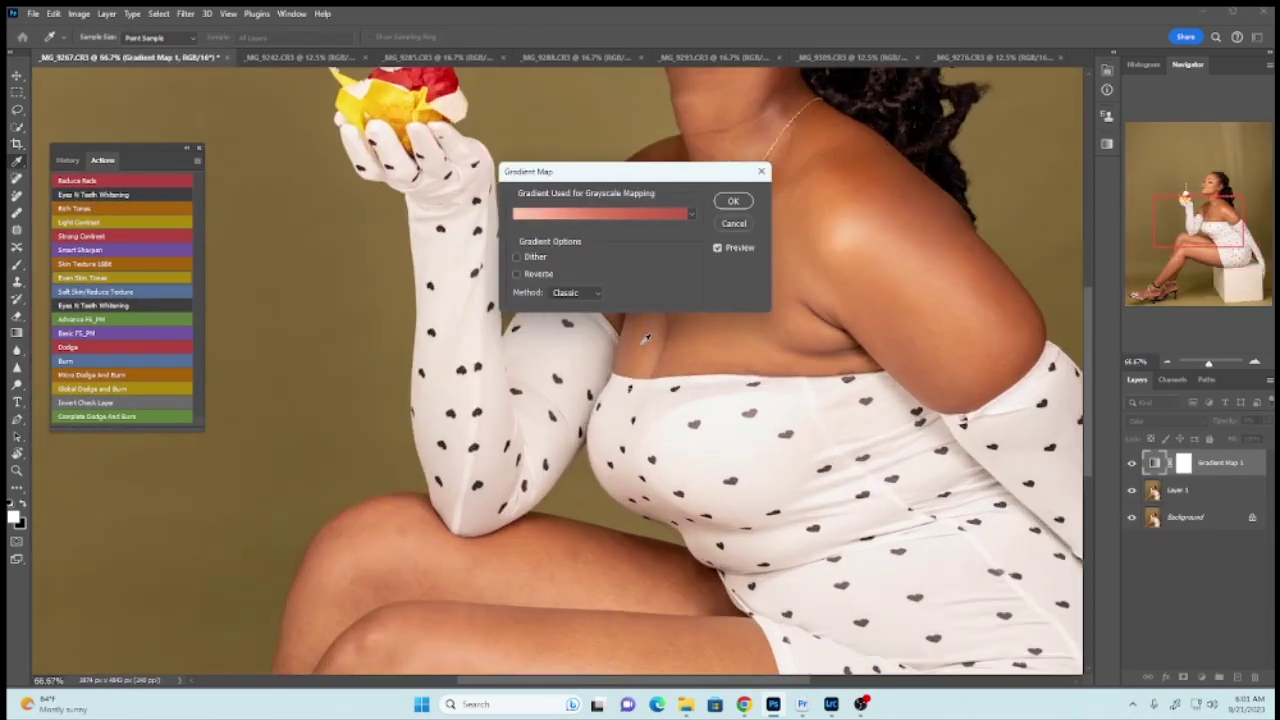
scroll(688, 213, up, 5)
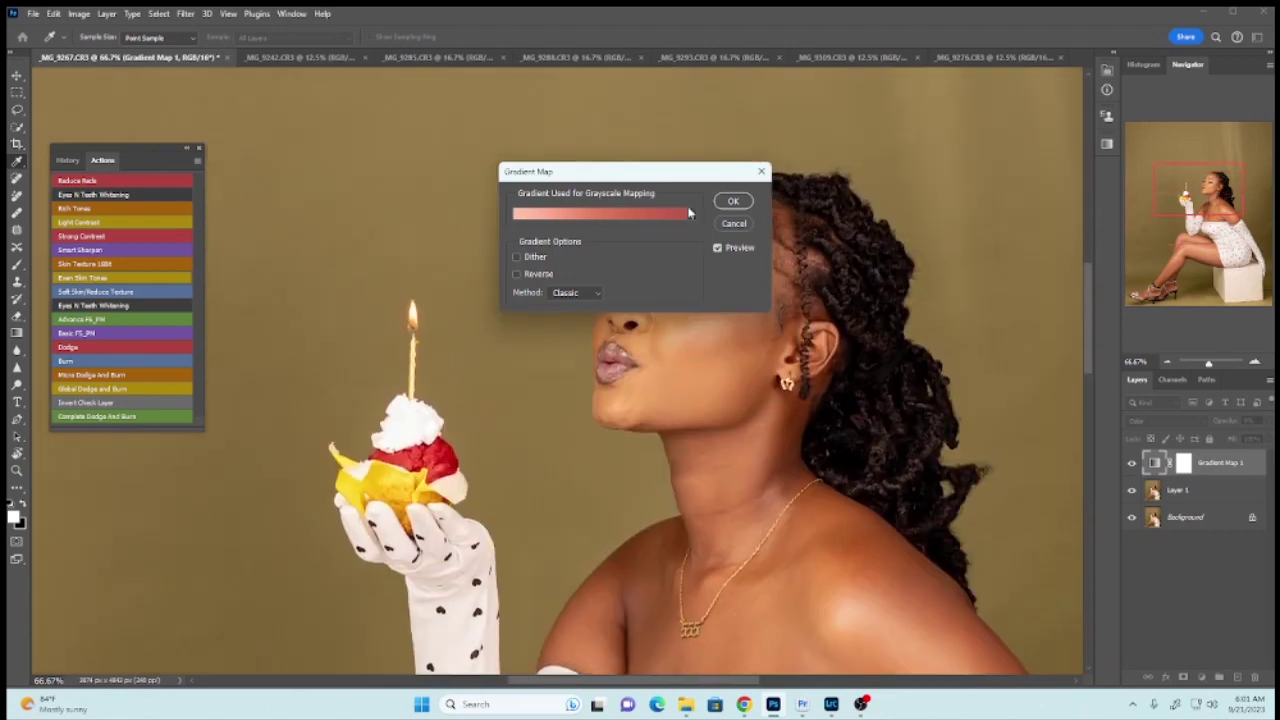
drag(685, 175, 483, 158)
click(389, 205)
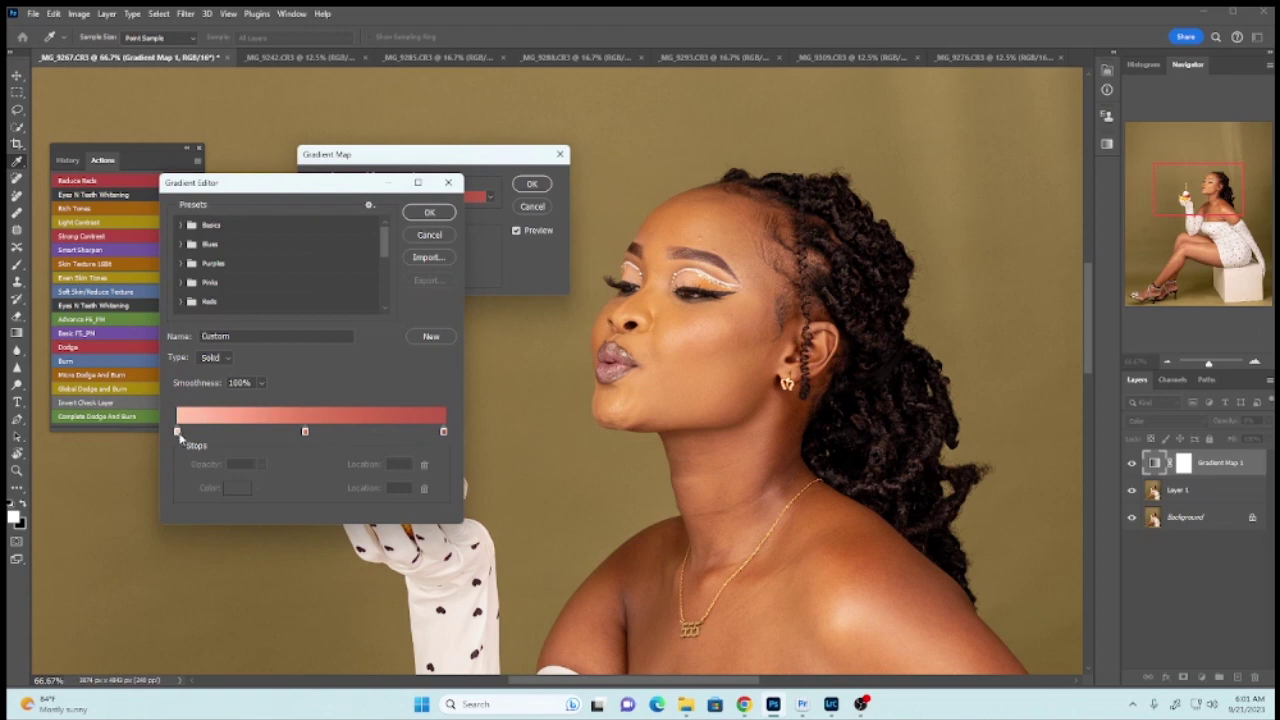
click(178, 432)
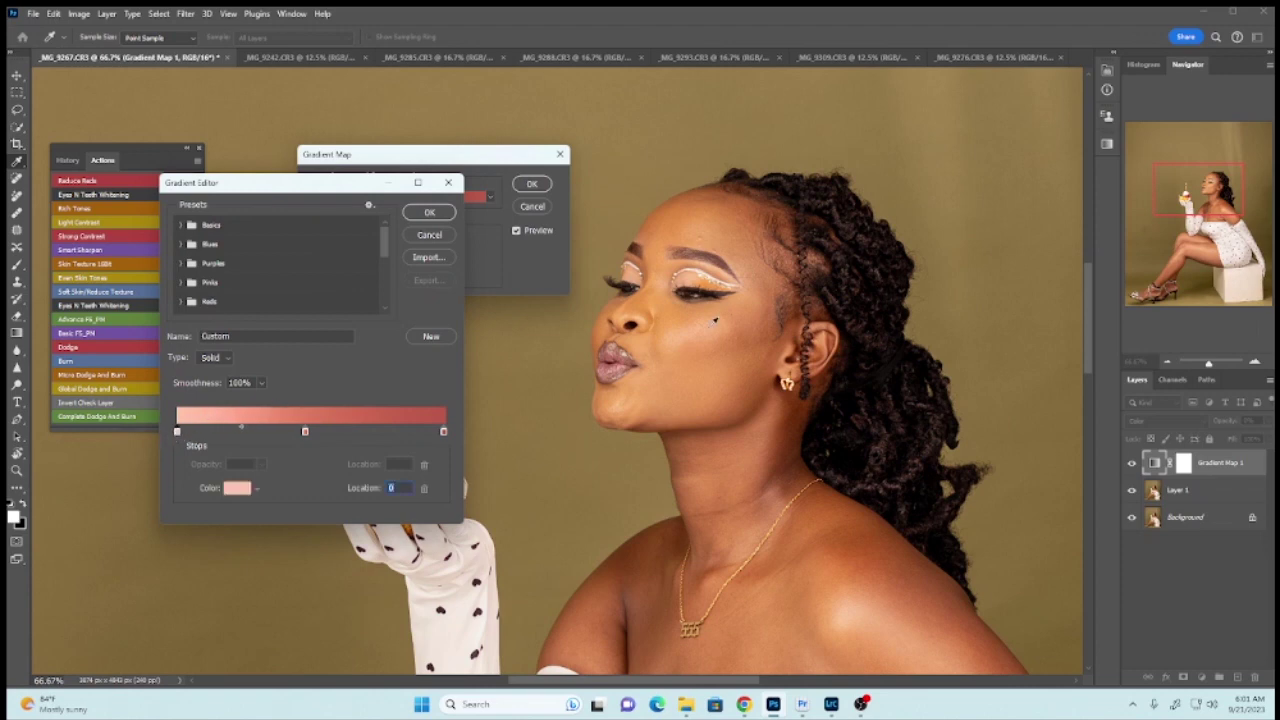
drag(714, 320, 709, 323)
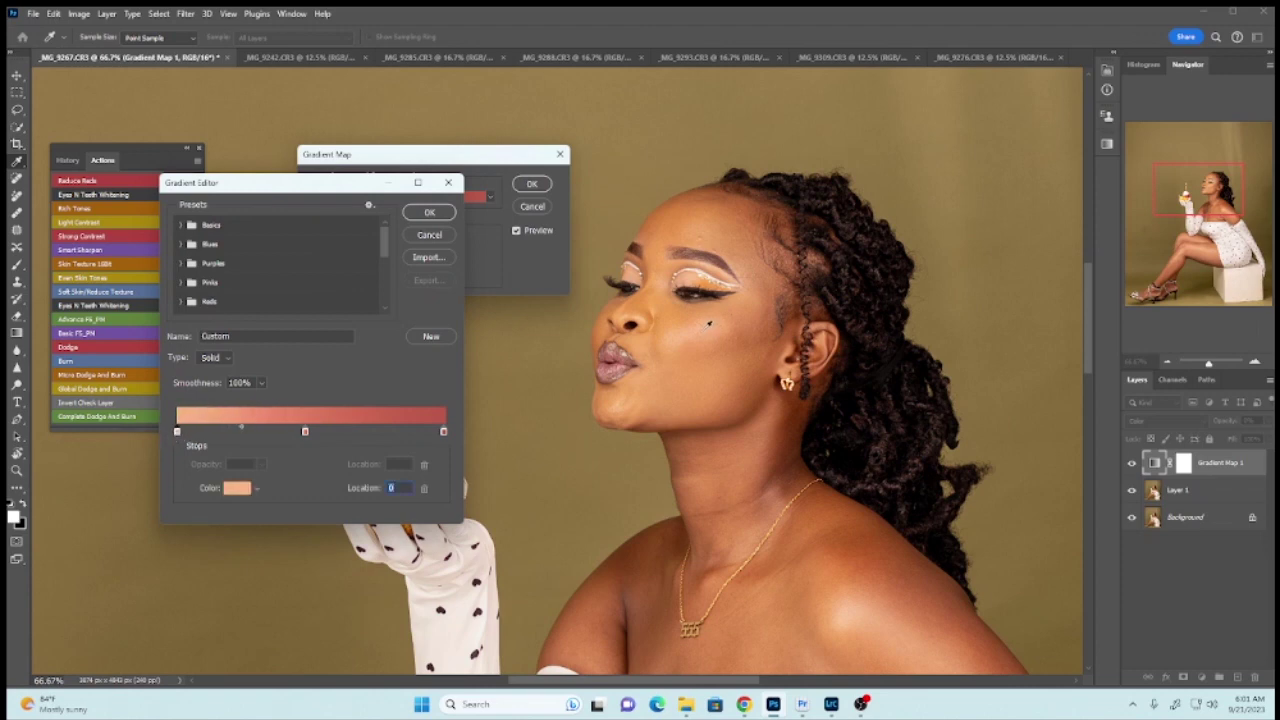
- Recolour the middle and end gradient stops with midtone and darker skin sampled from the face, and apply the Gradient Map
click(305, 432)
click(710, 348)
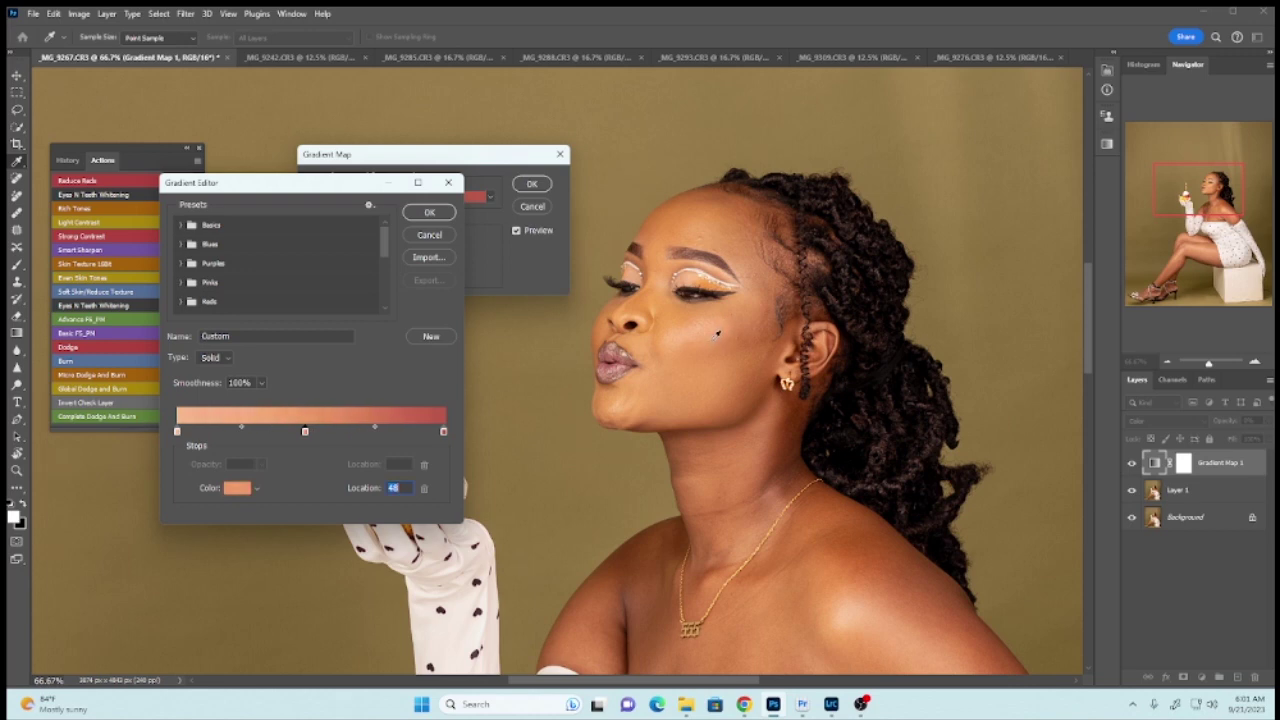
click(443, 432)
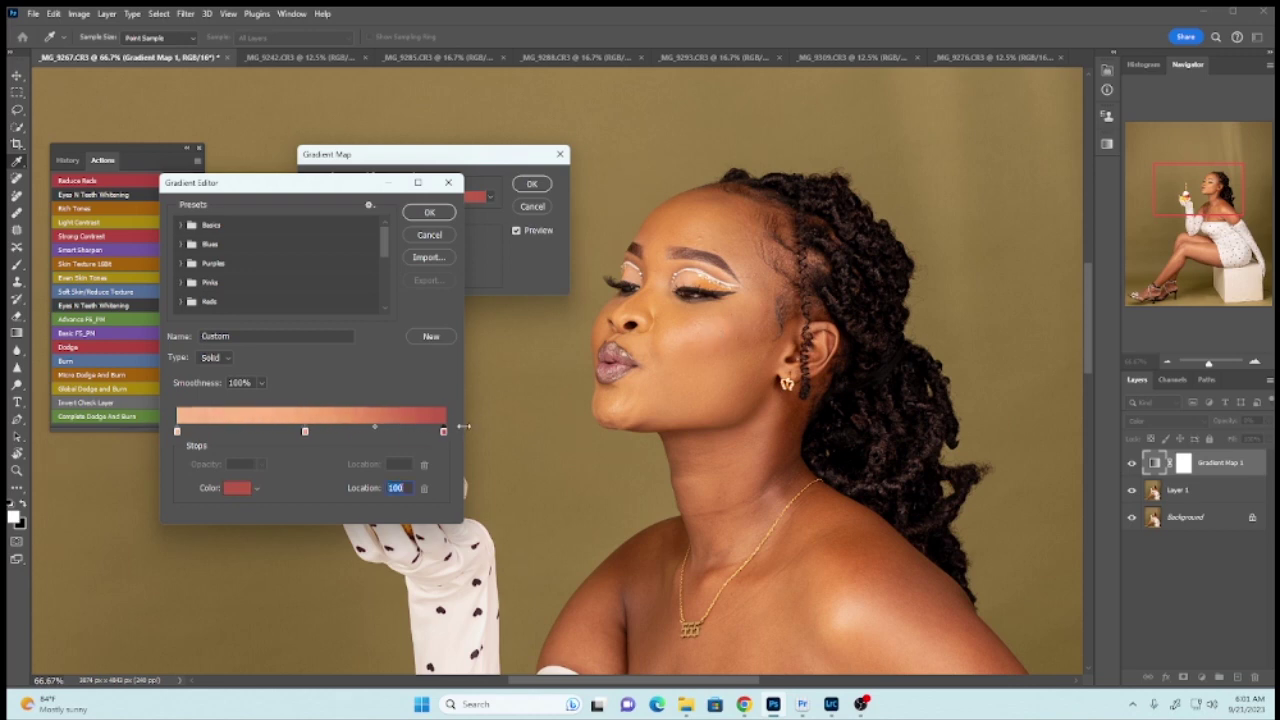
click(758, 337)
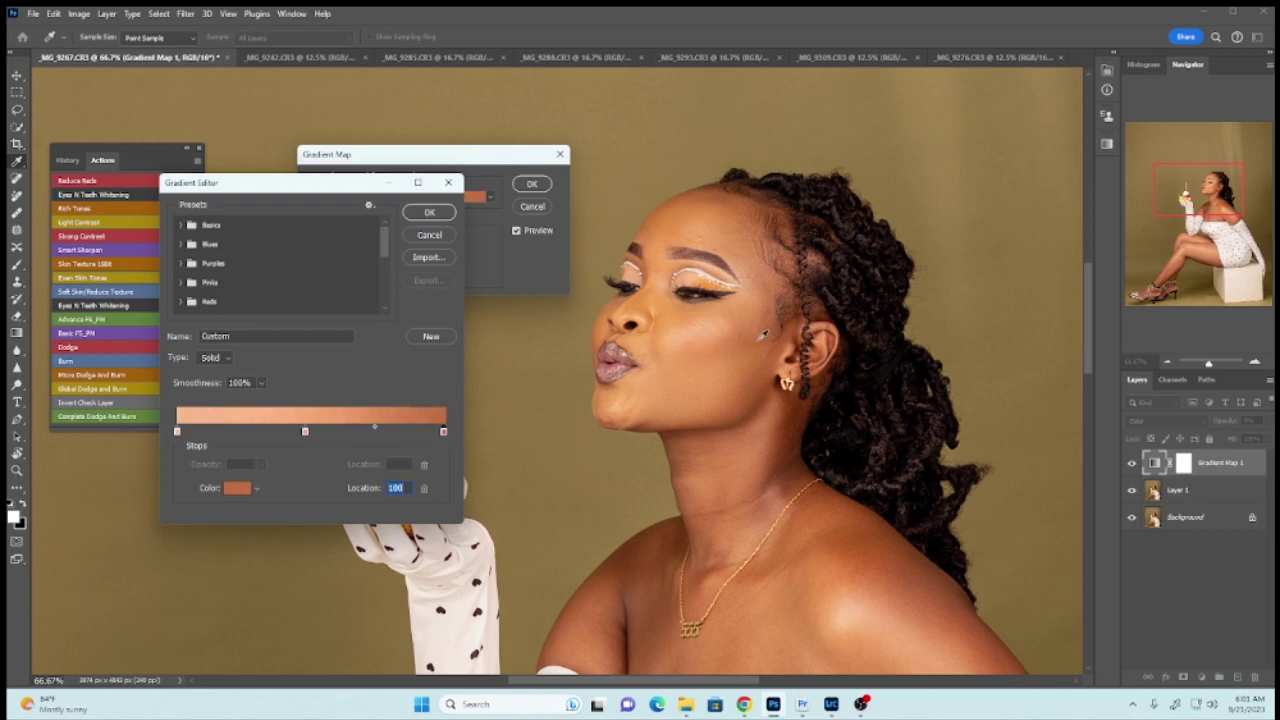
click(429, 212)
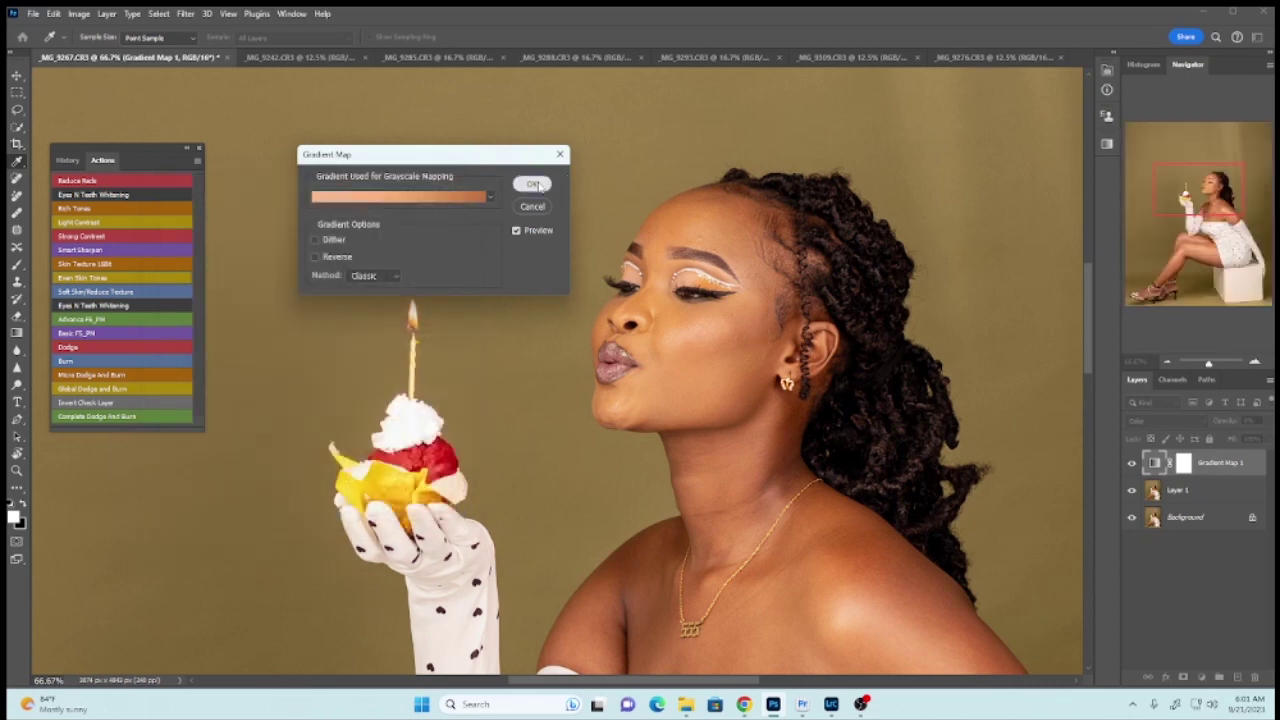
click(532, 183)
key(b)
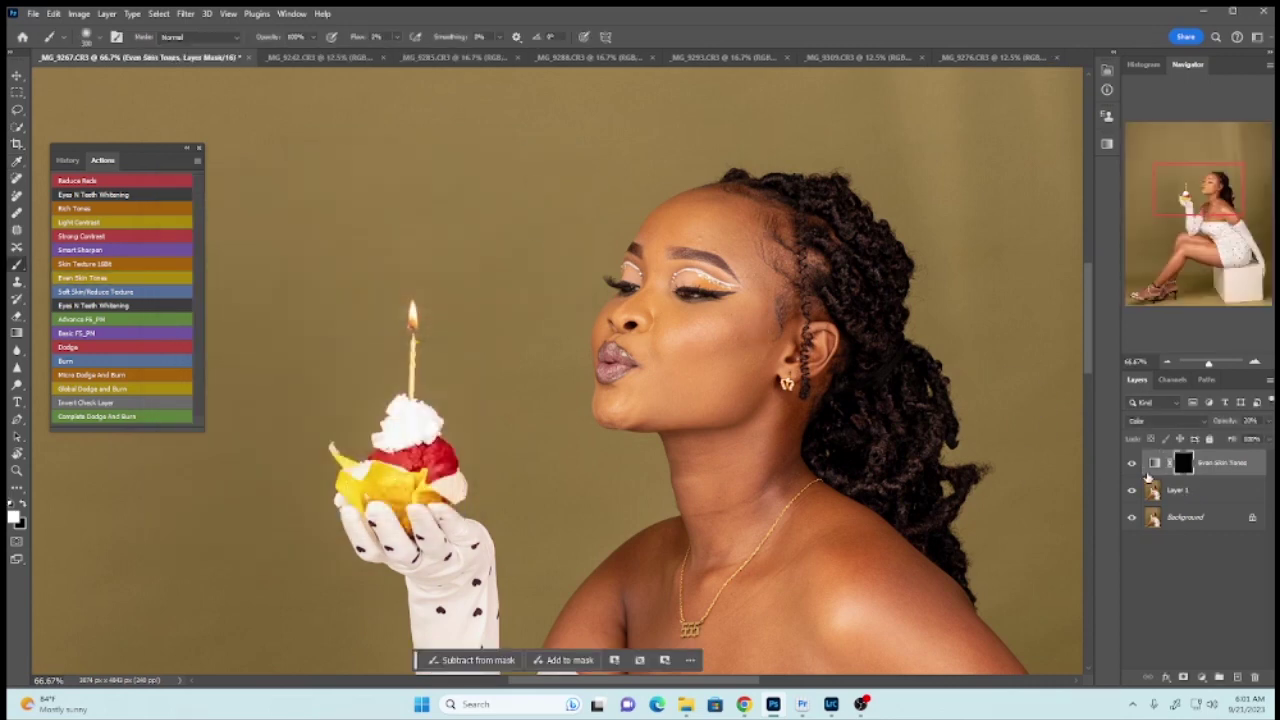
- With Even Skin Tones hidden, mask Layer 1 with a subject selection and copy that mask onto Even Skin Tones, replacing its own
click(1132, 463)
click(1192, 493)
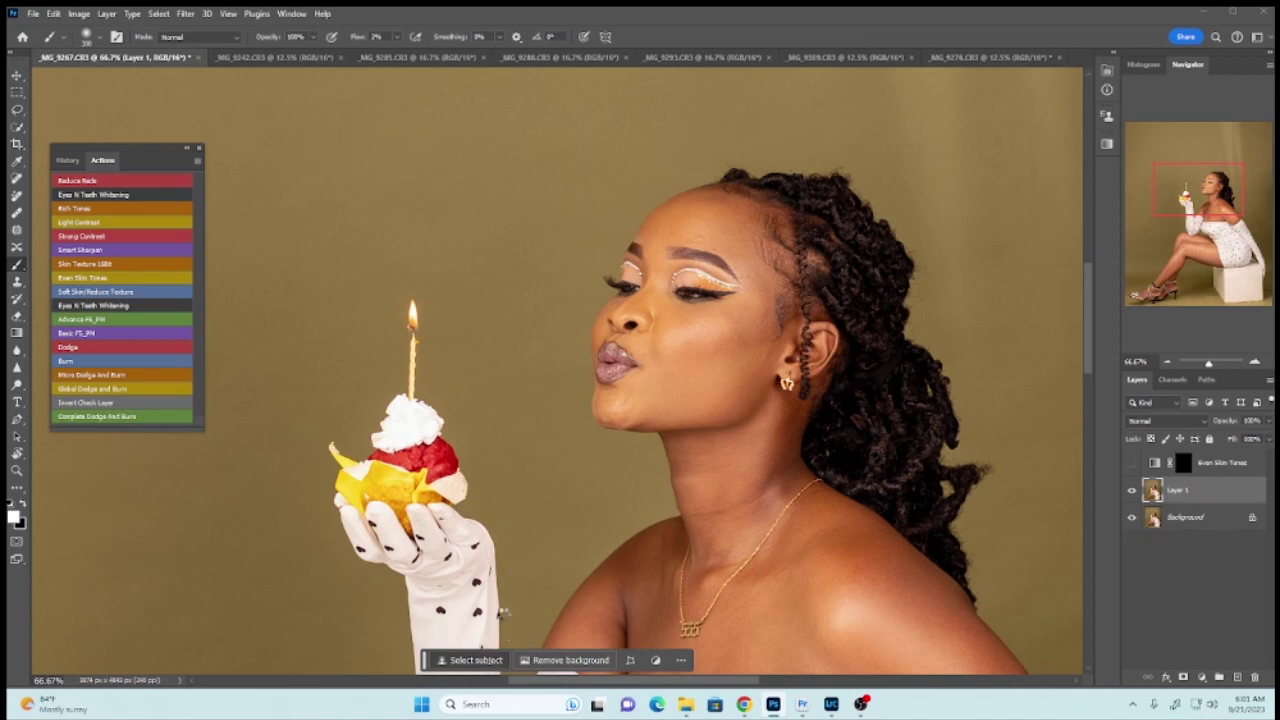
click(476, 660)
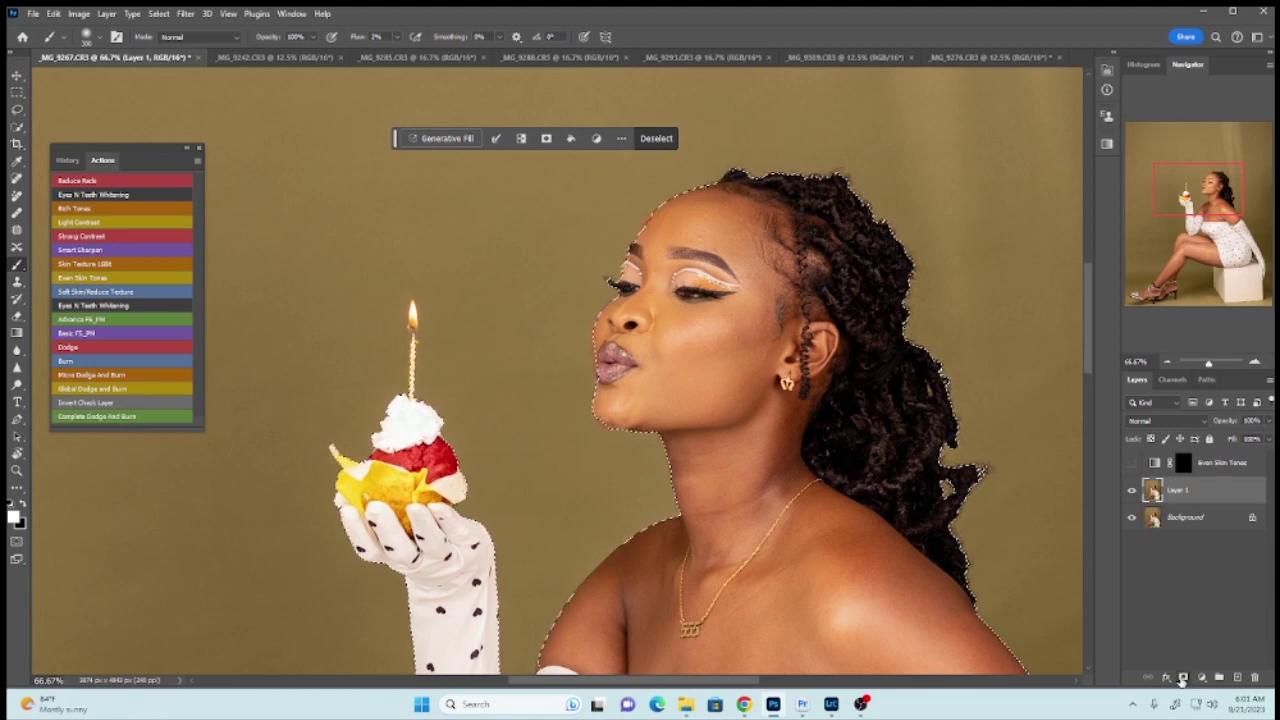
click(1184, 678)
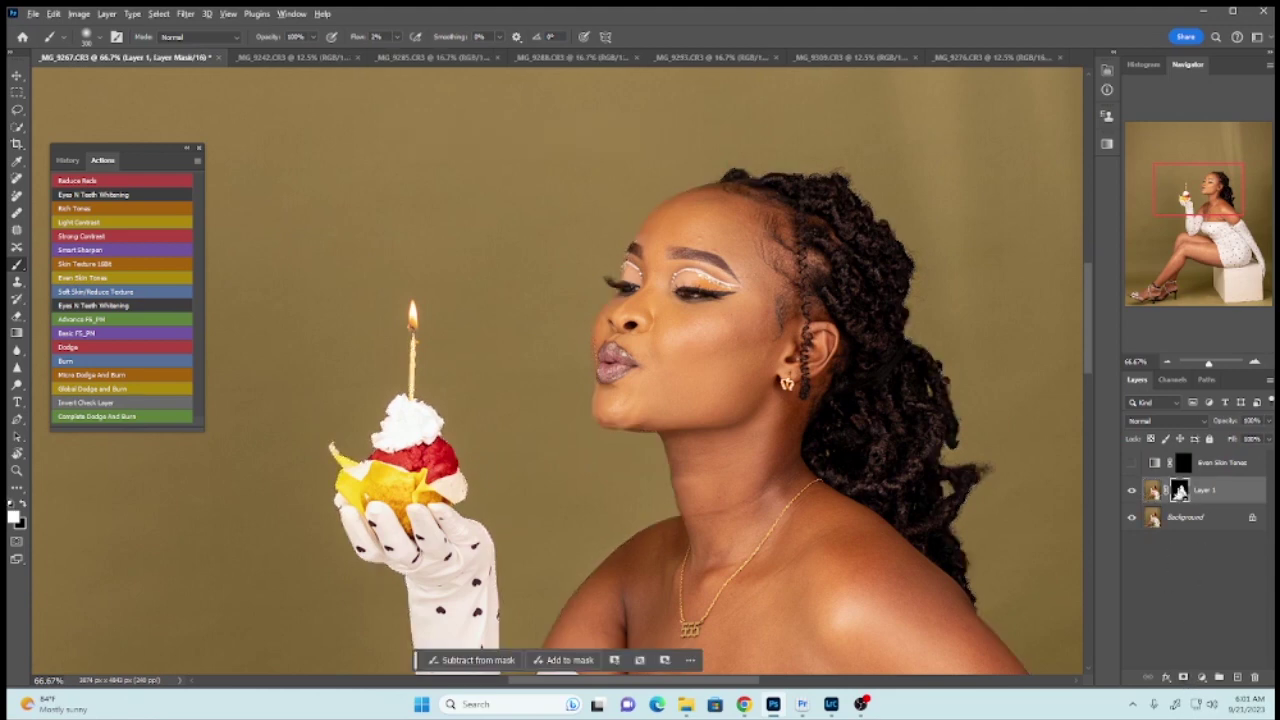
drag(1179, 489, 1184, 463)
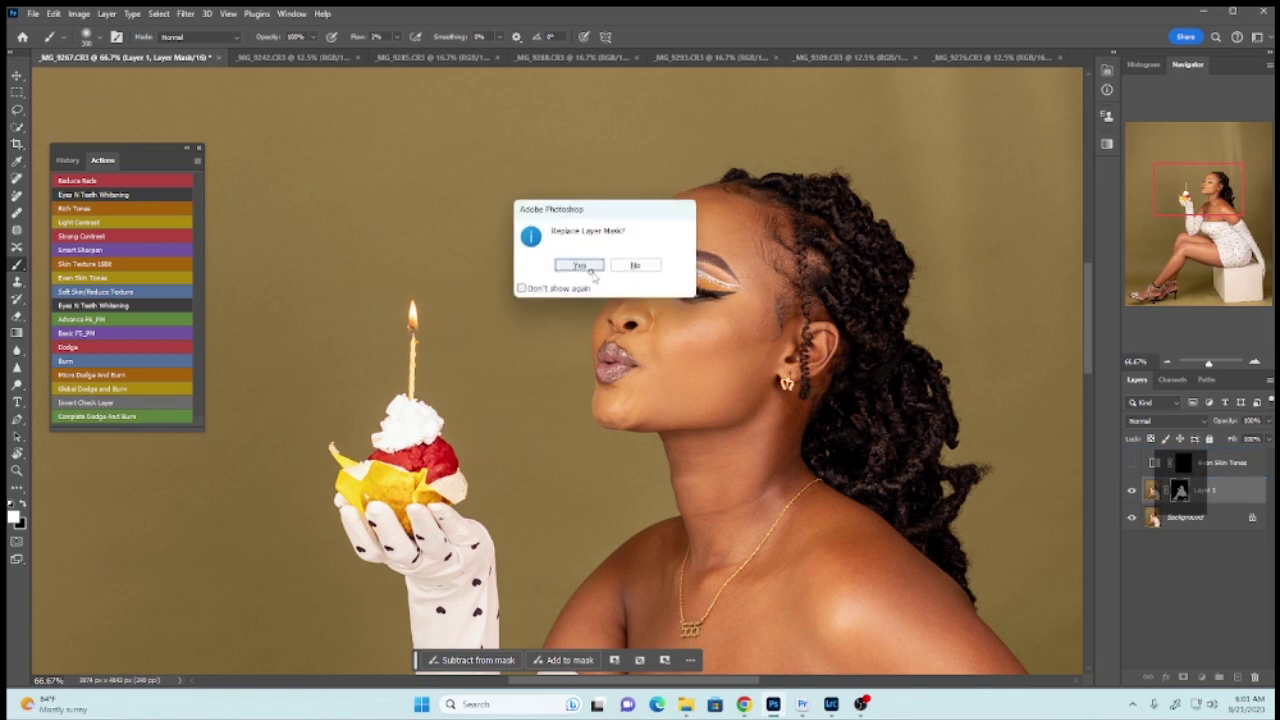
click(590, 268)
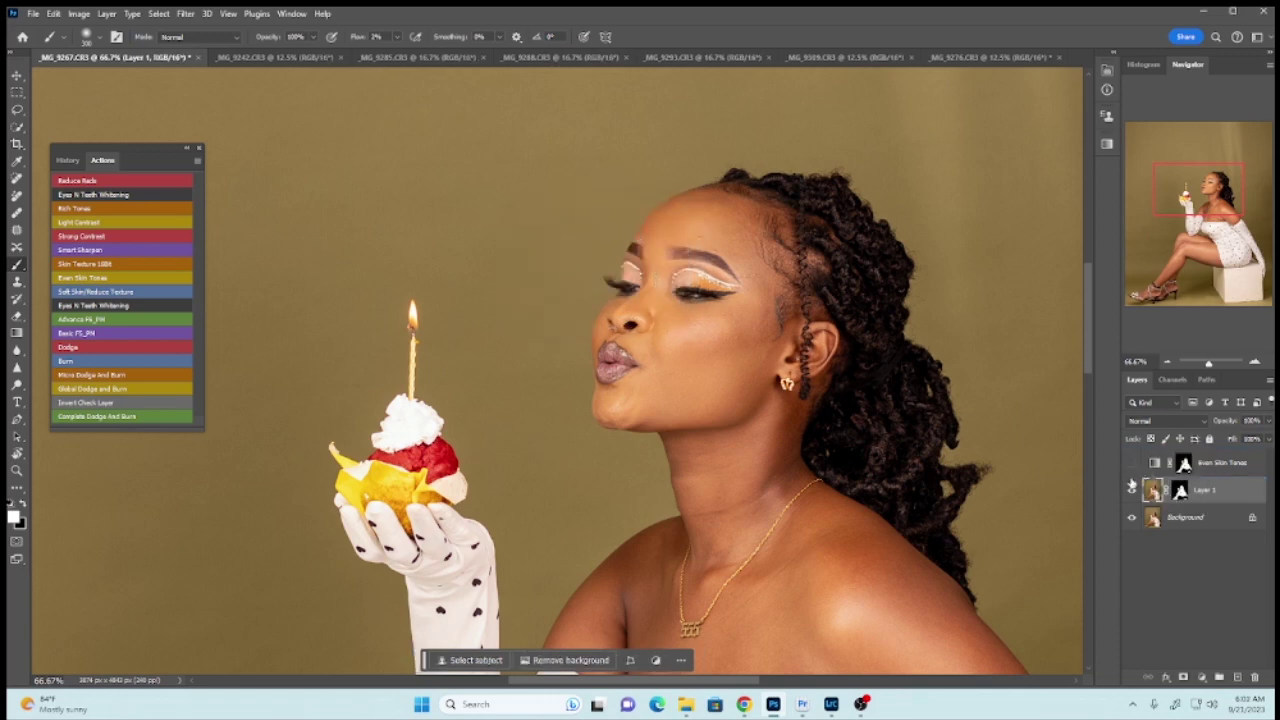
- Select the Even Skin Tones mask, display it as a red overlay and set up a smaller black brush with 100% flow
click(1166, 363)
click(1166, 363)
click(1166, 363)
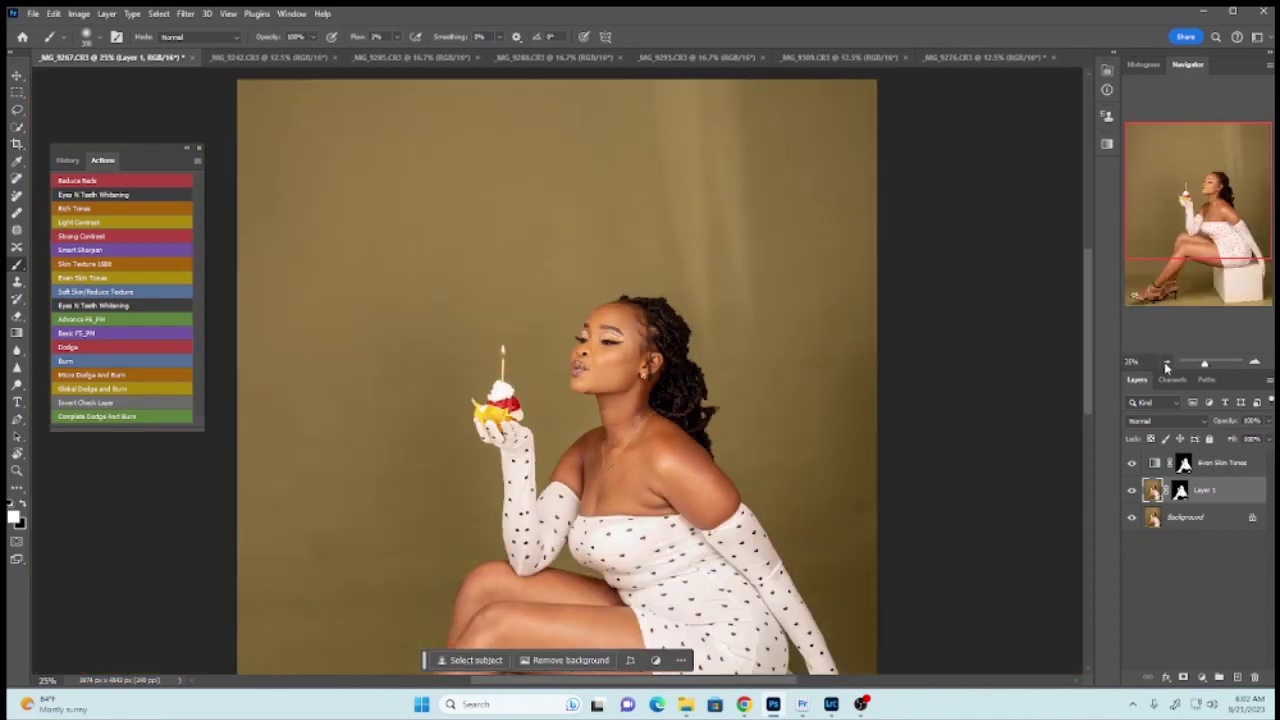
click(1166, 363)
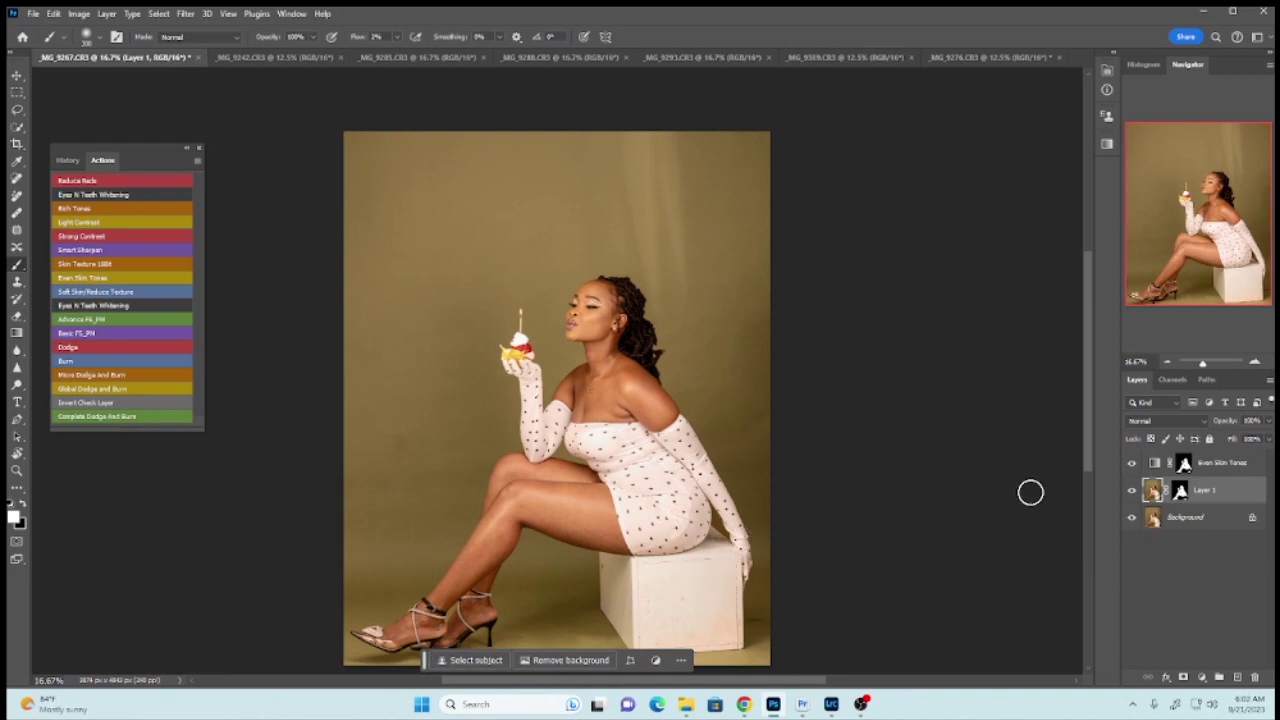
click(1184, 465)
key(x)
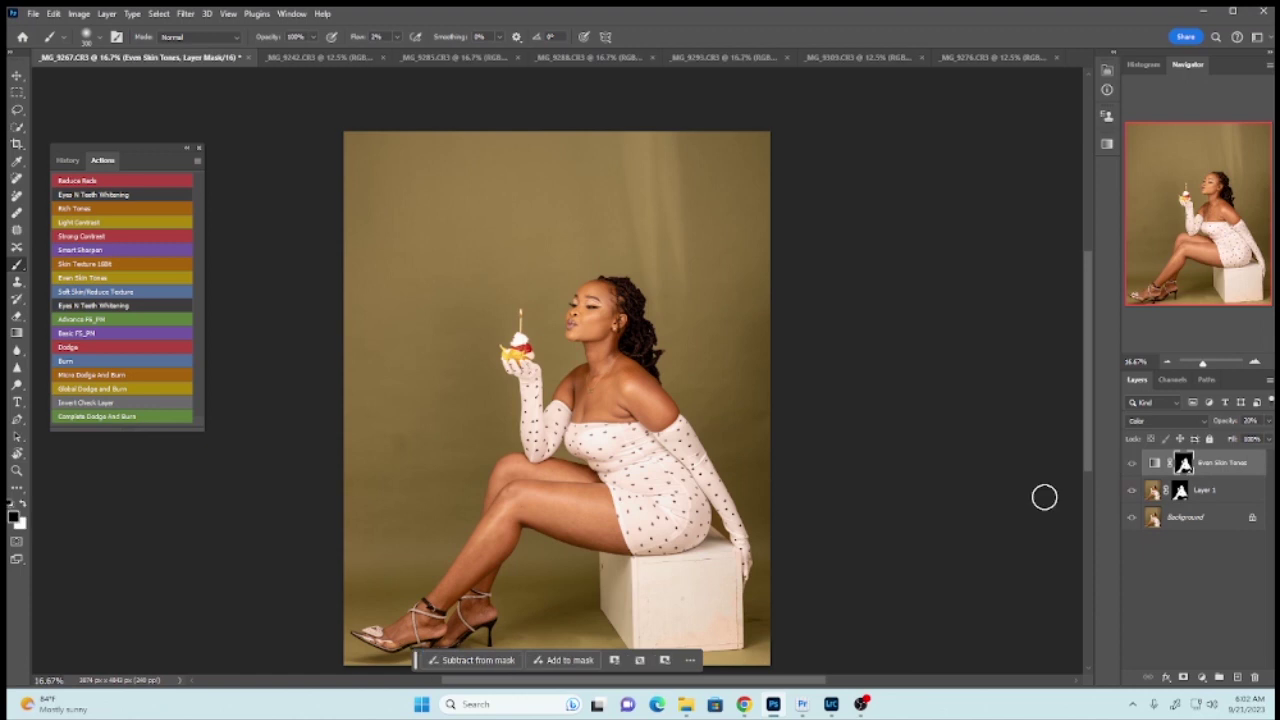
key(backslash)
key(bracketleft)
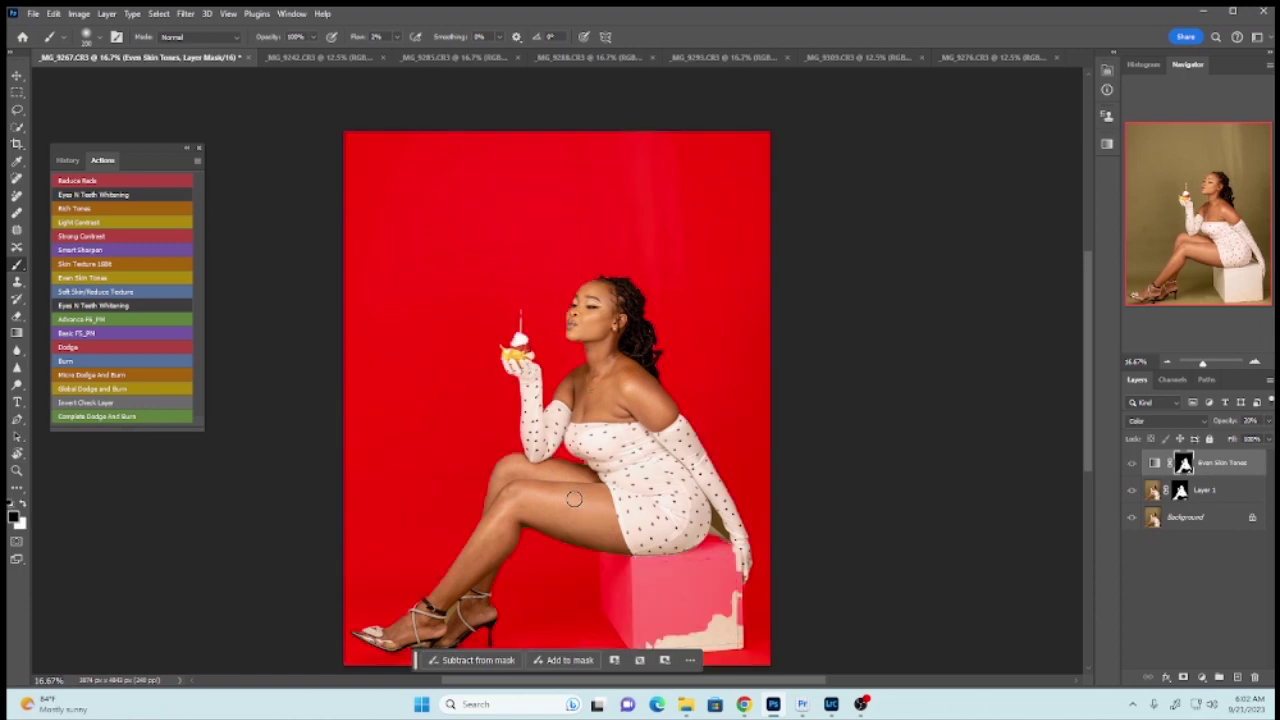
mouse_move(397, 36)
mouse_down()
mouse_move(400, 54)
mouse_move(460, 52)
mouse_up()
- Paint black on the Even Skin Tones mask over the box, dress, gloves and cupcake to exclude them from the effect
mouse_move(750, 520)
mouse_down()
mouse_move(735, 485)
mouse_move(696, 553)
mouse_move(688, 538)
mouse_move(700, 412)
mouse_move(664, 474)
mouse_move(657, 562)
mouse_move(668, 512)
mouse_move(646, 529)
mouse_move(631, 494)
mouse_move(664, 447)
mouse_up()
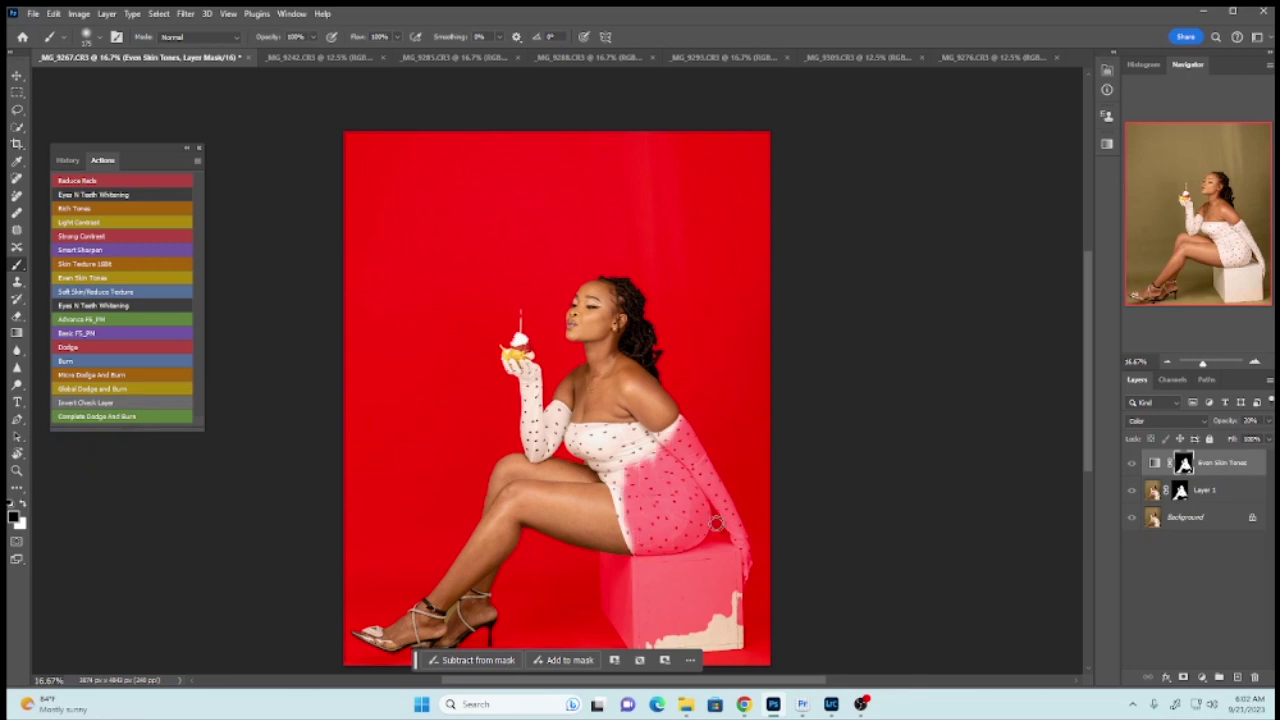
mouse_move(716, 522)
mouse_down()
mouse_move(735, 600)
mouse_move(728, 645)
mouse_move(690, 640)
mouse_move(655, 663)
mouse_move(654, 635)
mouse_up()
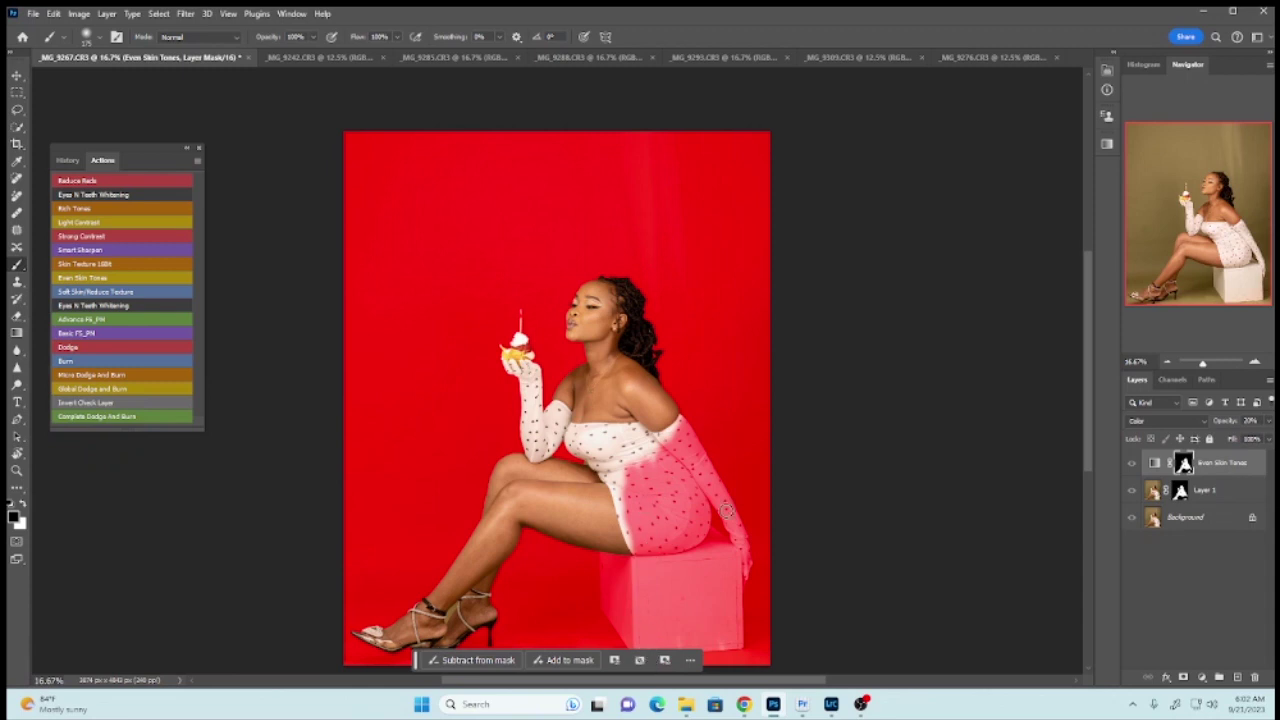
scroll(716, 548, up, 1)
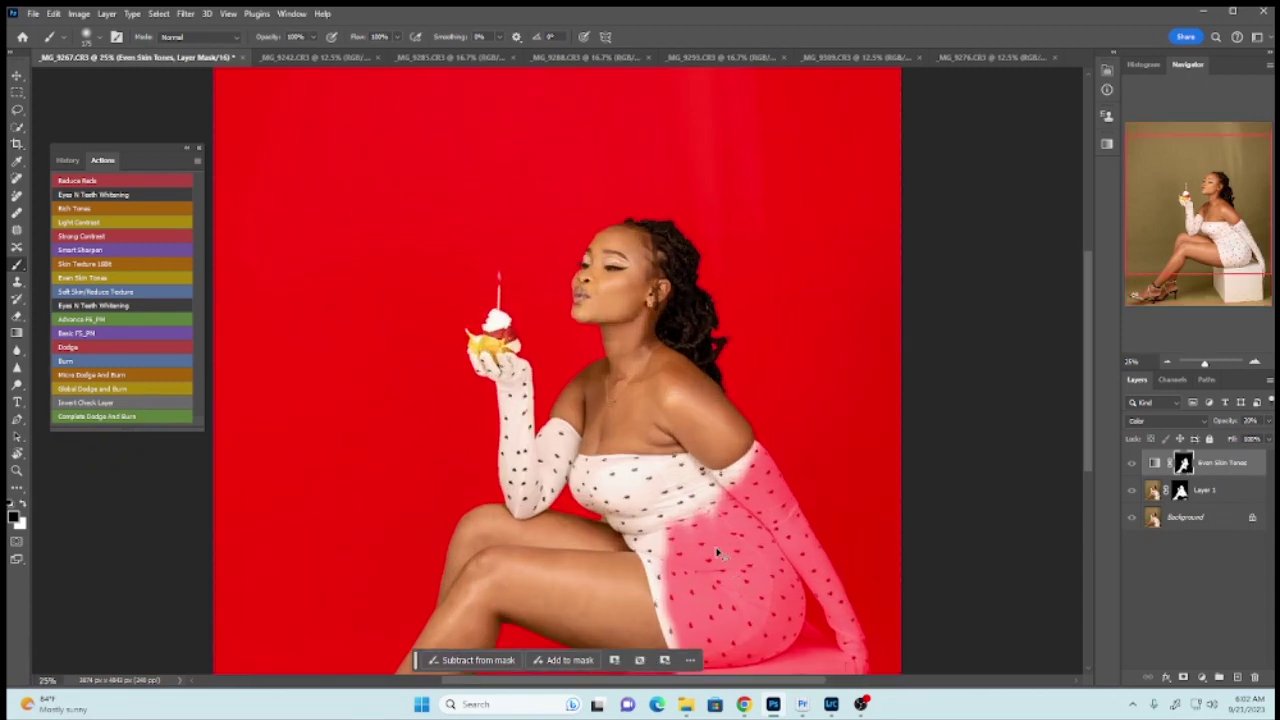
scroll(716, 553, up, 1)
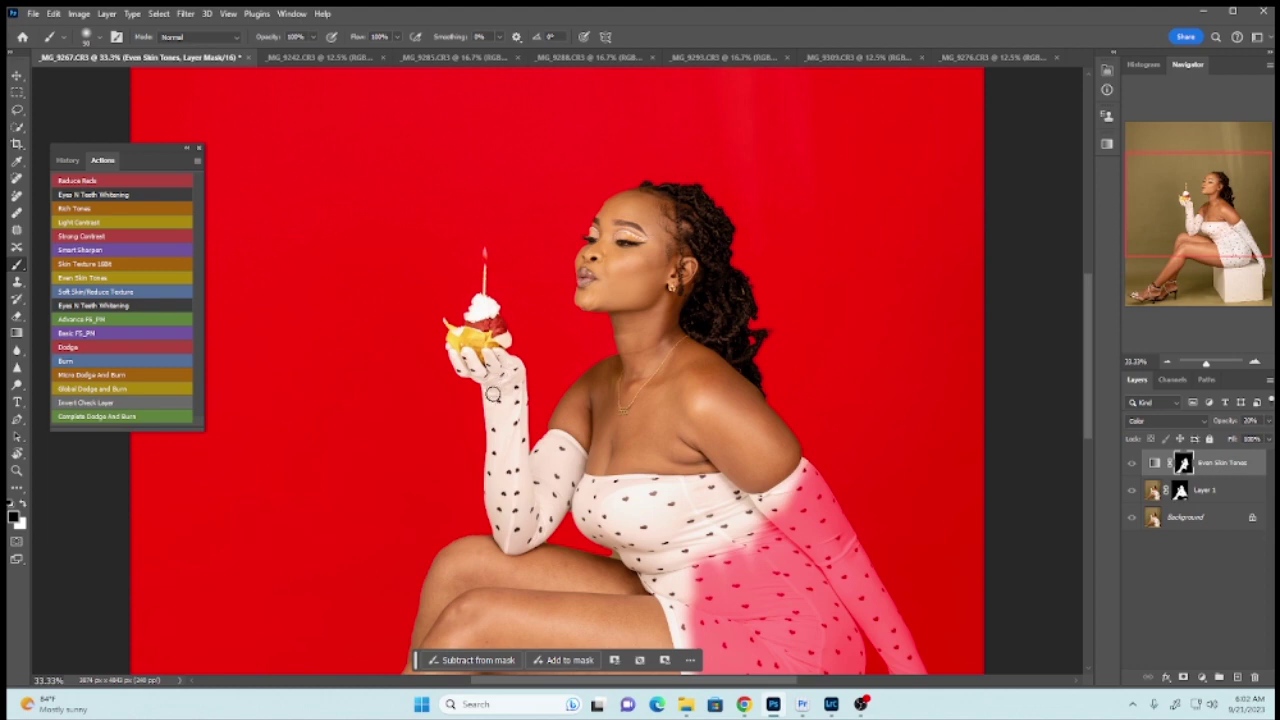
mouse_move(493, 394)
mouse_down()
mouse_move(461, 387)
mouse_move(463, 314)
mouse_move(496, 240)
mouse_move(496, 422)
mouse_move(512, 413)
mouse_move(524, 490)
mouse_move(541, 445)
mouse_move(575, 461)
mouse_move(556, 472)
mouse_move(552, 524)
mouse_move(538, 522)
mouse_move(507, 452)
mouse_move(494, 468)
mouse_move(488, 500)
mouse_move(510, 546)
mouse_move(510, 530)
mouse_move(531, 532)
mouse_move(517, 544)
mouse_move(545, 507)
mouse_move(558, 441)
mouse_move(576, 452)
mouse_move(594, 544)
mouse_move(600, 509)
mouse_move(638, 483)
mouse_move(614, 517)
mouse_move(635, 562)
mouse_move(652, 557)
mouse_move(648, 493)
mouse_move(681, 498)
mouse_move(686, 521)
mouse_move(657, 485)
mouse_move(720, 479)
mouse_move(754, 546)
mouse_move(733, 494)
mouse_up()
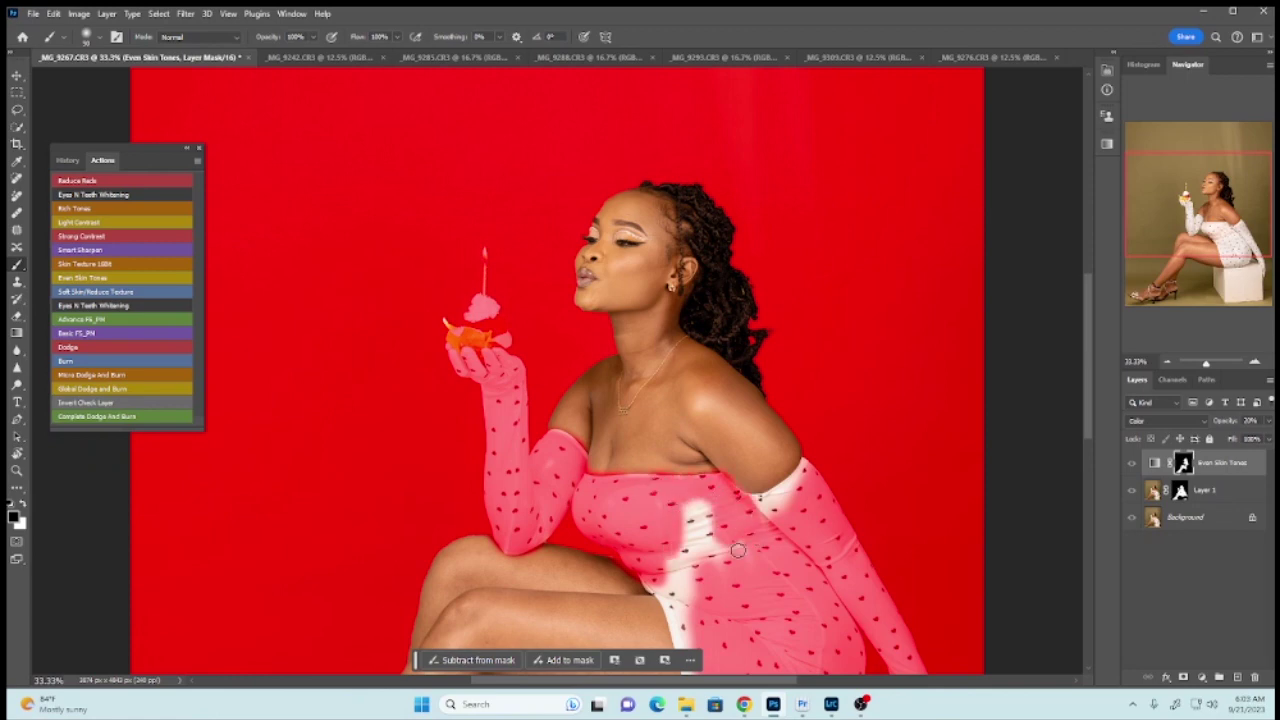
mouse_move(738, 550)
mouse_down()
mouse_move(707, 570)
mouse_move(697, 598)
mouse_move(676, 501)
mouse_move(685, 597)
mouse_move(665, 570)
mouse_move(689, 634)
mouse_move(659, 585)
mouse_move(685, 638)
mouse_move(798, 475)
mouse_move(761, 501)
mouse_move(793, 492)
mouse_up()
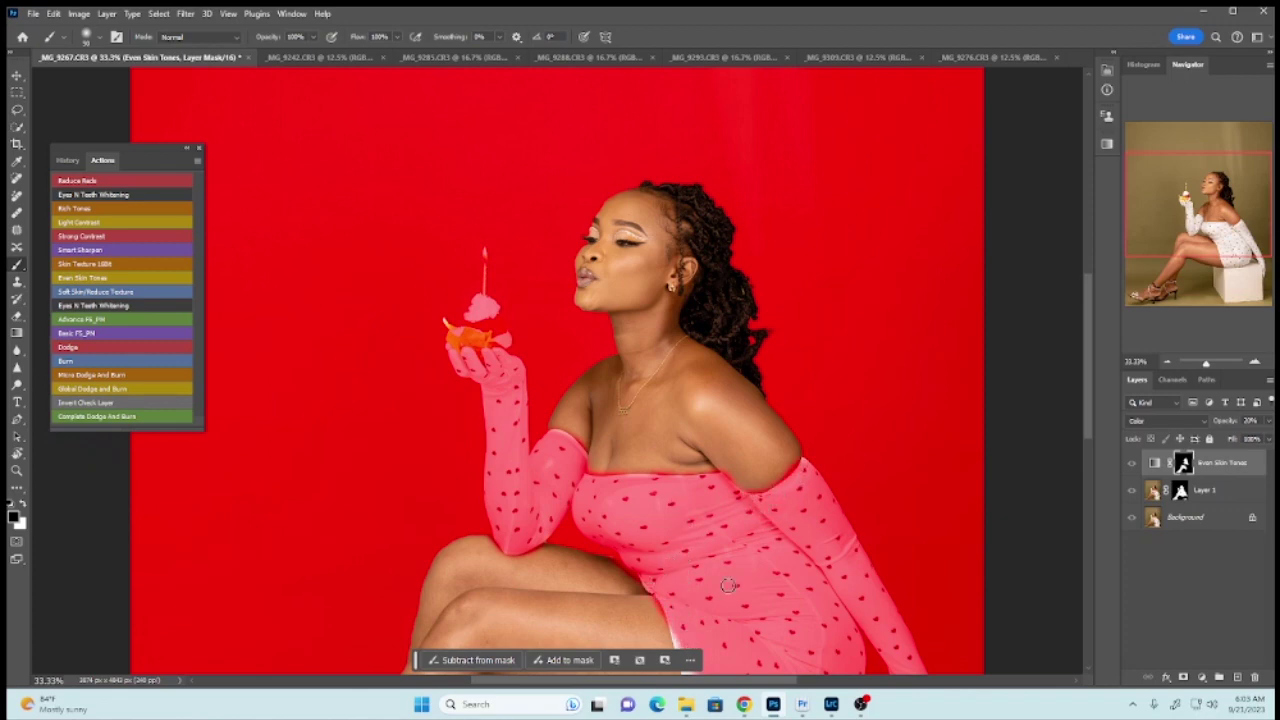
scroll(1074, 467, down, 3)
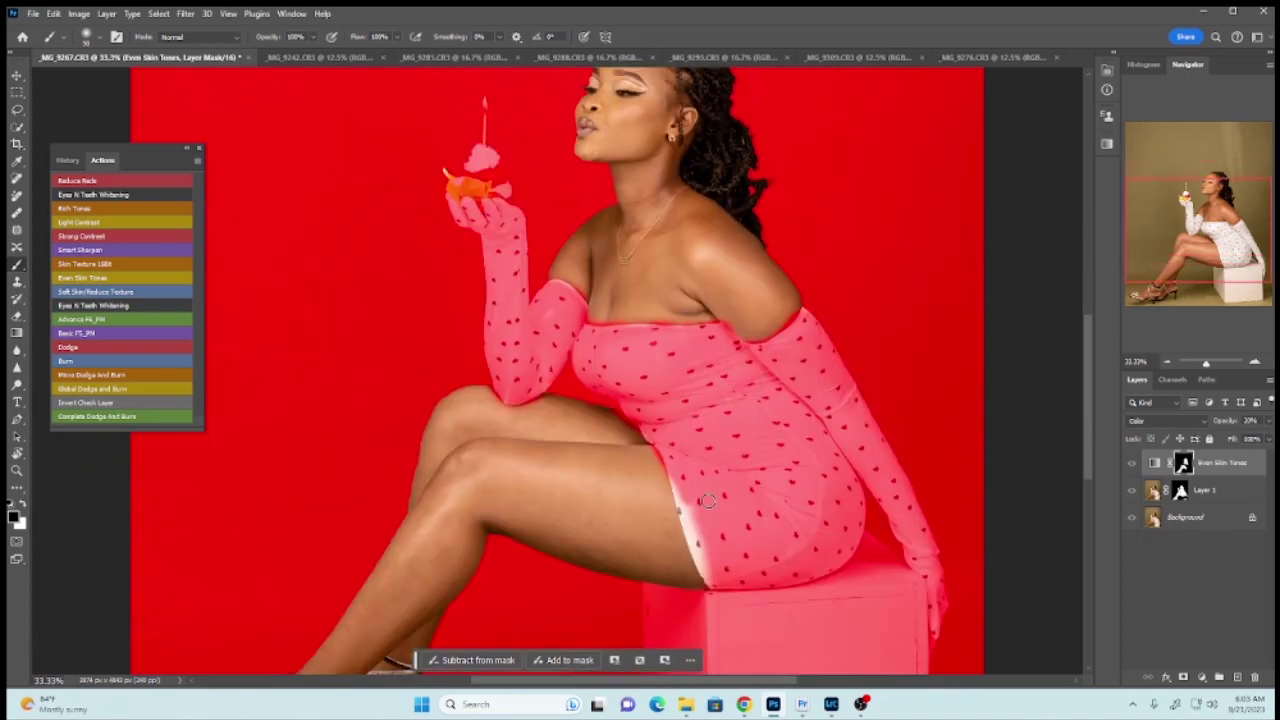
mouse_move(708, 502)
mouse_down()
mouse_move(709, 537)
mouse_move(689, 508)
mouse_move(715, 578)
mouse_move(680, 479)
mouse_move(698, 538)
mouse_up()
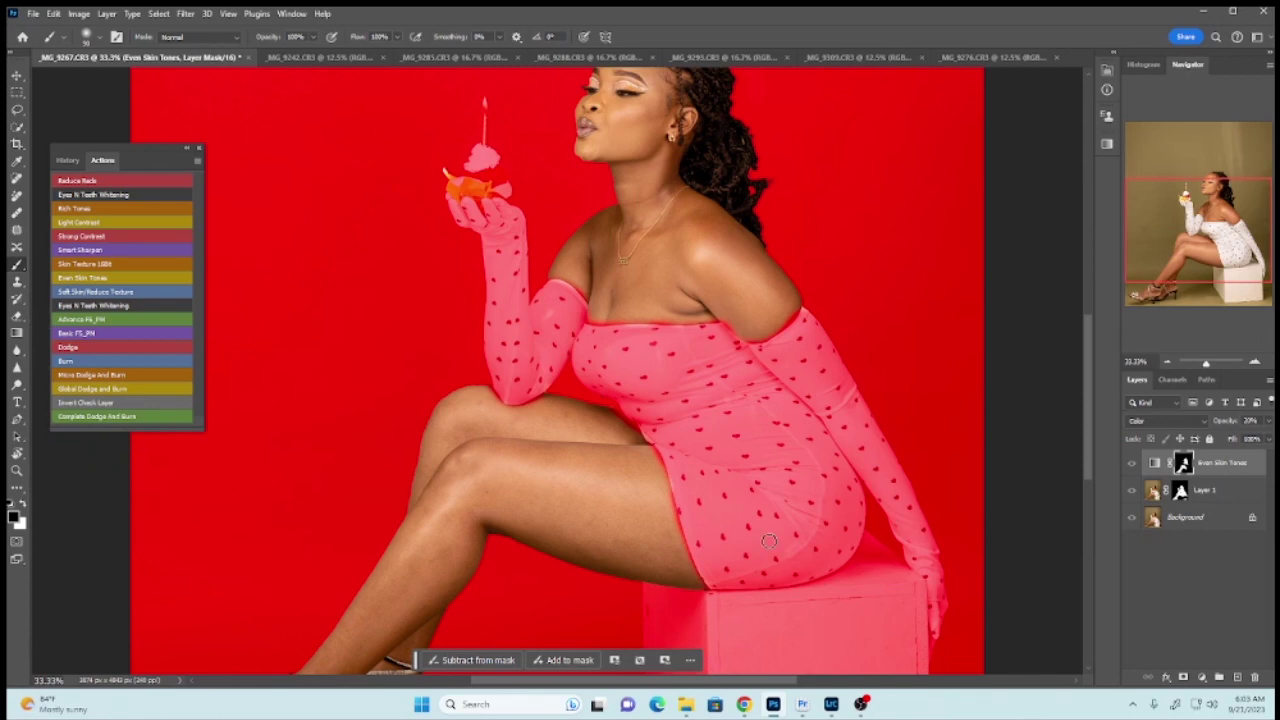
- Paint the hair, eyes and eyebrows out of the Even Skin Tones mask, leaving only the skin
scroll(1088, 392, up, 4)
mouse_move(720, 354)
mouse_down()
mouse_move(693, 377)
mouse_move(754, 424)
mouse_move(706, 379)
mouse_move(747, 404)
mouse_move(747, 340)
mouse_move(720, 293)
mouse_move(701, 317)
mouse_move(680, 245)
mouse_move(672, 292)
mouse_move(670, 244)
mouse_move(642, 228)
mouse_move(708, 260)
mouse_move(732, 298)
mouse_move(708, 259)
mouse_move(723, 267)
mouse_move(773, 453)
mouse_up()
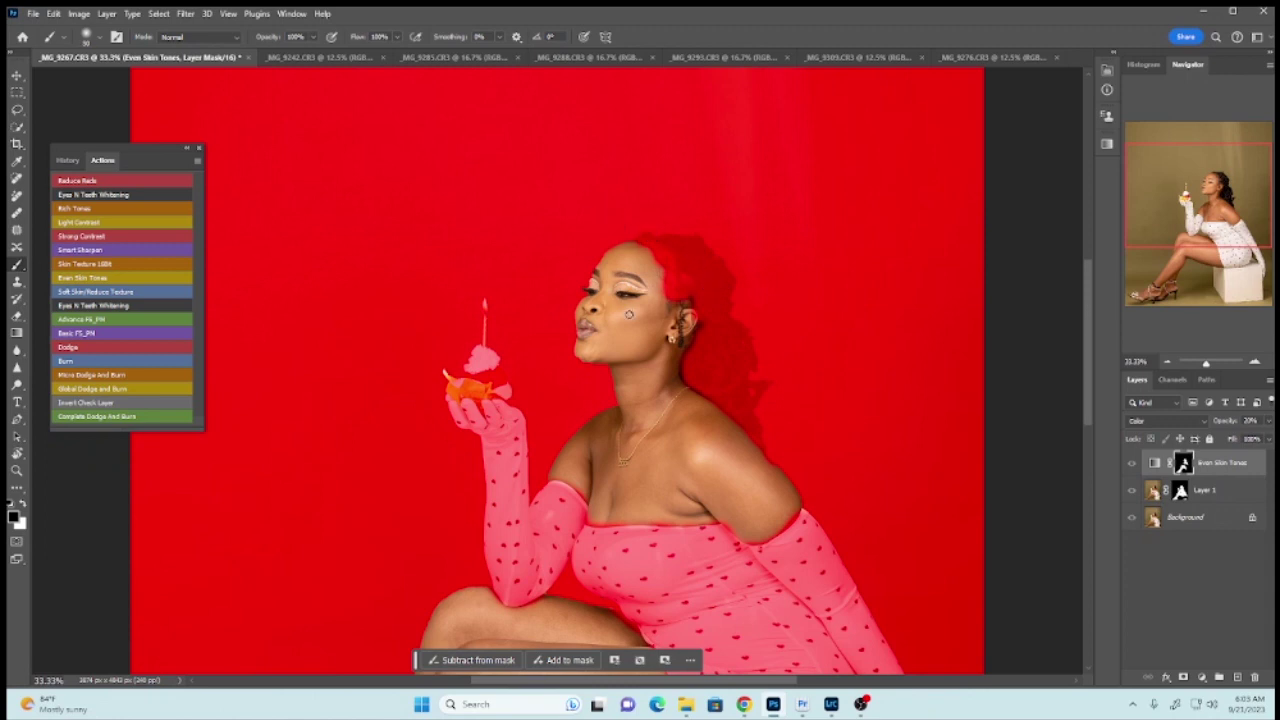
drag(632, 294, 618, 292)
mouse_move(616, 273)
mouse_down()
mouse_move(648, 284)
mouse_move(622, 275)
mouse_up()
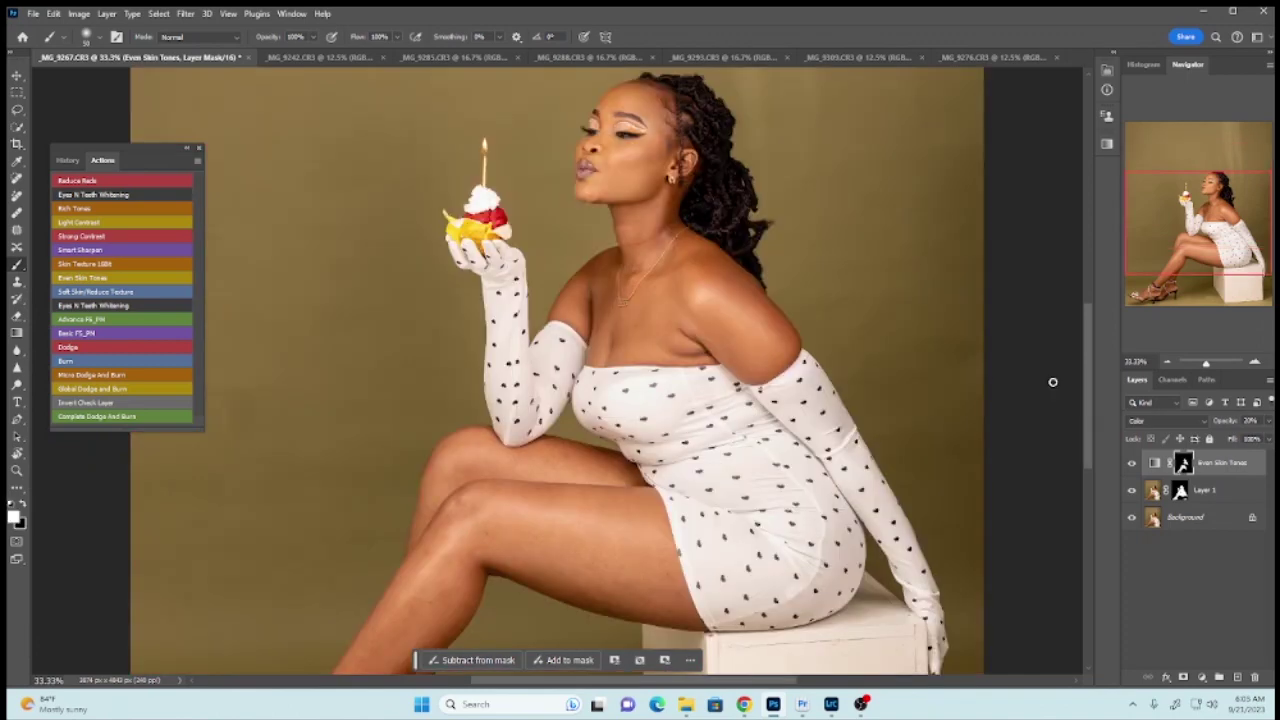
- Run the Even Skin Tones action again and apply the first second-row gradient from the Photographic Toning presets in Legacy Gradients
click(98, 276)
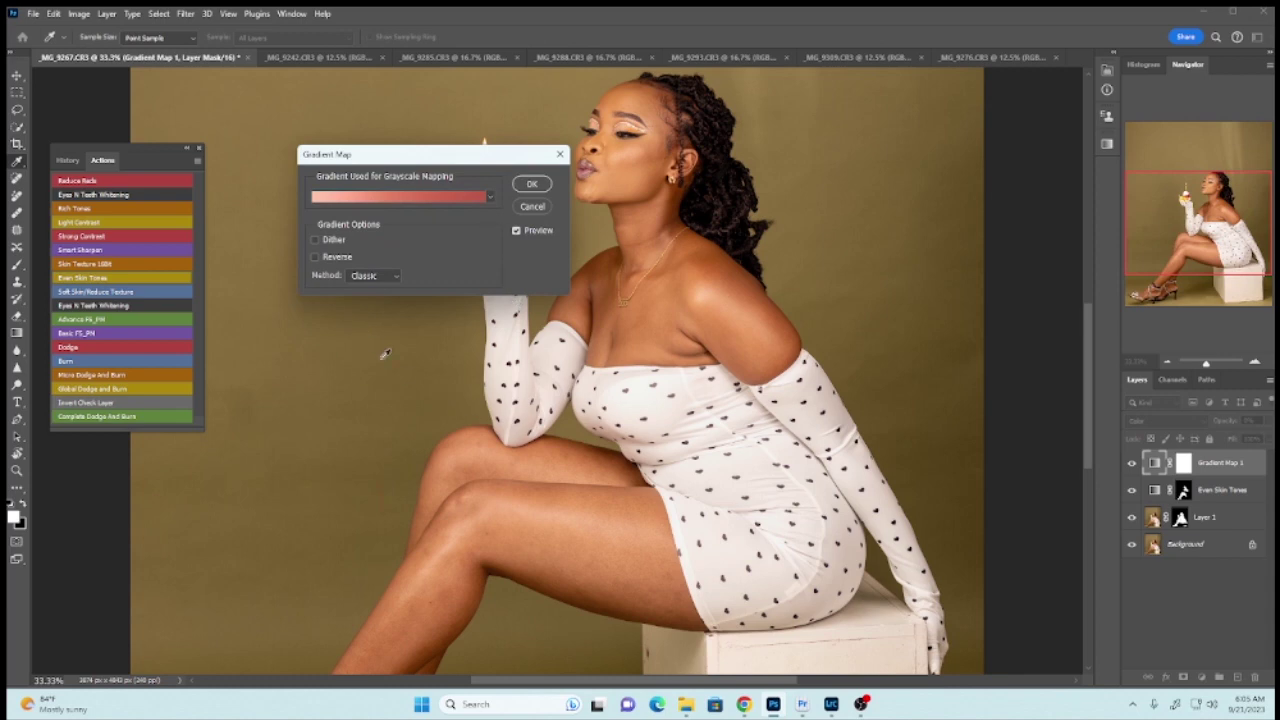
click(415, 197)
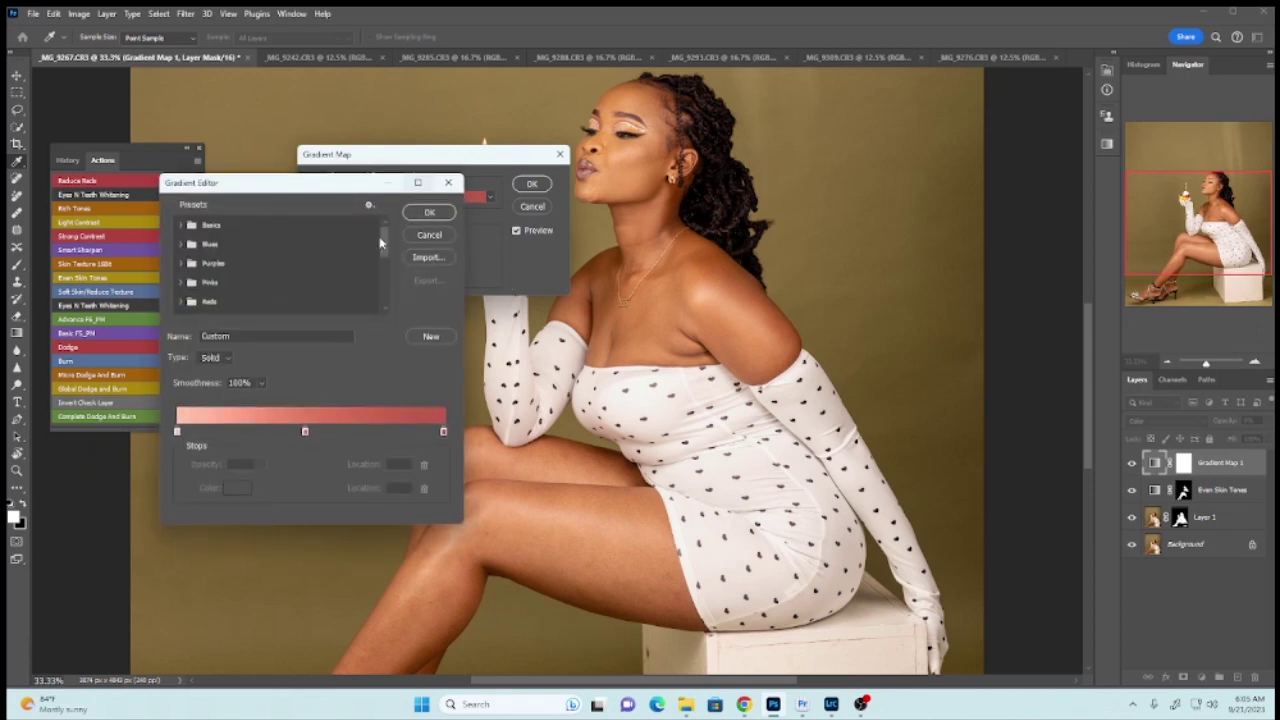
drag(380, 242, 390, 302)
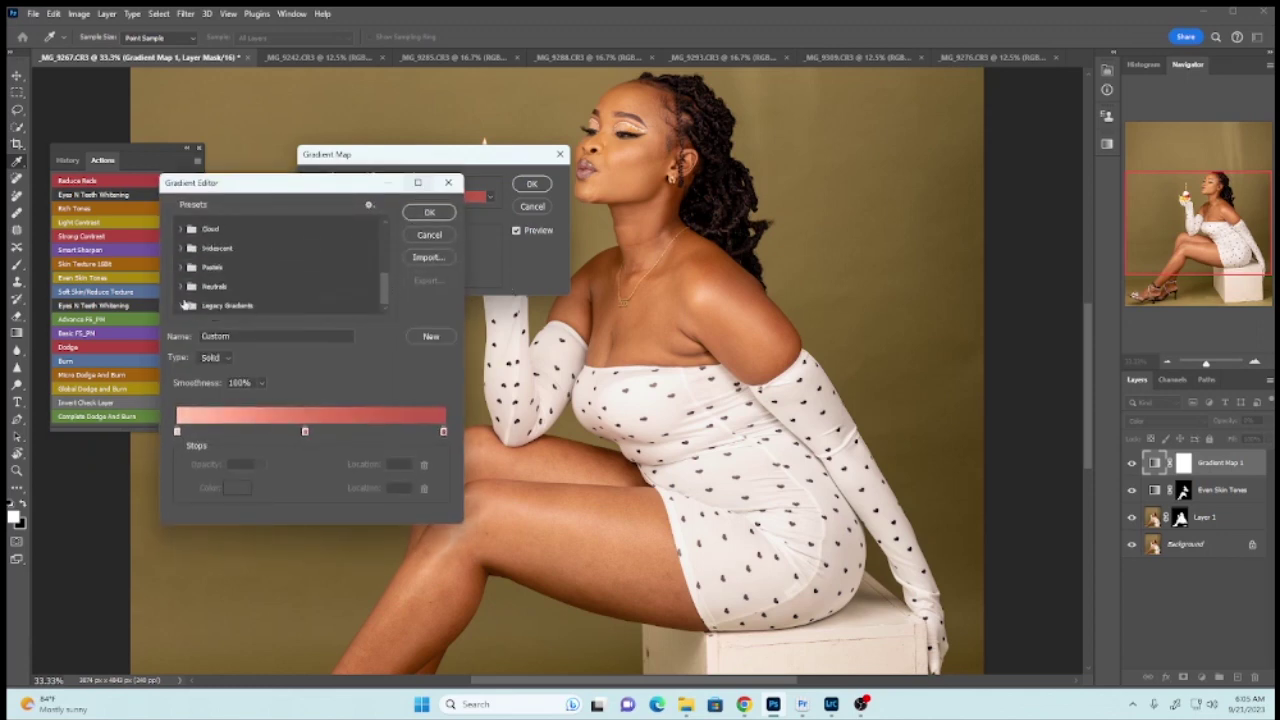
click(182, 305)
scroll(382, 264, down, 3)
click(199, 249)
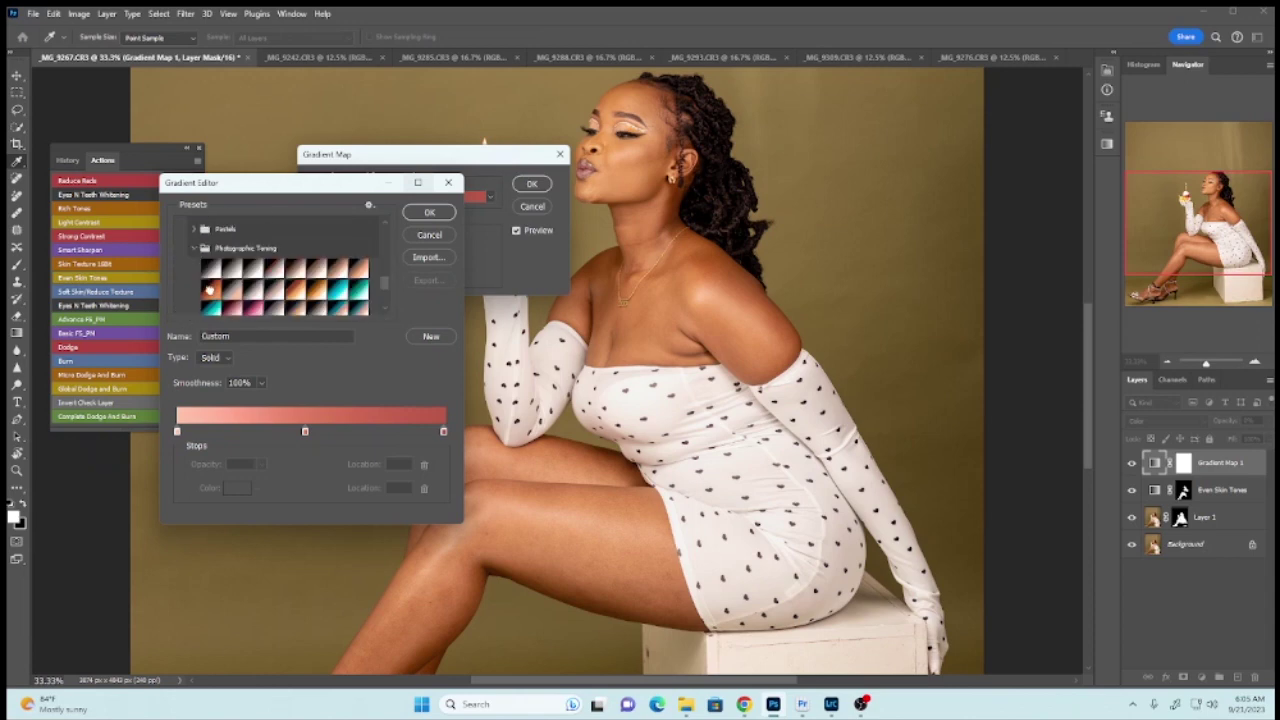
click(209, 289)
click(429, 212)
click(530, 184)
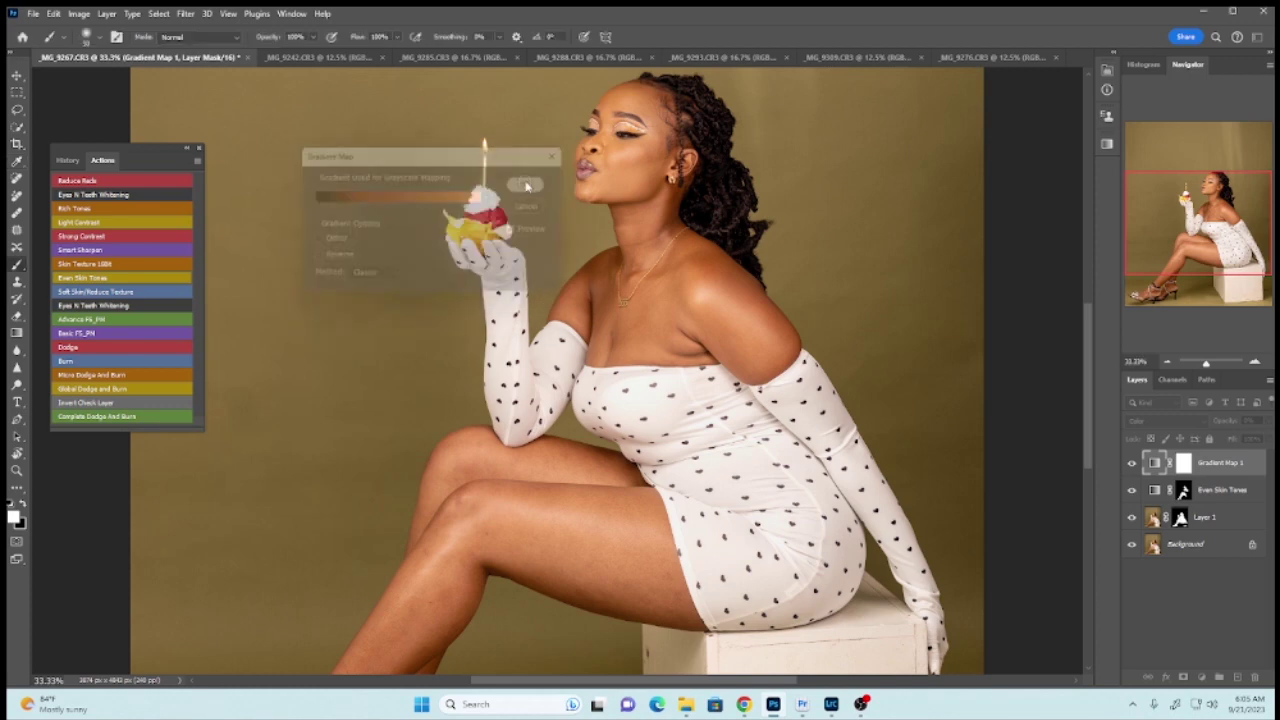
mouse_move(1090, 441)
mouse_down()
mouse_move(1086, 429)
mouse_move(1101, 479)
mouse_move(1082, 412)
mouse_move(1101, 460)
mouse_move(1090, 446)
mouse_up()
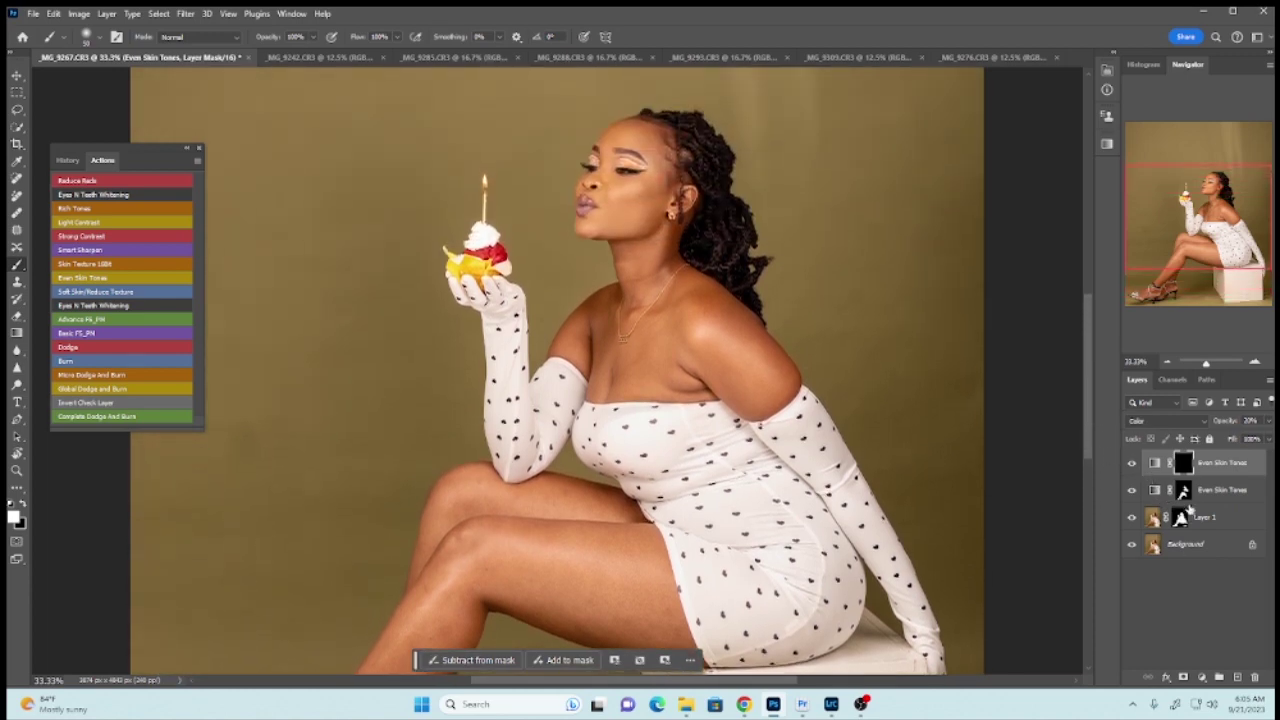
- Copy the painted mask from the lower Even Skin Tones layer onto the upper one, replacing its black mask
drag(1184, 495, 1184, 466)
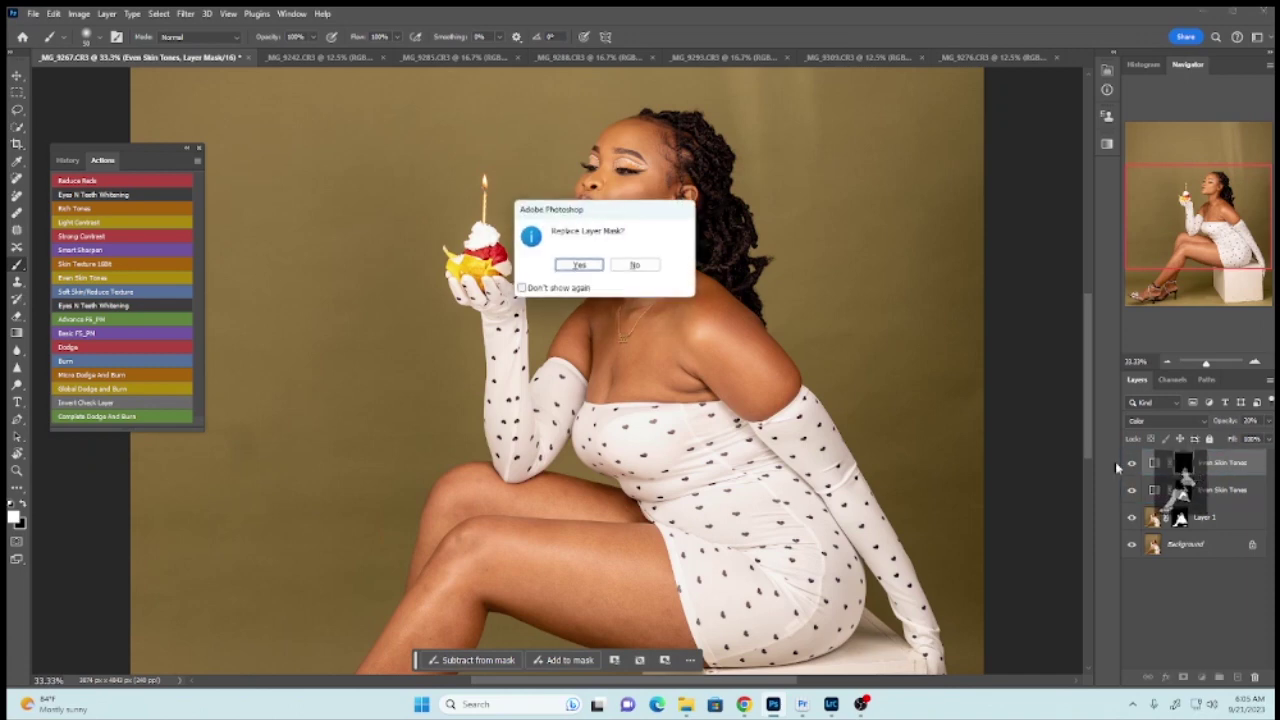
key(Return)
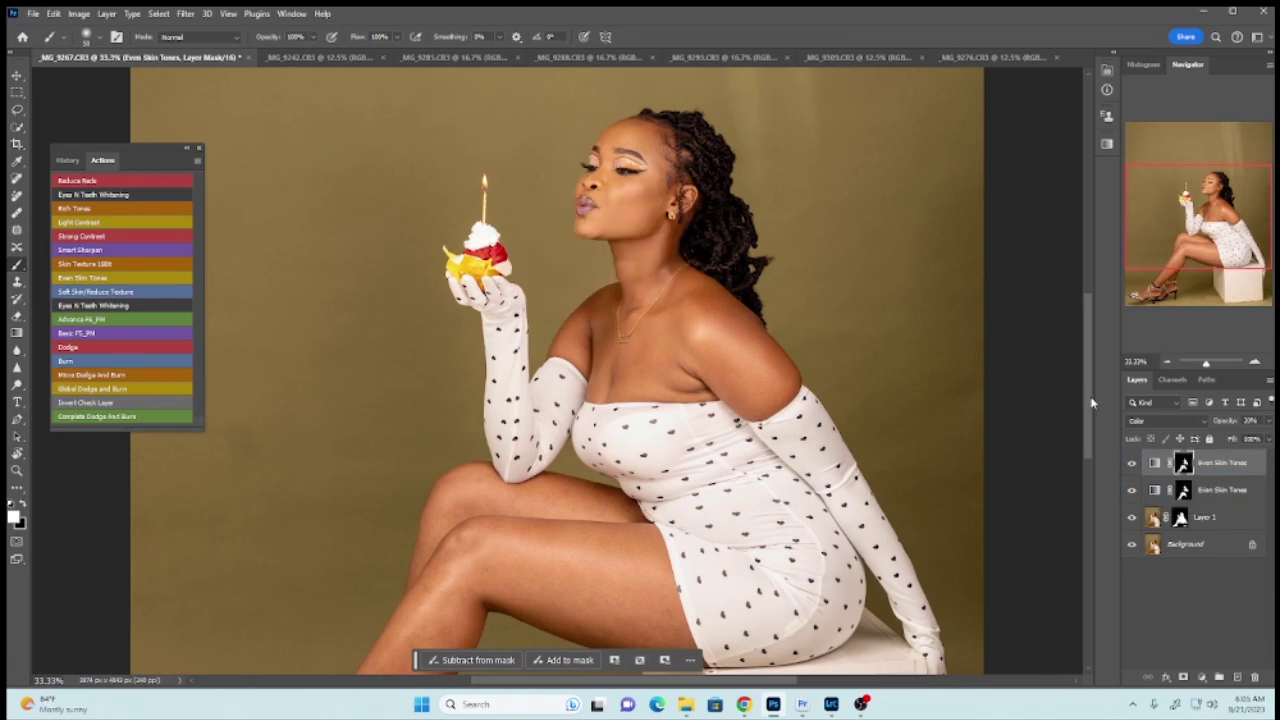
drag(1090, 403, 1089, 470)
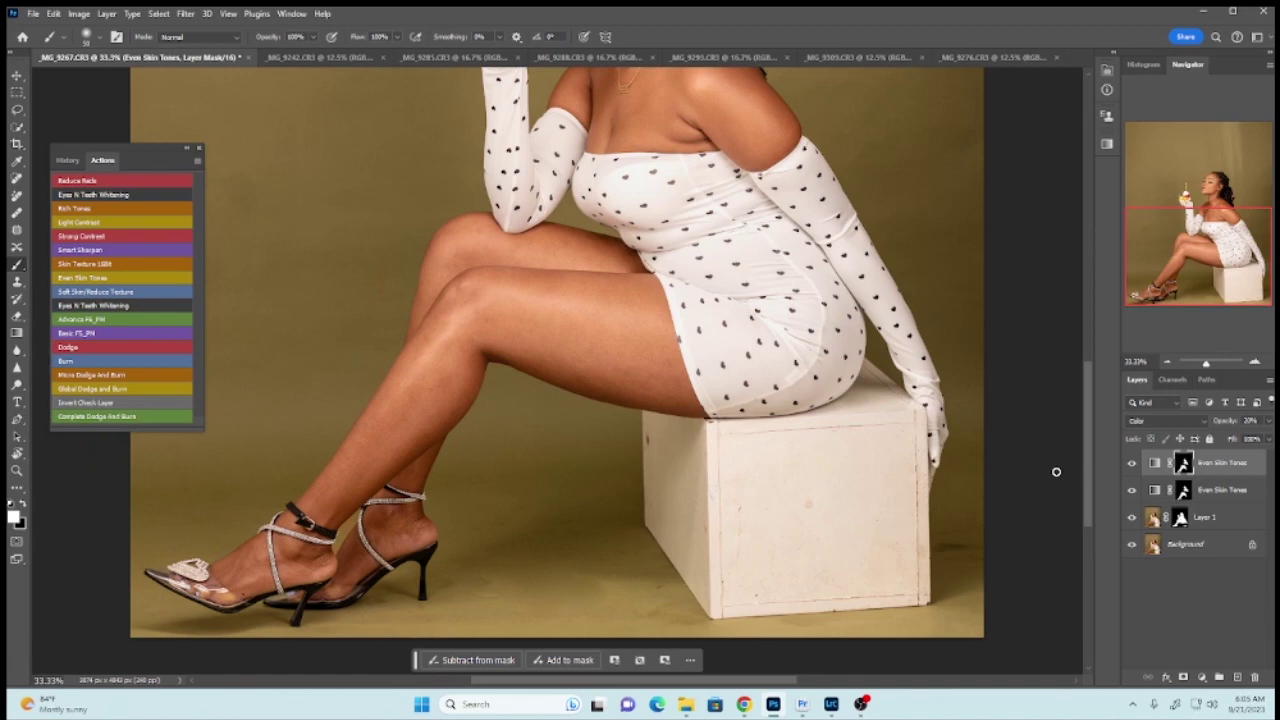
key(ctrl+minus)
key(ctrl+minus)
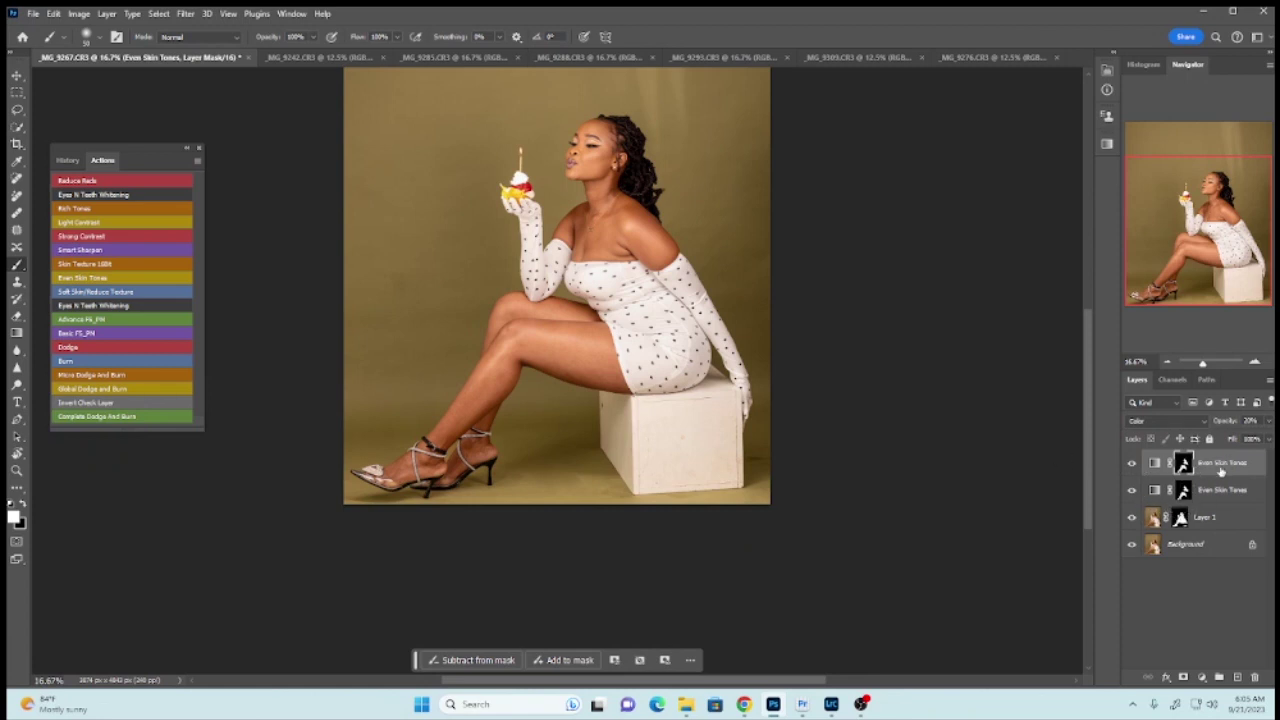
- Merge all the layers into the Background and duplicate the merged result twice
click(1178, 546)
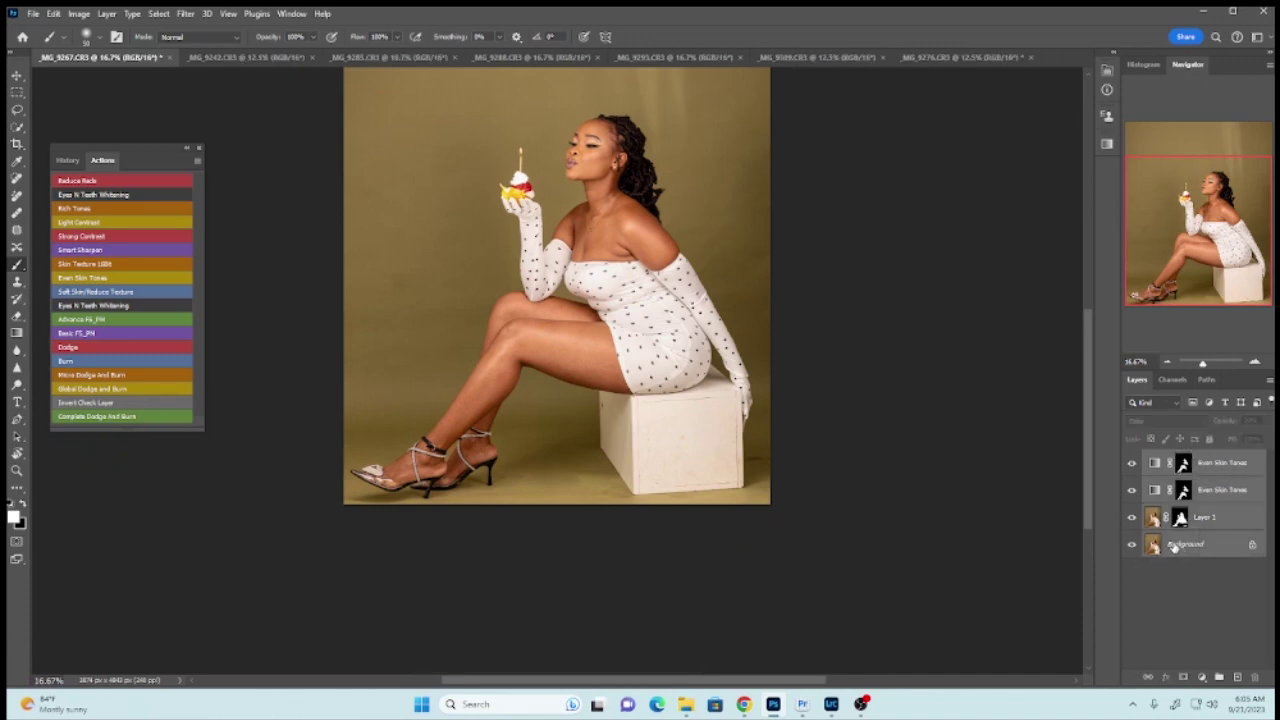
right_click(1182, 546)
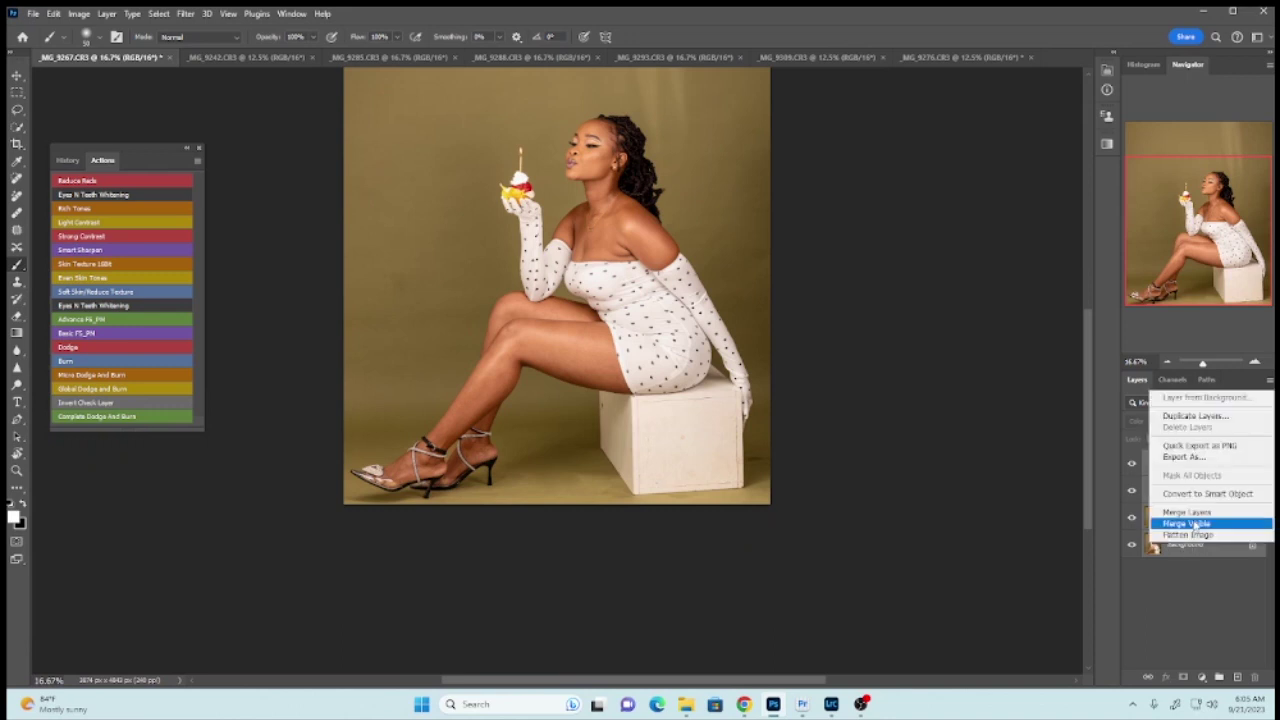
click(1172, 511)
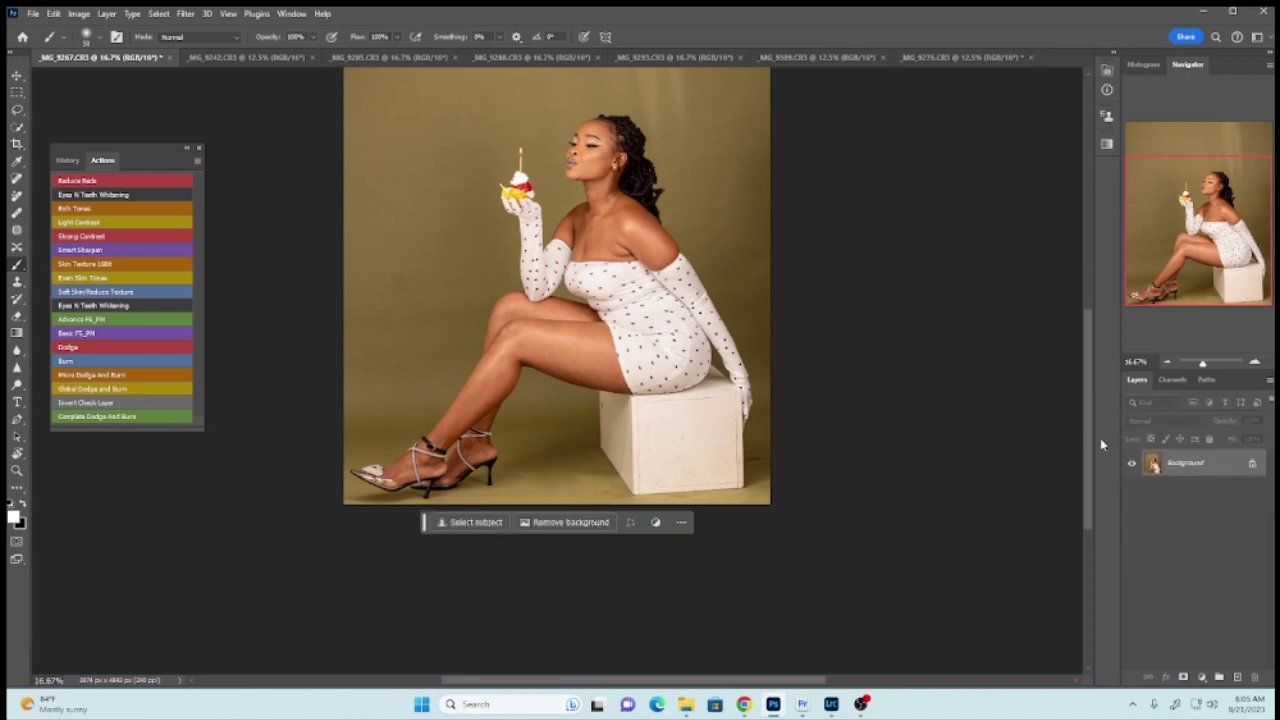
key(ctrl+j)
key(ctrl+j)
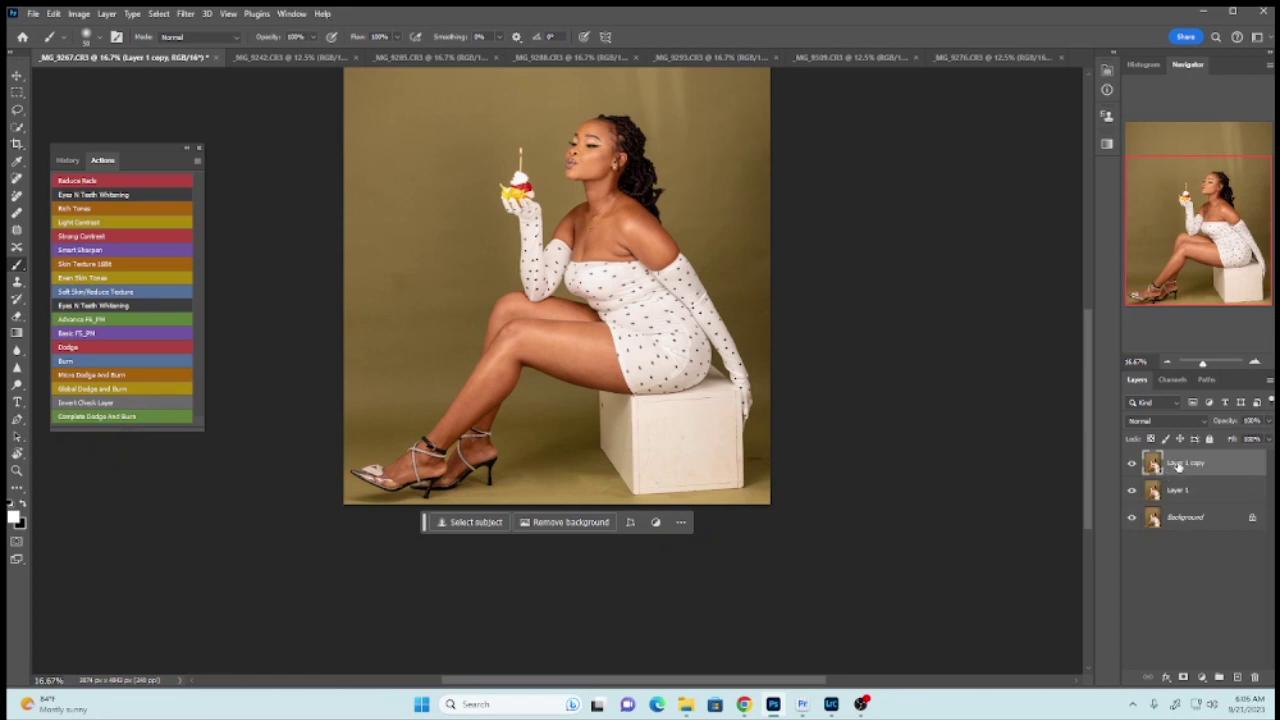
- Hide the upper copy and rename it "texture", and rename the lower copy "color"
click(1131, 463)
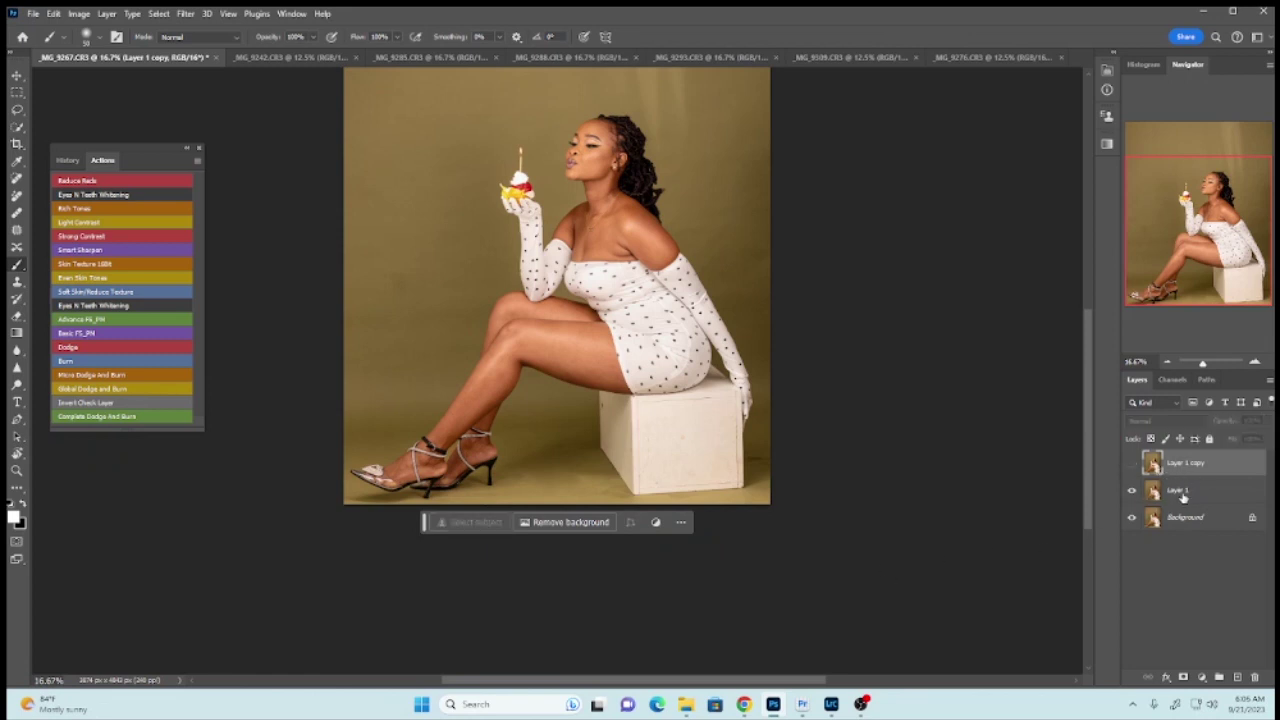
click(1183, 497)
double_click(1168, 463)
text(H)
text(exture)
click(1187, 496)
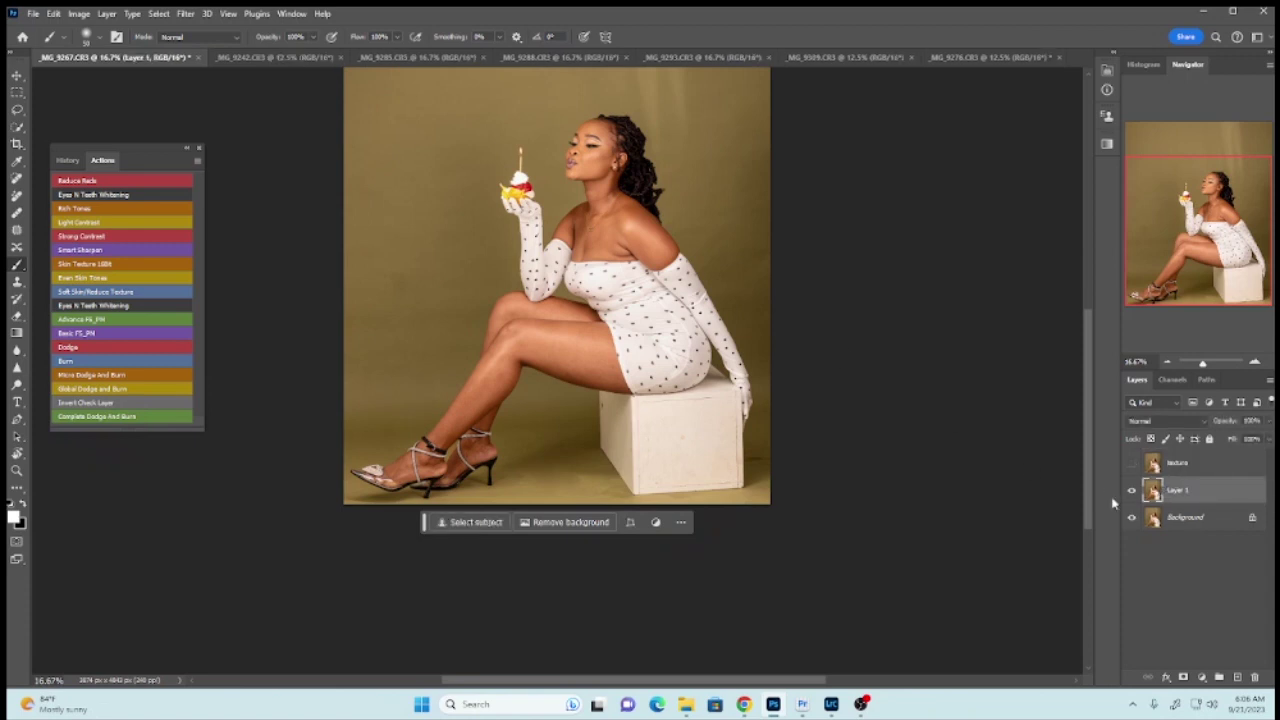
double_click(1181, 490)
click(1130, 464)
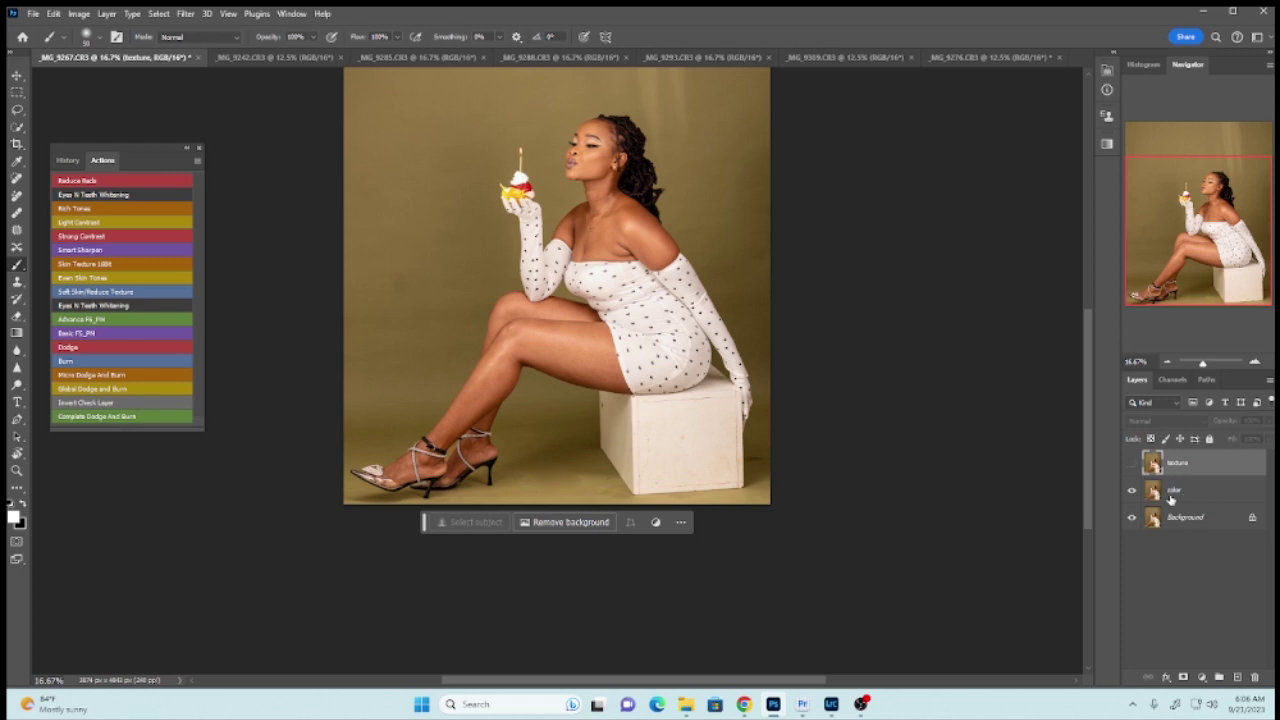
- Blur the color layer with a Gaussian Blur of 4.0 pixels radius, judging the effect on the face
click(1172, 499)
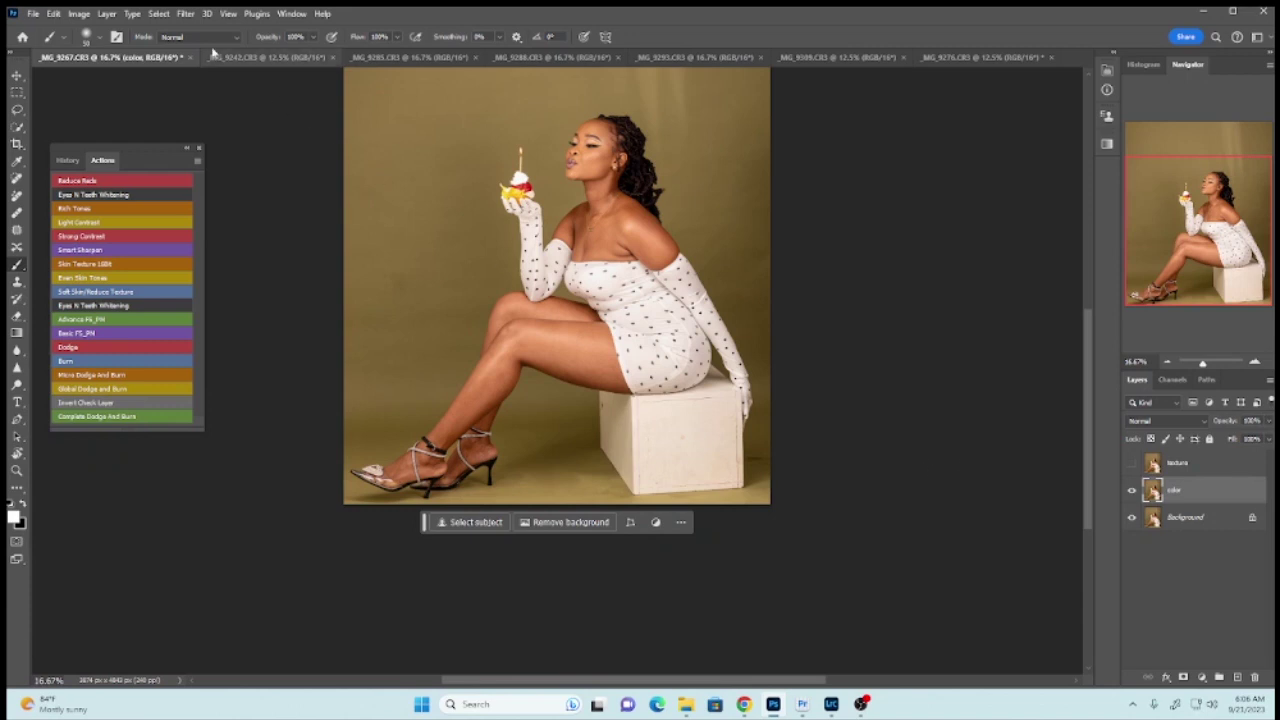
click(185, 13)
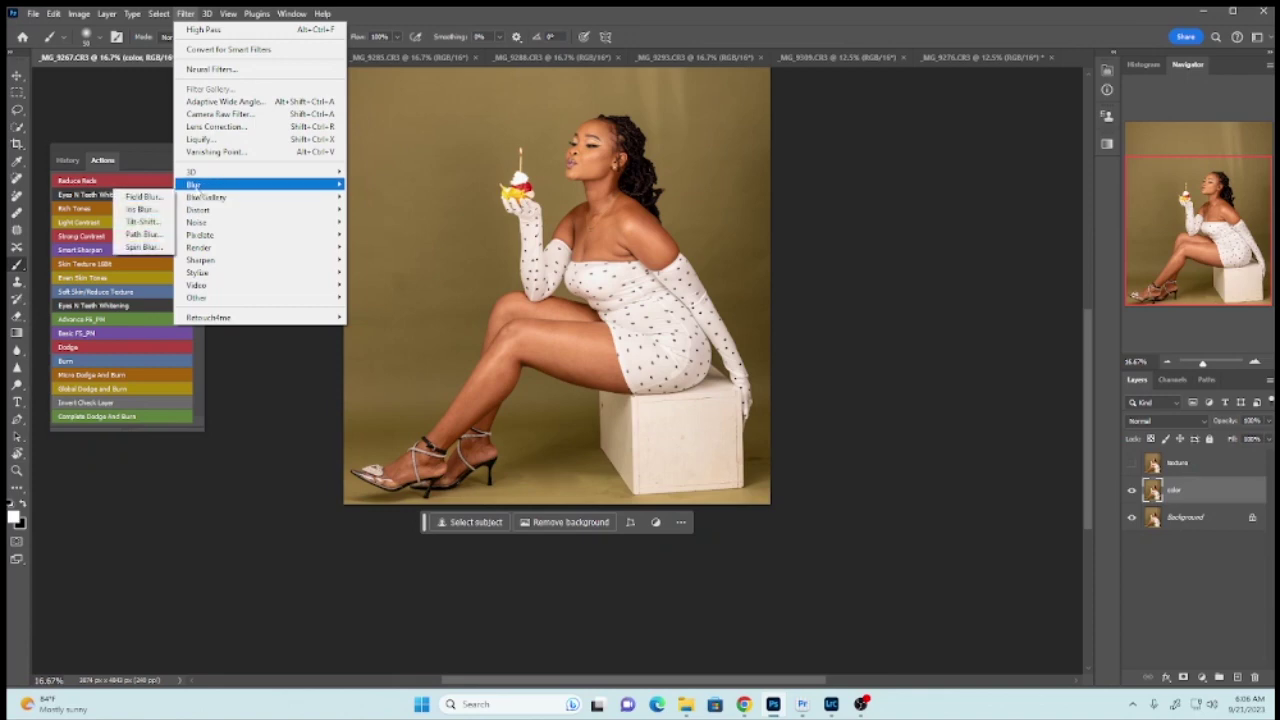
mouse_move(192, 185)
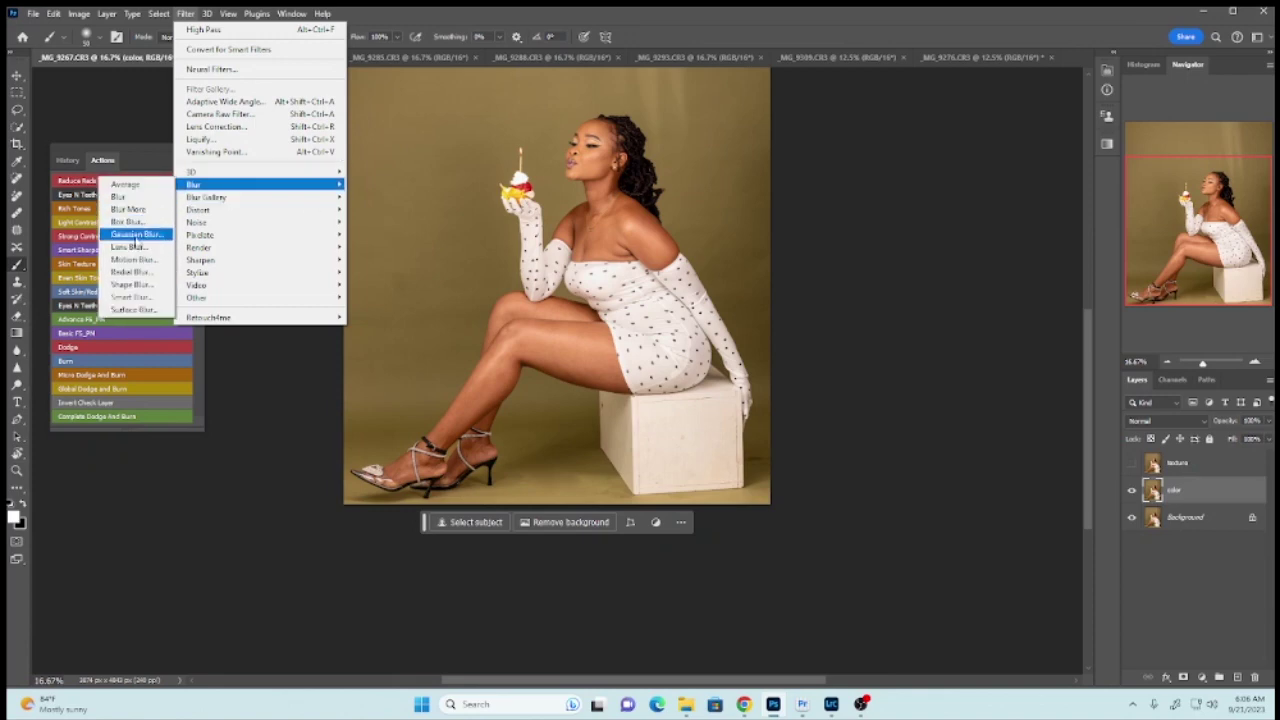
click(136, 235)
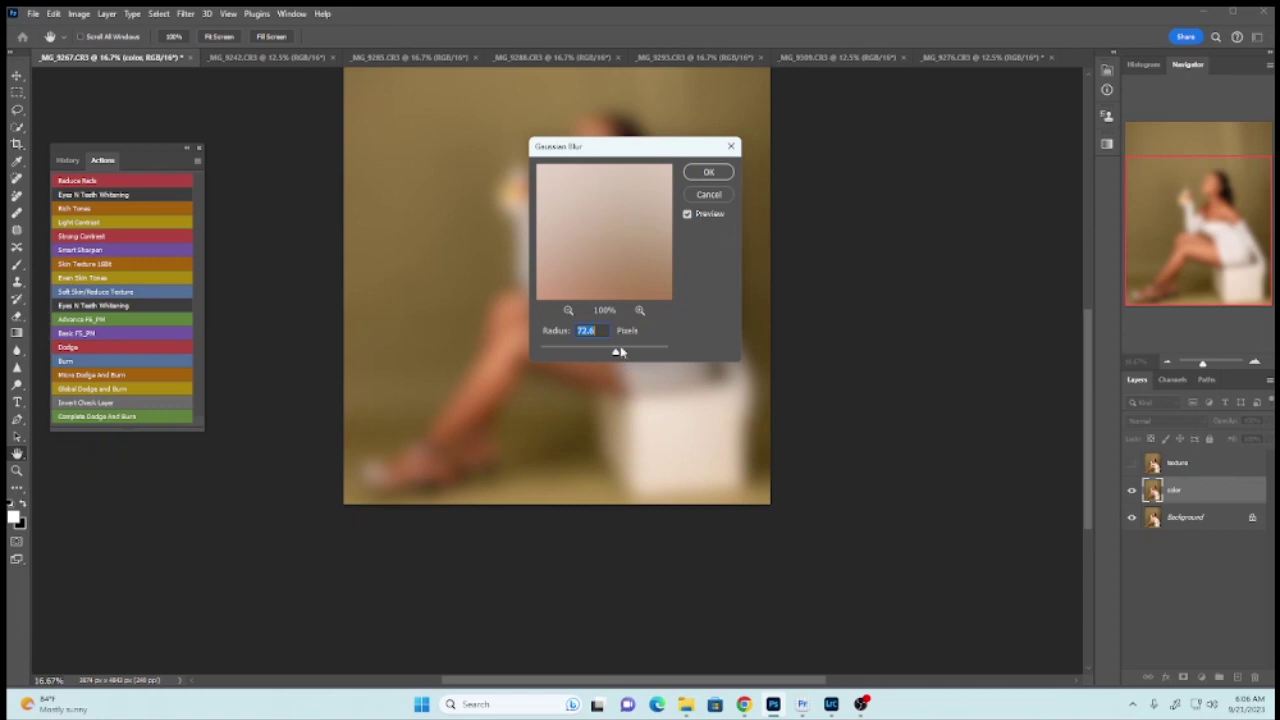
drag(613, 356, 589, 359)
drag(608, 278, 628, 247)
drag(551, 354, 567, 351)
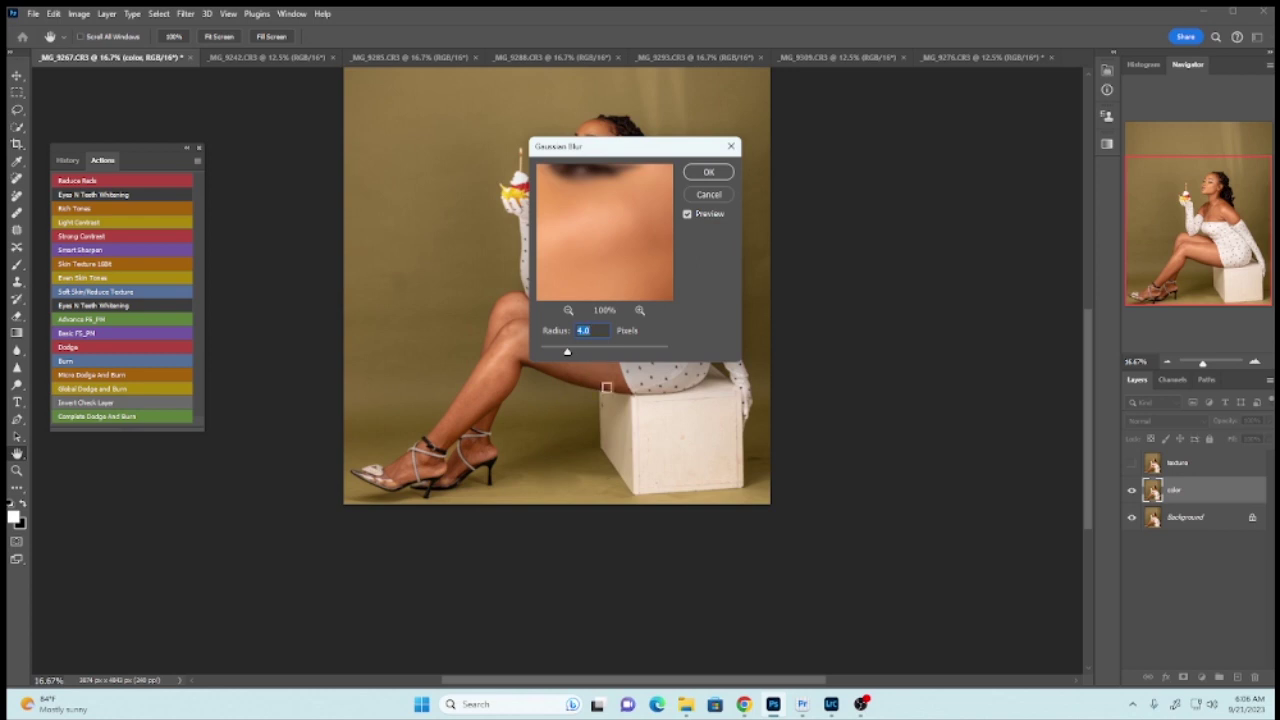
alt+click(640, 274)
alt+click(621, 286)
alt+click(602, 258)
drag(602, 258, 621, 256)
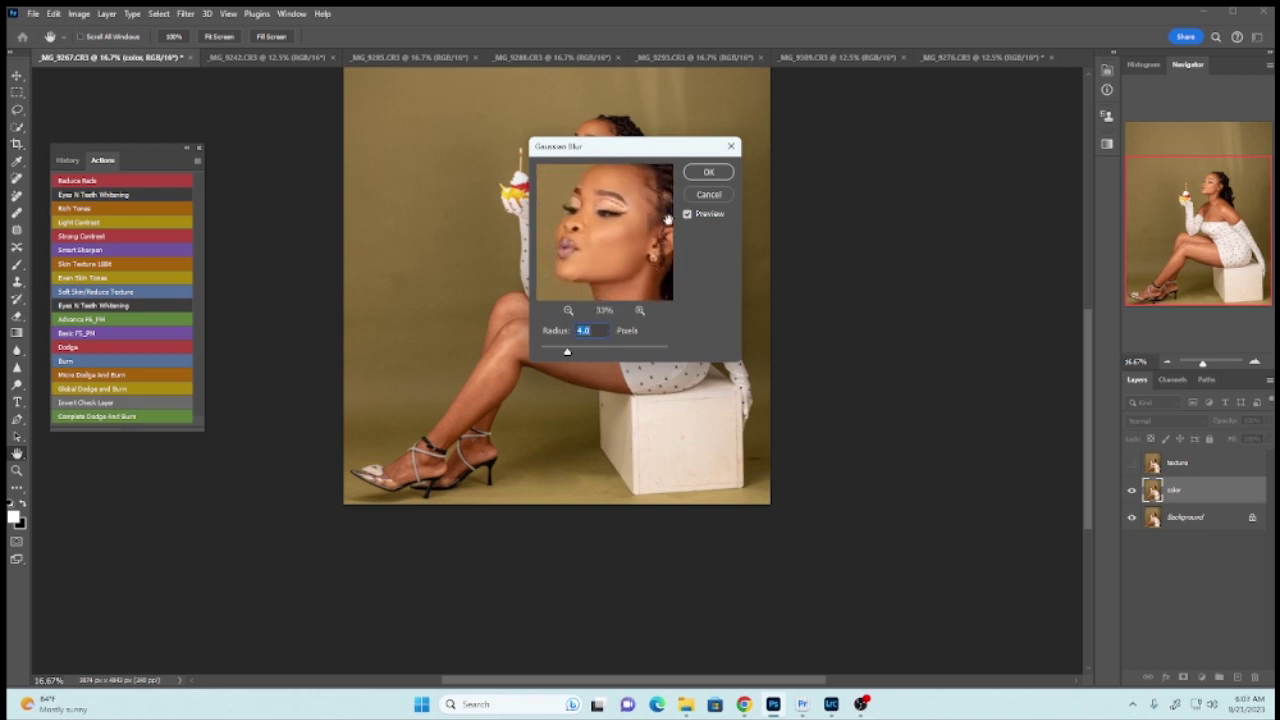
click(708, 173)
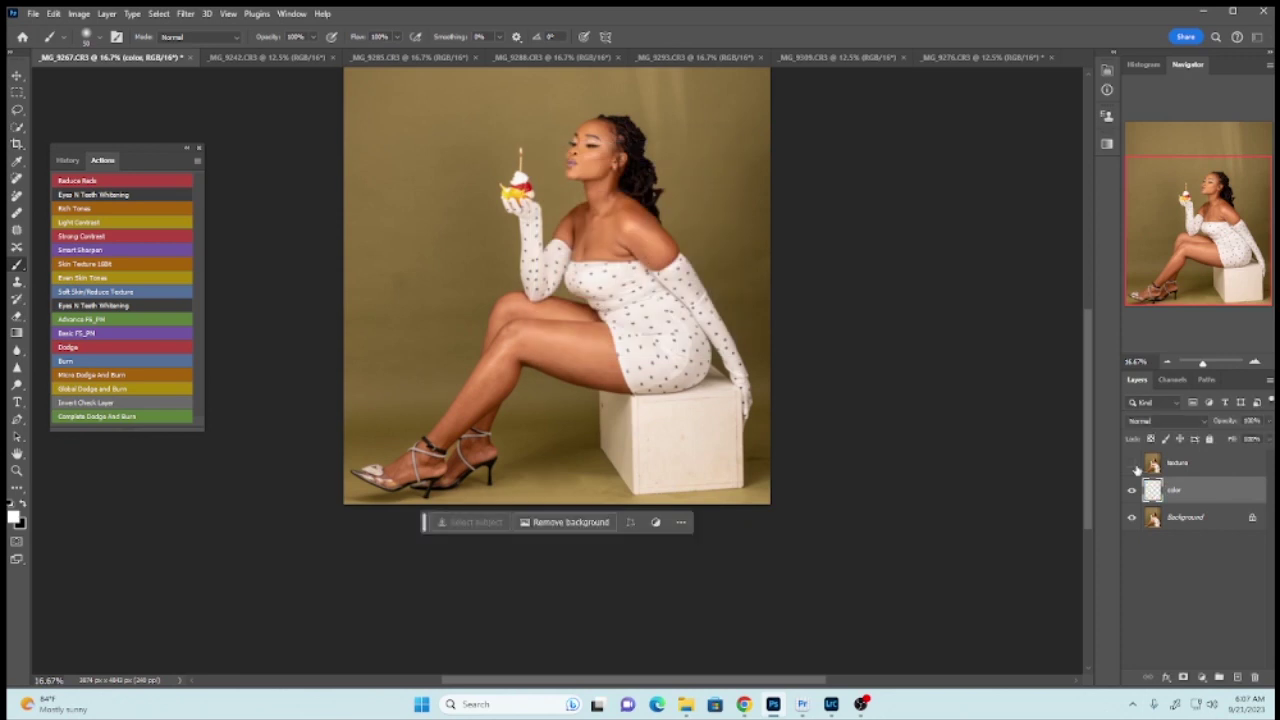
- Show the texture layer, use Apply Image with the inverted color layer, Add blending and scale 2, and set its blend mode to Linear Light
click(1183, 466)
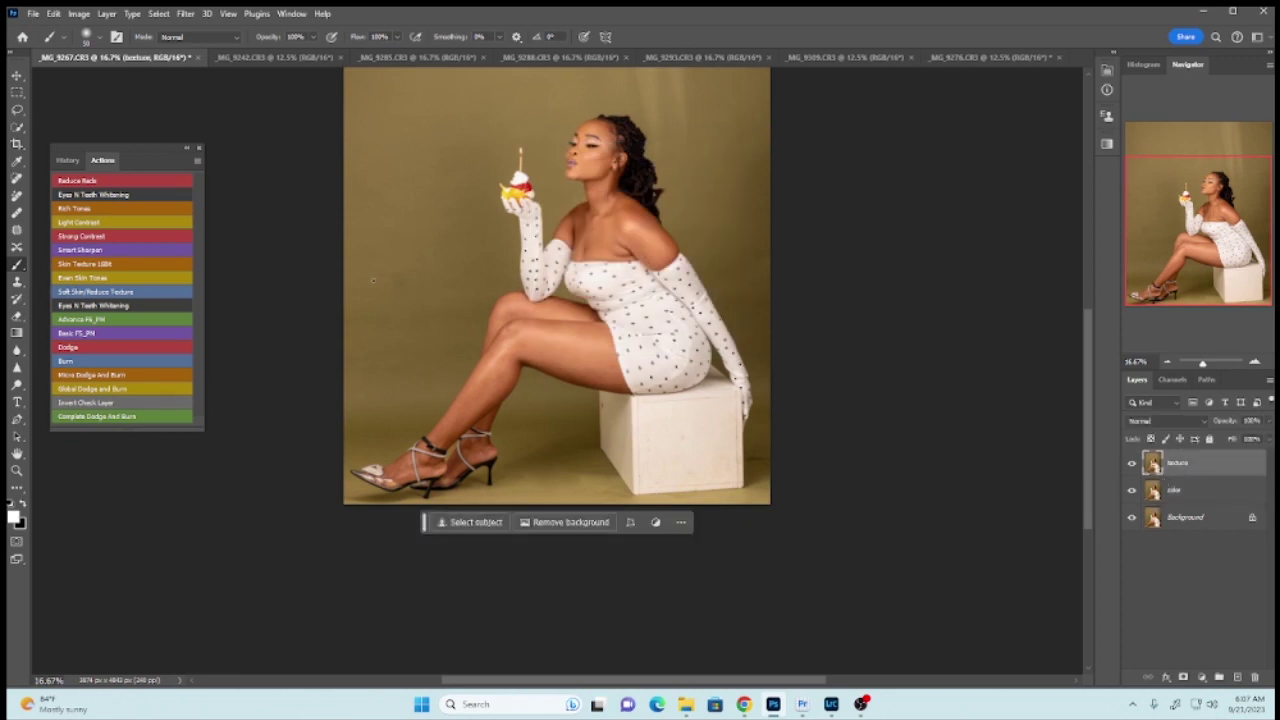
click(80, 14)
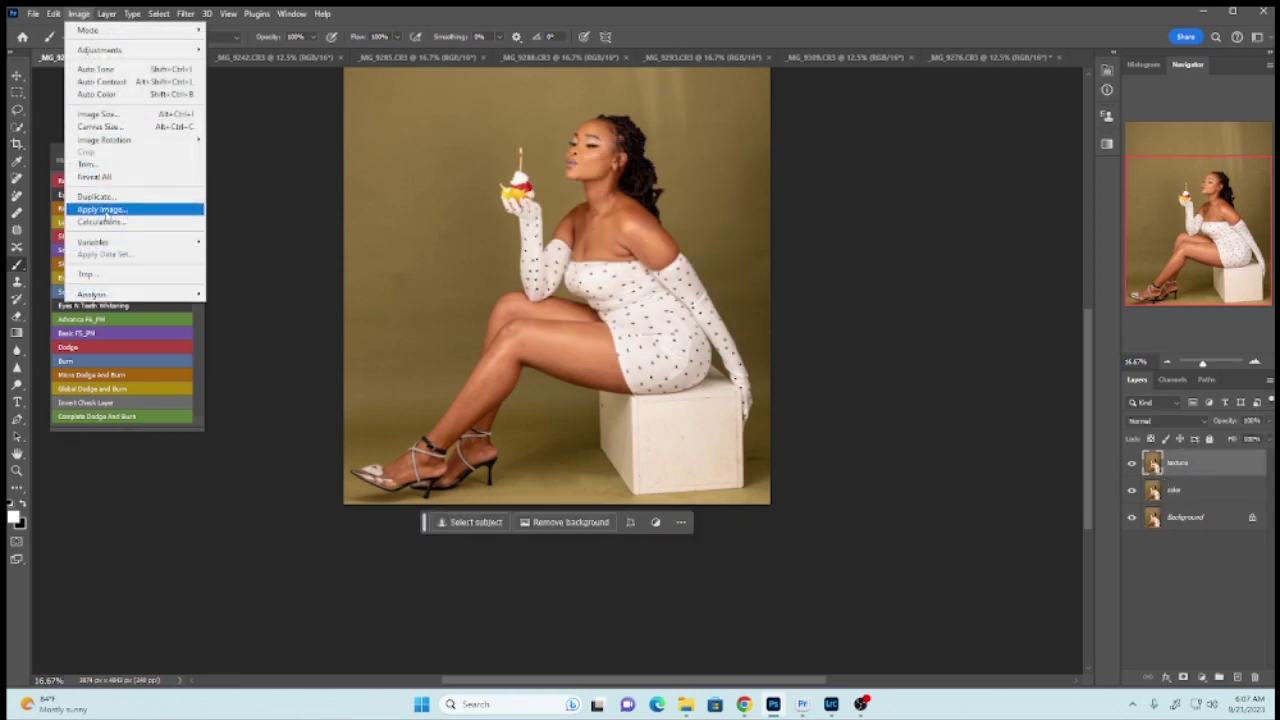
click(104, 211)
click(590, 206)
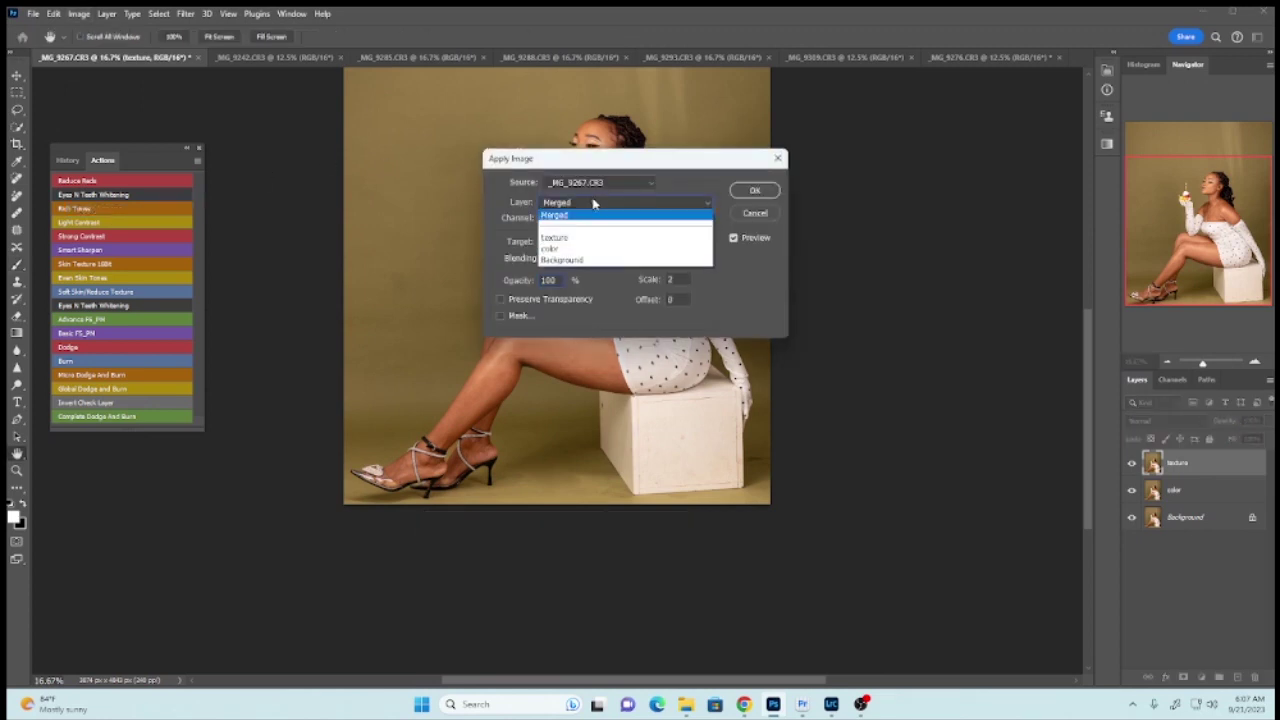
click(569, 256)
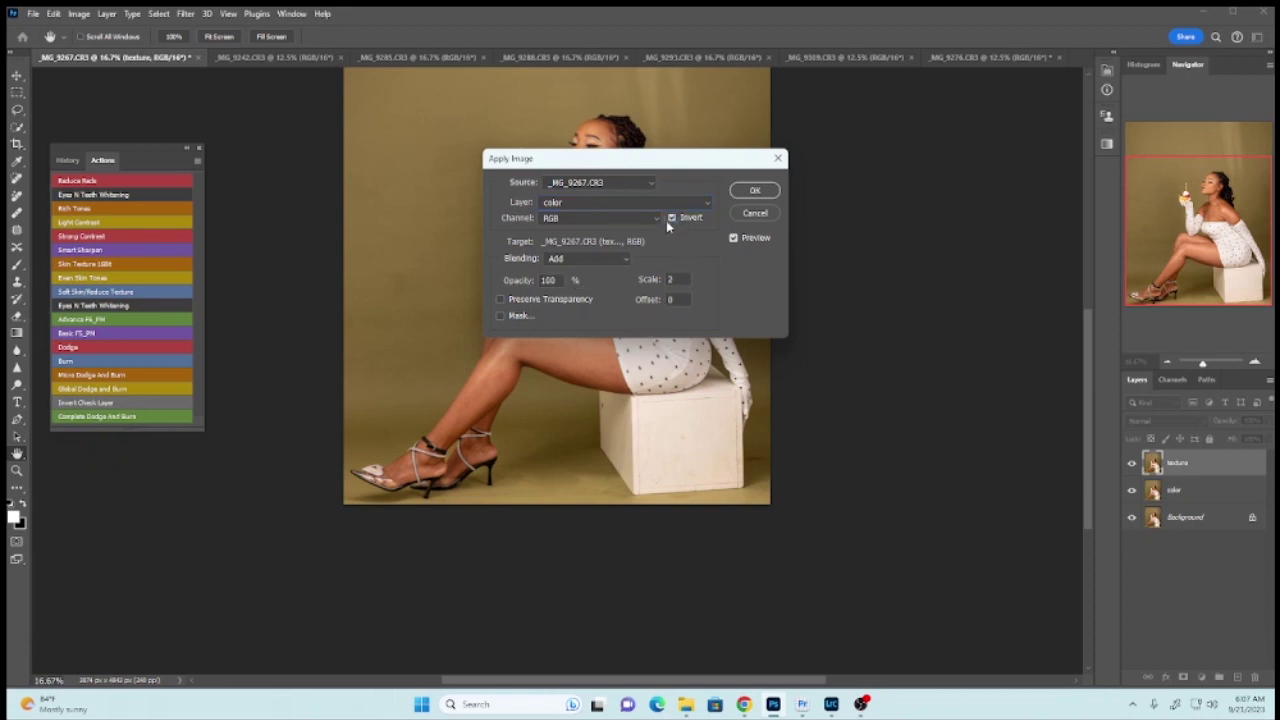
click(752, 189)
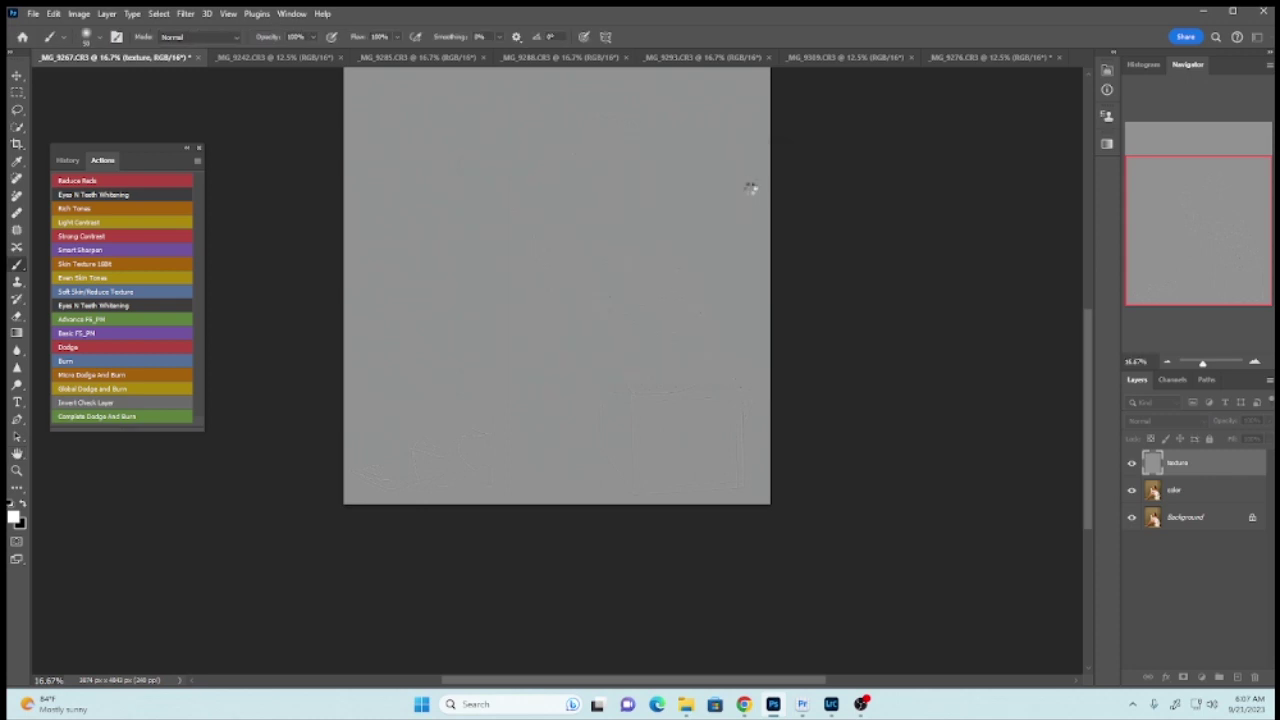
click(1155, 421)
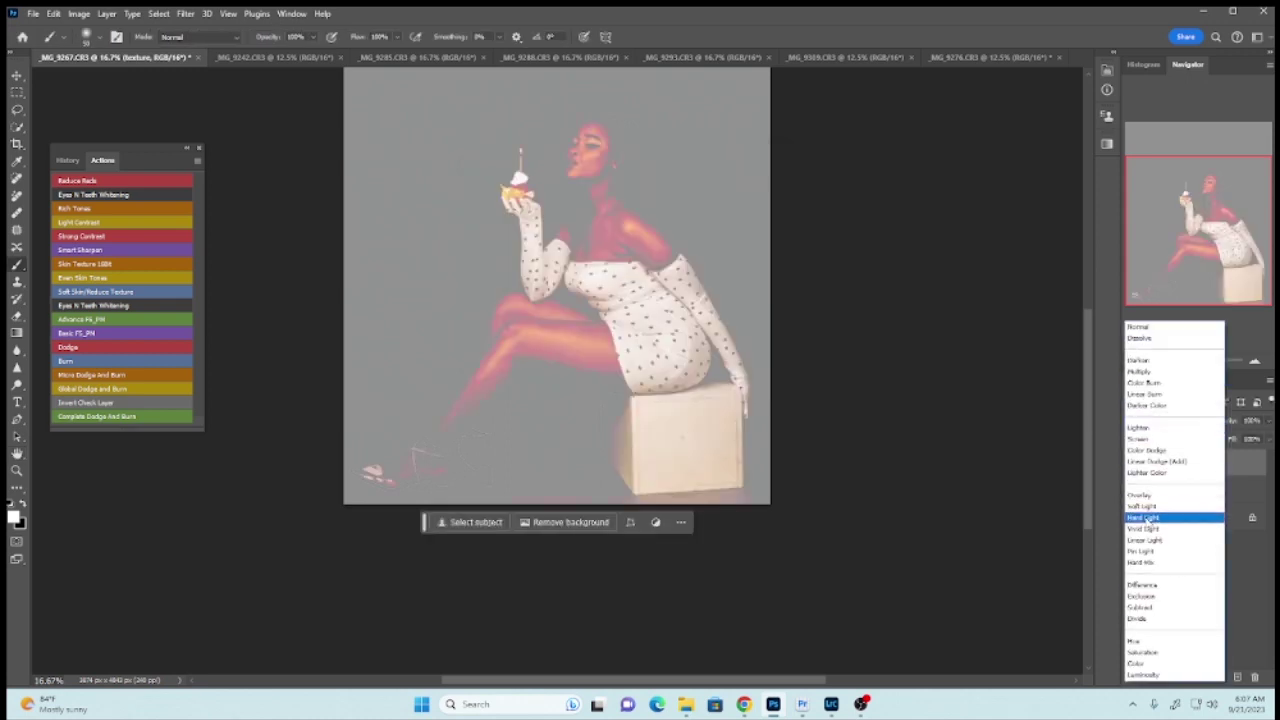
click(1175, 540)
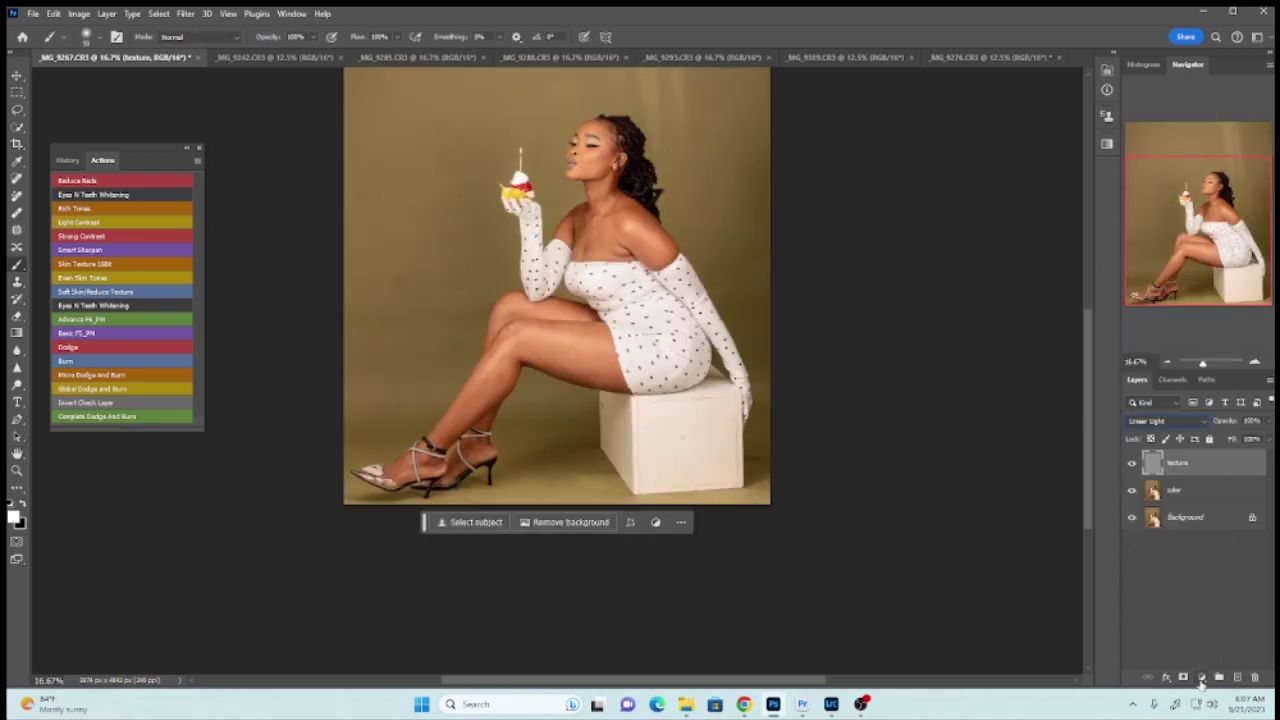
- Add a Black & White adjustment layer above the texture layer and lower its Reds to about -60
click(1201, 678)
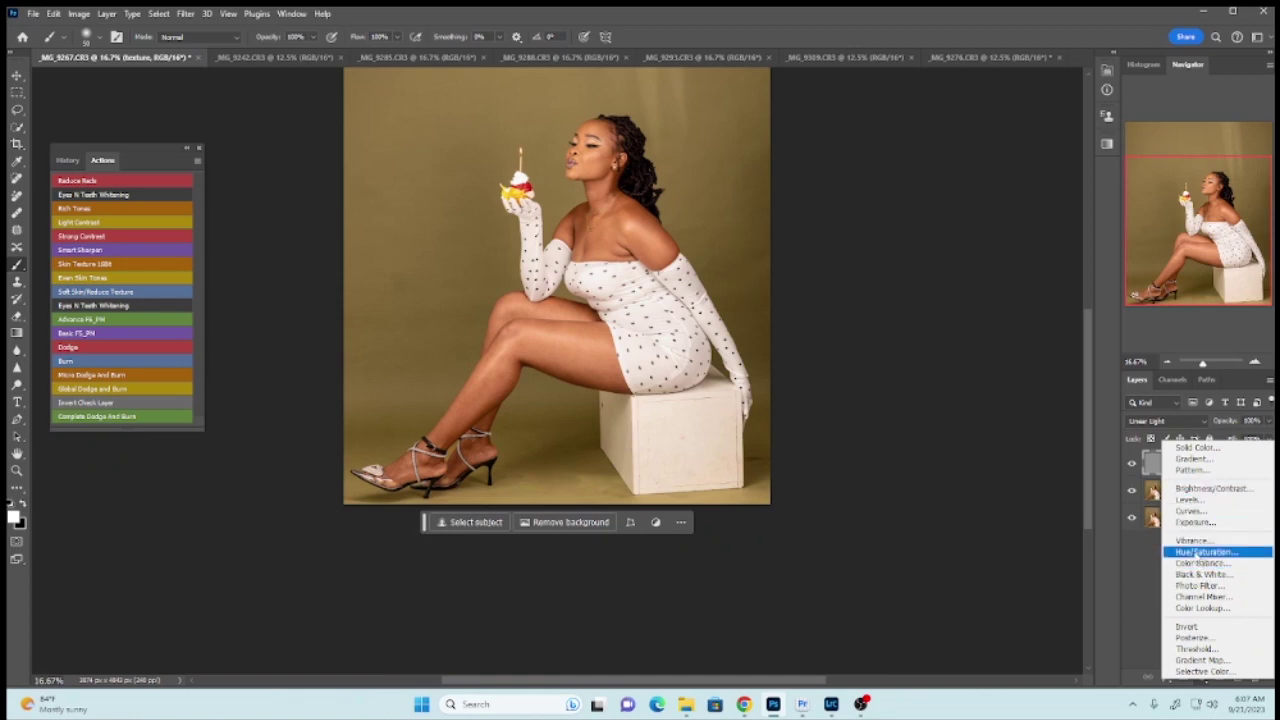
click(1197, 575)
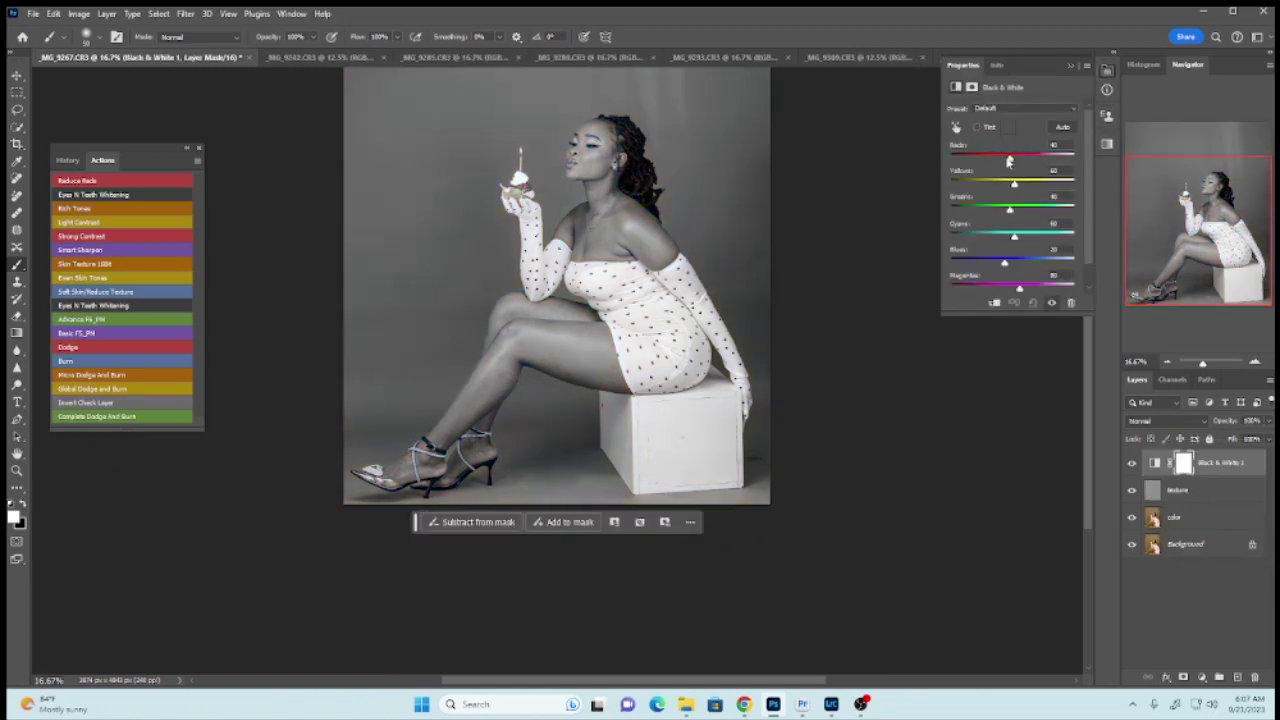
drag(1008, 160, 984, 158)
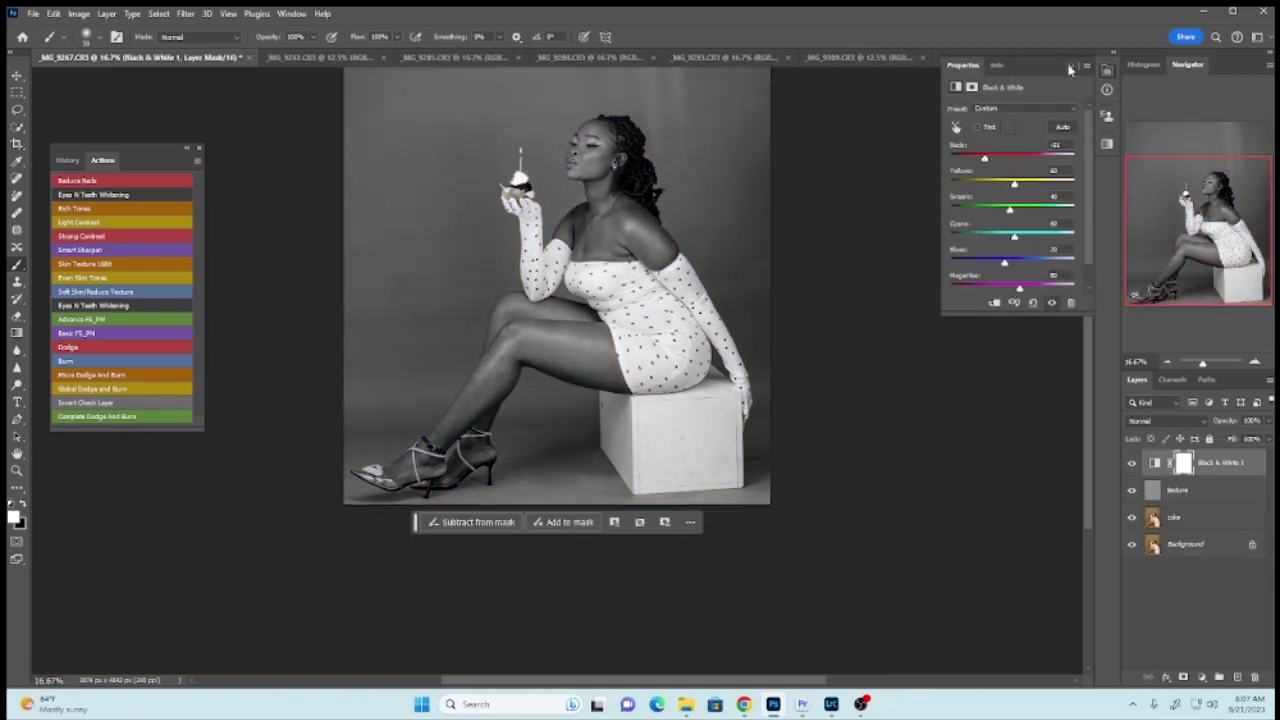
click(1070, 67)
- Rotate the canvas view and frame the face and neck closely for retouching
key(ctrl+plus)
key(ctrl+plus)
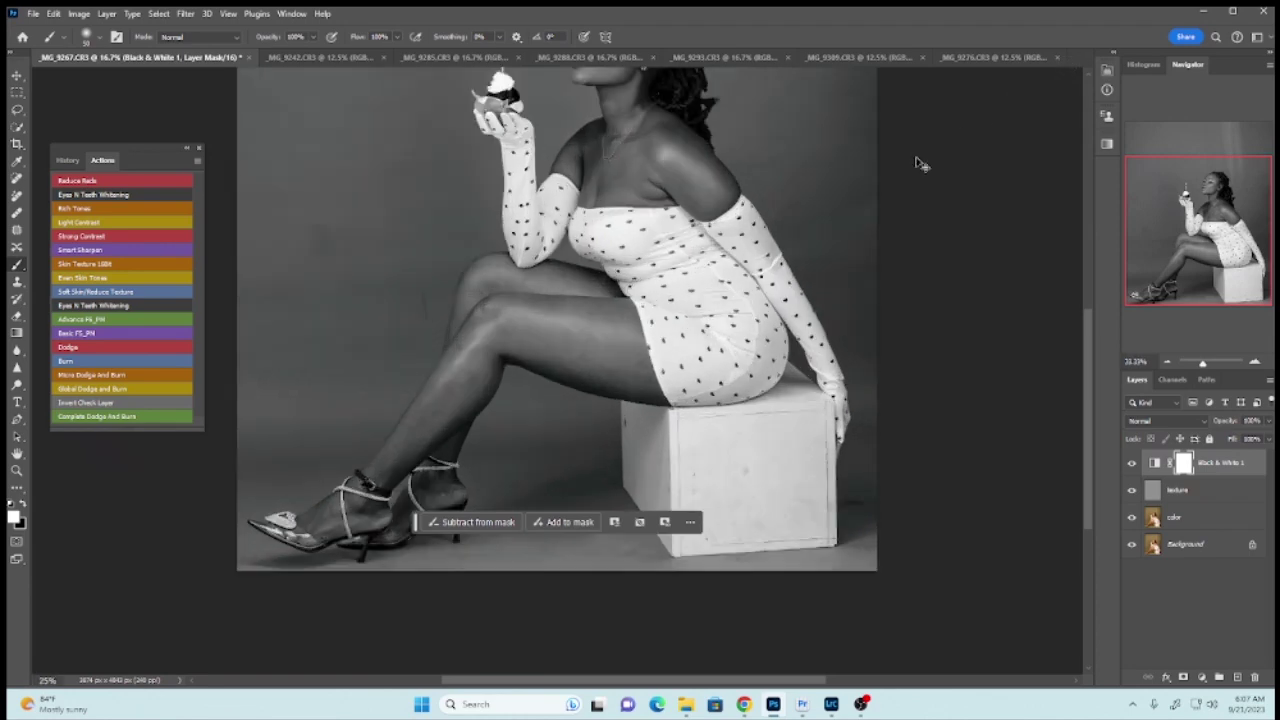
scroll(1084, 395, up, 5)
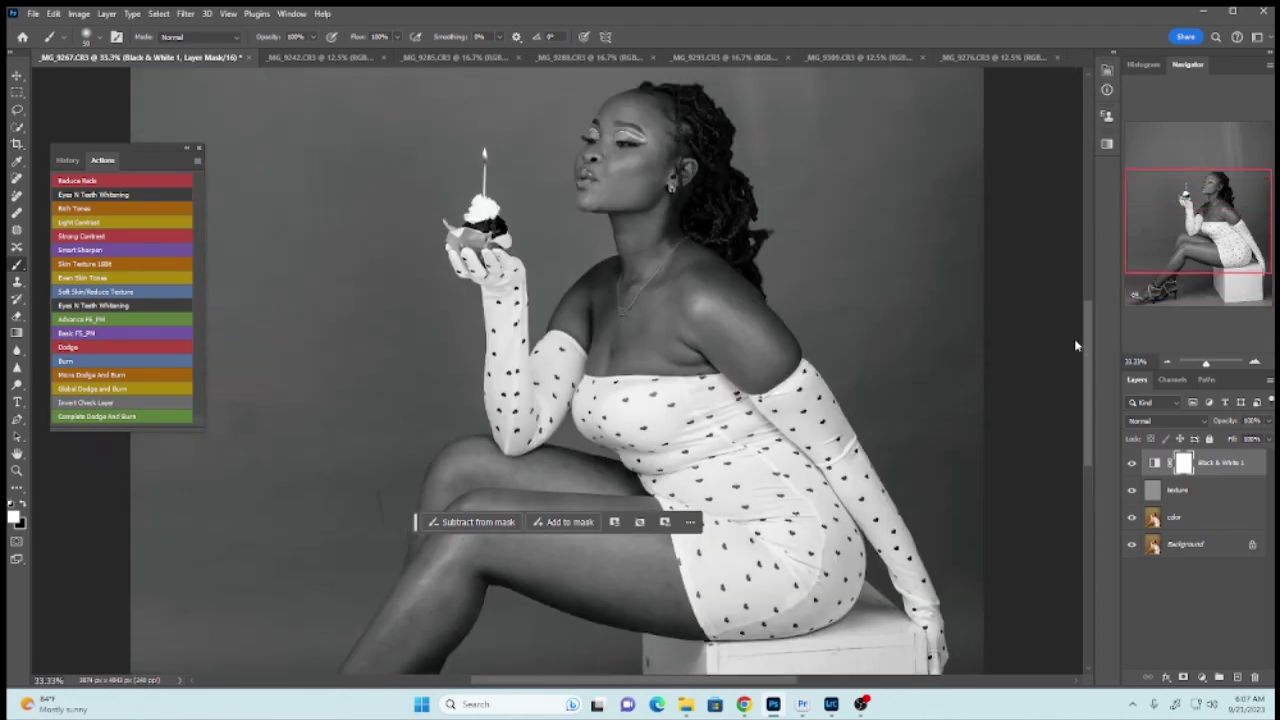
key(ctrl+plus)
key(ctrl+plus)
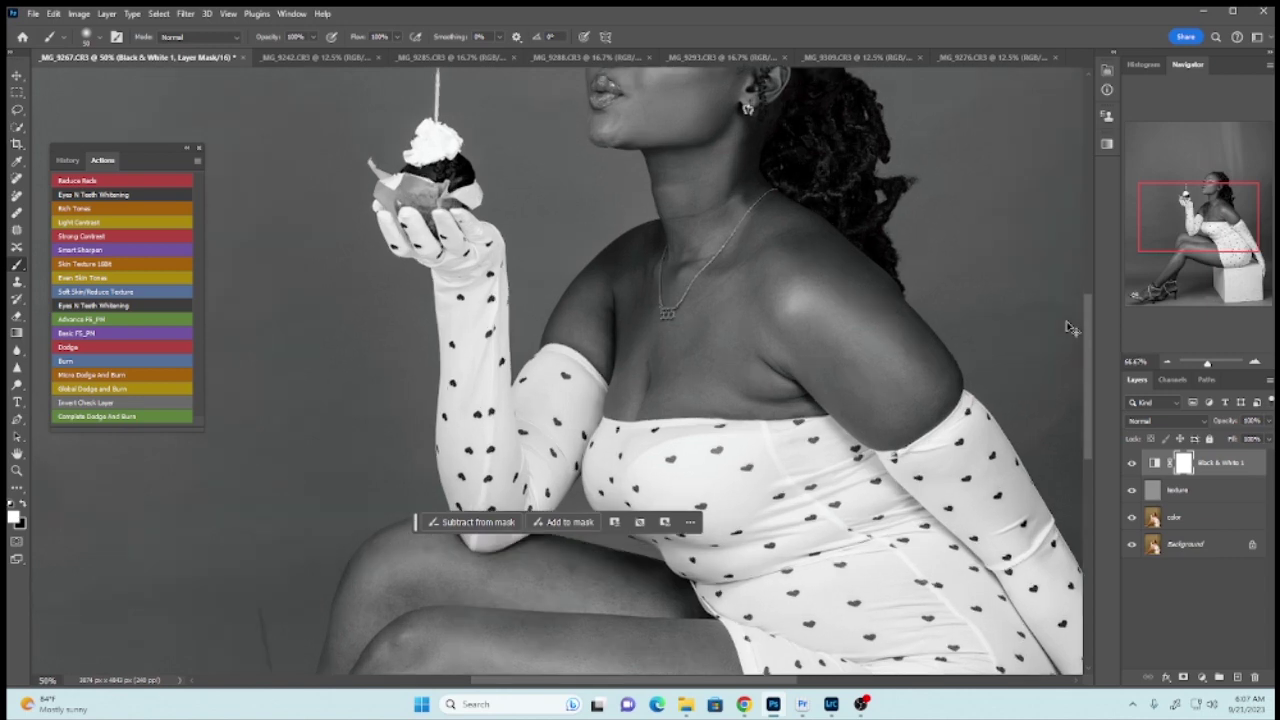
scroll(1087, 371, up, 8)
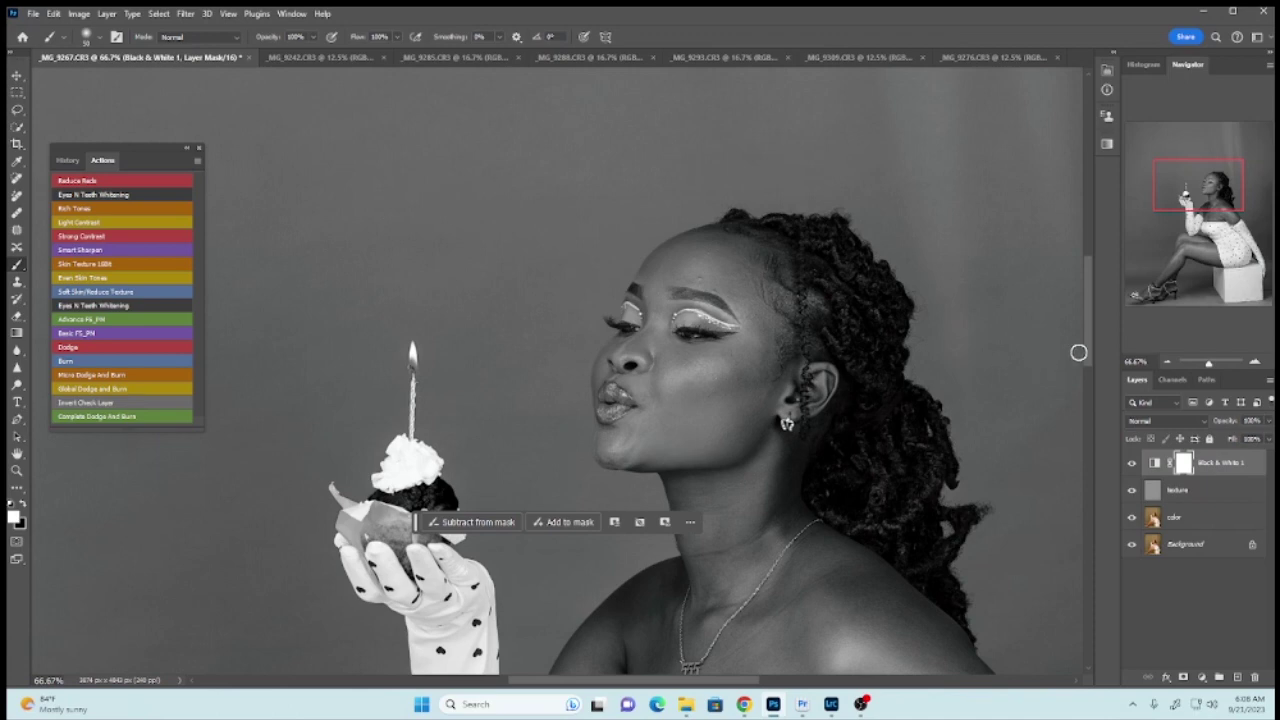
scroll(1093, 350, up, 3)
key(r)
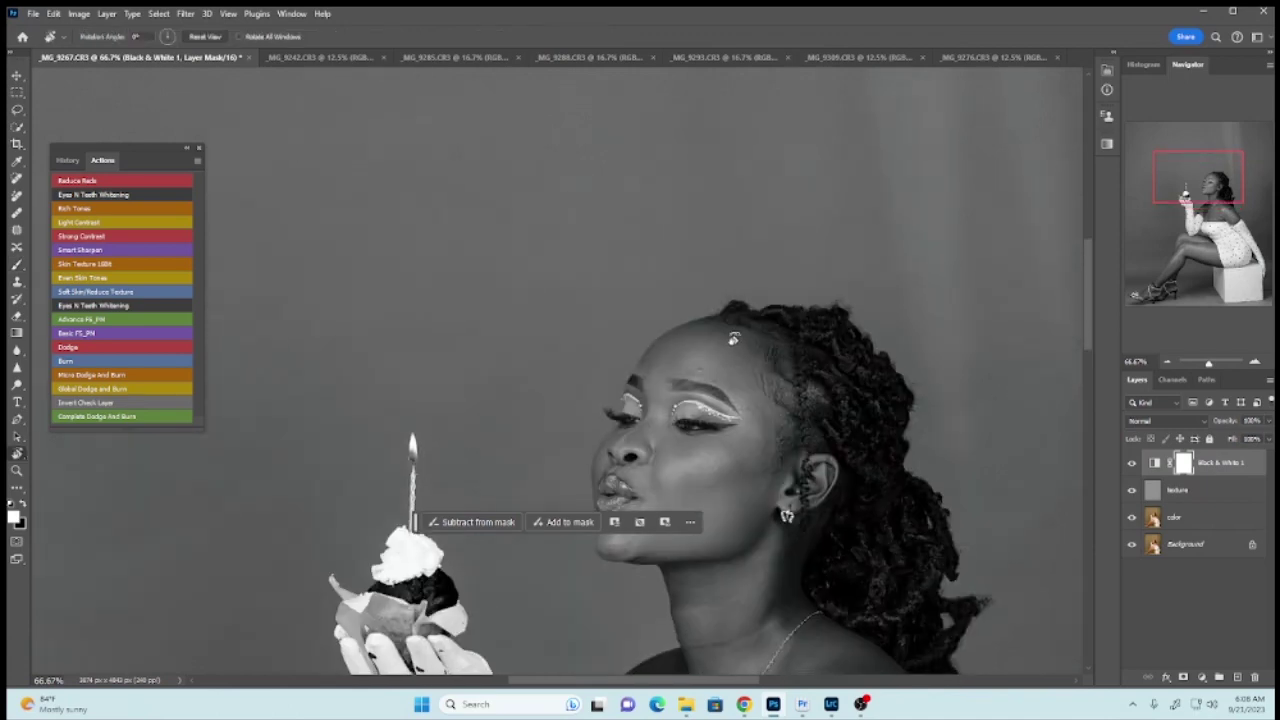
drag(684, 285, 555, 314)
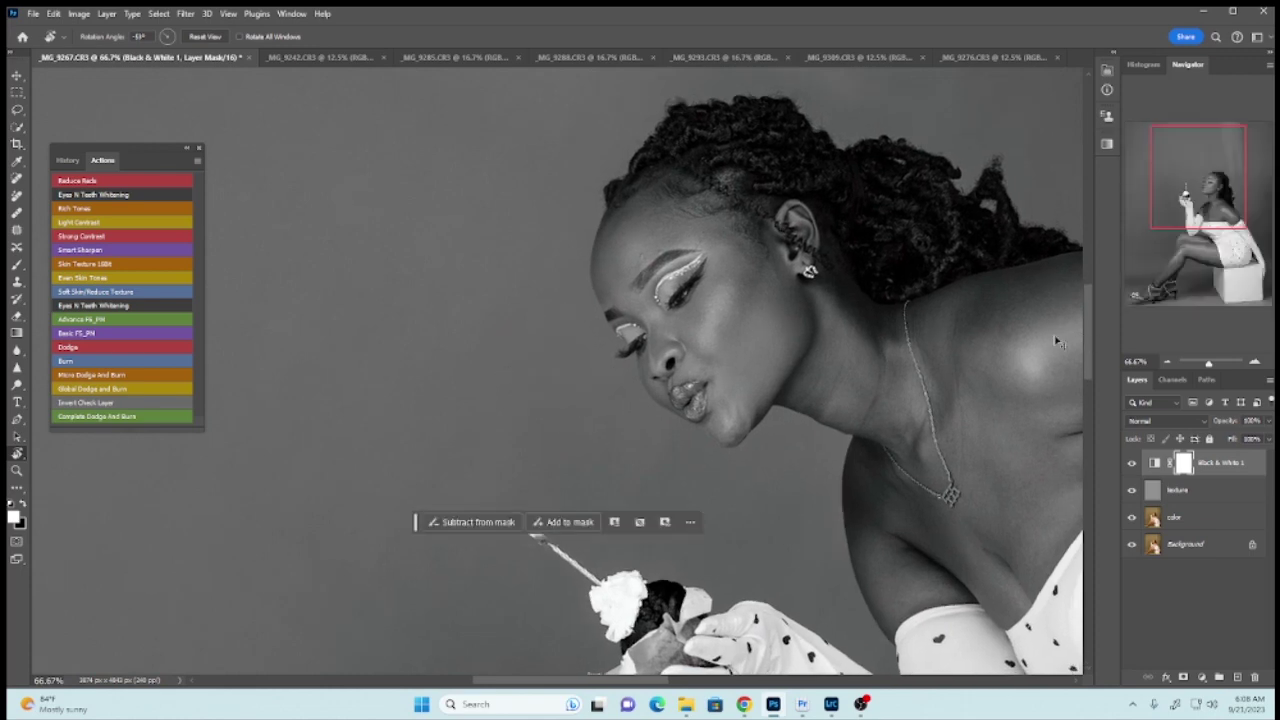
key(ctrl+plus)
key(ctrl+plus)
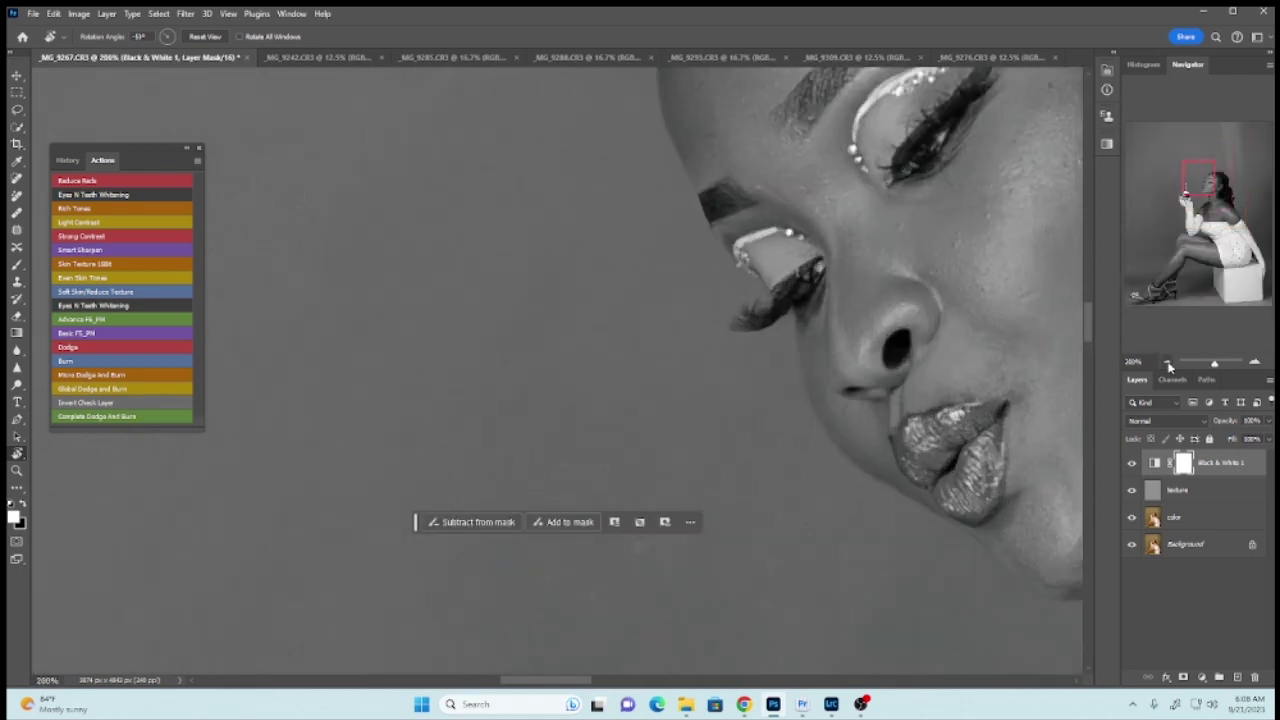
click(1167, 365)
click(1166, 365)
click(1165, 366)
click(1164, 366)
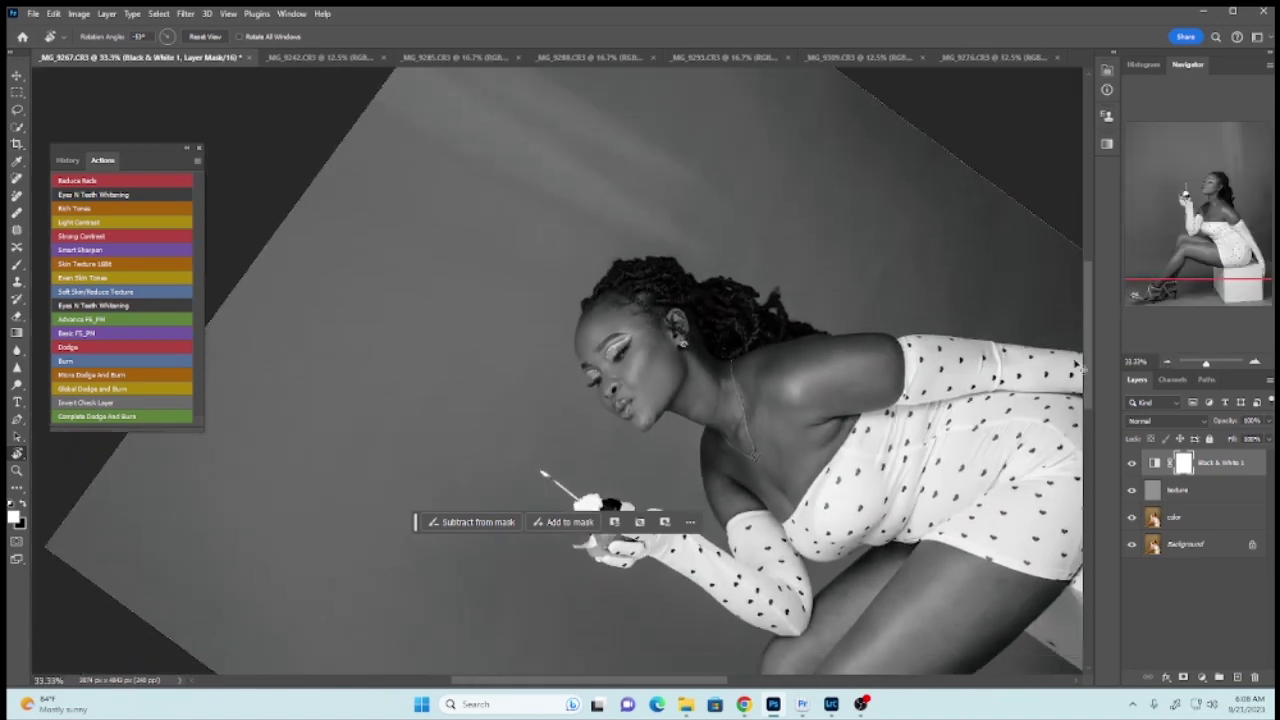
key(ctrl+plus)
key(ctrl+plus)
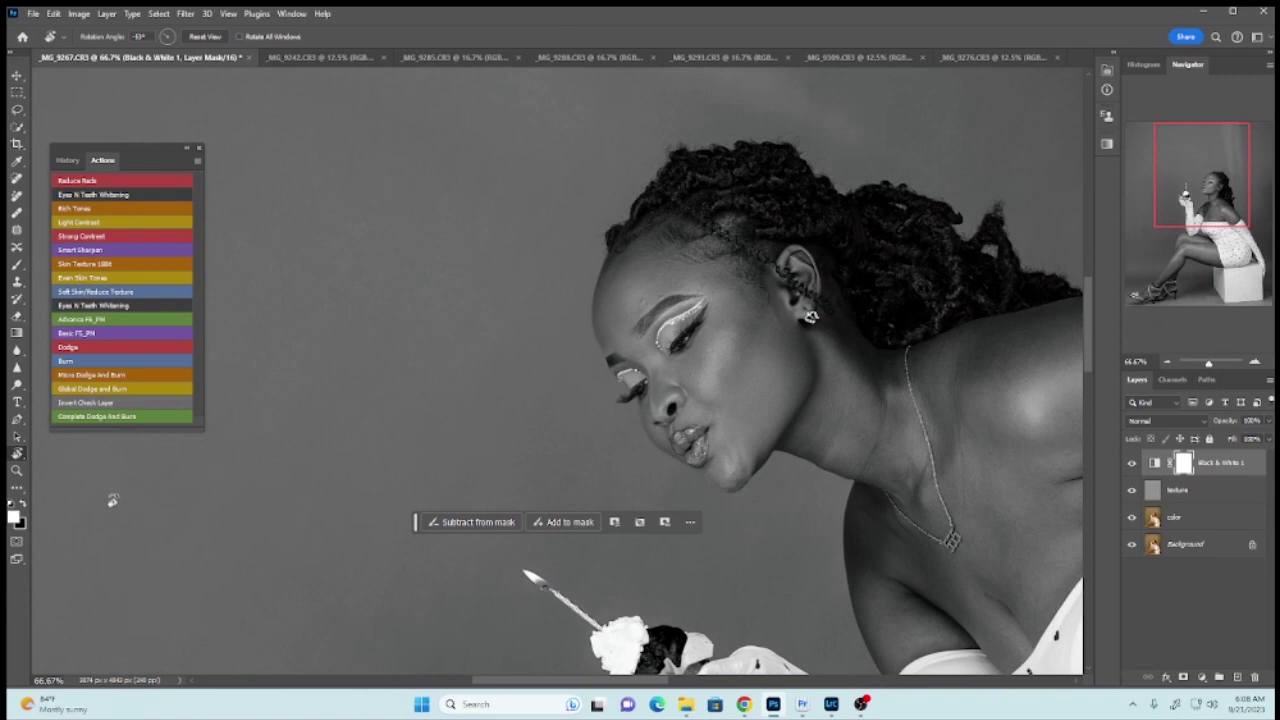
- Blend the face's skin tones on the color layer with a smaller Mixer Brush, comparing with the Black & White layer off and on
key(b)
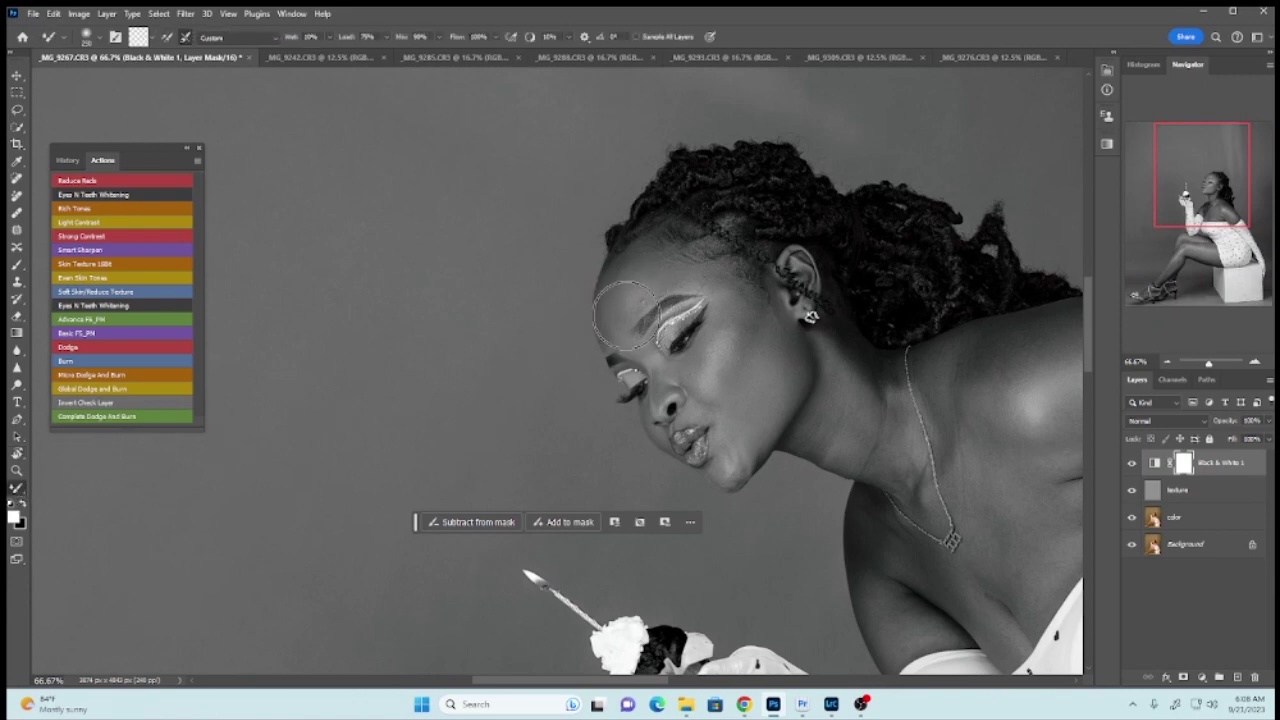
key(bracketleft)
key(bracketleft)
key(bracketleft)
key(bracketleft)
key(bracketleft)
key(alt+bracketleft)
key(alt+bracketleft)
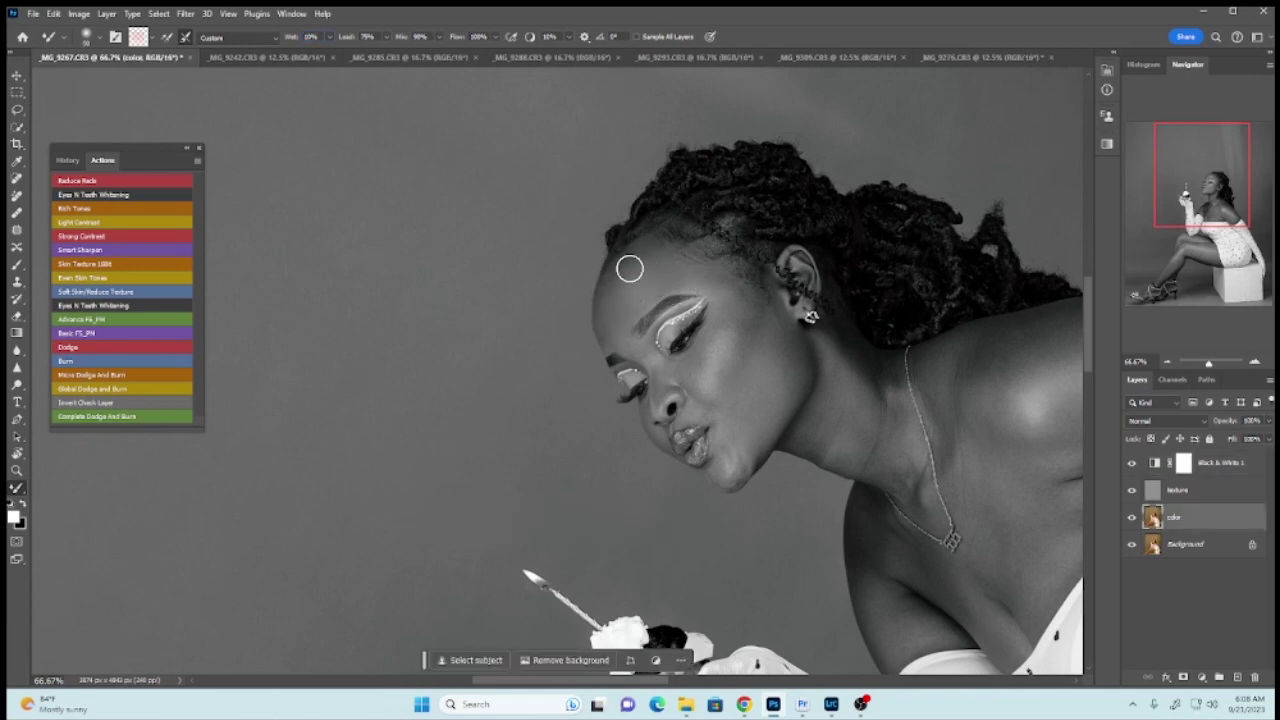
click(1132, 464)
click(1132, 464)
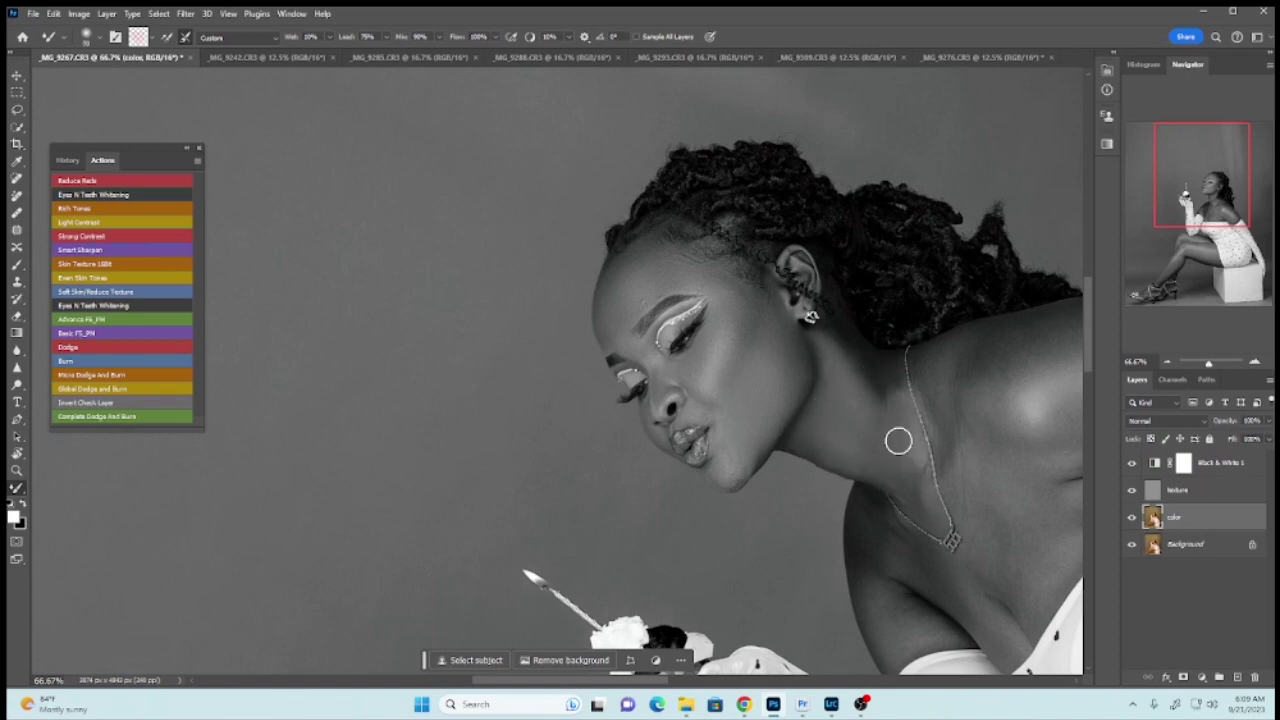
click(1132, 464)
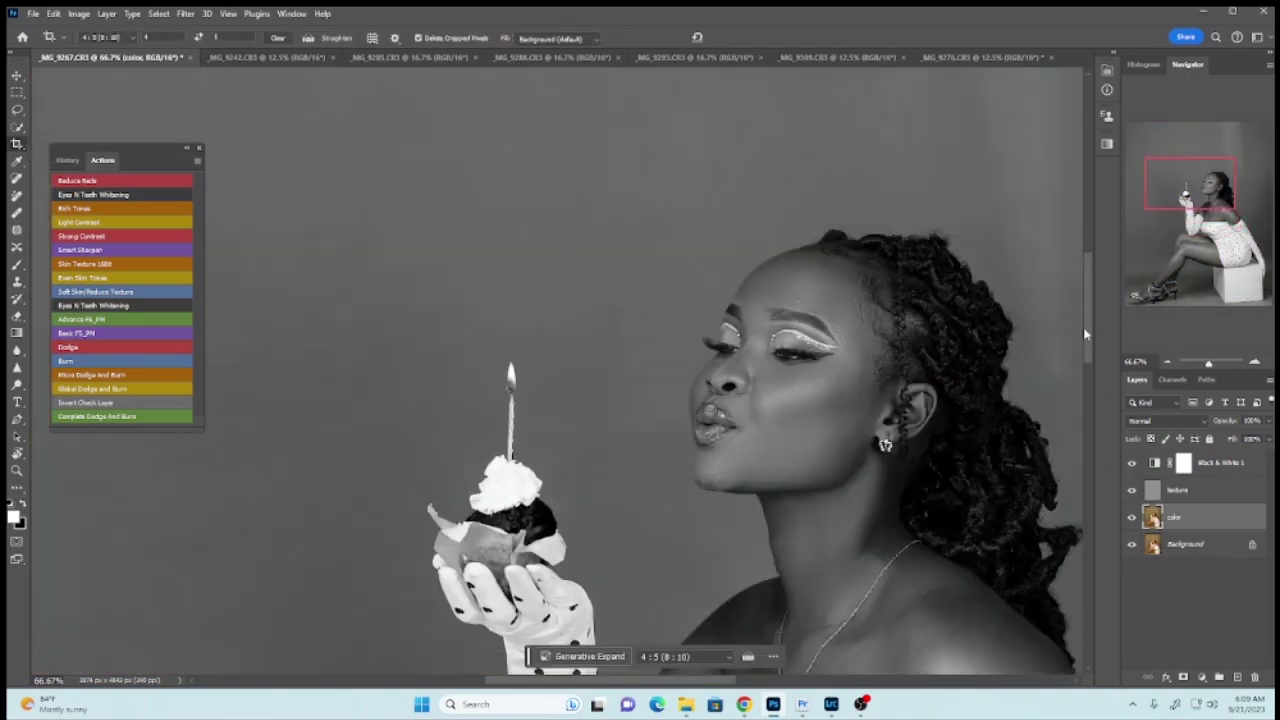
- Blend the neck, chest, shoulder and upper-arm skin with the Mixer Brush on the color layer, refine the face, and compare without the Black & White layer
key(b)
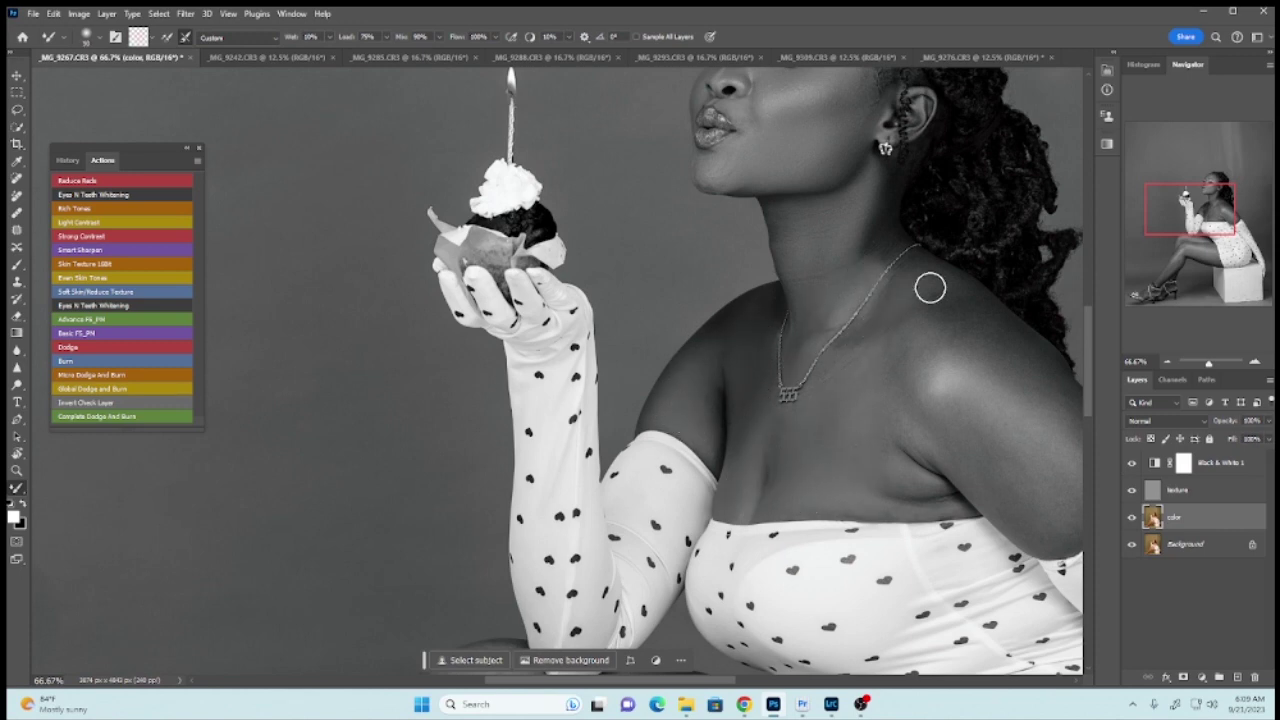
scroll(889, 429, right, 3)
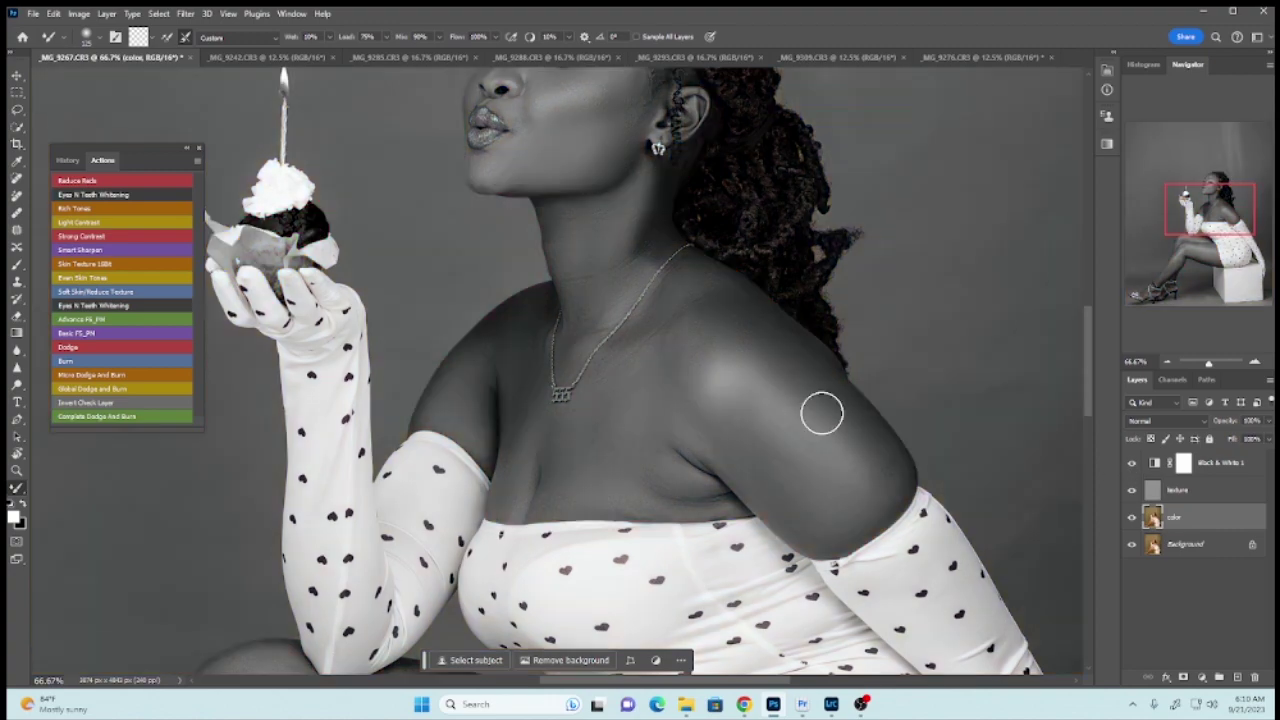
scroll(1050, 402, up, 4)
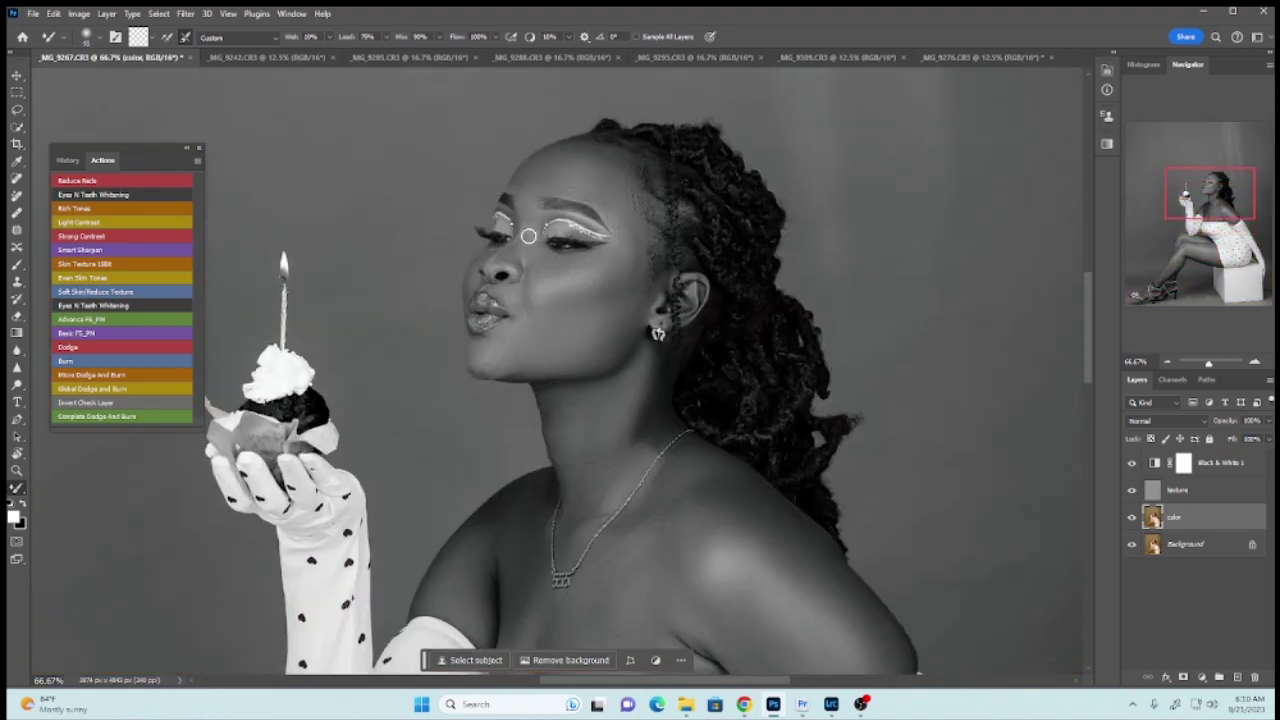
key(ctrl+plus)
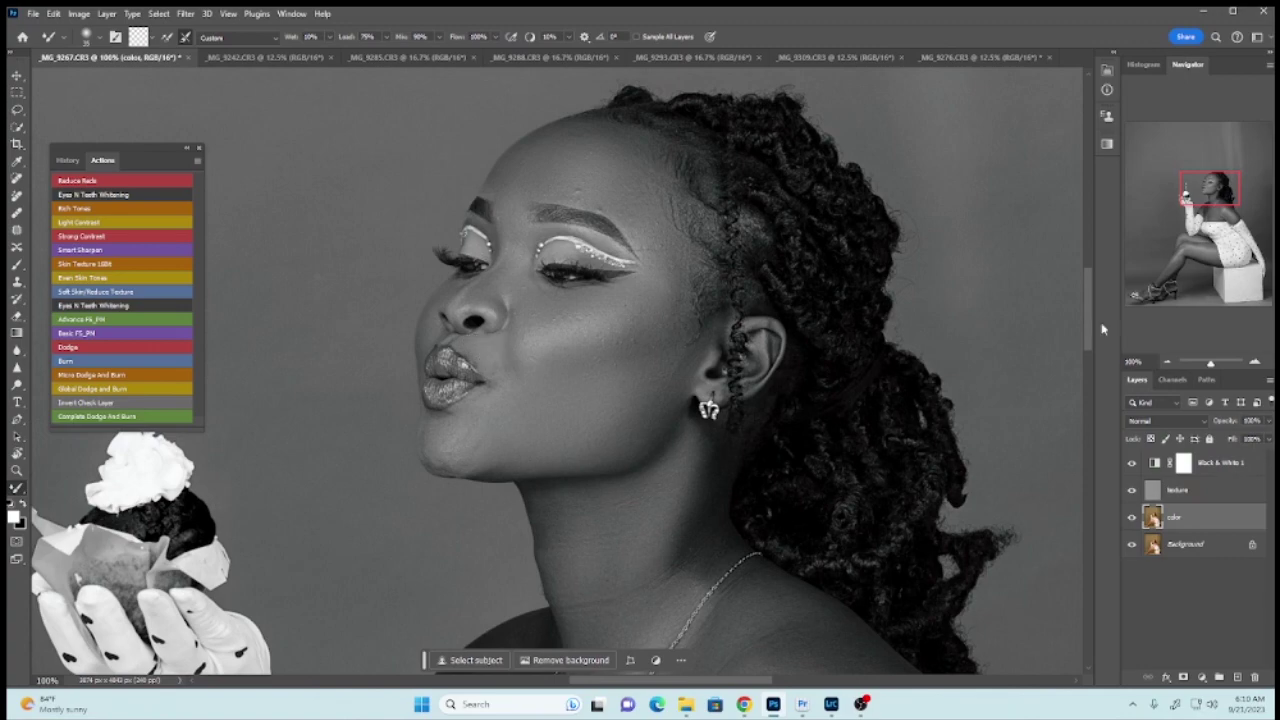
drag(1089, 322, 1087, 376)
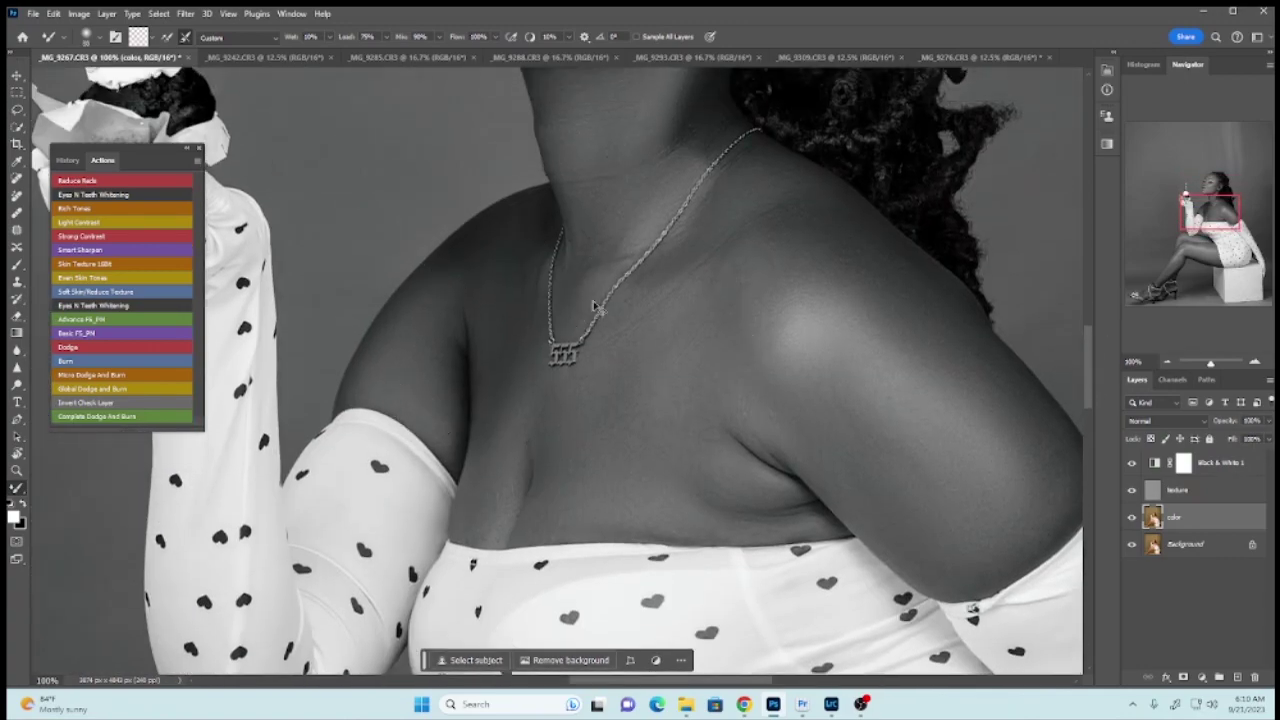
key(ctrl+0)
click(1132, 462)
click(1132, 462)
- Rotate the canvas view to the legs and blend the thigh and knee skin on the color layer with the Mixer Brush
scroll(280, 328, down, 3)
key(r)
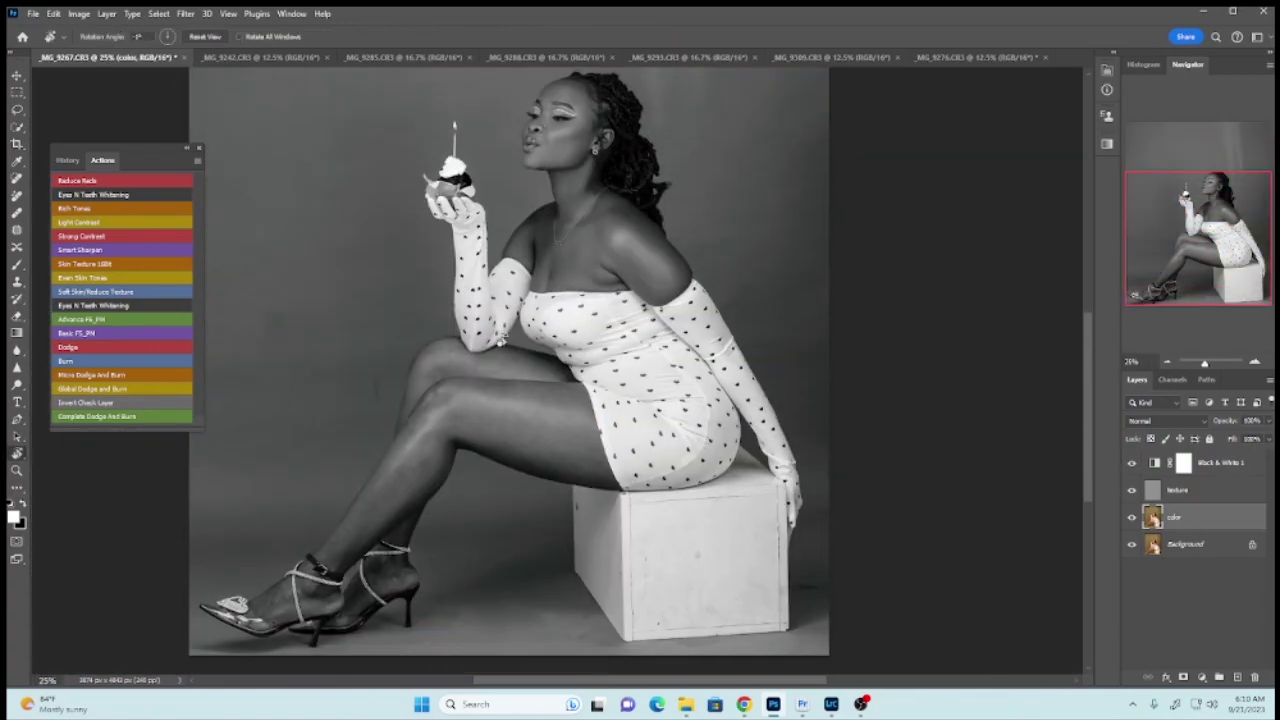
mouse_move(280, 328)
mouse_down()
mouse_move(452, 422)
mouse_move(520, 380)
mouse_up()
key(ctrl+plus)
key(b)
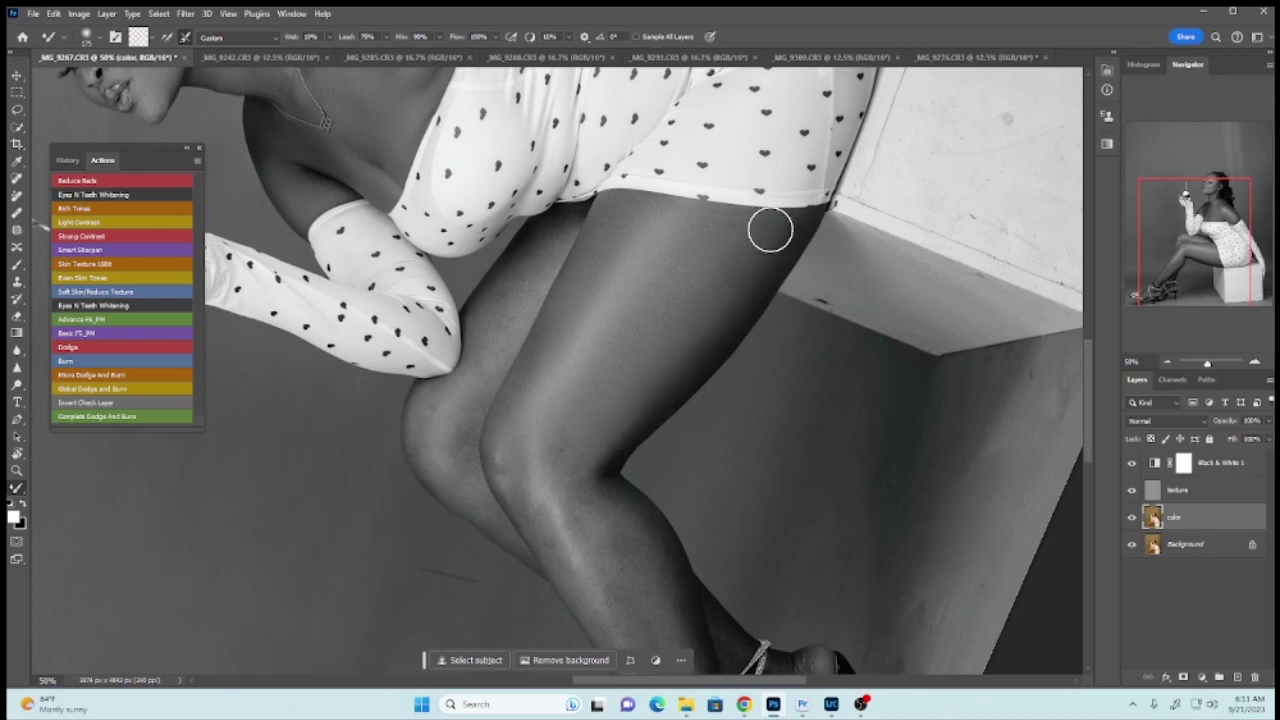
click(1132, 463)
click(1132, 465)
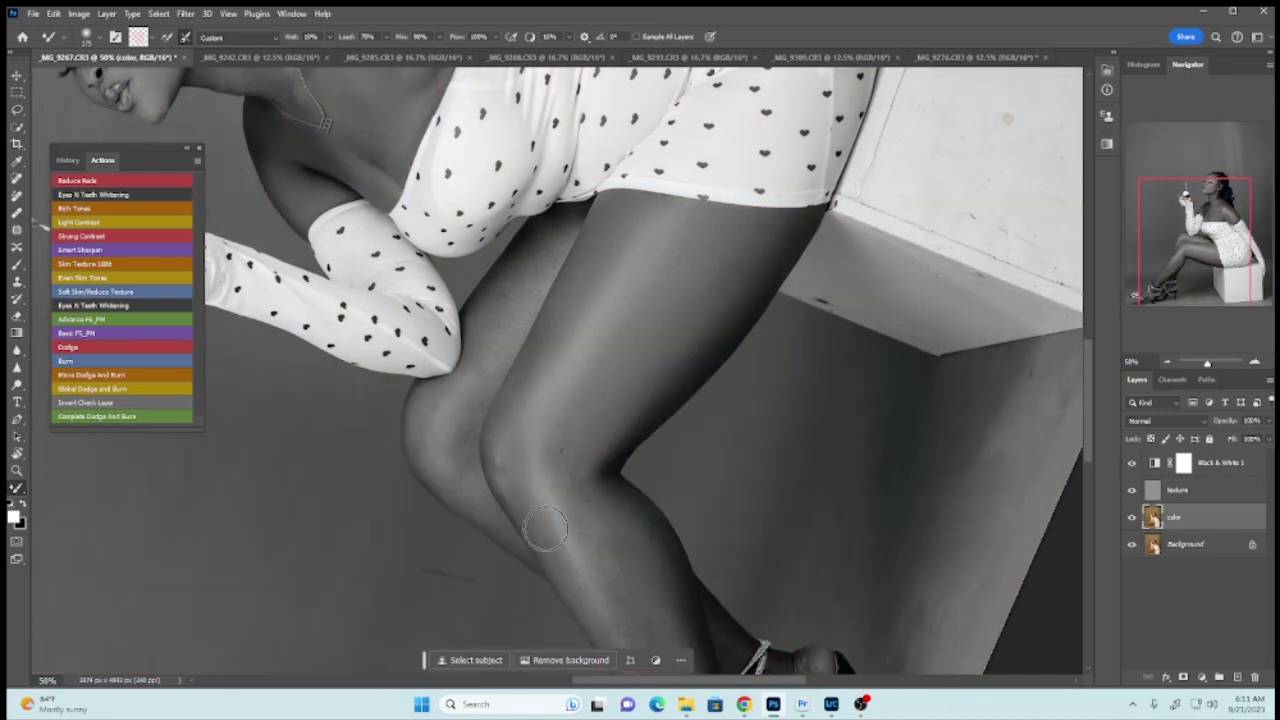
- Blend the skin tones of the shins, ankles, feet and rear knee on the color layer with the Mixer Brush
scroll(623, 363, down, 4)
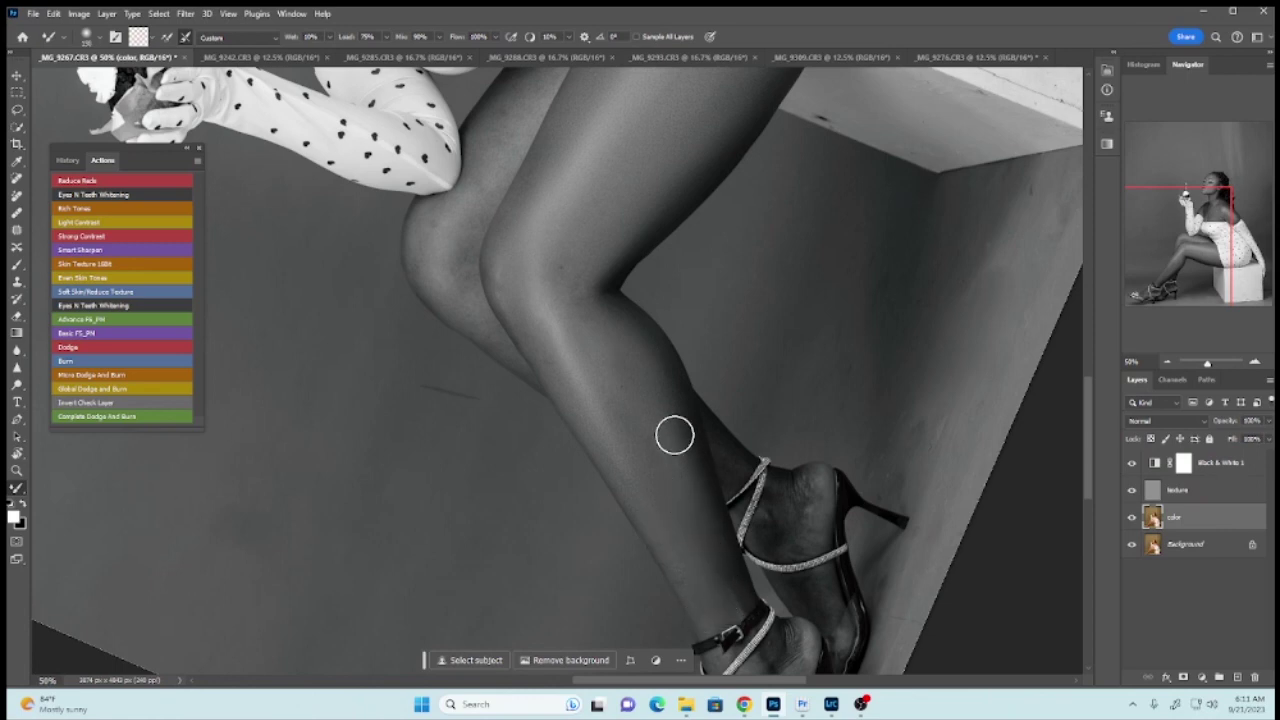
scroll(723, 600, down, 4)
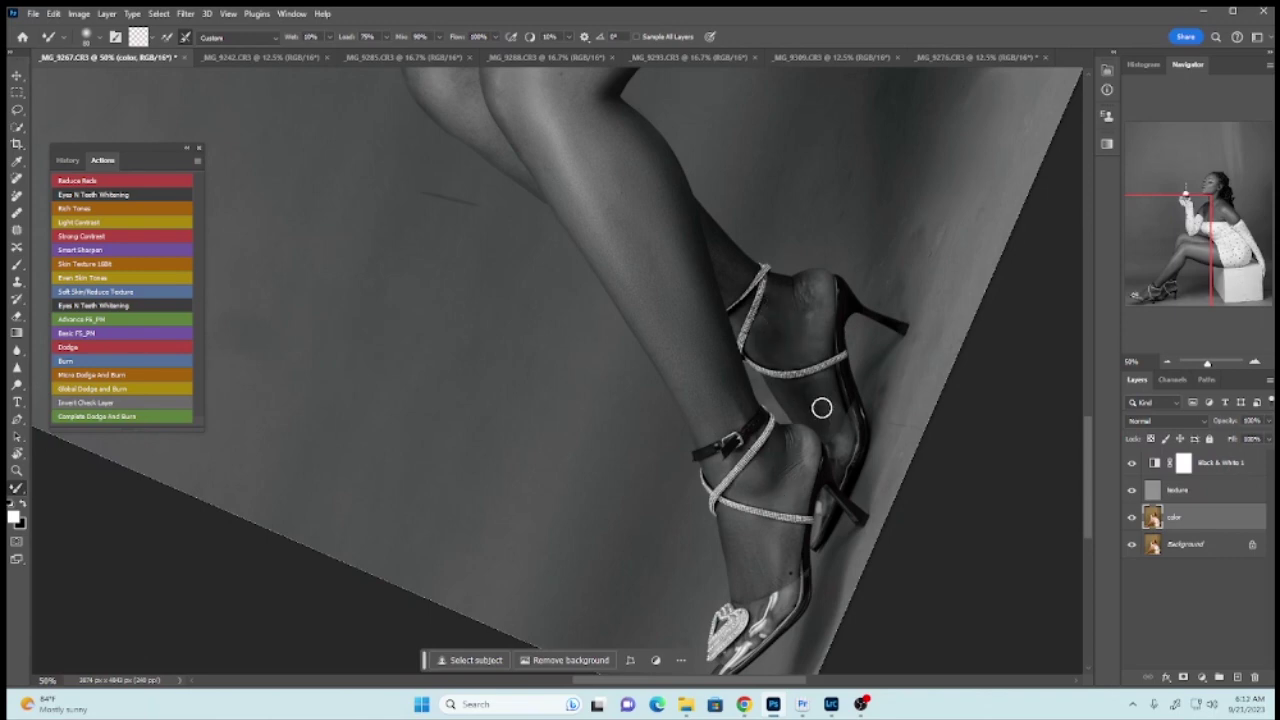
scroll(779, 555, up, 5)
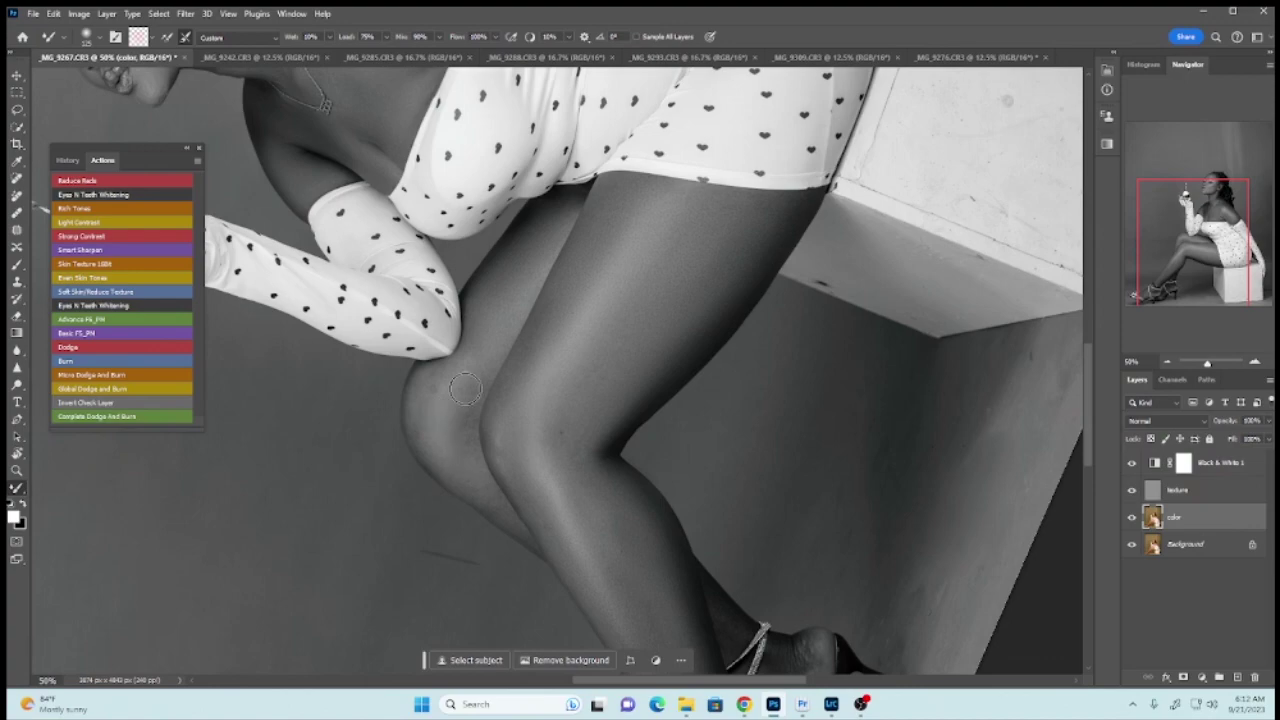
scroll(510, 279, down, 3)
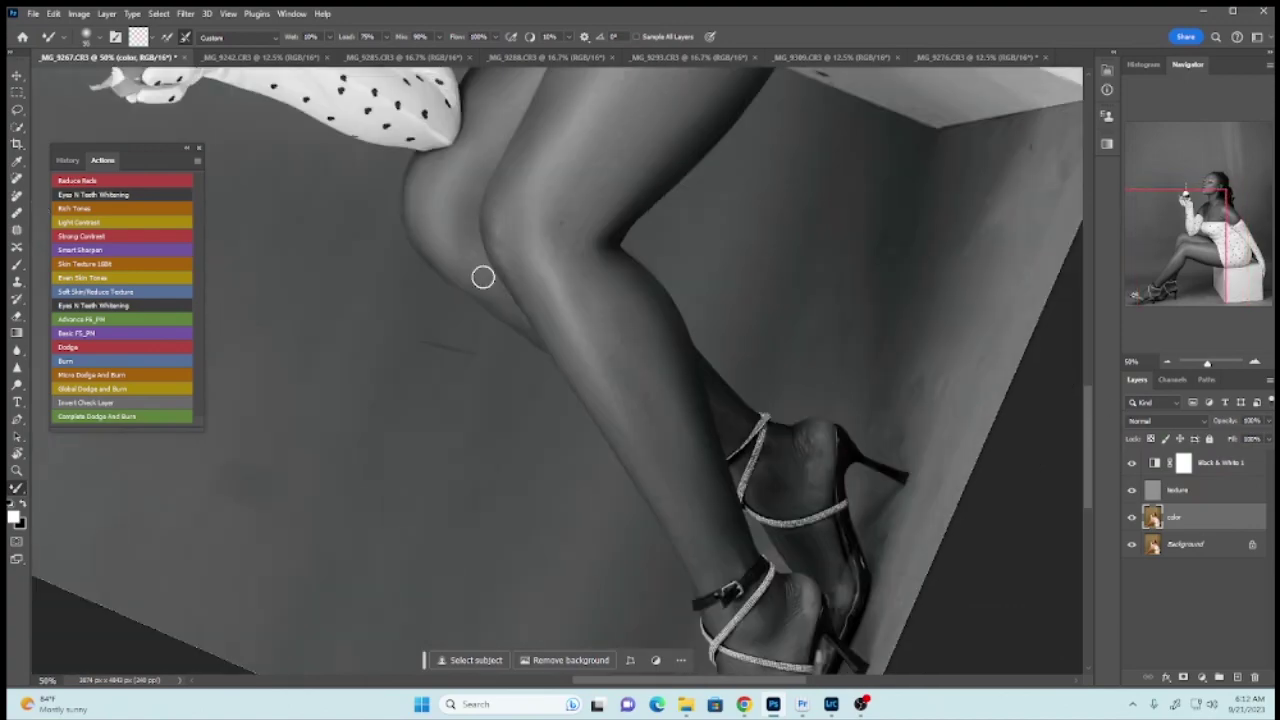
- Hide the Black & White adjustment layer and review the blended skin in color, from the legs to the whole portrait
click(16, 145)
scroll(560, 370, down, 3)
click(1131, 462)
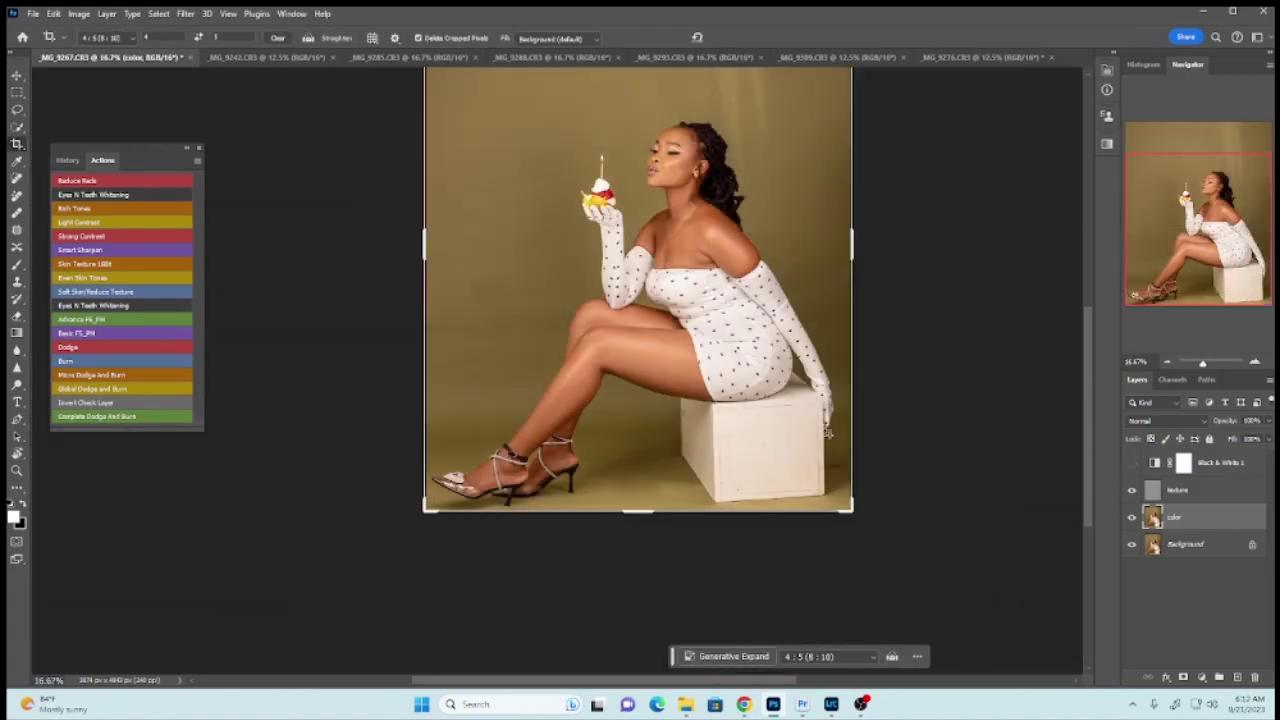
scroll(510, 452, up, 2)
key(b)
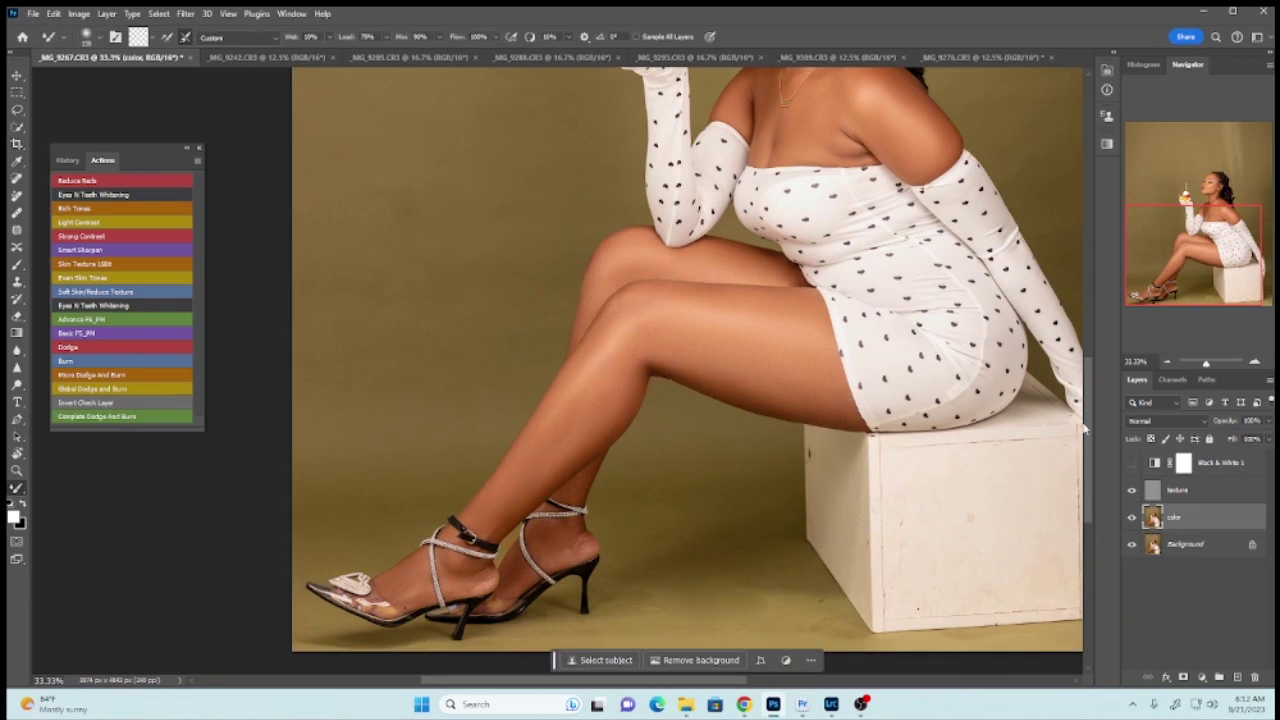
scroll(848, 140, up, 3)
key(ctrl+minus)
key(ctrl+minus)
key(ctrl+minus)
key(ctrl+minus)
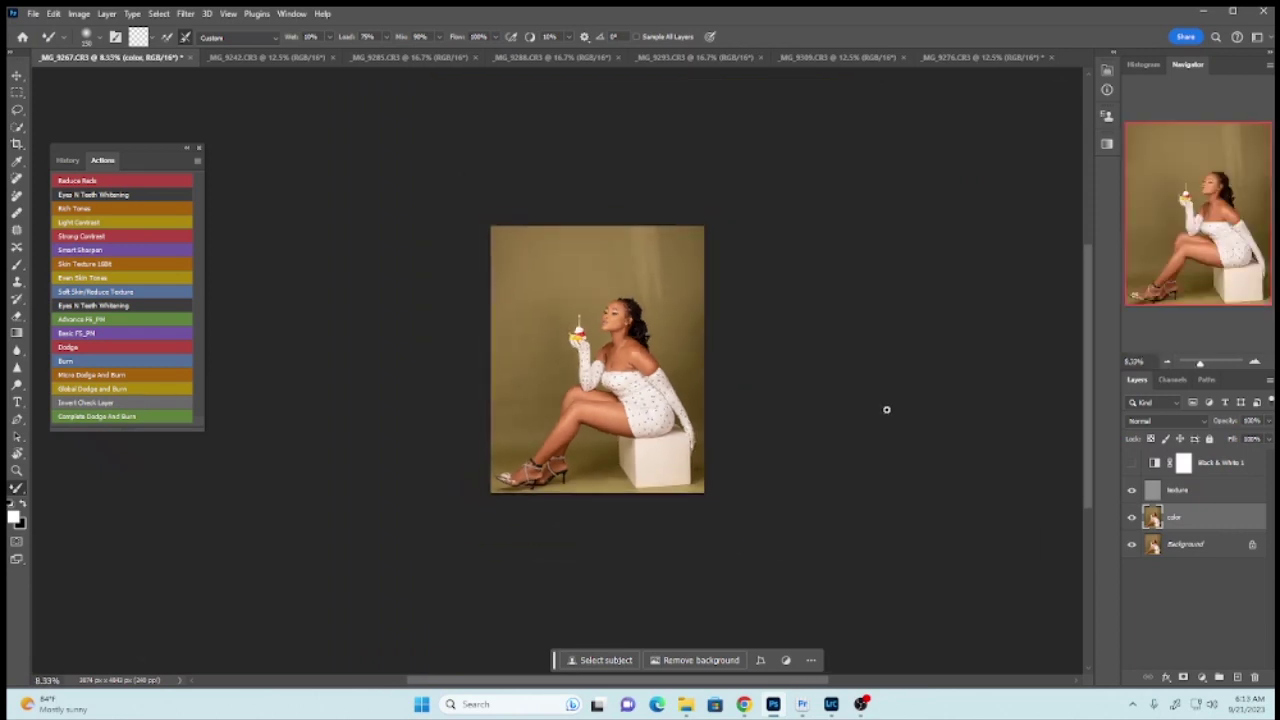
key(ctrl+plus)
key(ctrl+plus)
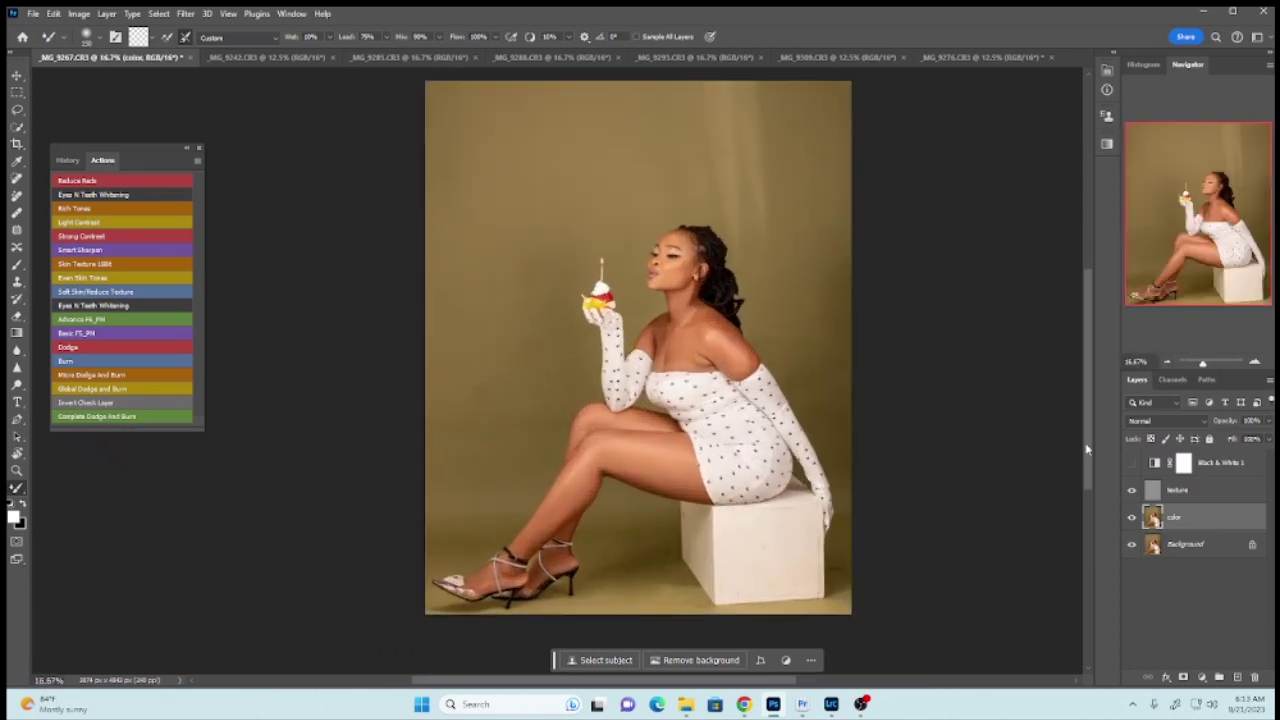
scroll(1064, 460, down, 1)
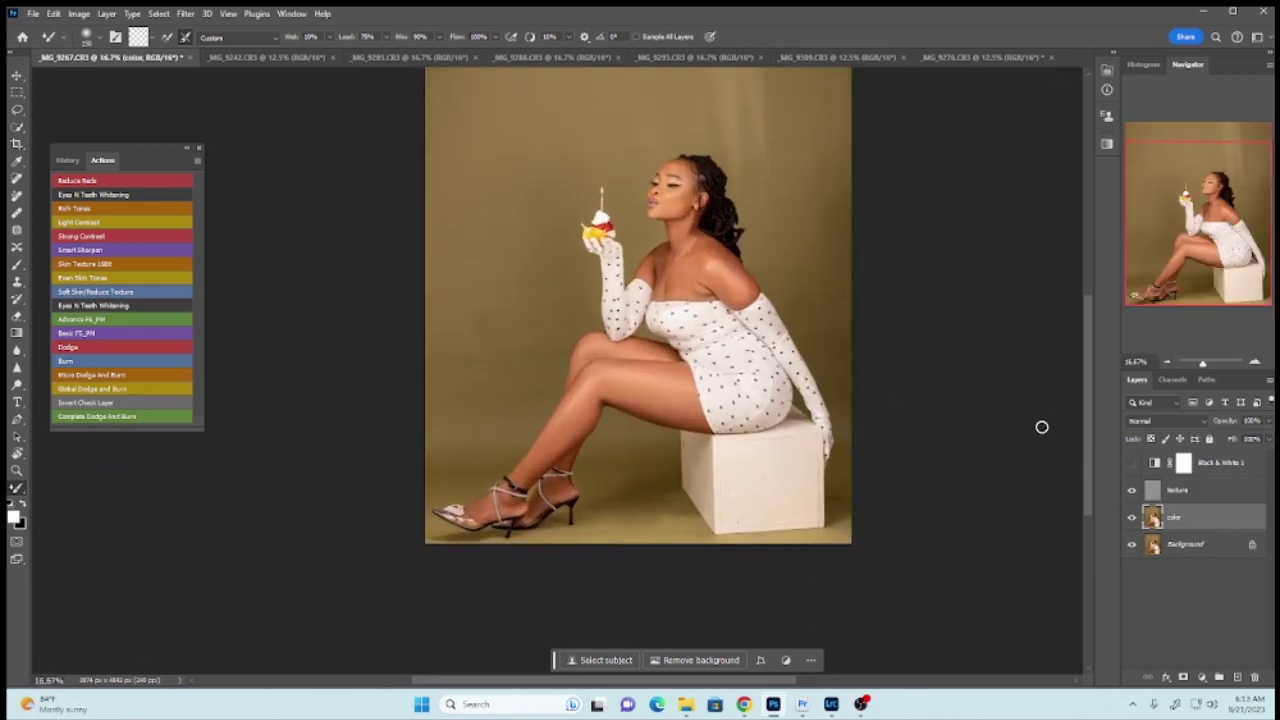
- Group the texture and color layers and toggle the group's visibility to compare before and after, leaving it shown
click(1183, 491)
key(ctrl+g)
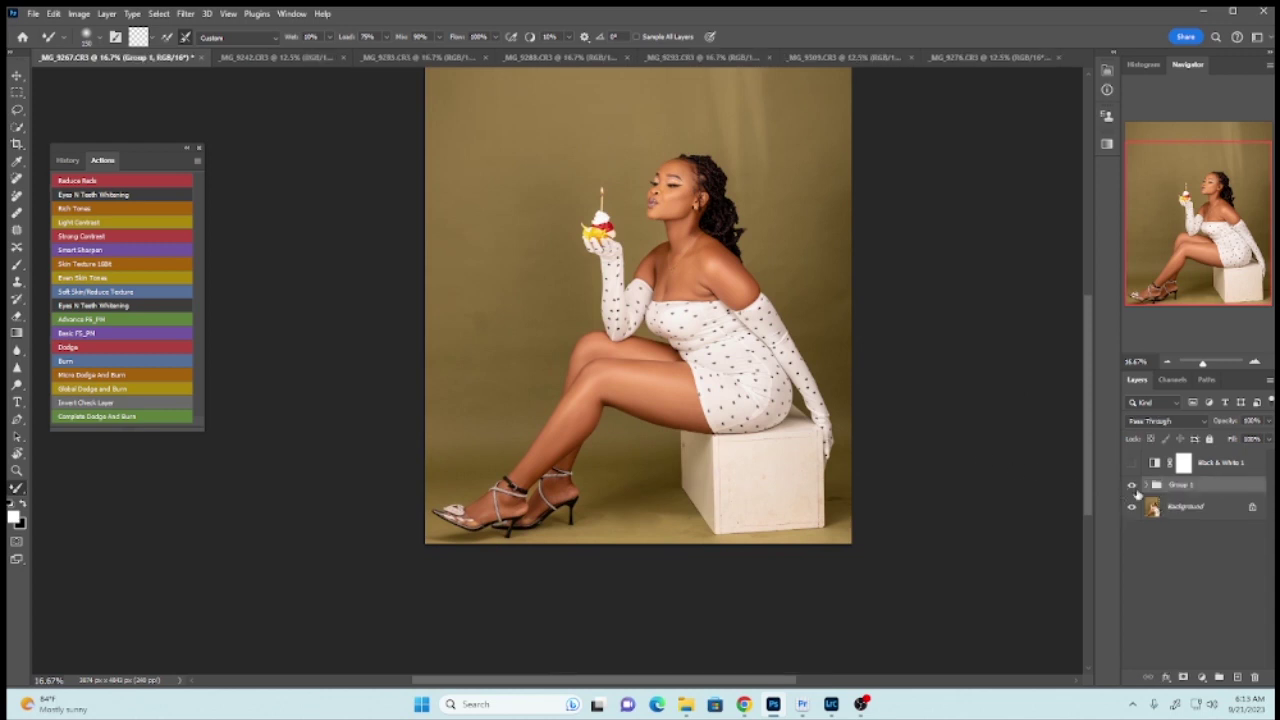
click(1132, 486)
click(1132, 487)
click(1132, 487)
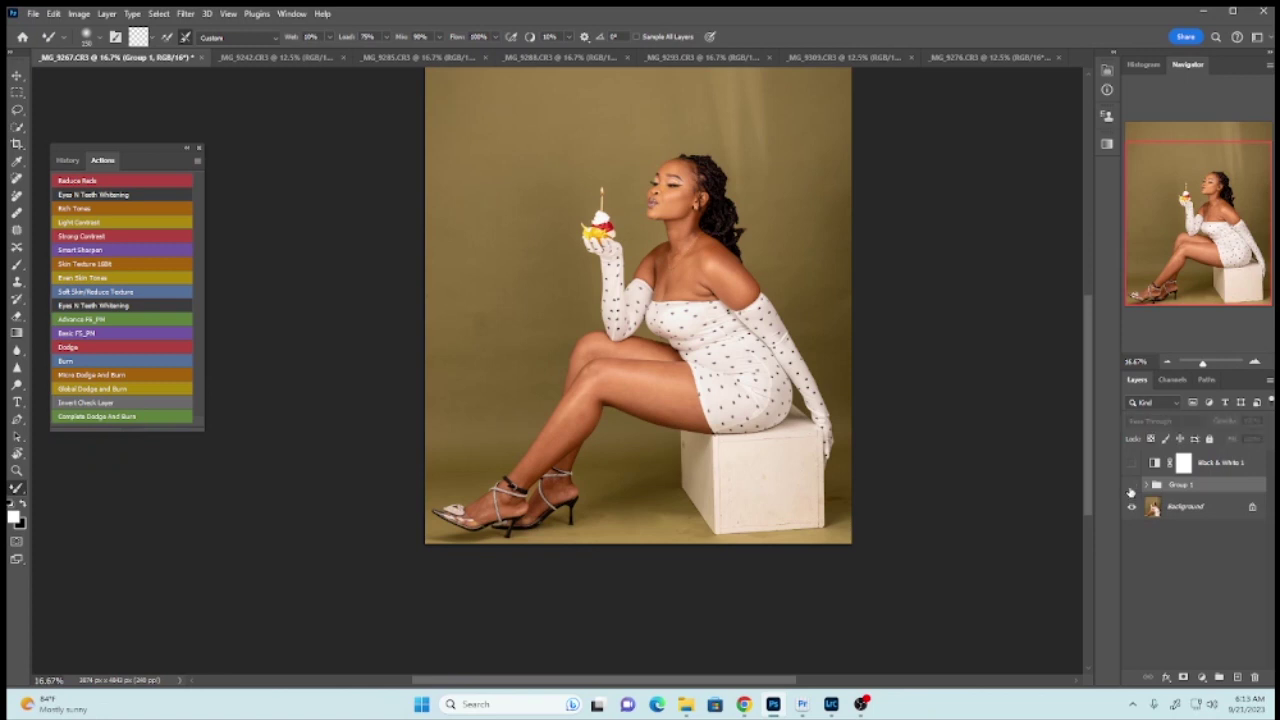
click(1132, 487)
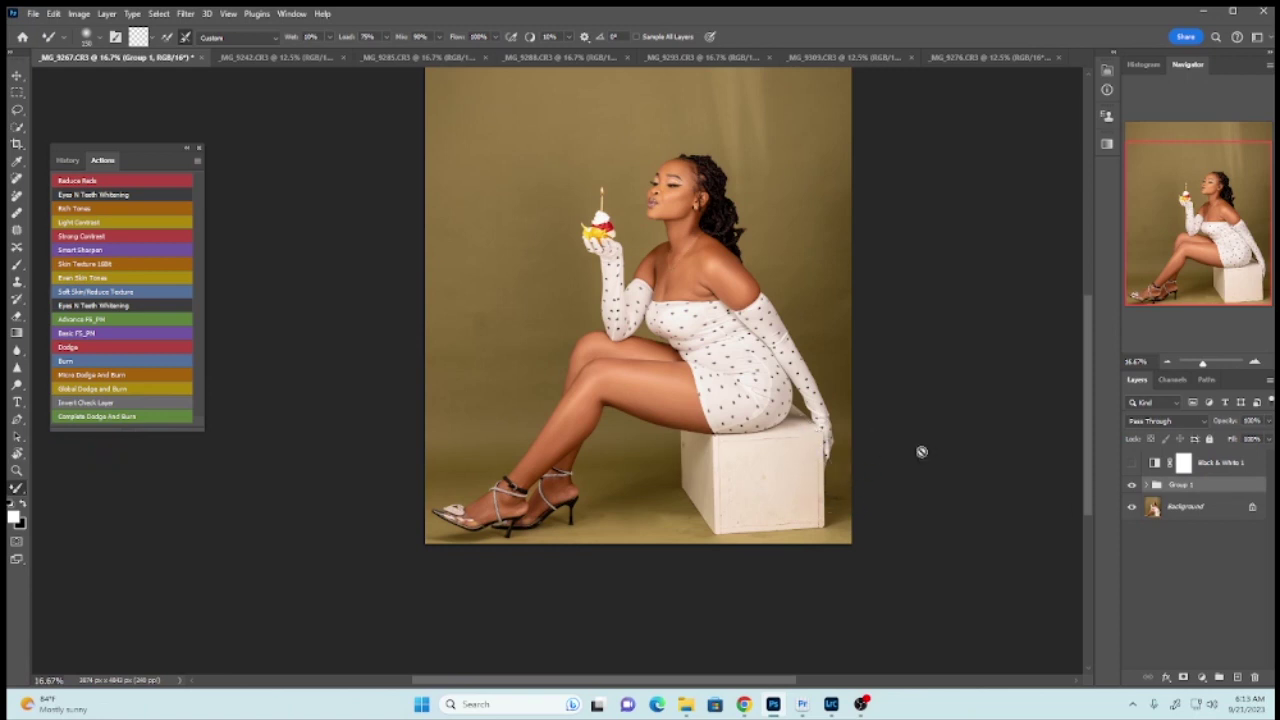
- Delete the hidden Black & White 1 adjustment layer and rename the texture and color layer group "frequency"
click(1218, 465)
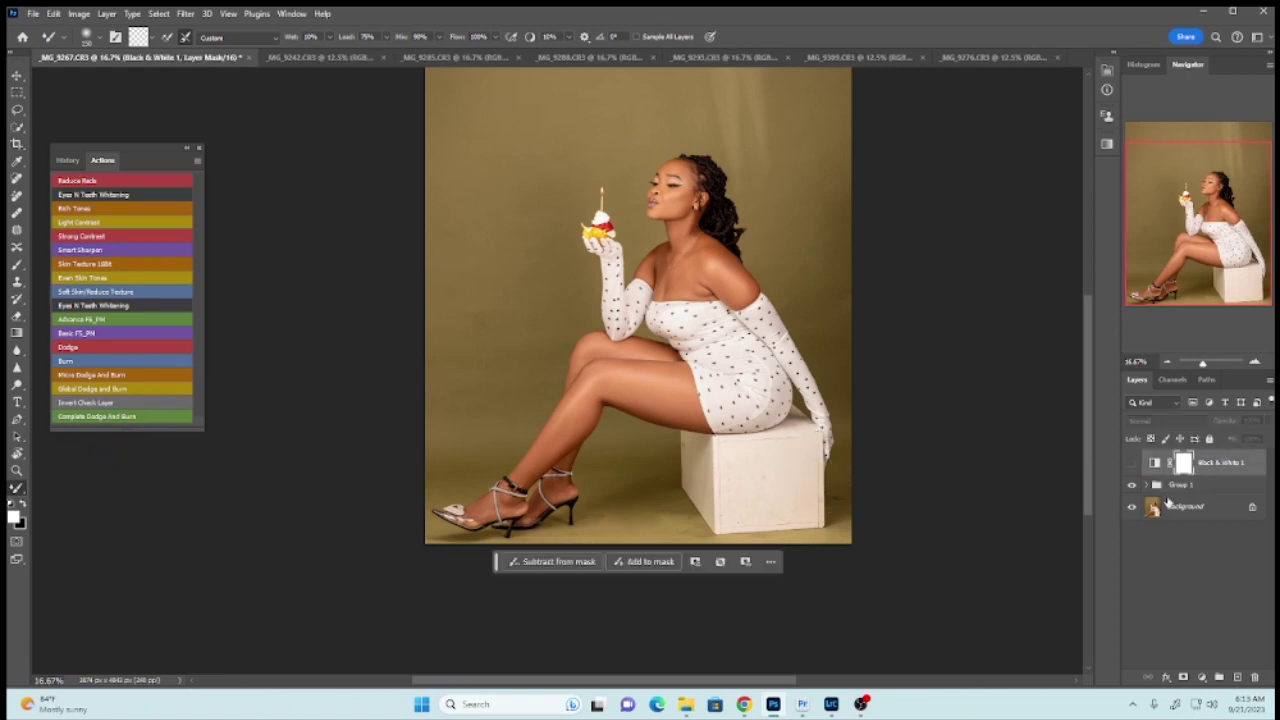
key(Delete)
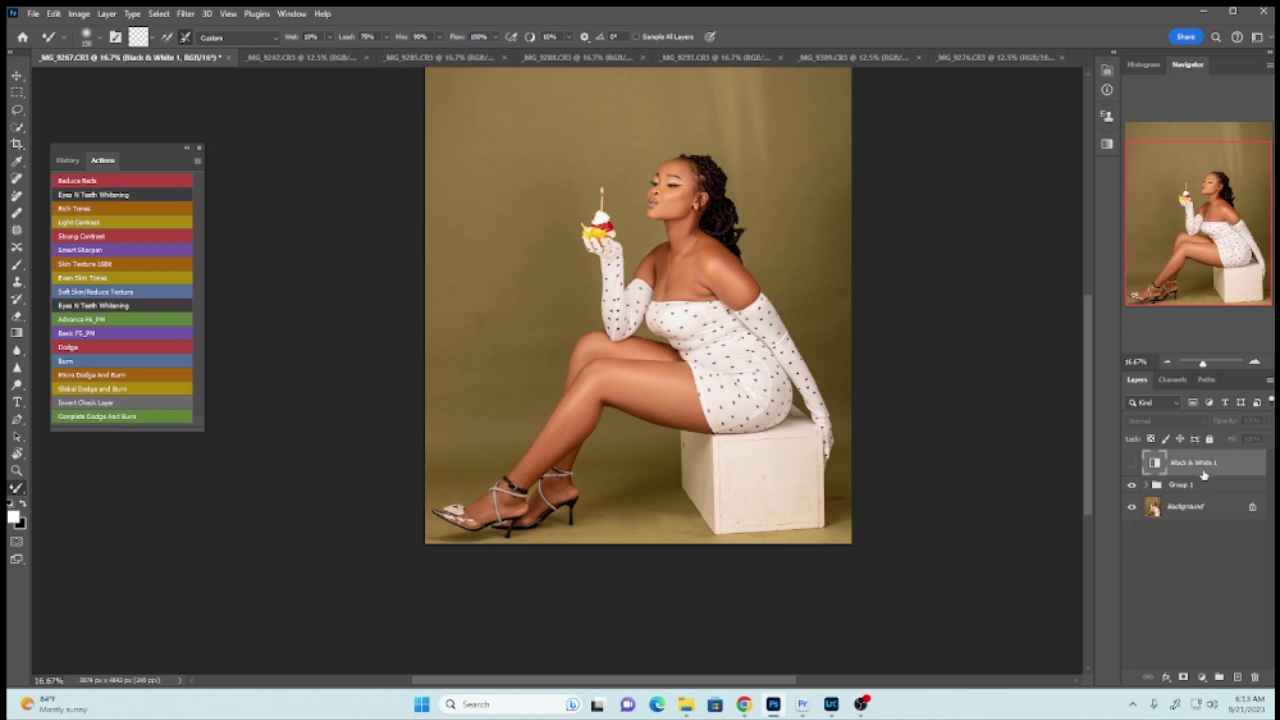
key(Delete)
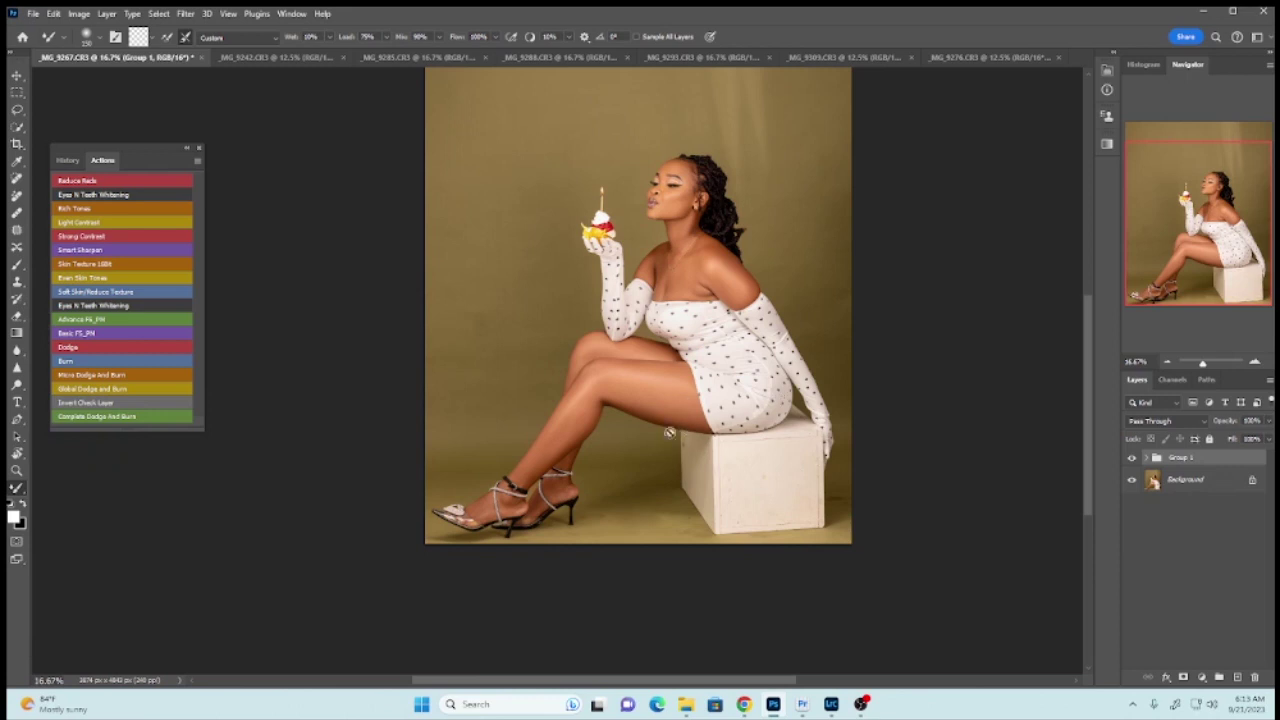
double_click(1178, 459)
text(y)
key(Return)
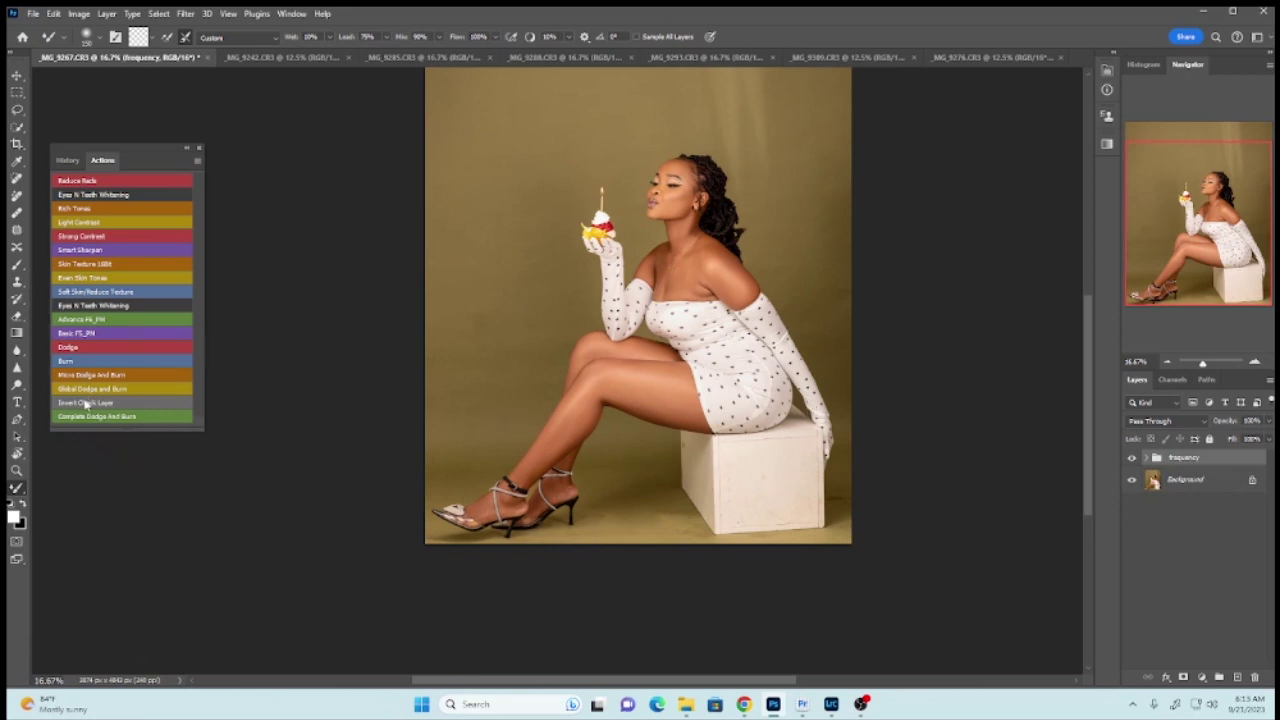
- Run the Global Dodge and Burn action and add a Black & White check layer with strongly lowered Reds inside its group
click(86, 389)
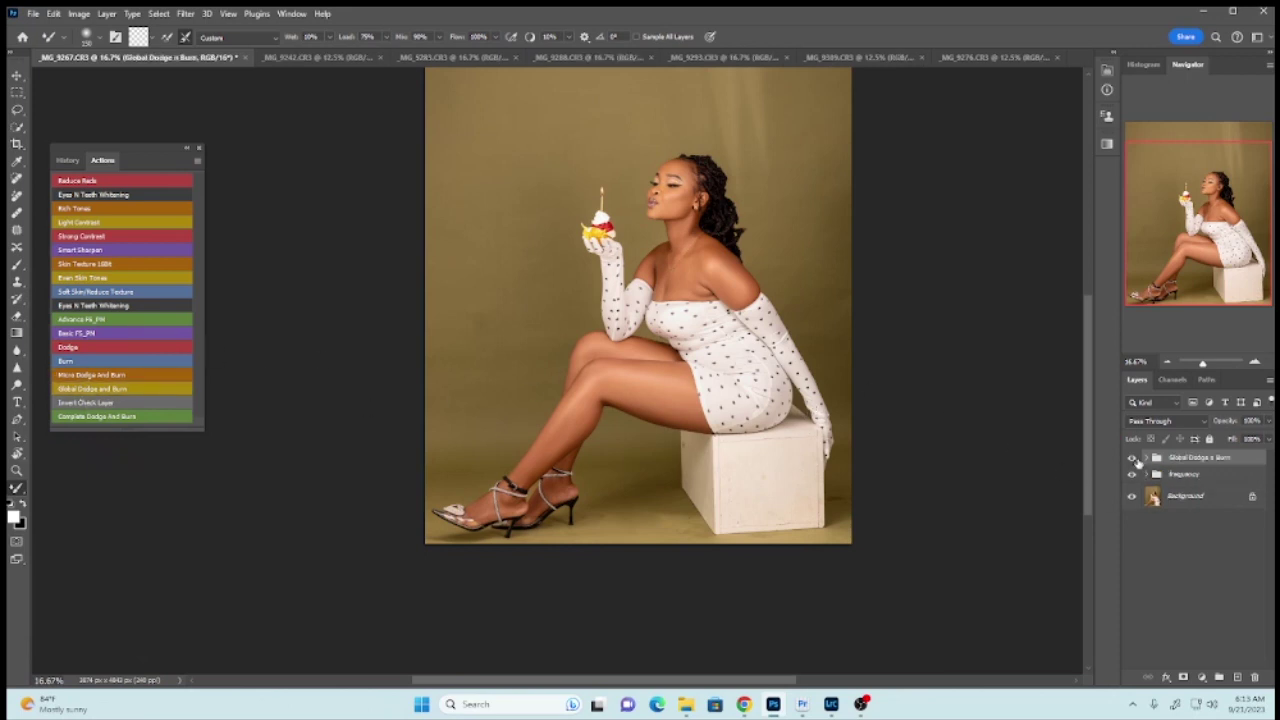
click(1144, 458)
click(1201, 678)
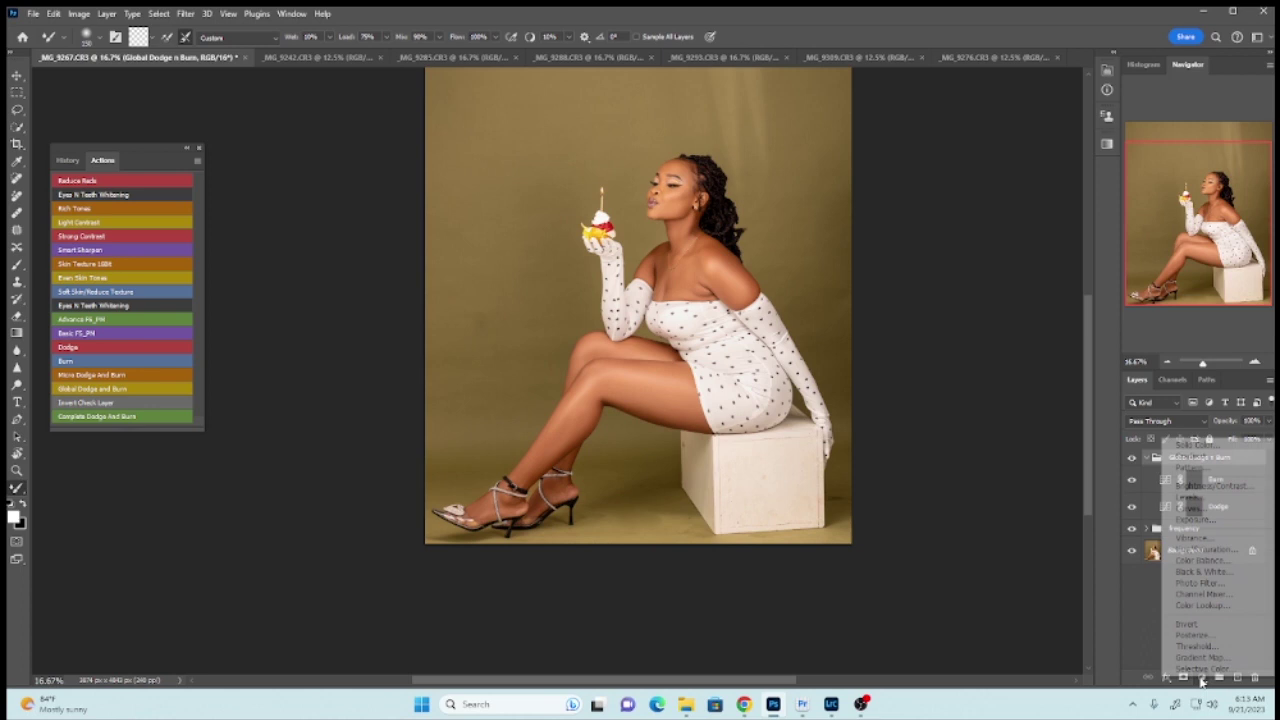
click(1200, 571)
drag(1008, 158, 975, 160)
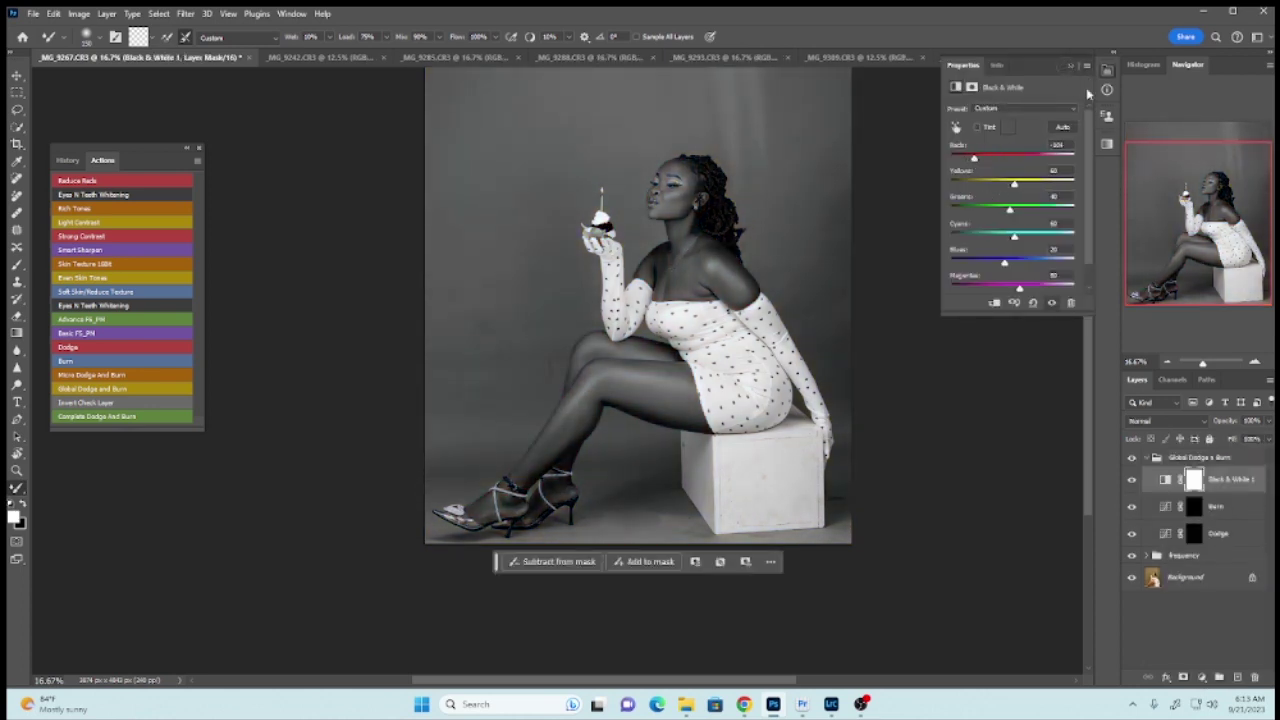
click(1072, 67)
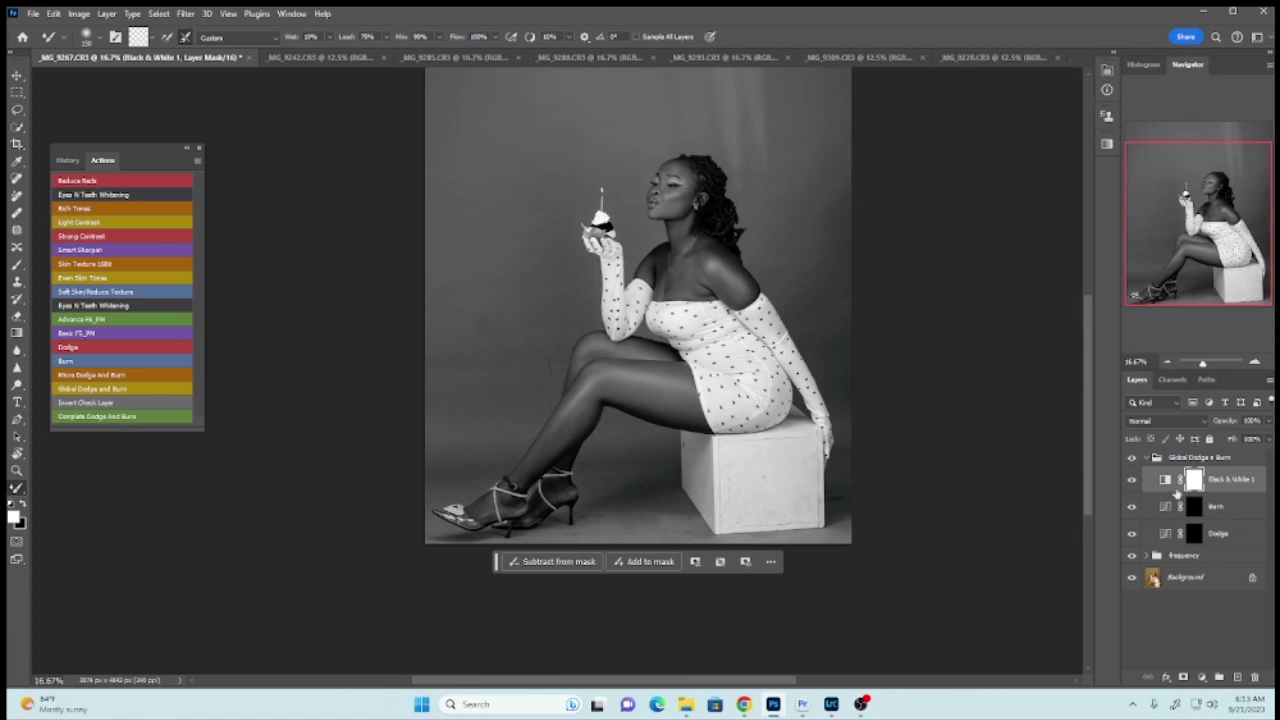
- Paint white on the Dodge layer mask along the front thigh with the Brush at 1% flow
click(1196, 536)
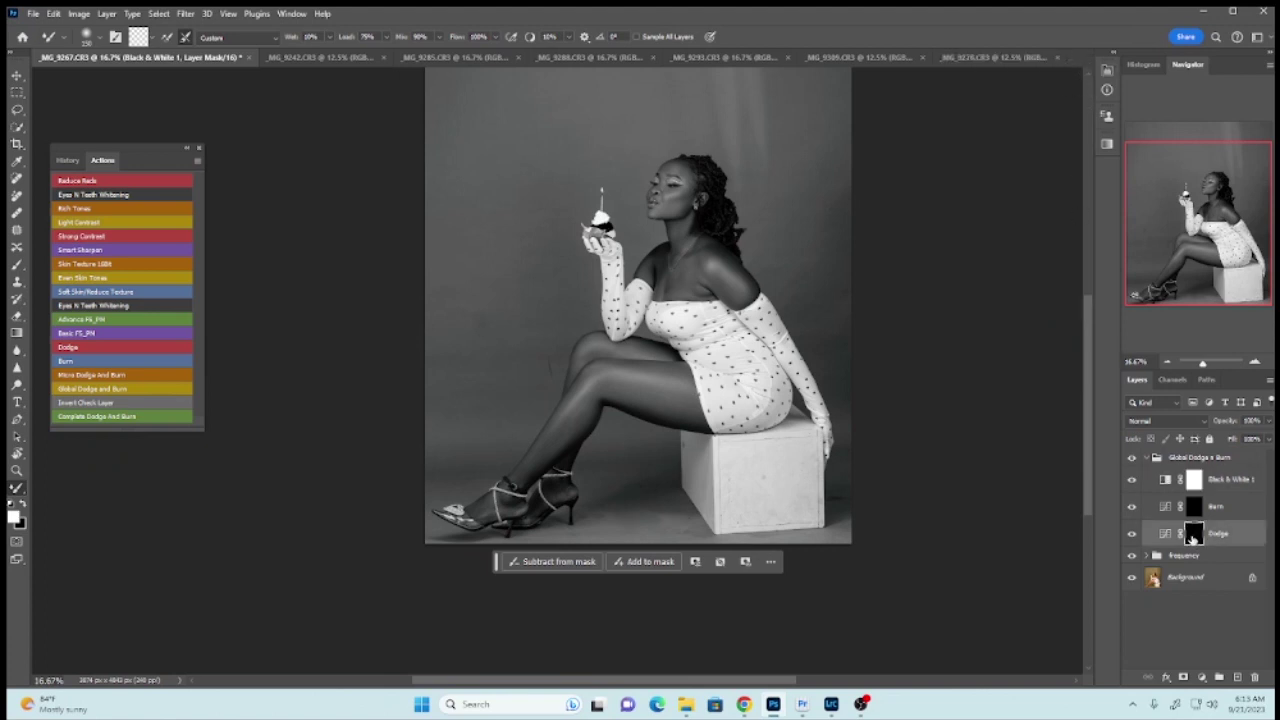
click(16, 265)
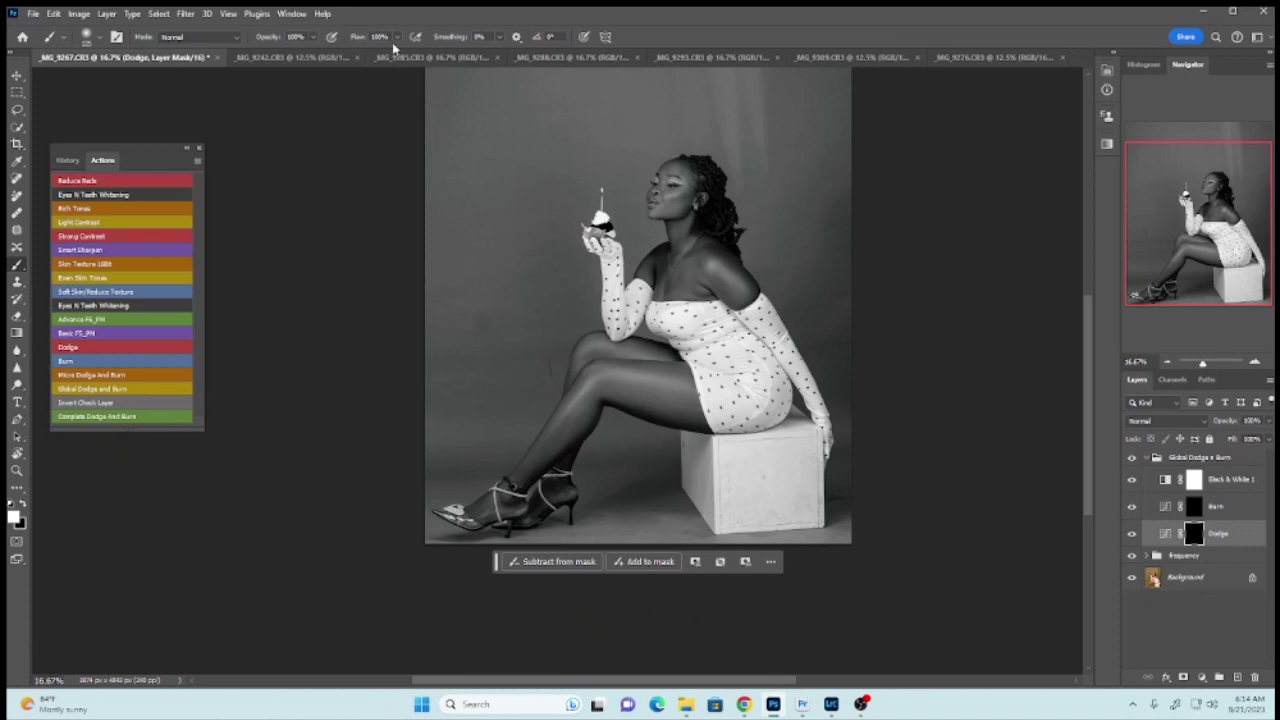
click(397, 37)
drag(375, 64, 339, 64)
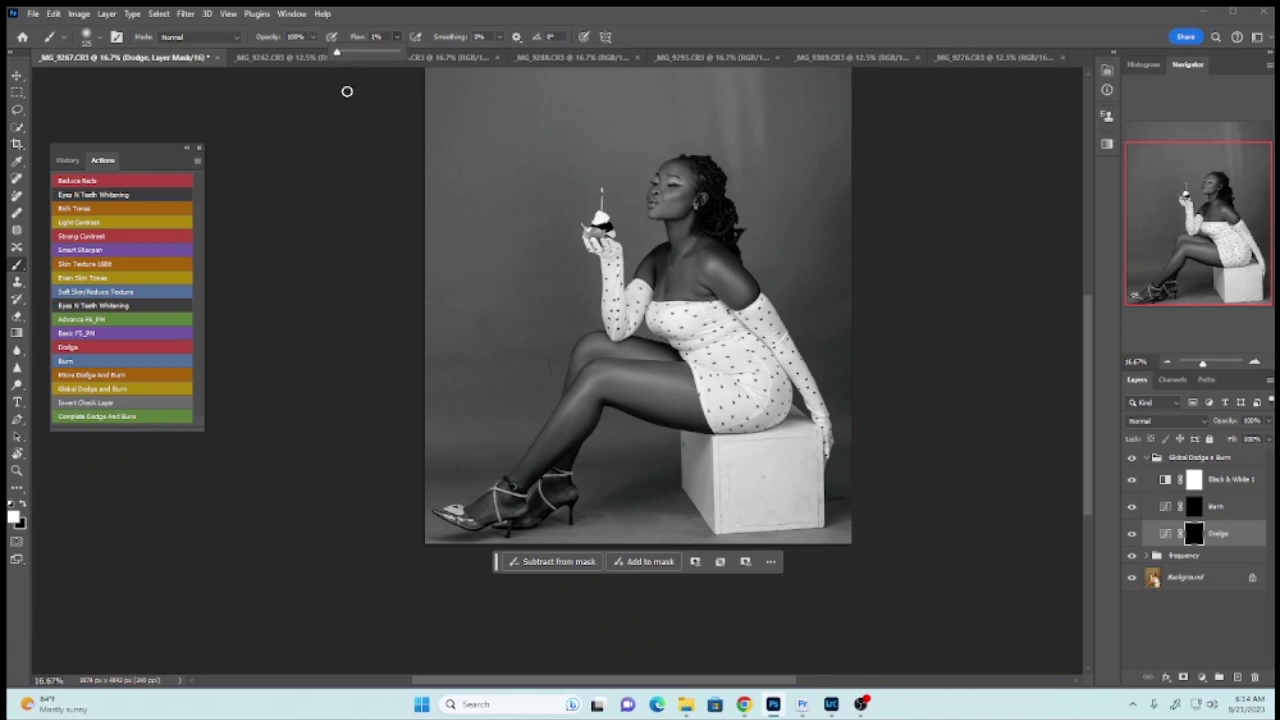
key(ctrl+plus)
key(ctrl+plus)
key(ctrl+plus)
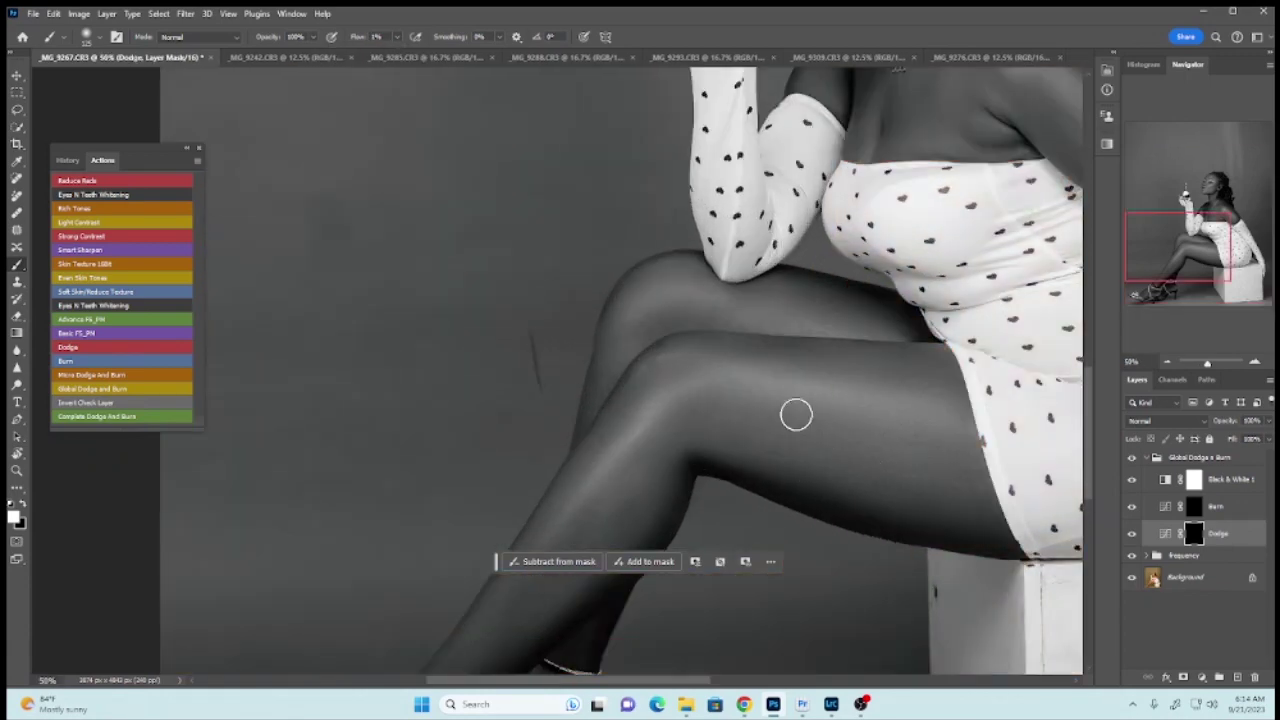
mouse_move(796, 414)
mouse_down()
mouse_move(741, 382)
mouse_move(943, 402)
mouse_move(864, 413)
mouse_move(743, 382)
mouse_move(819, 392)
mouse_move(711, 396)
mouse_move(577, 497)
mouse_move(690, 410)
mouse_move(970, 418)
mouse_up()
- Brighten the shoulders and upper chest on the Dodge mask, and the face with a smaller brush
drag(868, 314, 702, 530)
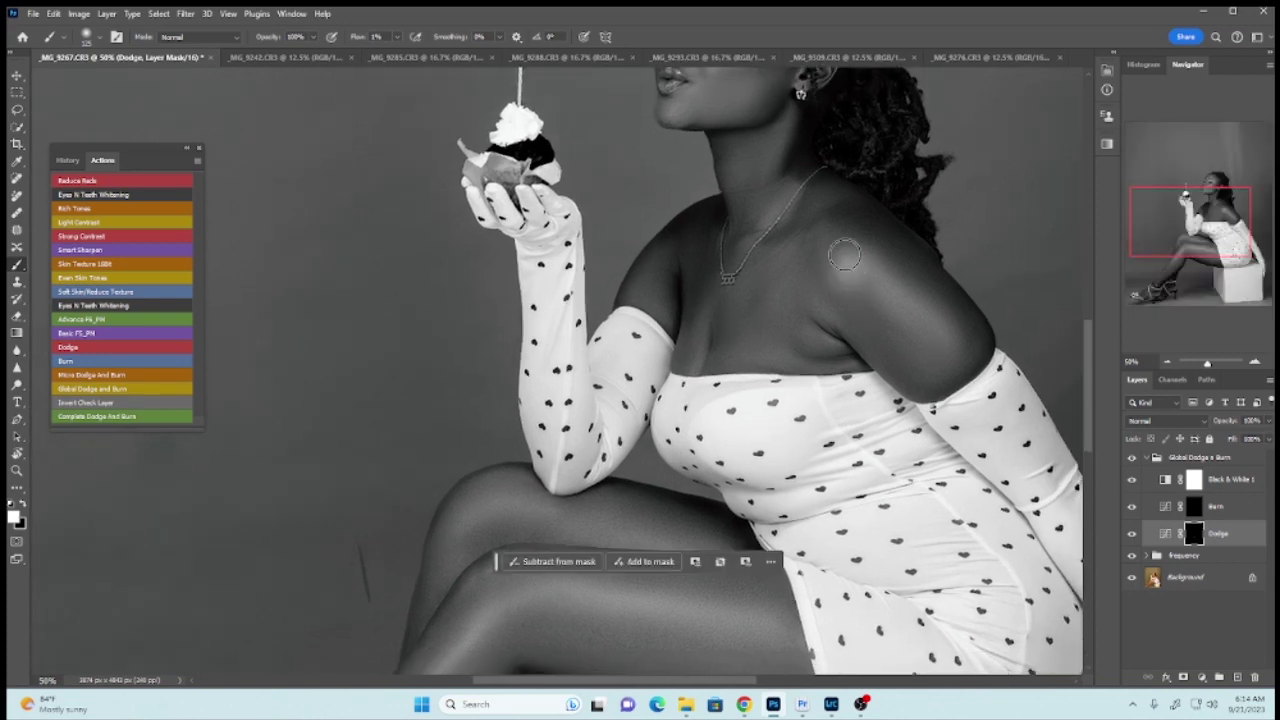
mouse_move(844, 255)
mouse_down()
mouse_move(899, 314)
mouse_move(940, 328)
mouse_move(861, 292)
mouse_move(671, 252)
mouse_up()
drag(771, 323, 764, 467)
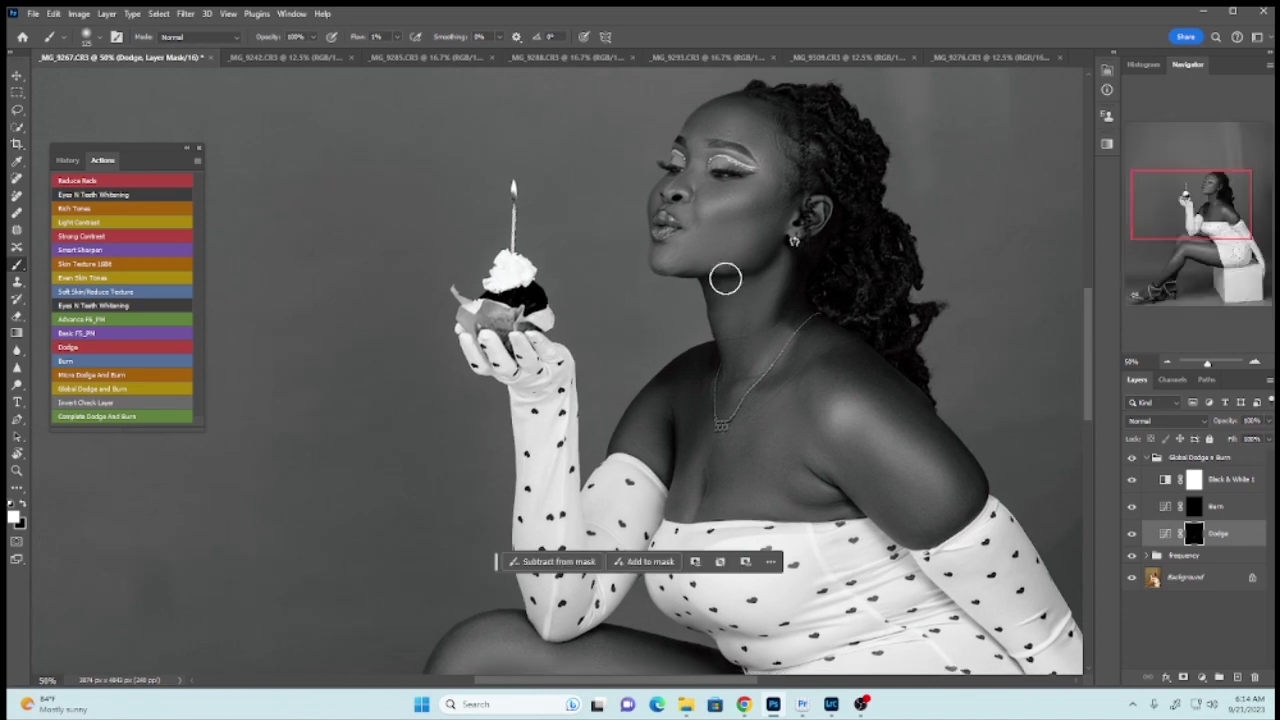
key(bracketleft)
key(bracketleft)
mouse_move(722, 208)
mouse_down()
mouse_move(744, 199)
mouse_move(720, 204)
mouse_move(761, 153)
mouse_up()
- Hide the Black & White check layer, compare the dodging in color, and collapse the Global Dodge n Burn group
click(1131, 479)
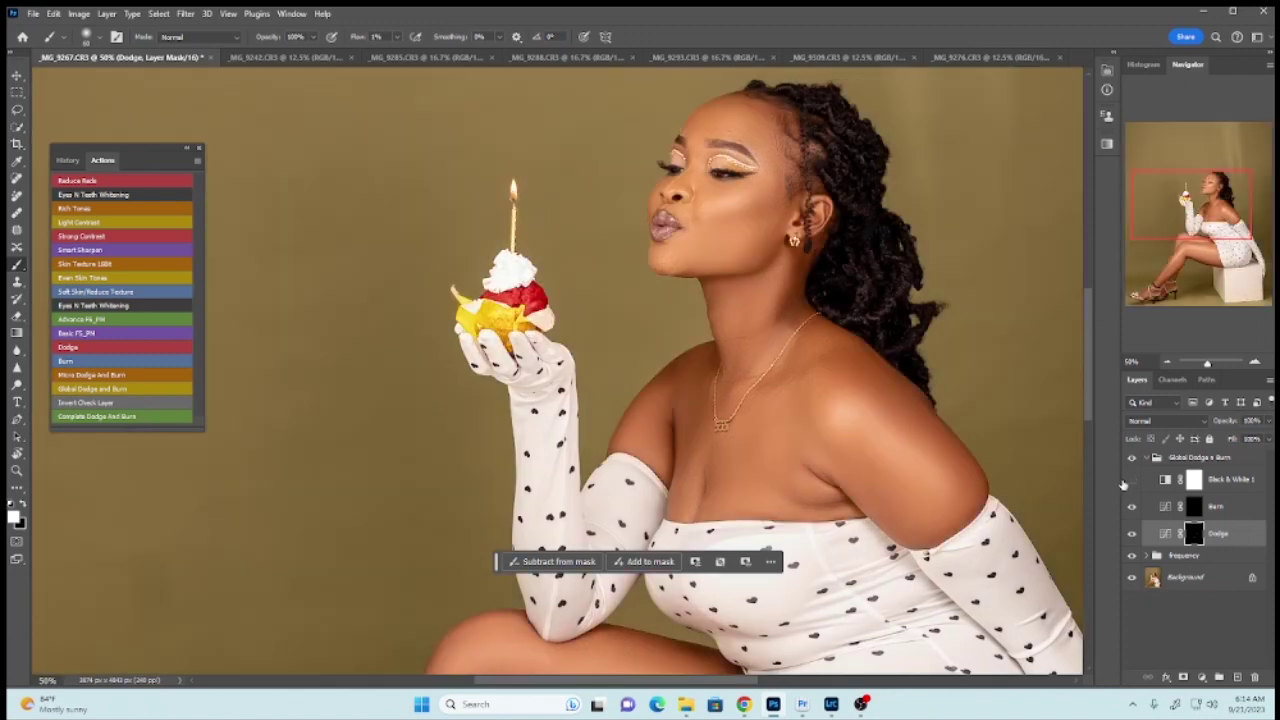
click(1167, 362)
click(1167, 362)
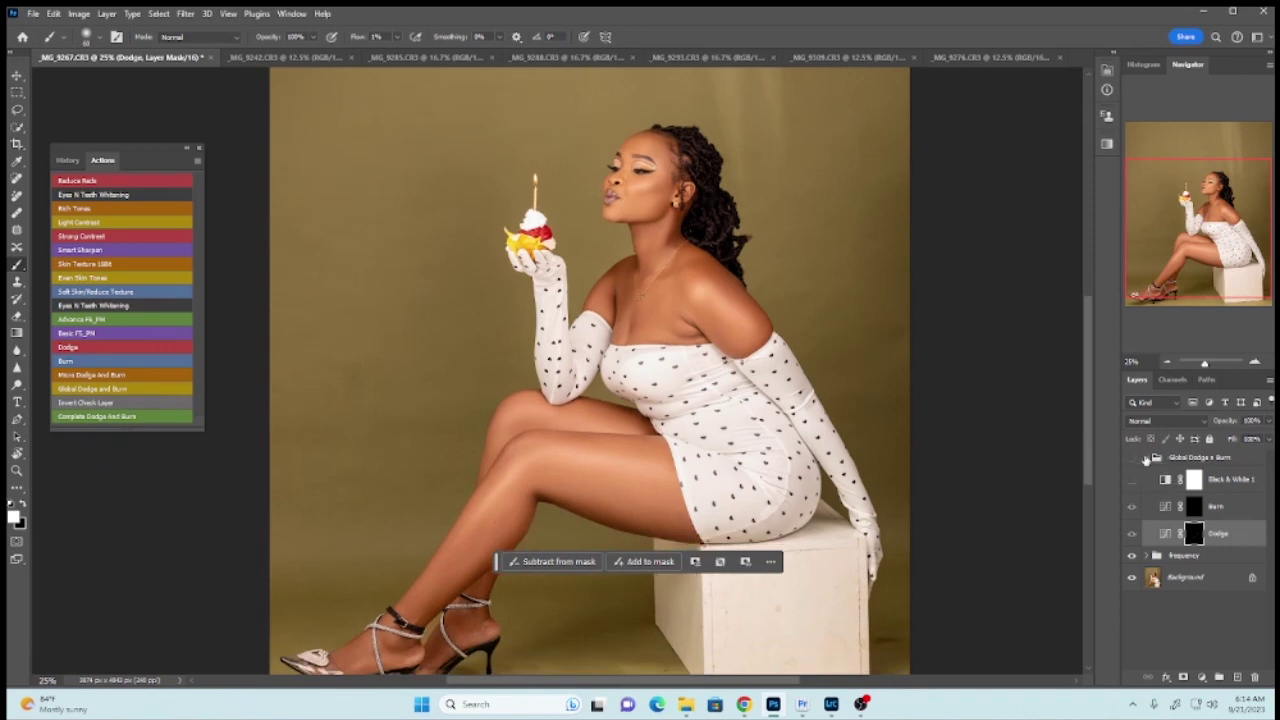
click(1147, 459)
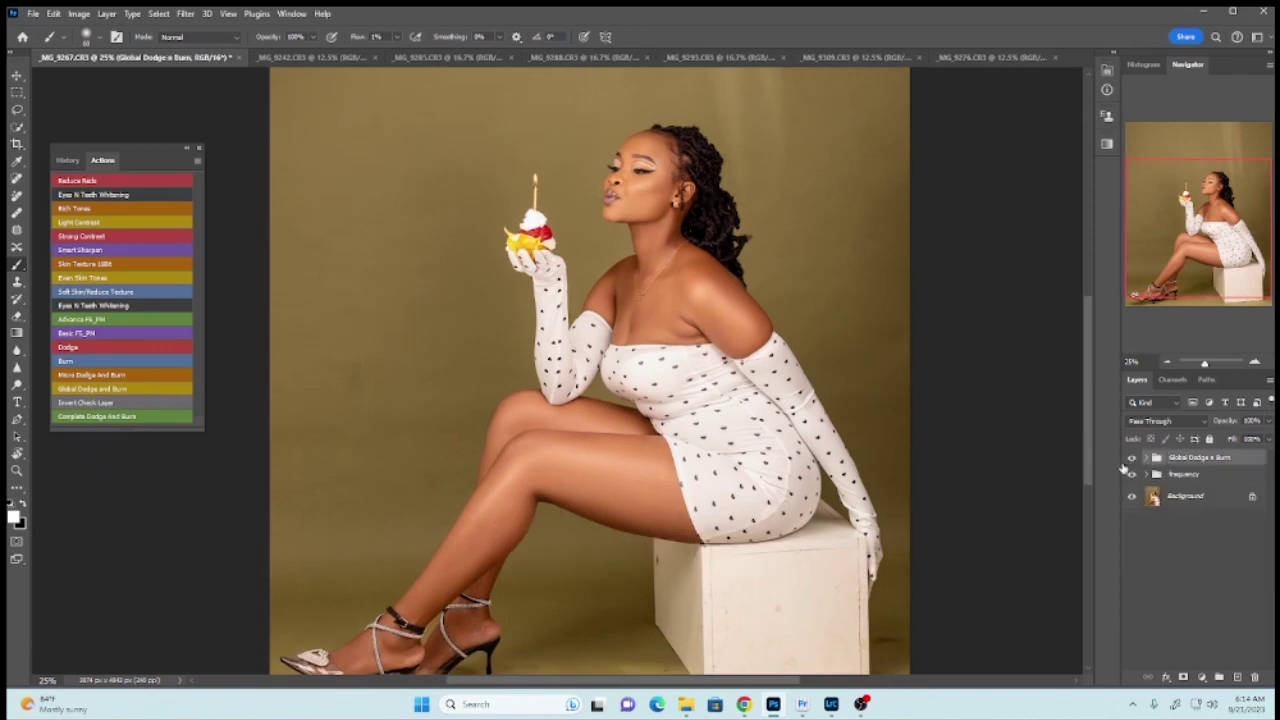
- Stamp all visible layers into a new top layer and apply the Retouch4me Heal filter with its full-body option
key(ctrl+shift+alt+e)
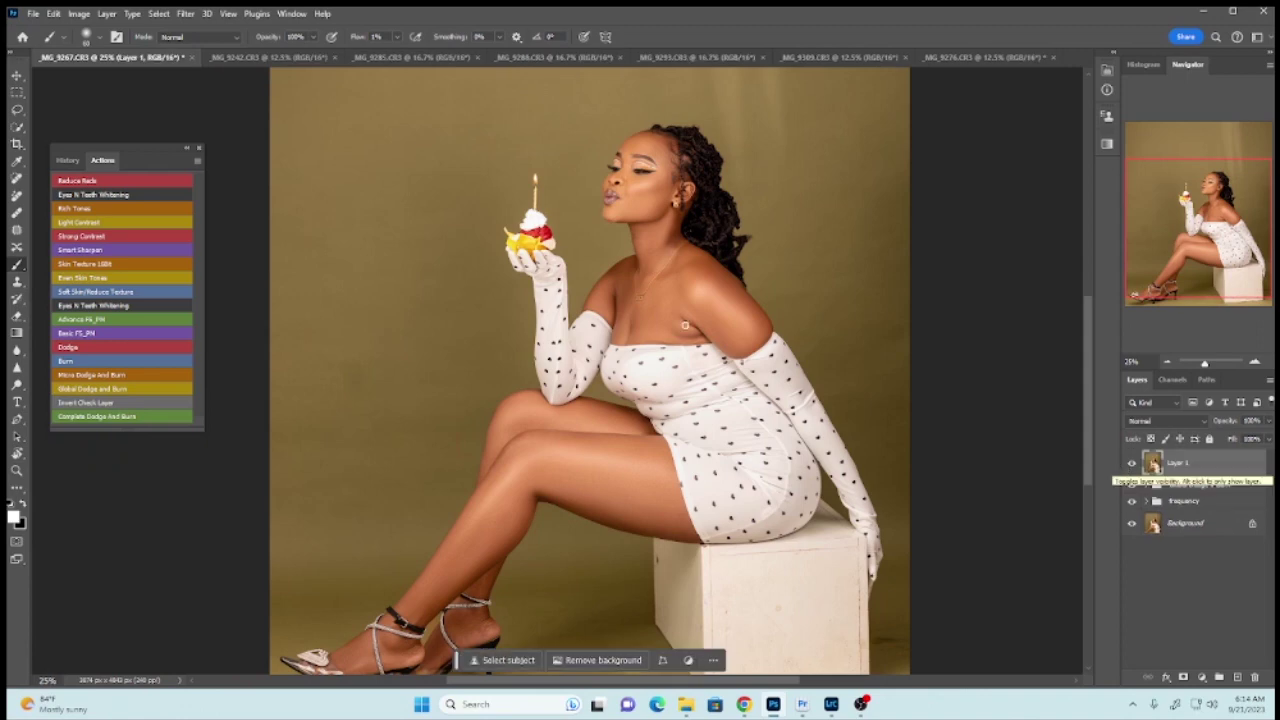
click(185, 14)
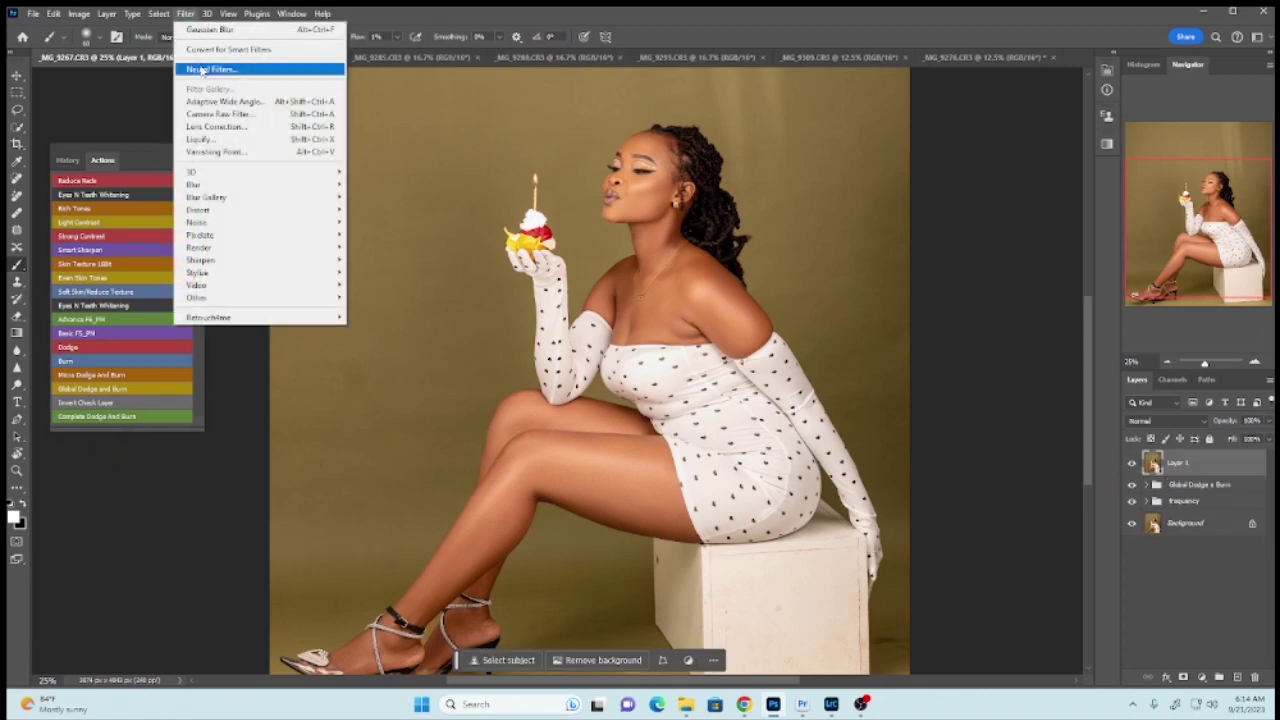
mouse_move(208, 317)
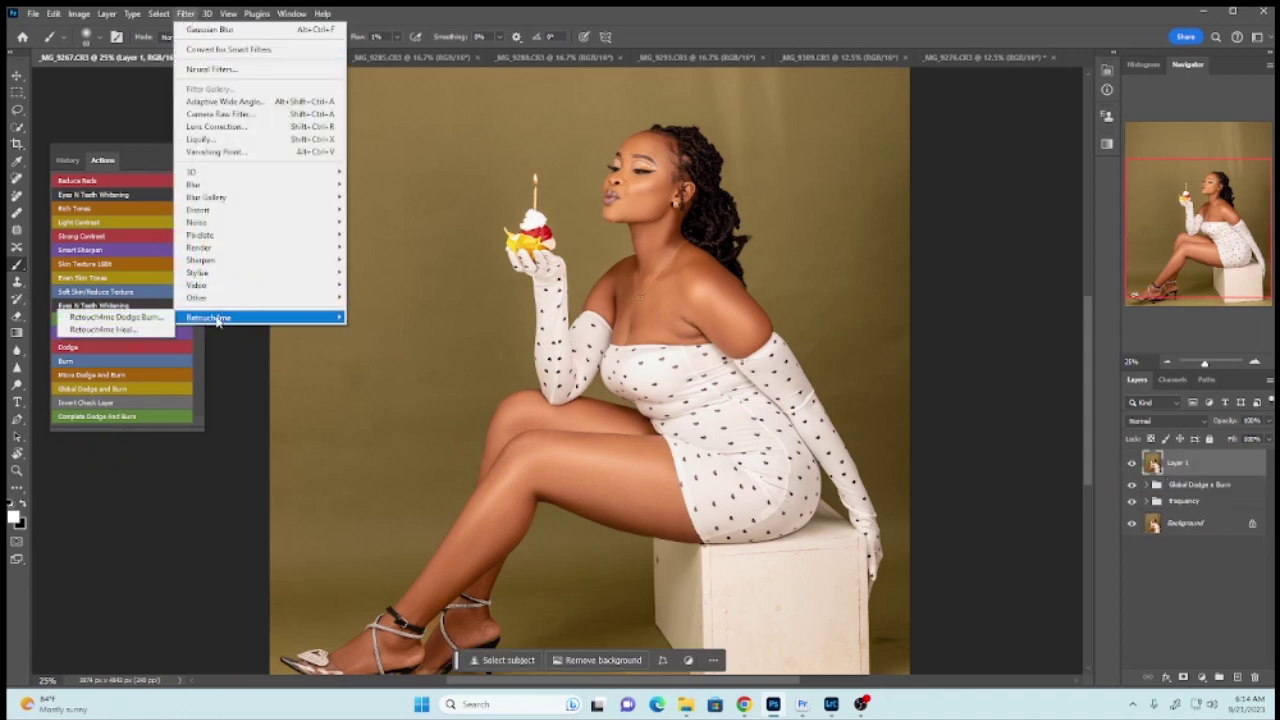
click(136, 331)
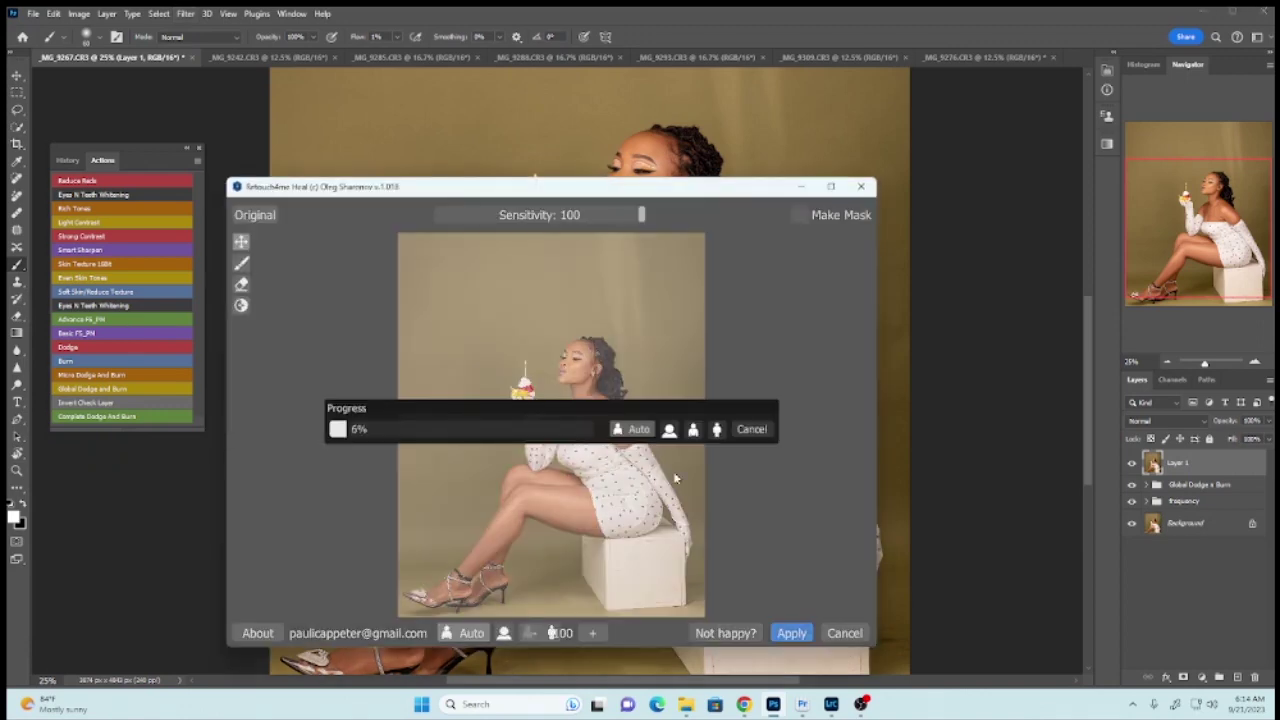
click(716, 429)
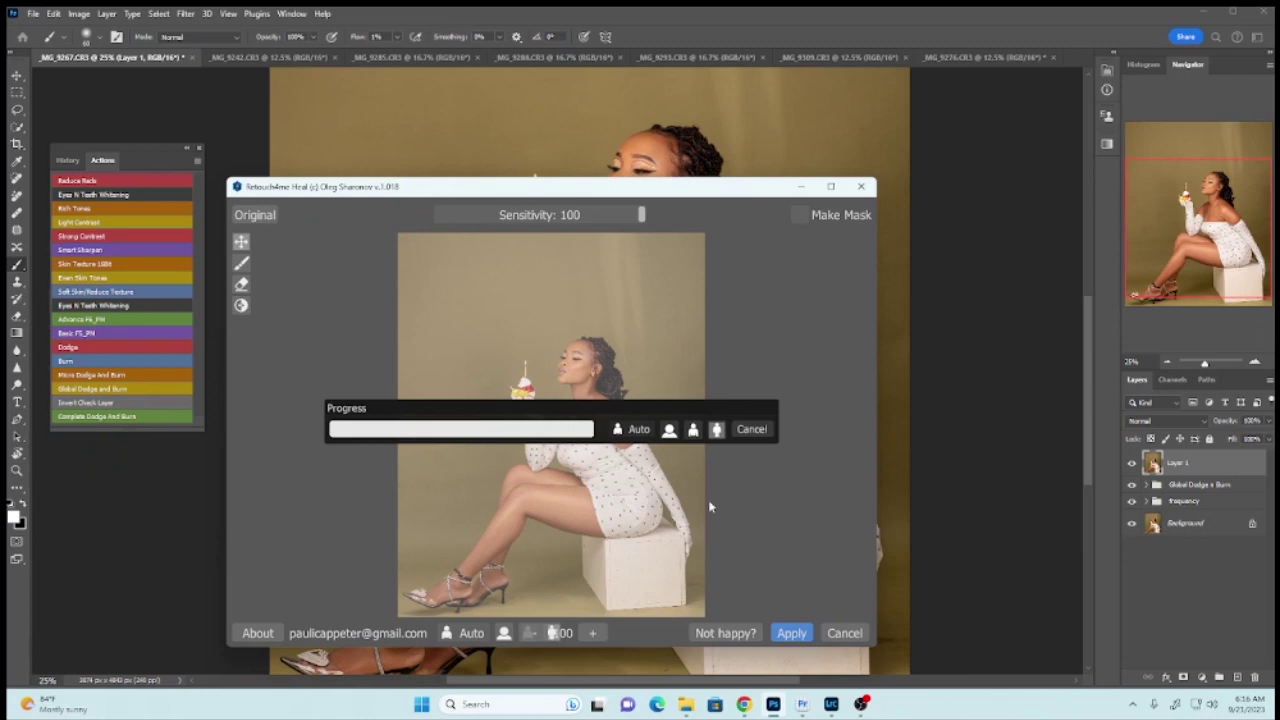
click(791, 633)
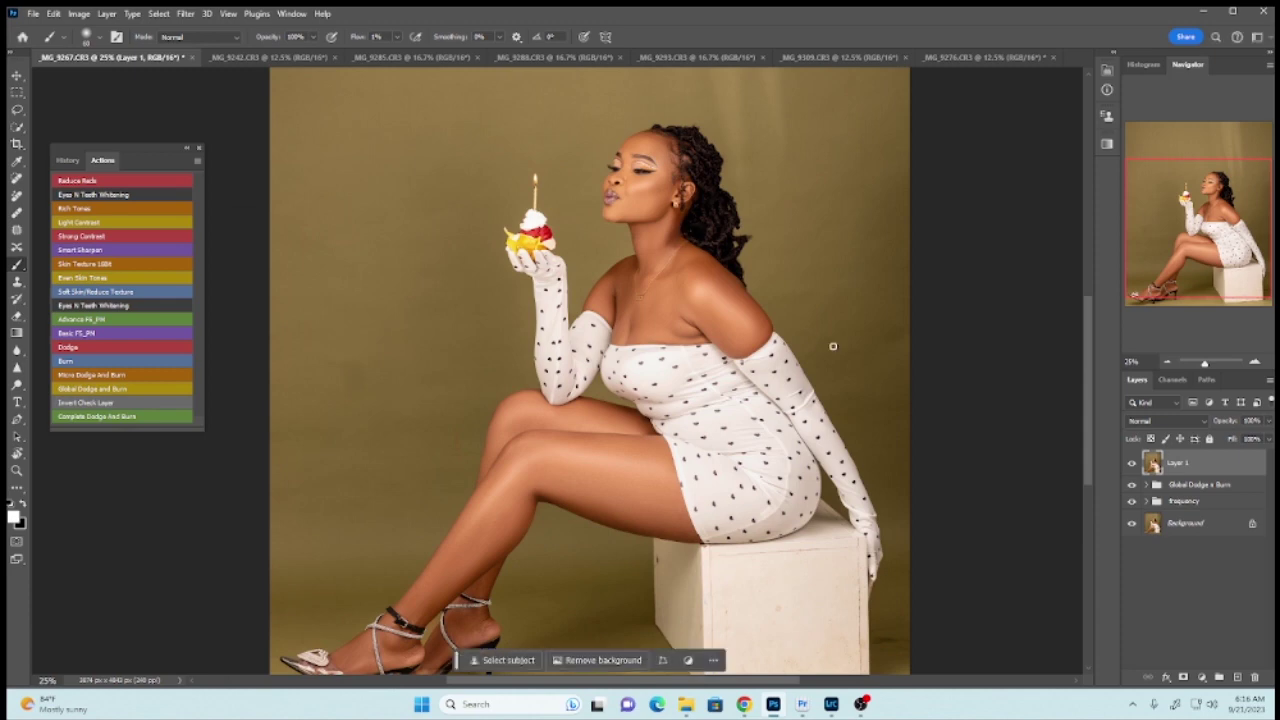
- Look over the healed portrait, duplicate Layer 1 and rename the copy "dodge and burn"
scroll(1088, 432, down, 1)
scroll(1088, 432, down, 4)
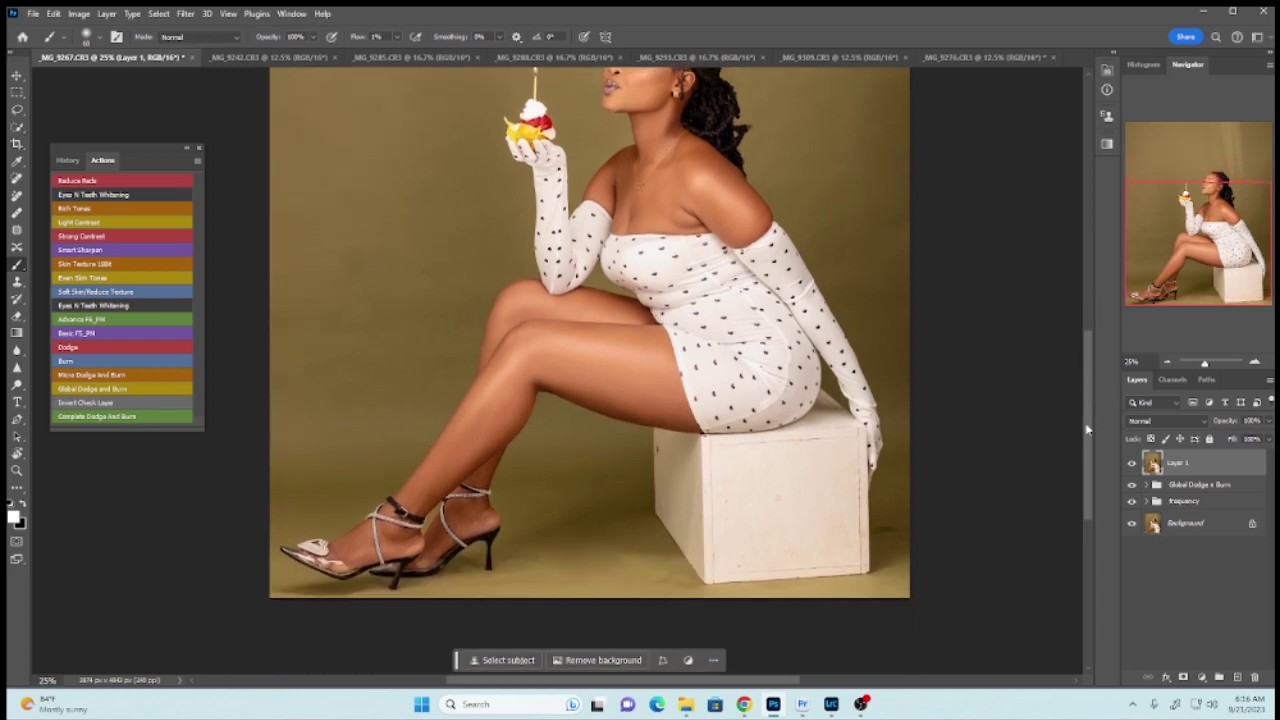
scroll(1074, 400, up, 6)
scroll(1075, 388, up, 2)
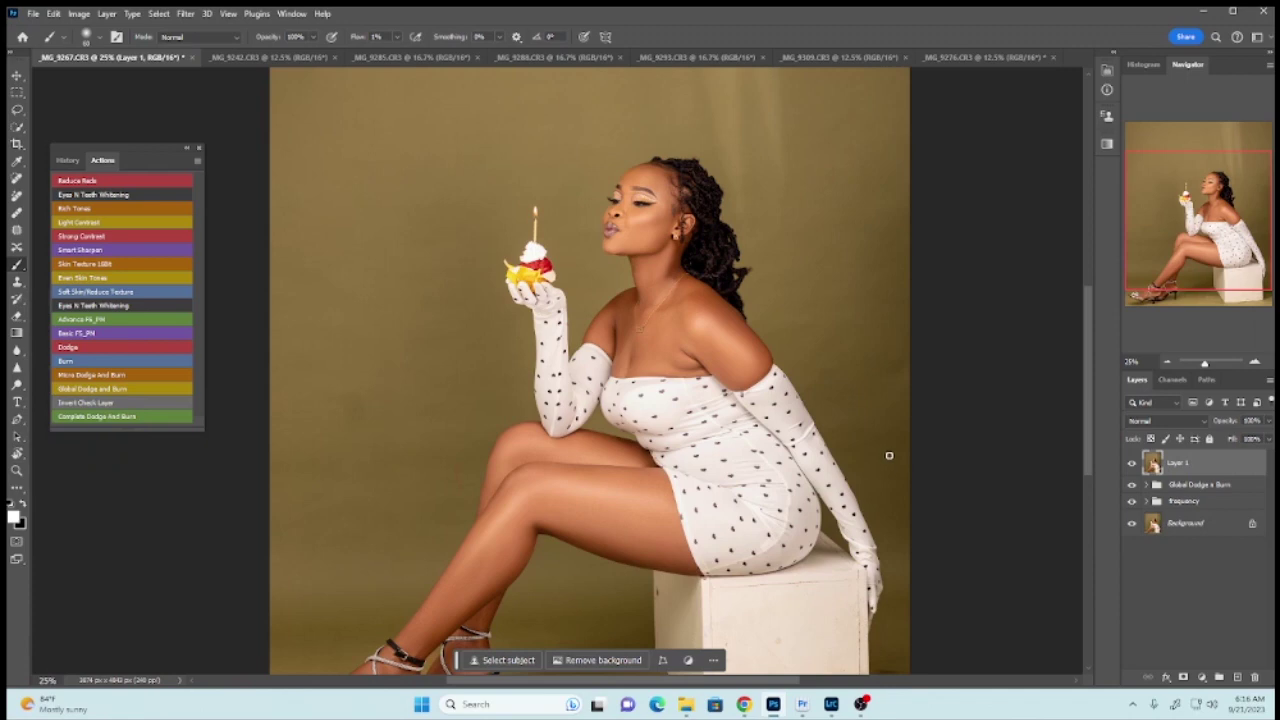
key(ctrl+j)
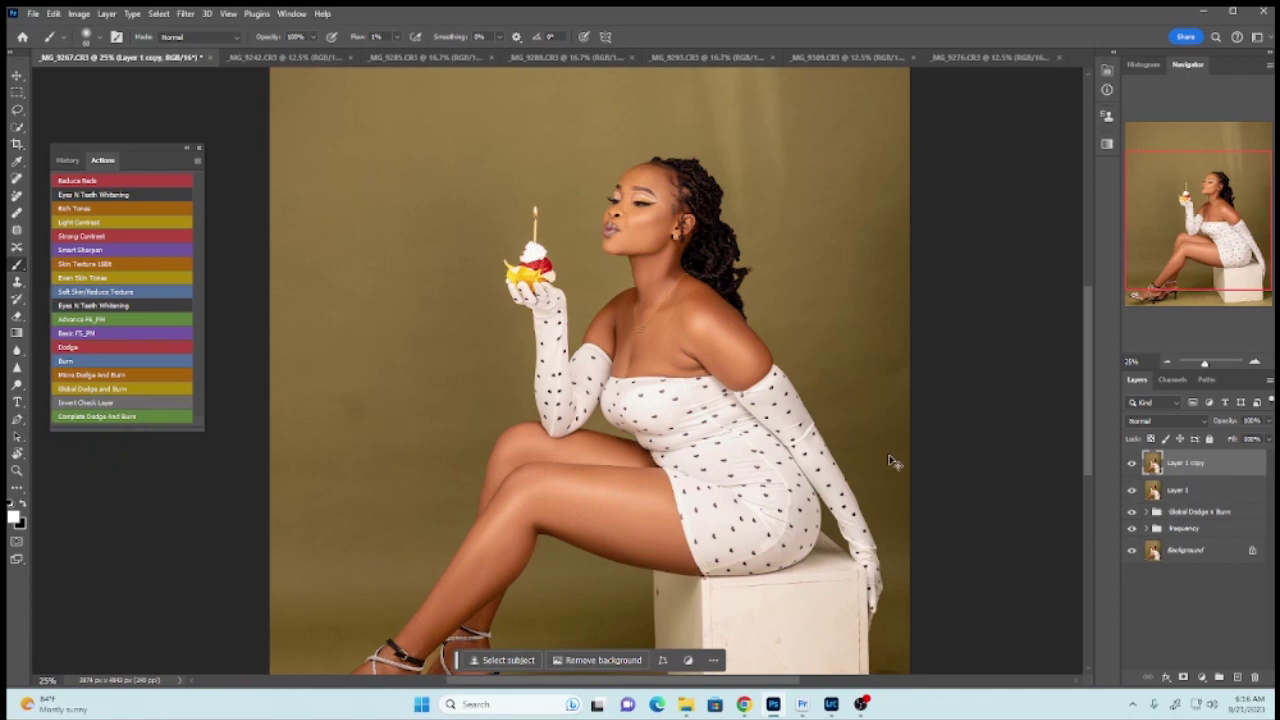
double_click(1192, 463)
text(Dodge and burn)
key(Return)
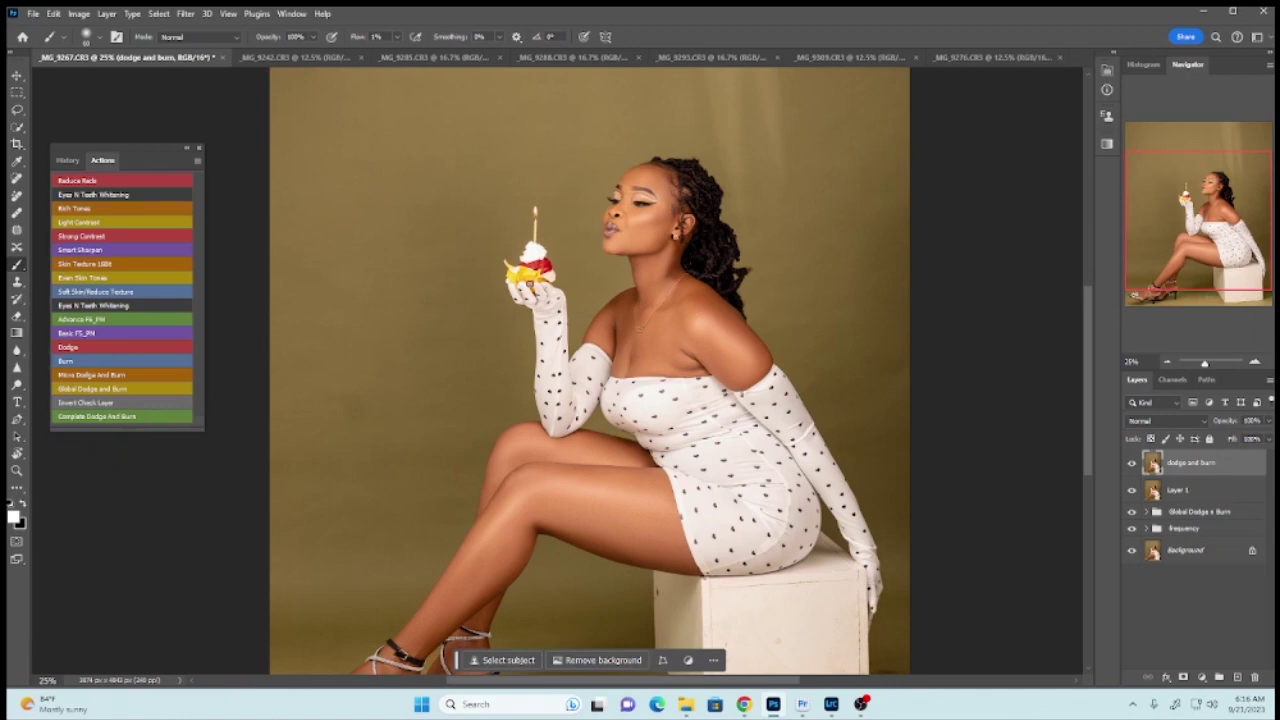
- Apply the Retouch4me Dodge Burn filter with Warmth 0 and Blend 100 to the "dodge and burn" layer and review the portrait
click(185, 14)
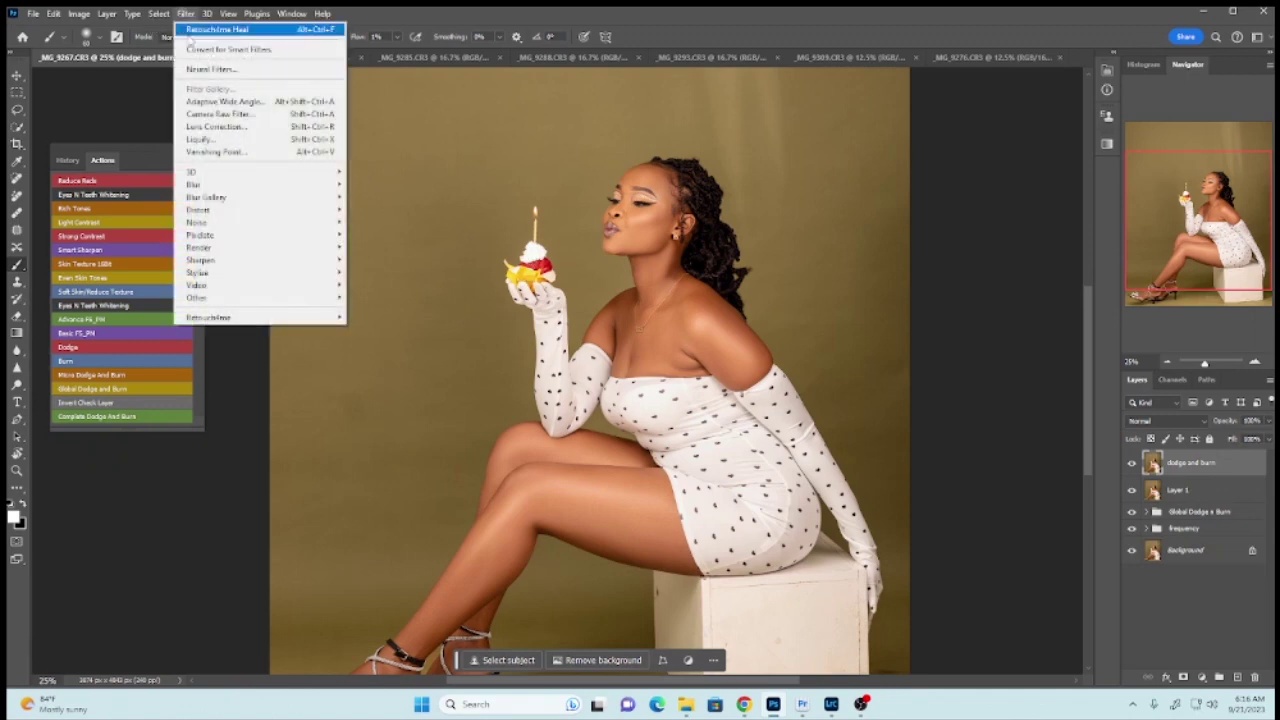
mouse_move(230, 317)
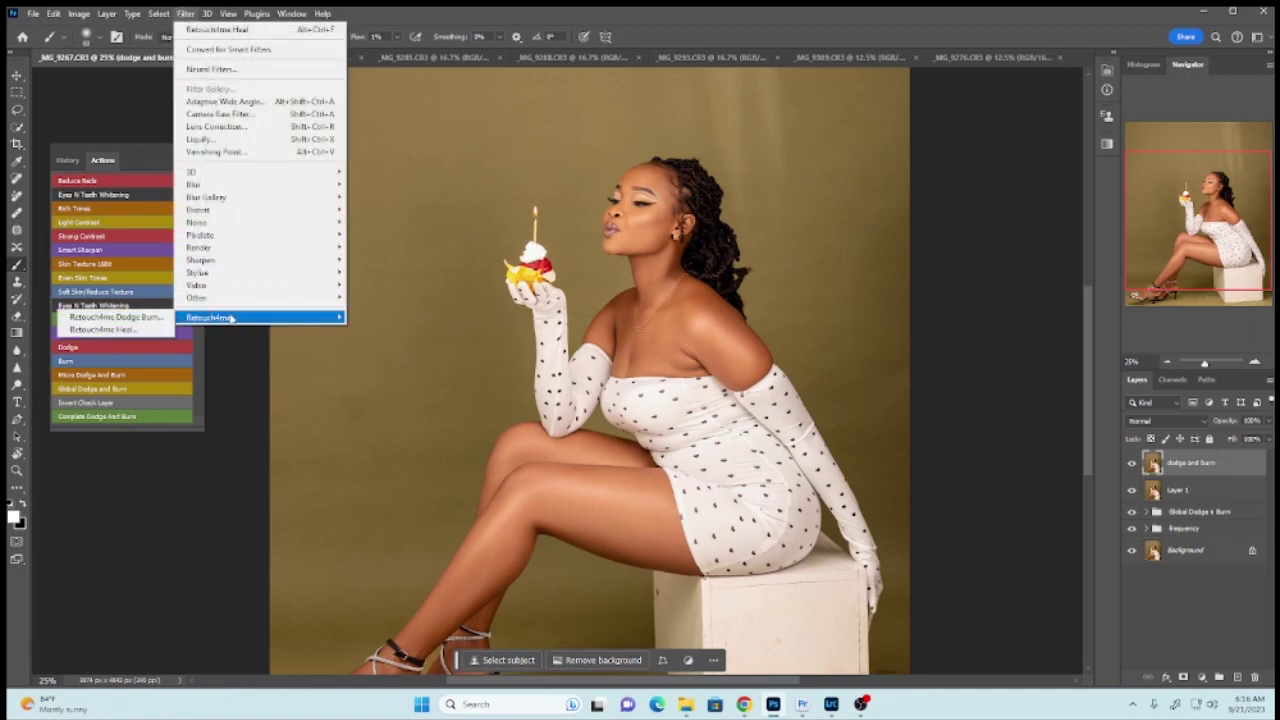
click(153, 320)
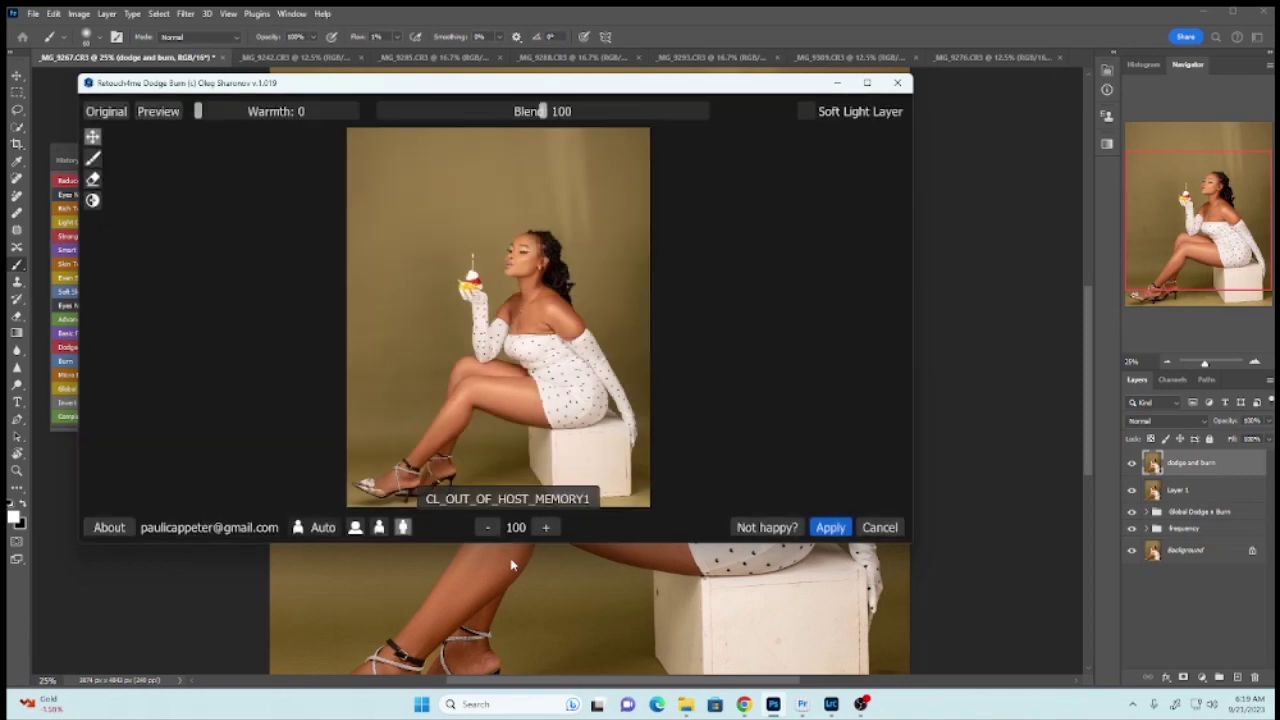
click(828, 527)
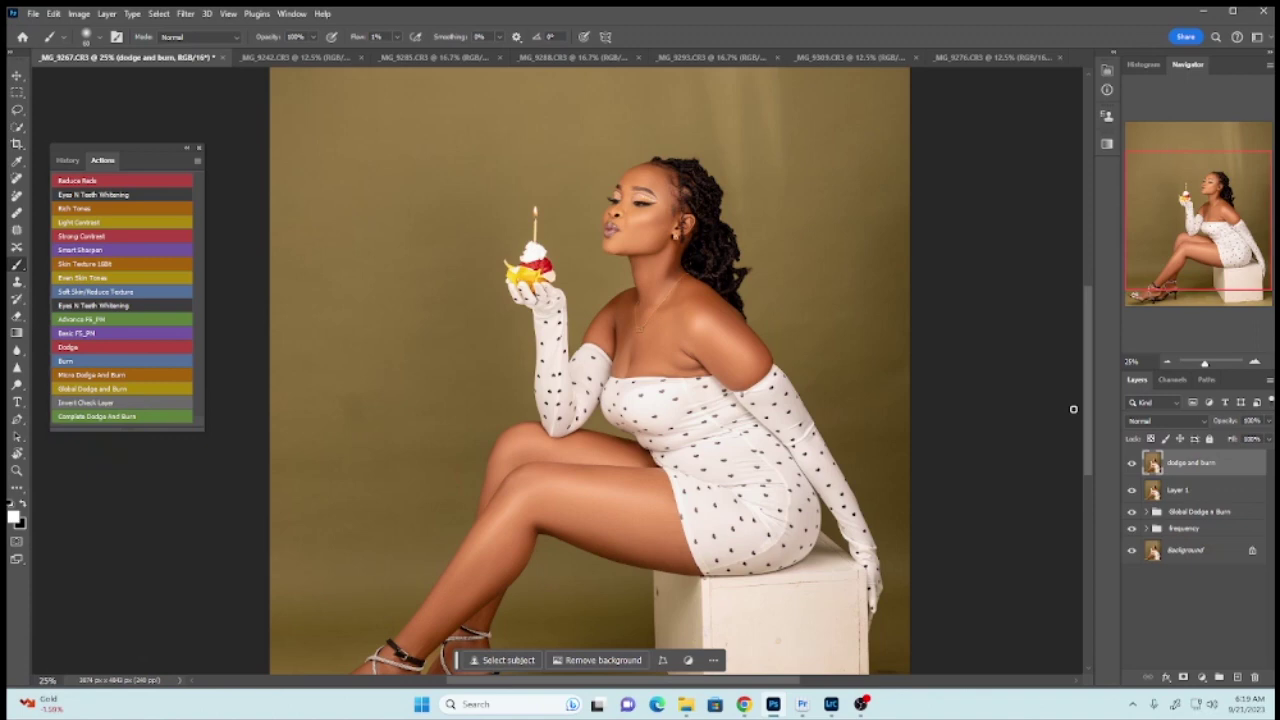
scroll(1073, 408, down, 2)
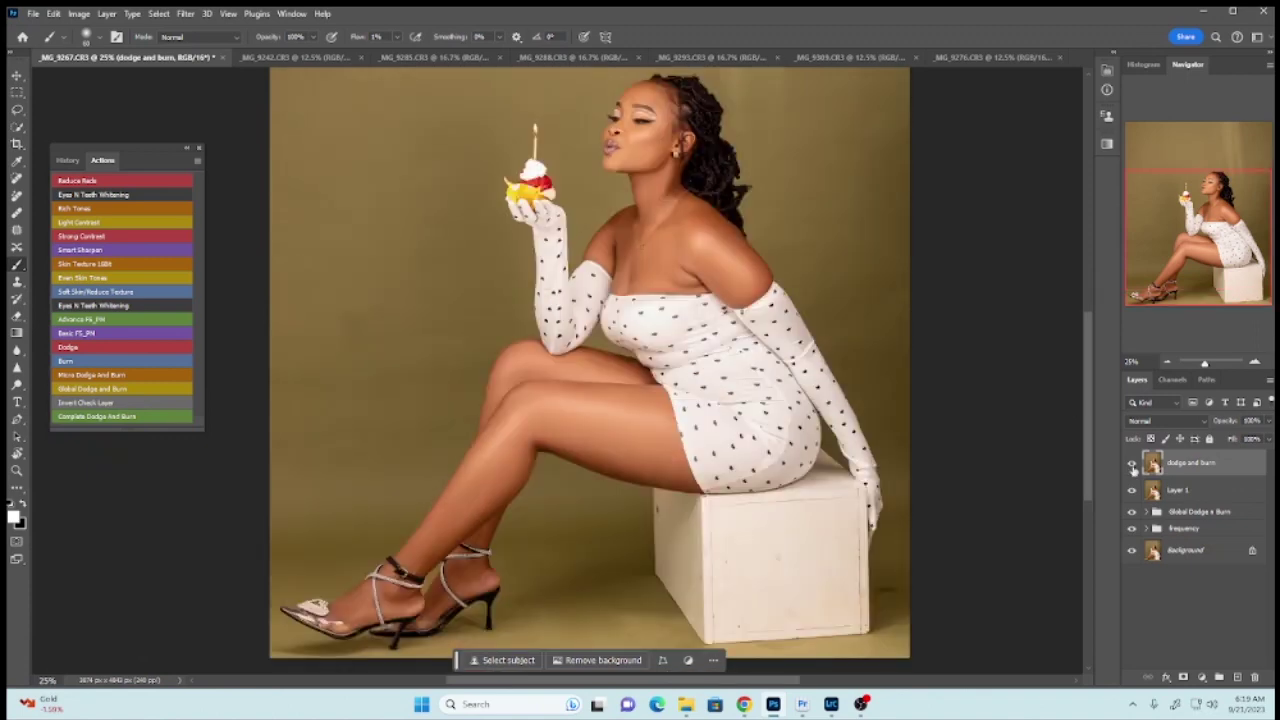
scroll(1133, 470, up, 2)
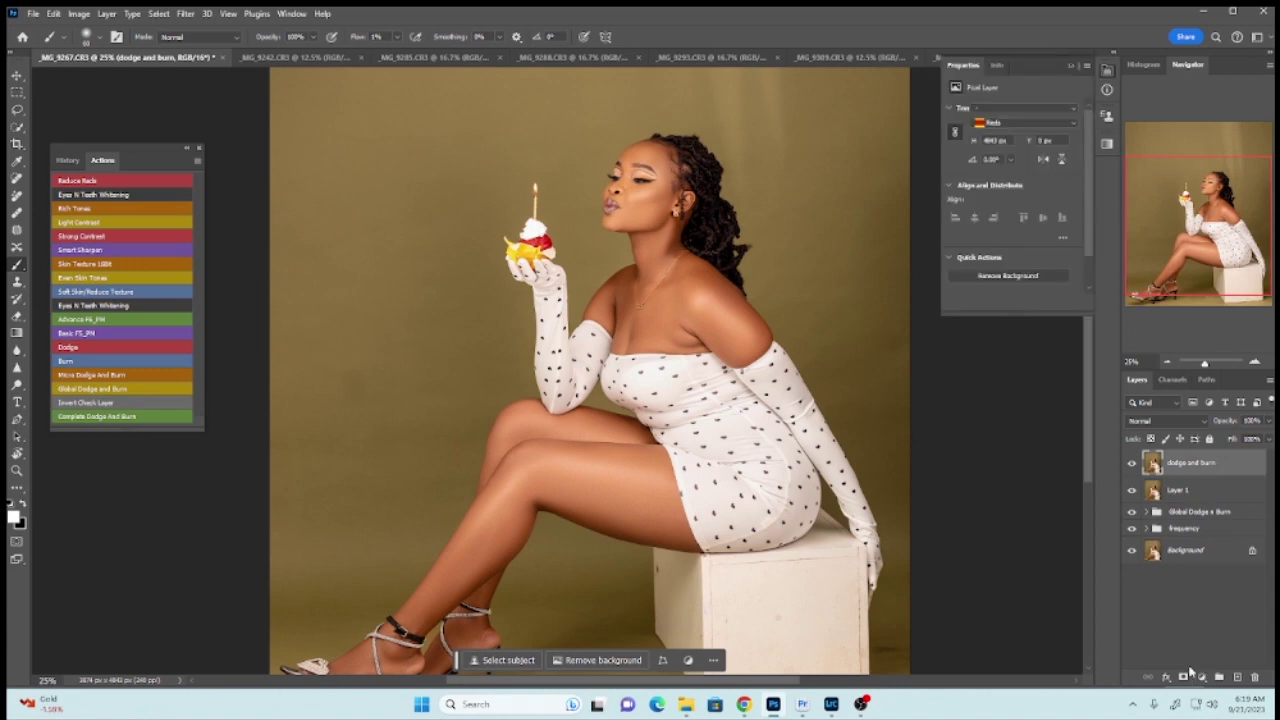
- Add a Selective Color adjustment layer, set Cyan to -13 for the Reds and raise their Yellow slightly
click(1201, 677)
click(1235, 662)
click(1025, 122)
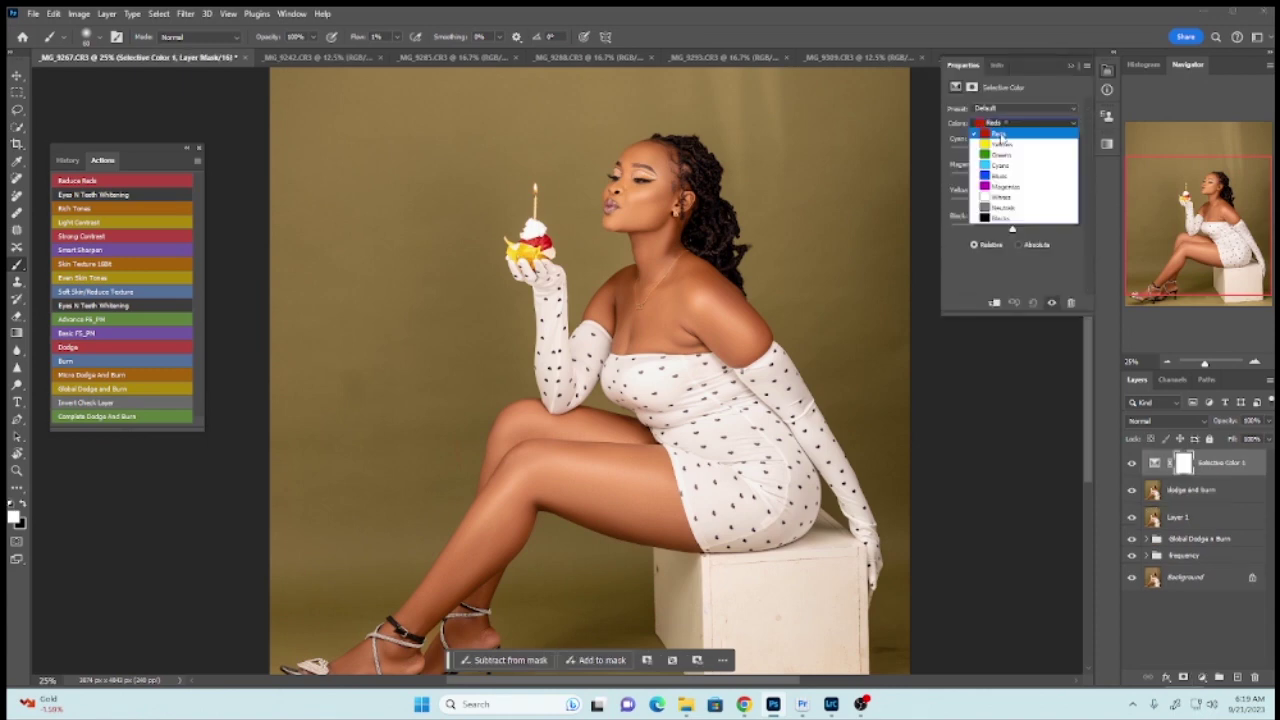
click(1001, 135)
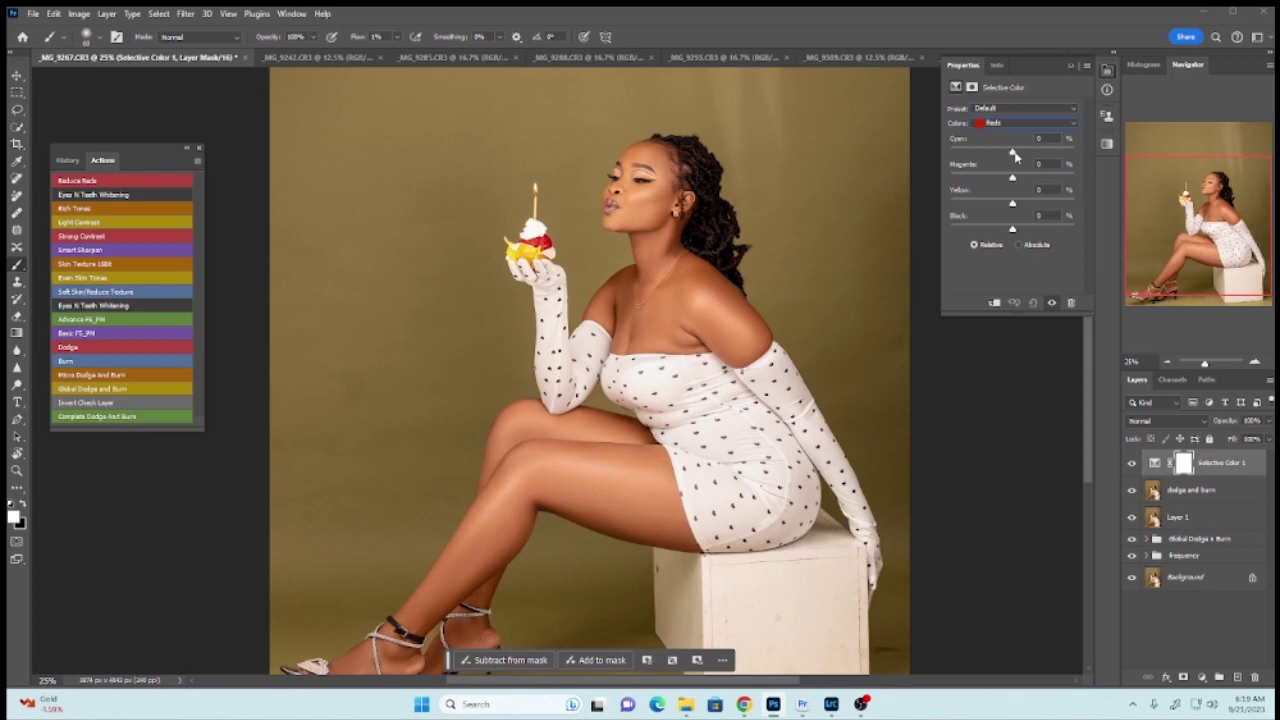
drag(1013, 152, 1004, 153)
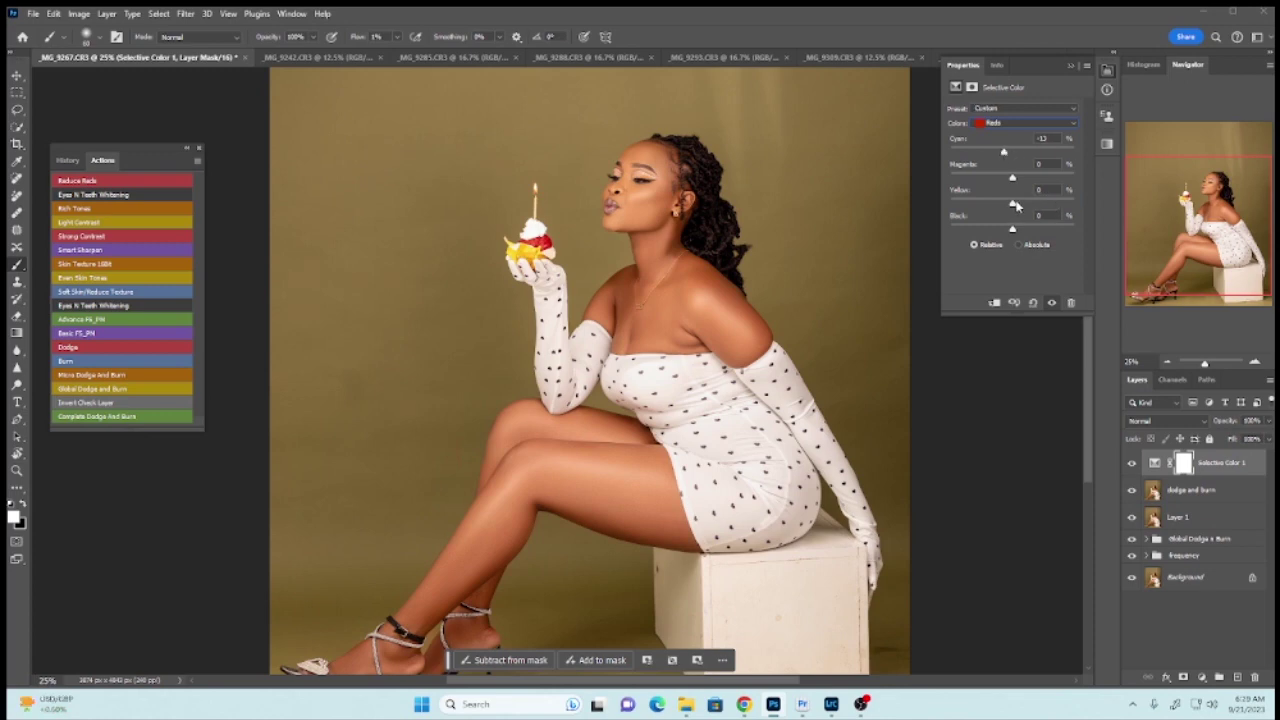
drag(1014, 205, 1020, 204)
- Set the Selective Color Yellows to Cyan -8 and Yellow -1, and undo the extra mask added to the layer
click(1021, 123)
click(999, 145)
drag(1000, 157, 1008, 155)
drag(1012, 204, 1009, 206)
drag(996, 206, 1011, 205)
click(1071, 67)
click(1186, 677)
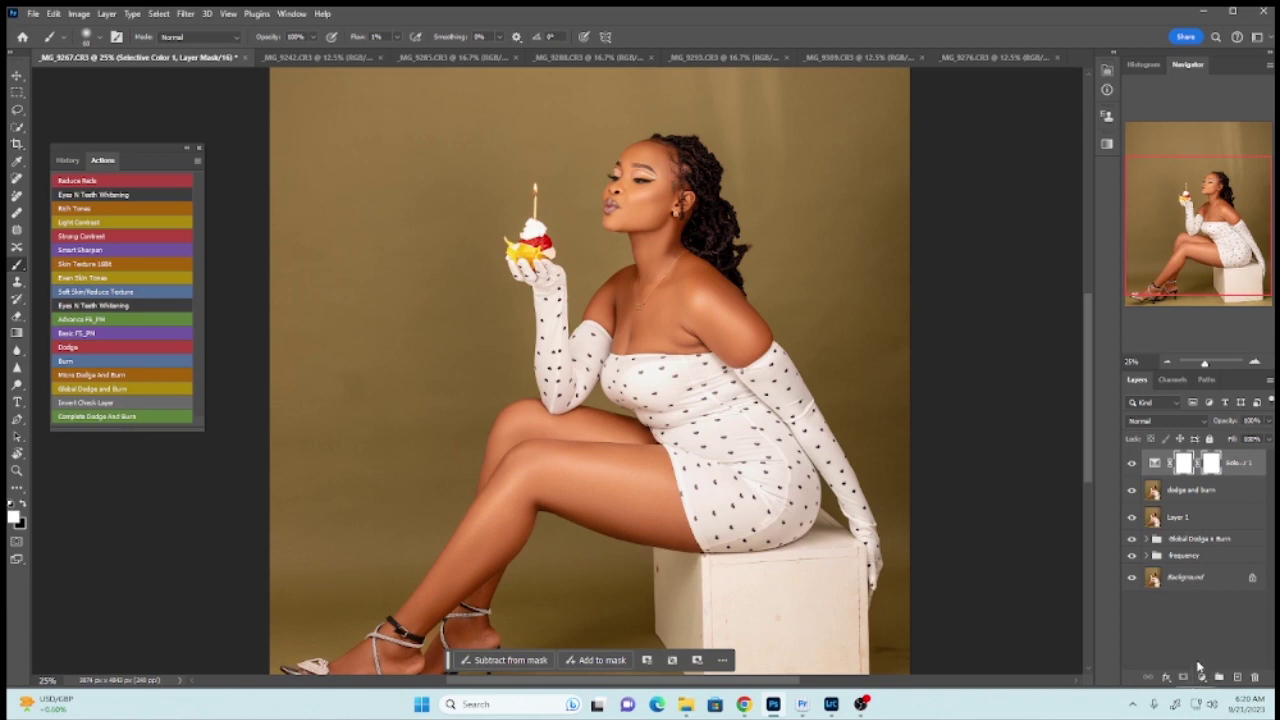
key(ctrl+z)
- Add a Color Lookup adjustment layer and load the 3D LUT file "lut 4.CUBE" from Downloads
click(1201, 679)
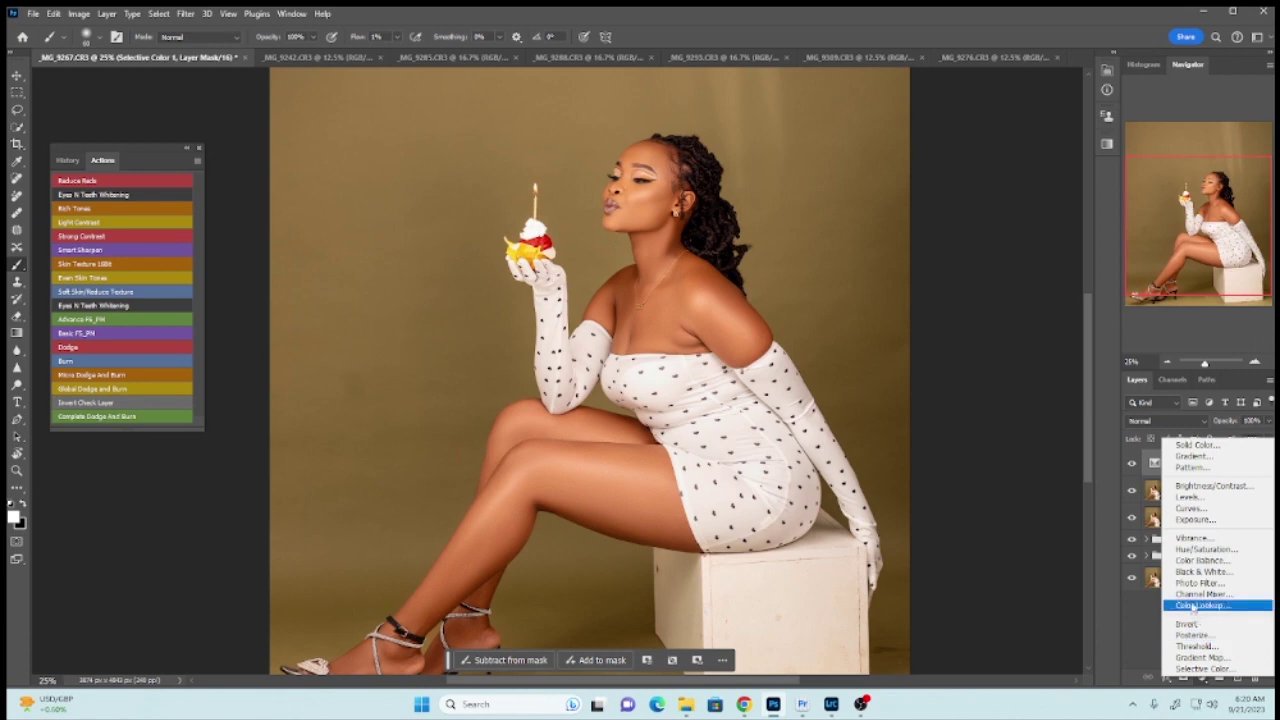
click(1194, 608)
click(1038, 110)
click(1032, 115)
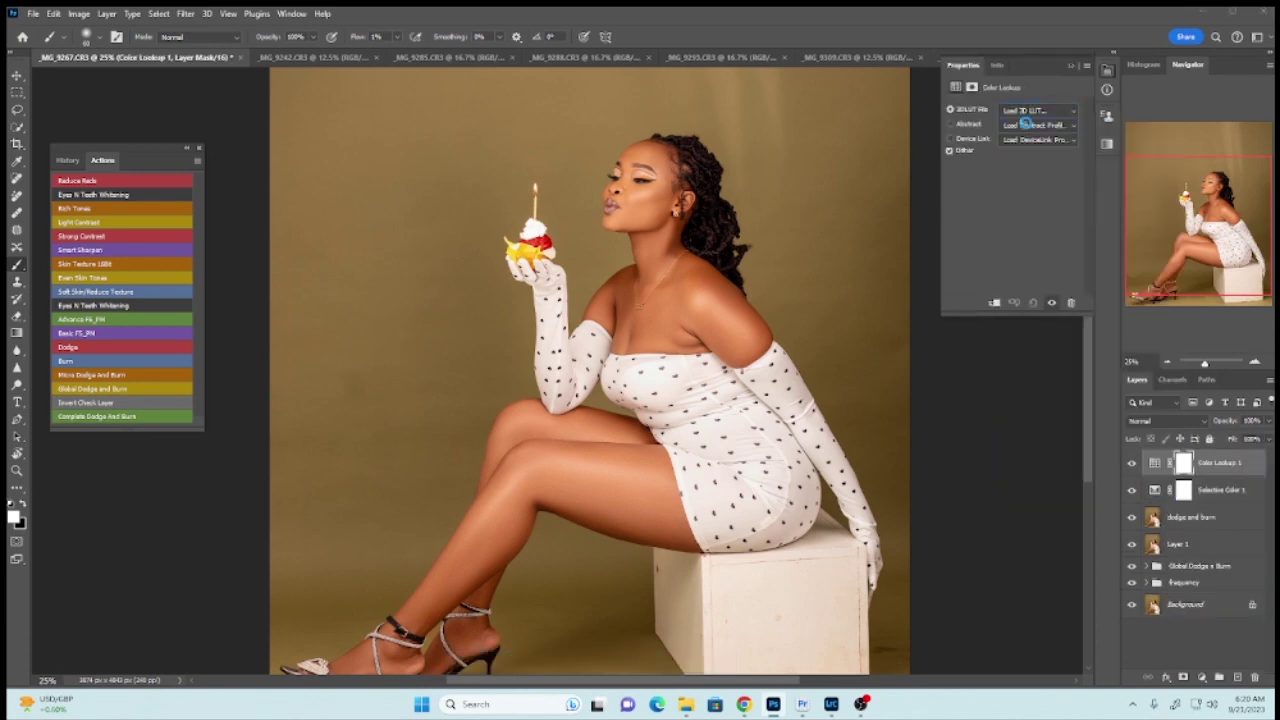
click(800, 180)
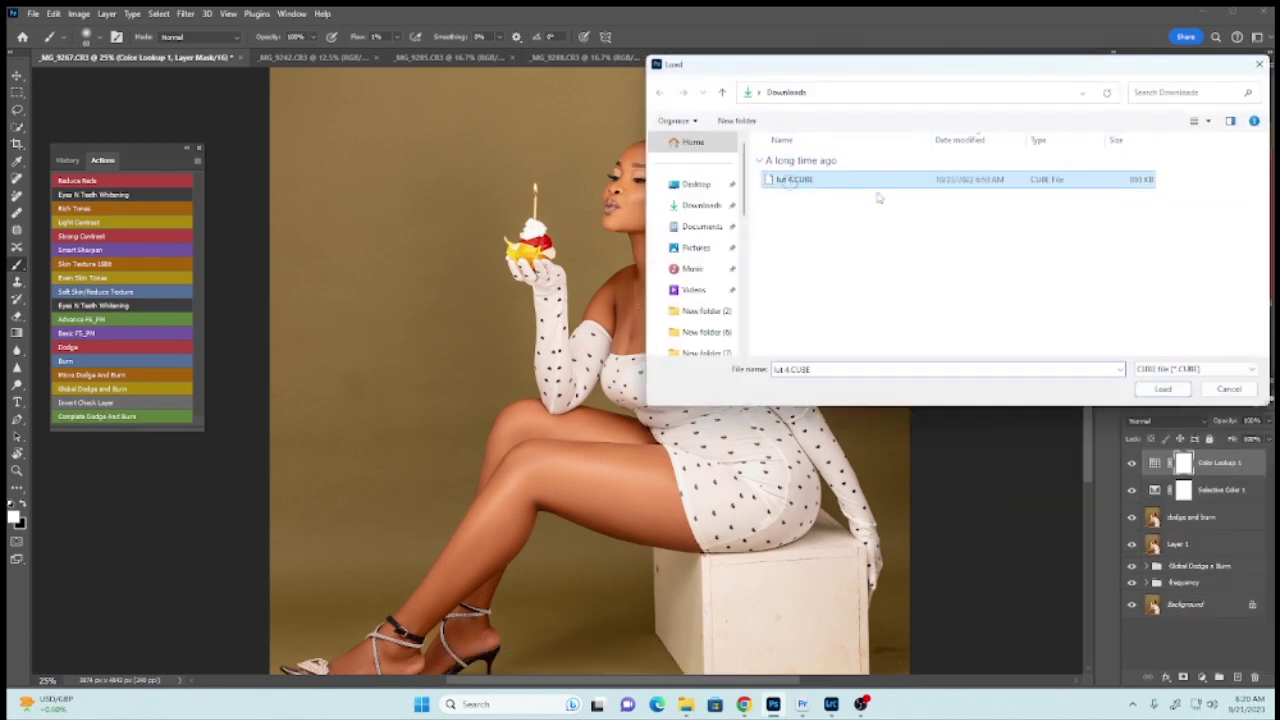
click(1162, 389)
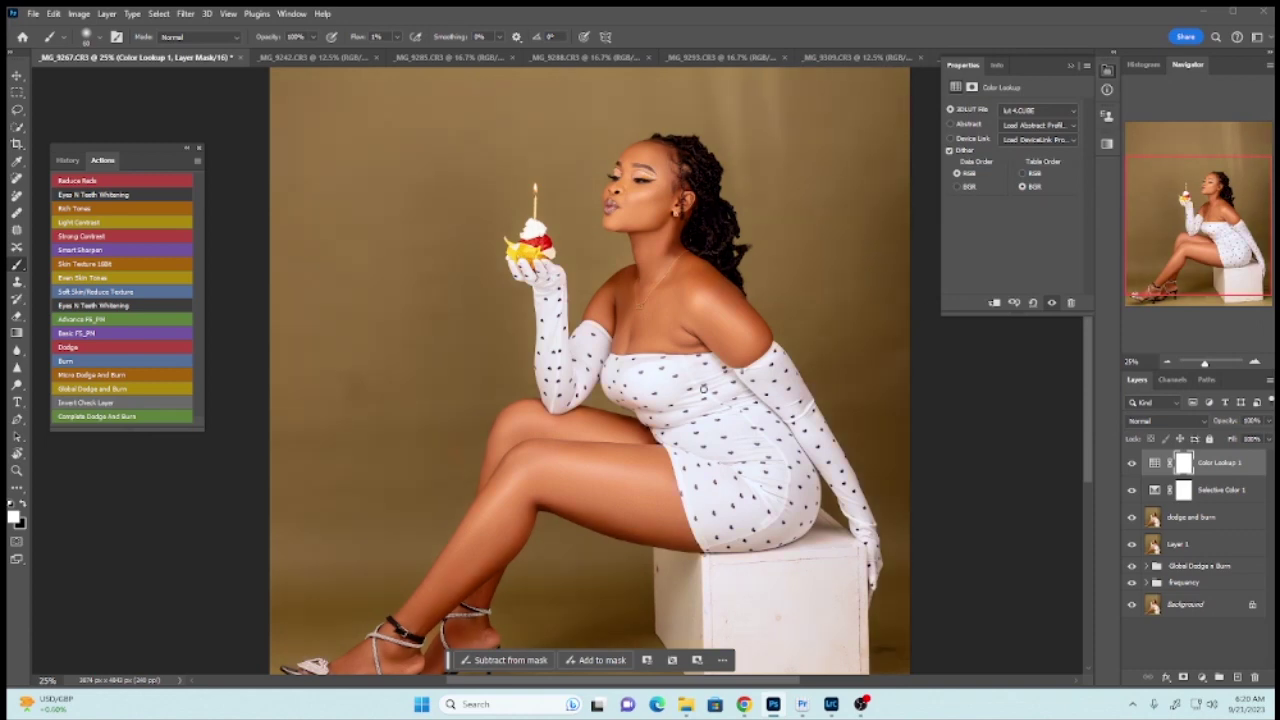
- Reduce the opacity of the Selective Color 1 layer and set the Color Lookup 1 layer to about 60% opacity
click(1268, 421)
drag(1265, 440, 1237, 444)
click(1240, 490)
click(1268, 421)
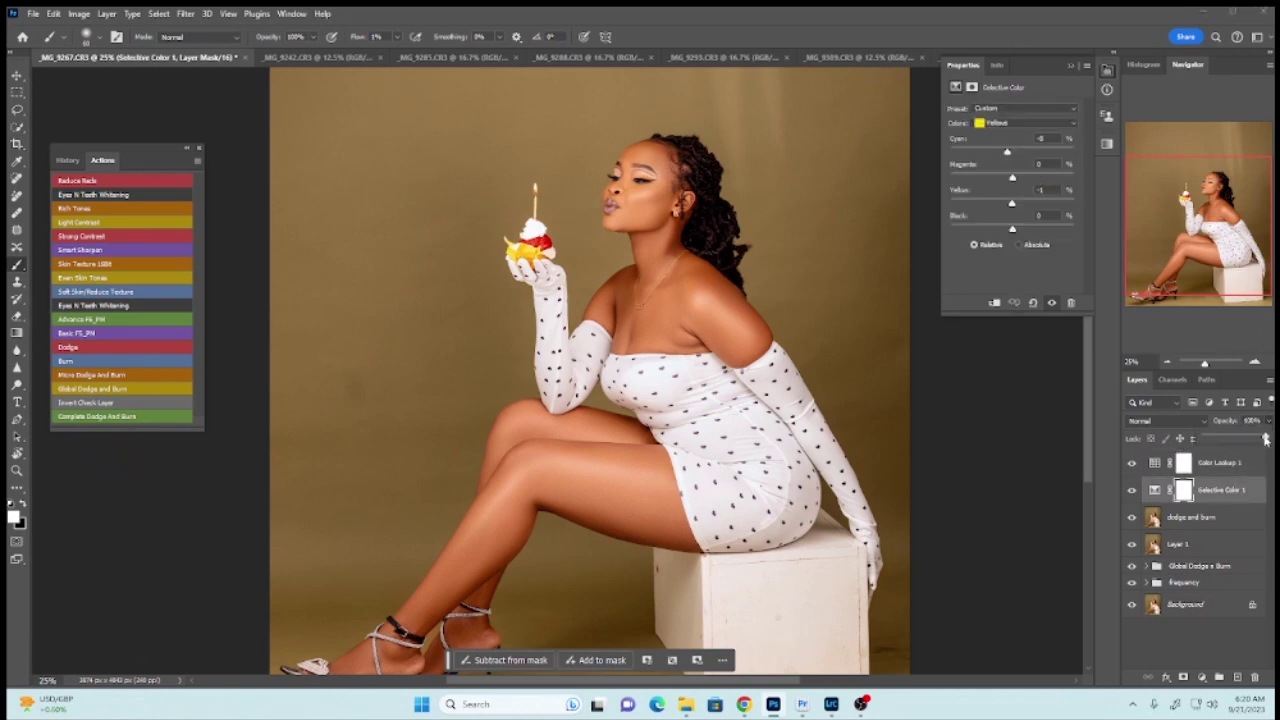
drag(1266, 440, 1243, 448)
click(1220, 462)
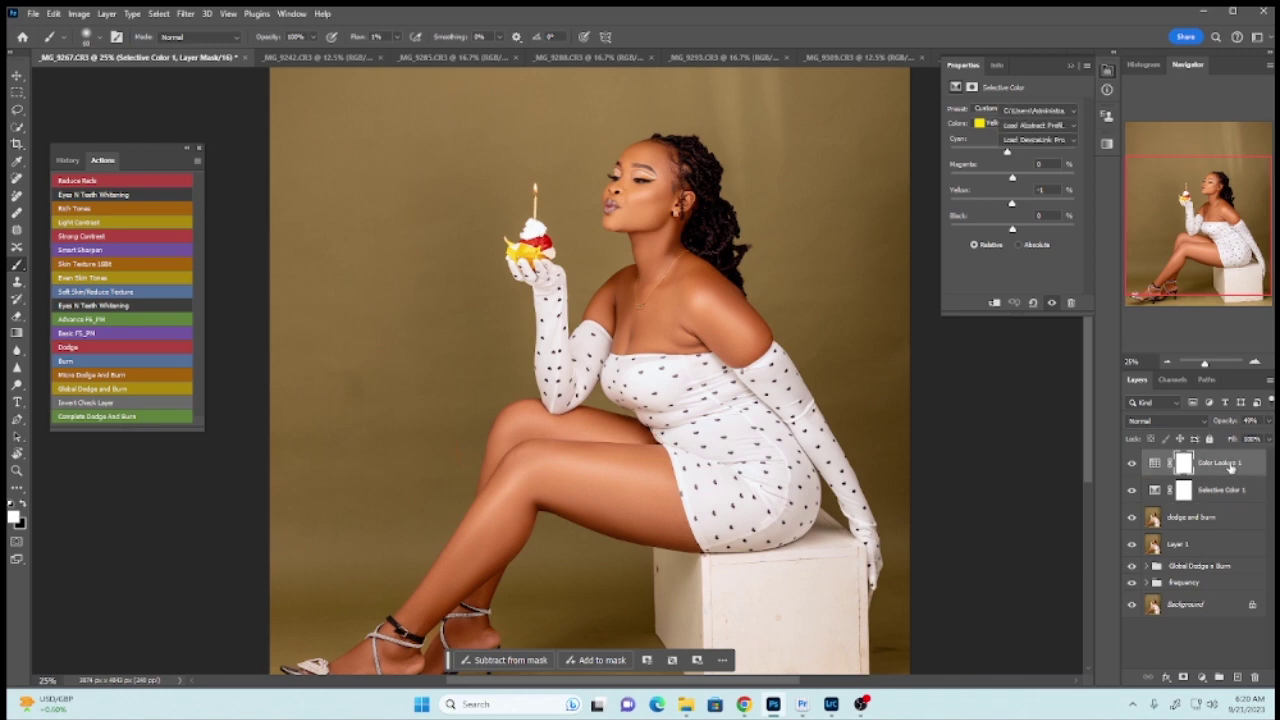
click(1268, 421)
mouse_move(1243, 444)
mouse_down()
mouse_move(1254, 440)
mouse_move(1236, 452)
mouse_up()
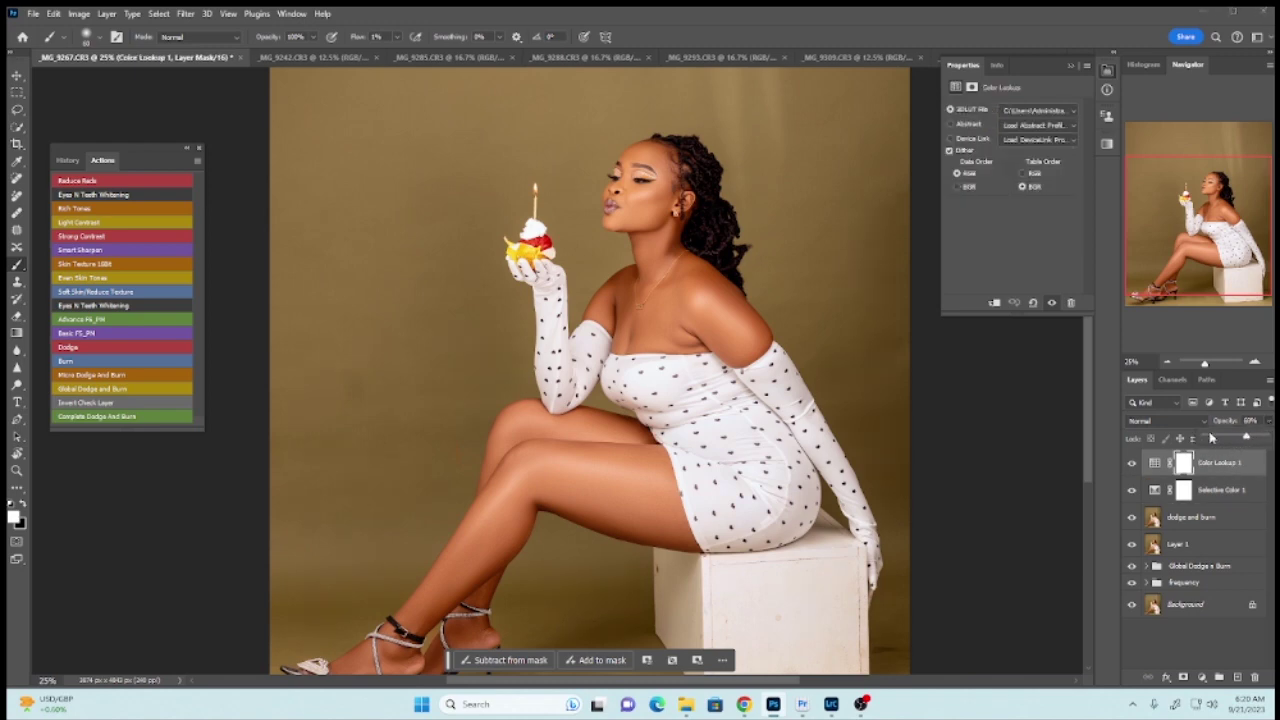
click(1210, 437)
- Group the Color Lookup 1 and Selective Color 1 layers and rename the group "color grading"
key(ctrl+minus)
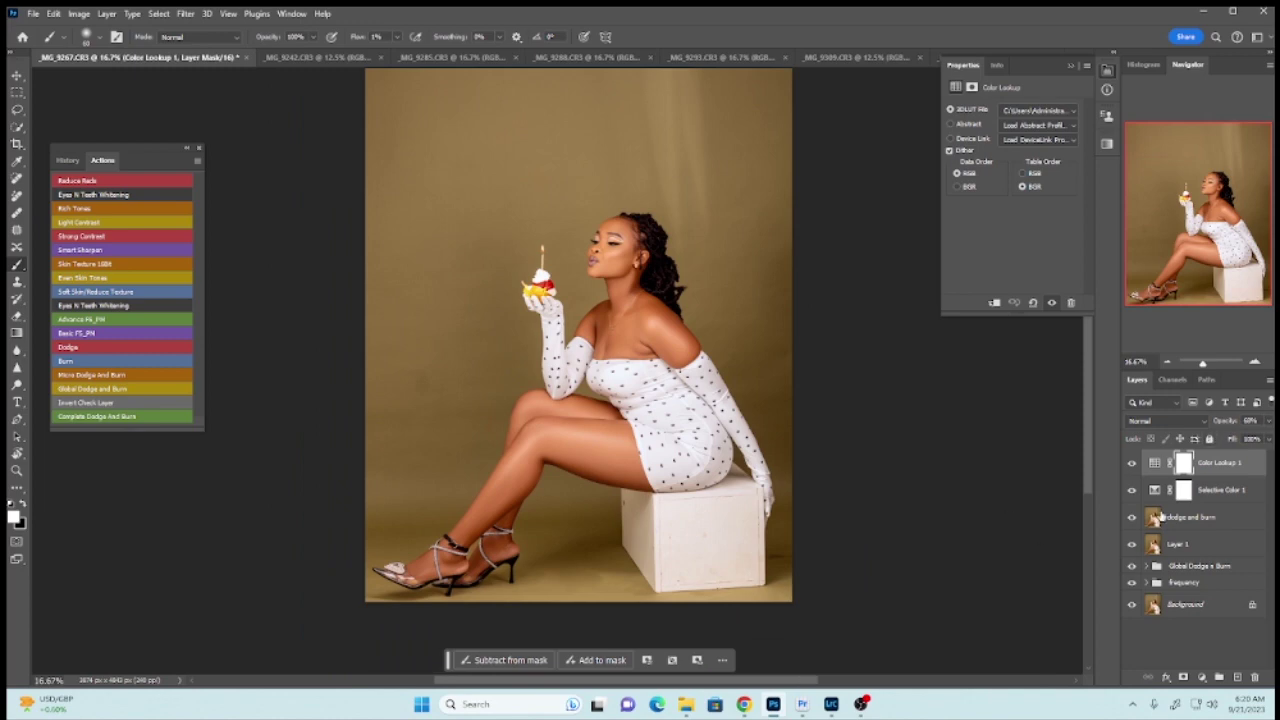
ctrl+click(1220, 490)
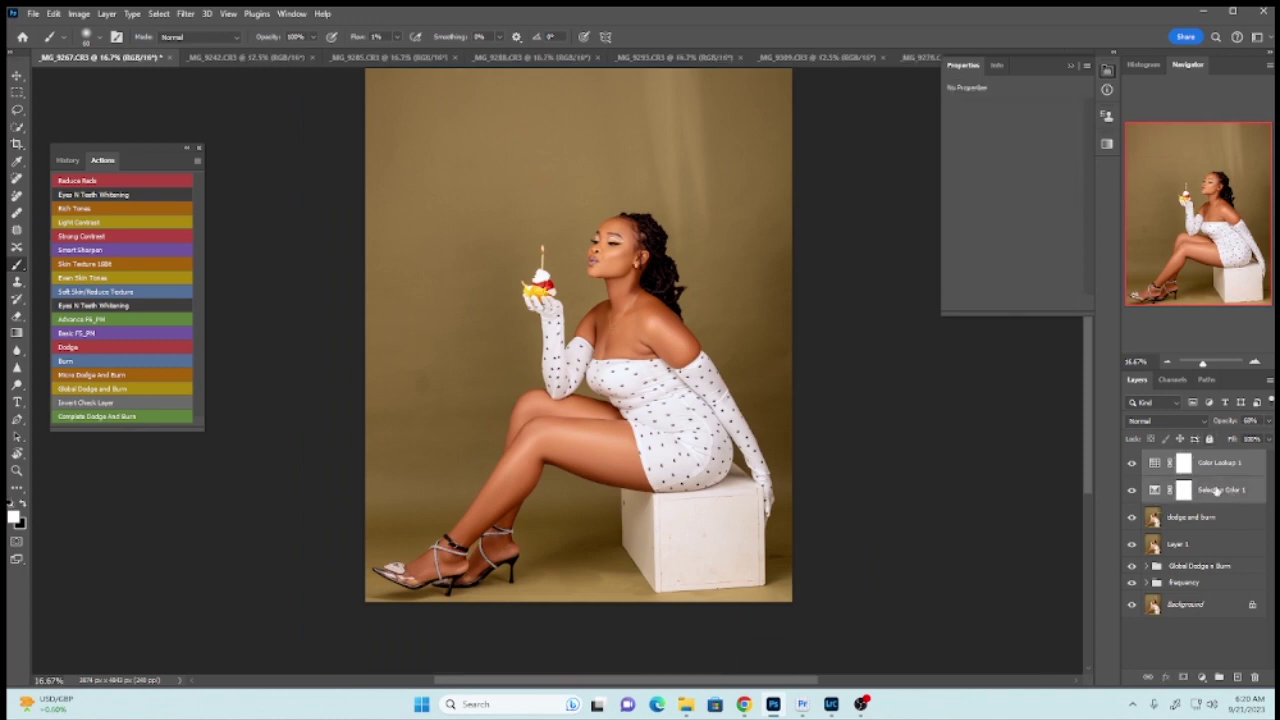
key(ctrl+g)
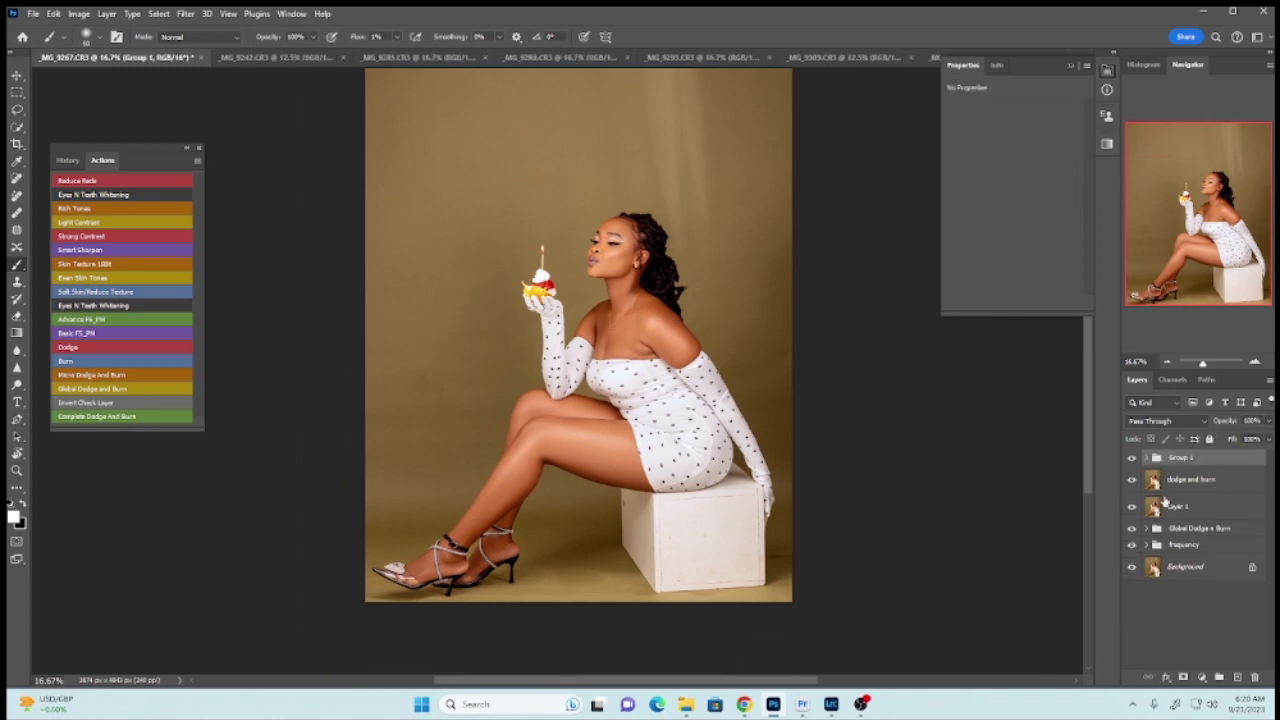
double_click(1178, 458)
text(c)
text(olor grading)
click(1182, 482)
click(1194, 462)
- Compare the full portrait with and without the "color grading" group
click(1132, 460)
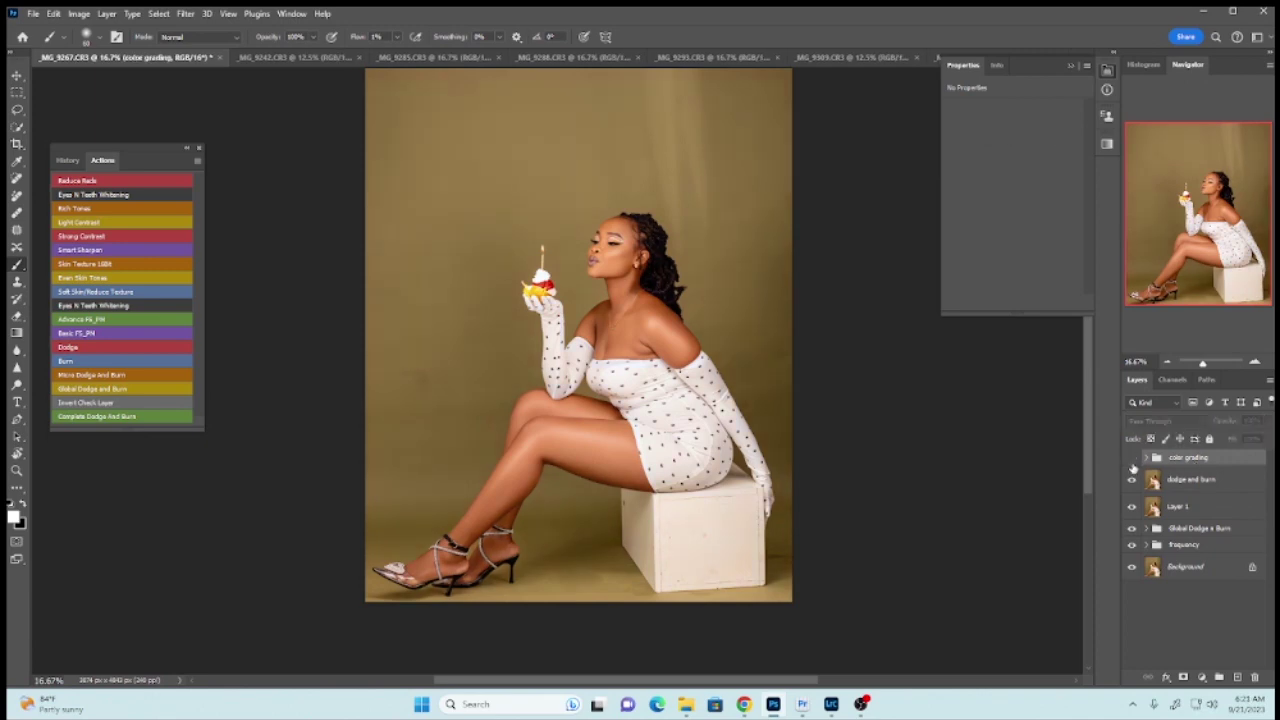
click(1132, 460)
click(1132, 460)
click(1132, 461)
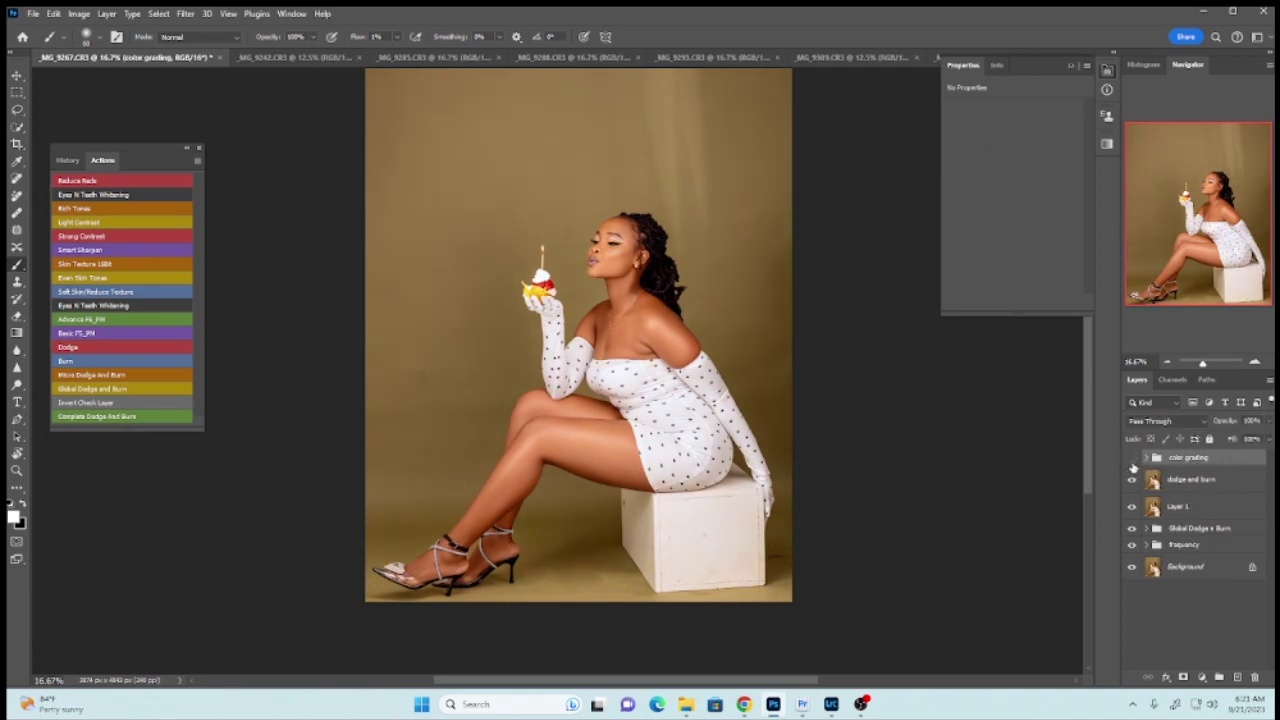
click(1132, 461)
- Hide the "color grading" group, duplicate the "dodge and burn" layer and mask the copy to the automatically selected subject
click(1150, 478)
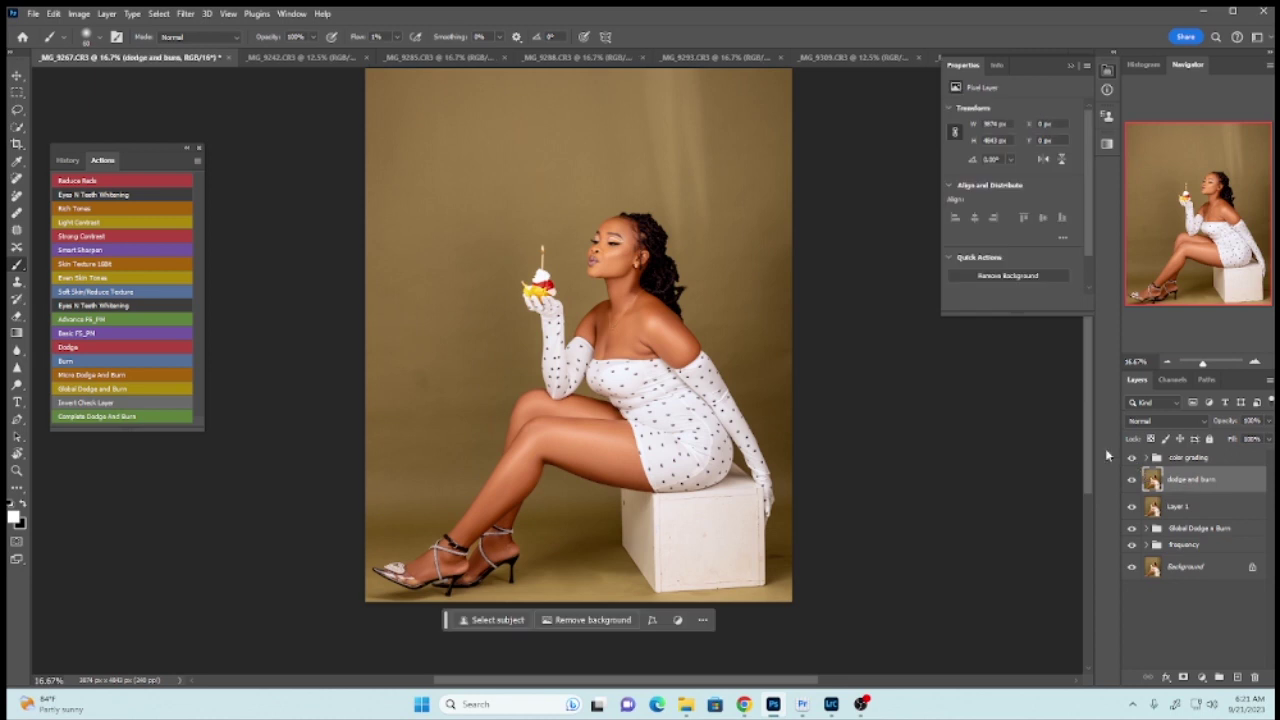
key(ctrl+j)
key(ctrl+e)
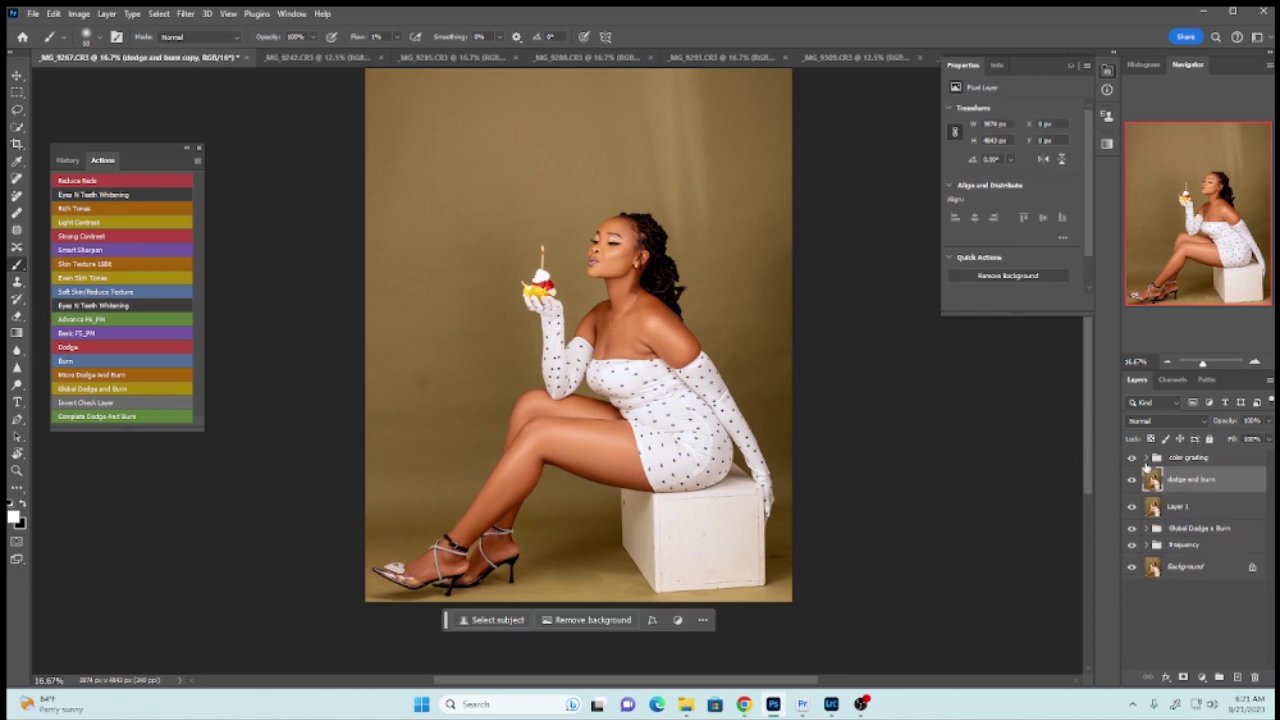
click(1132, 457)
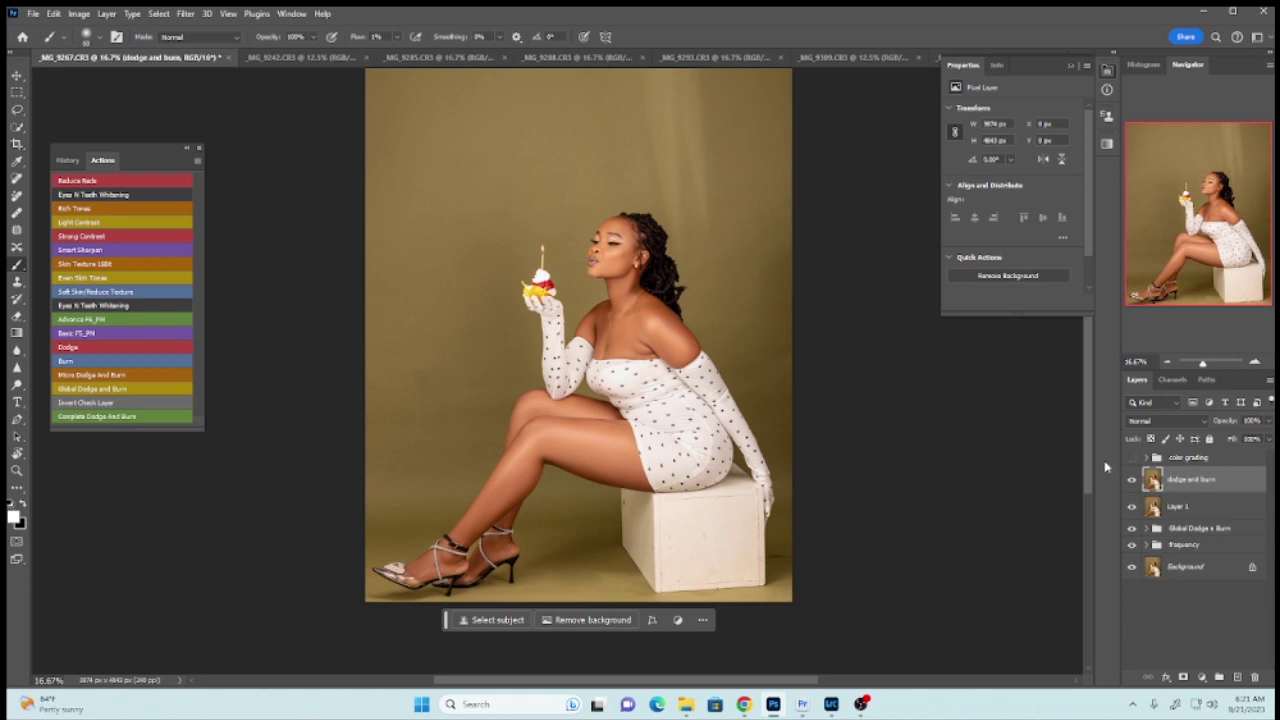
key(ctrl+j)
click(503, 621)
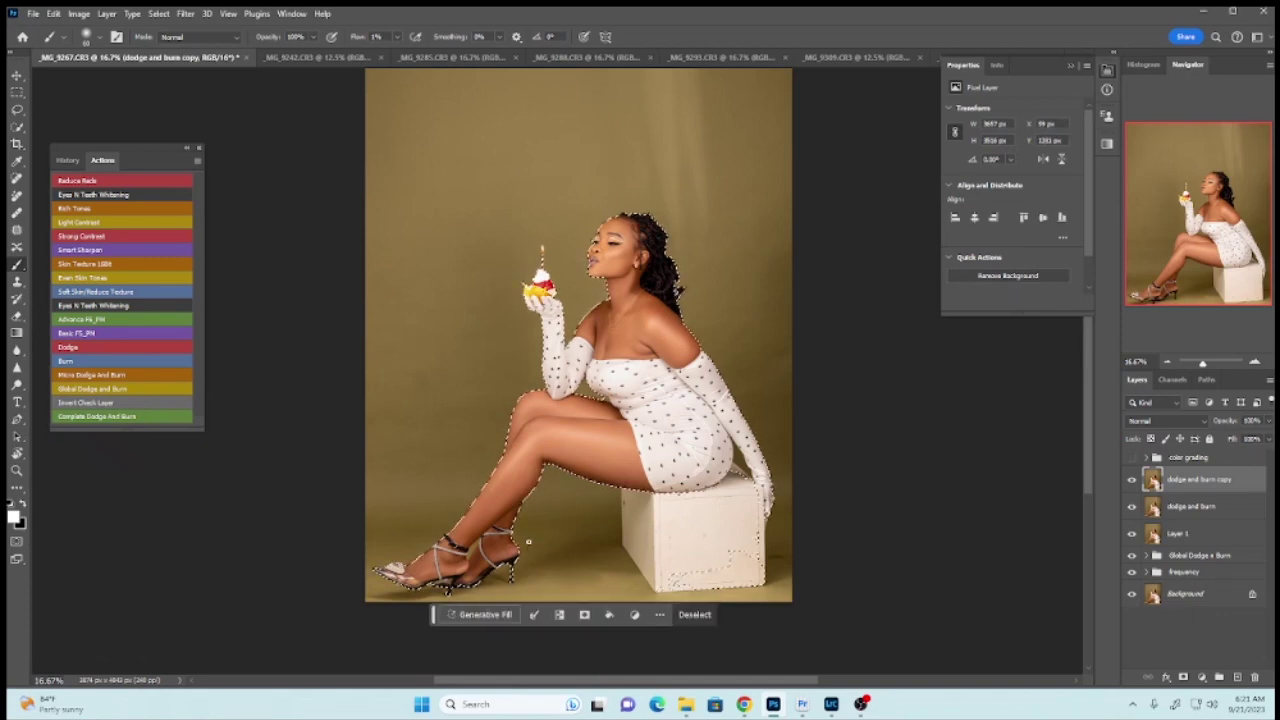
click(1183, 677)
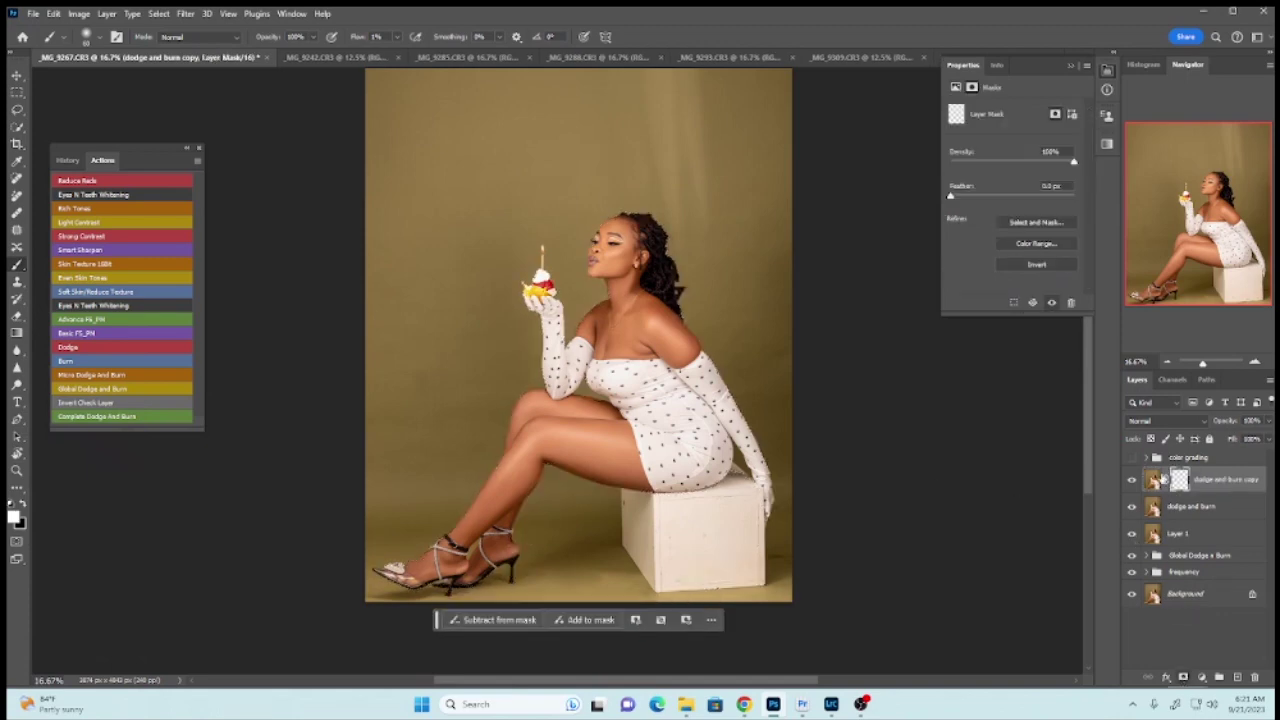
- Show the "color grading" group, add a layer mask and replace it with the subject mask from "dodge and burn copy"
click(1177, 460)
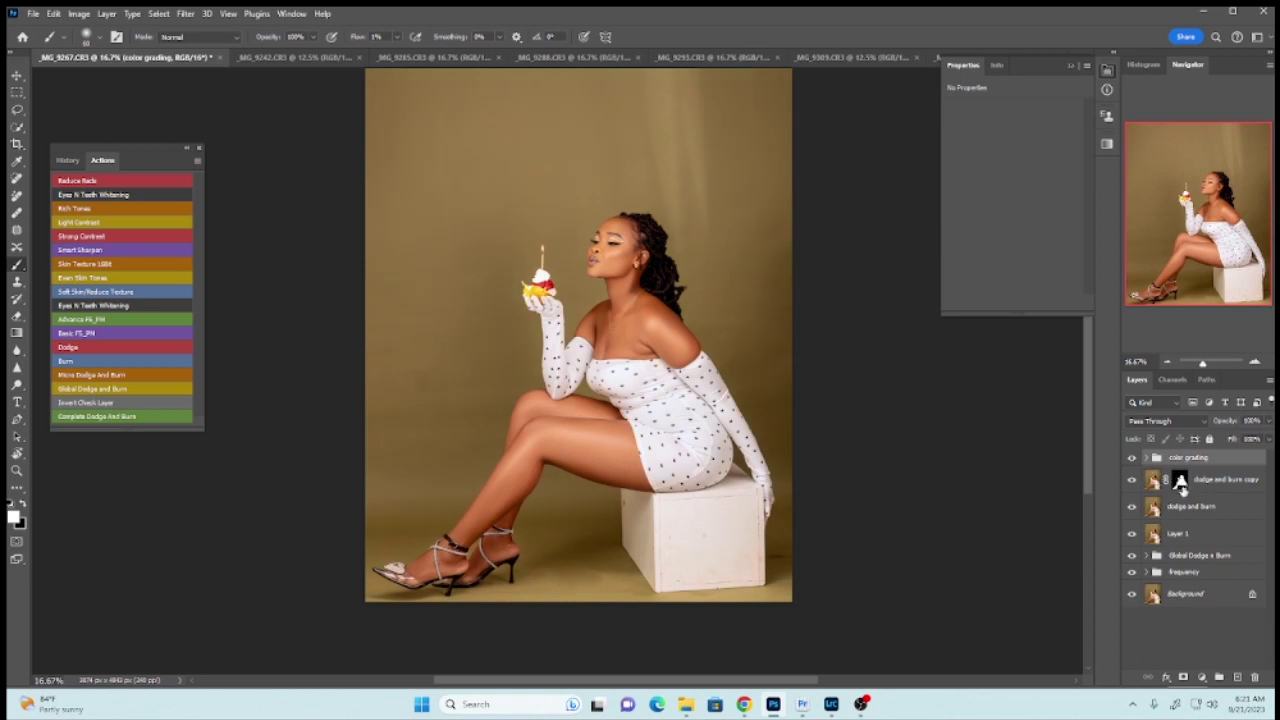
click(1181, 483)
click(1190, 457)
click(1183, 677)
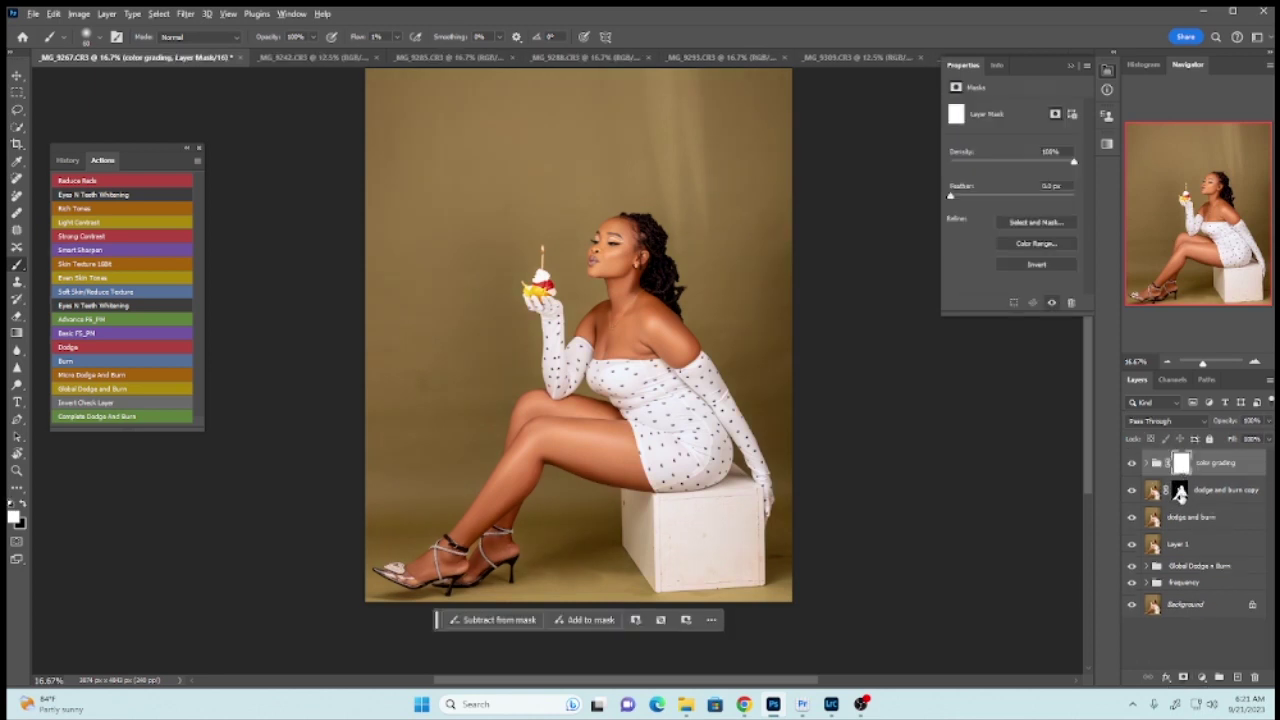
drag(1180, 490, 1182, 462)
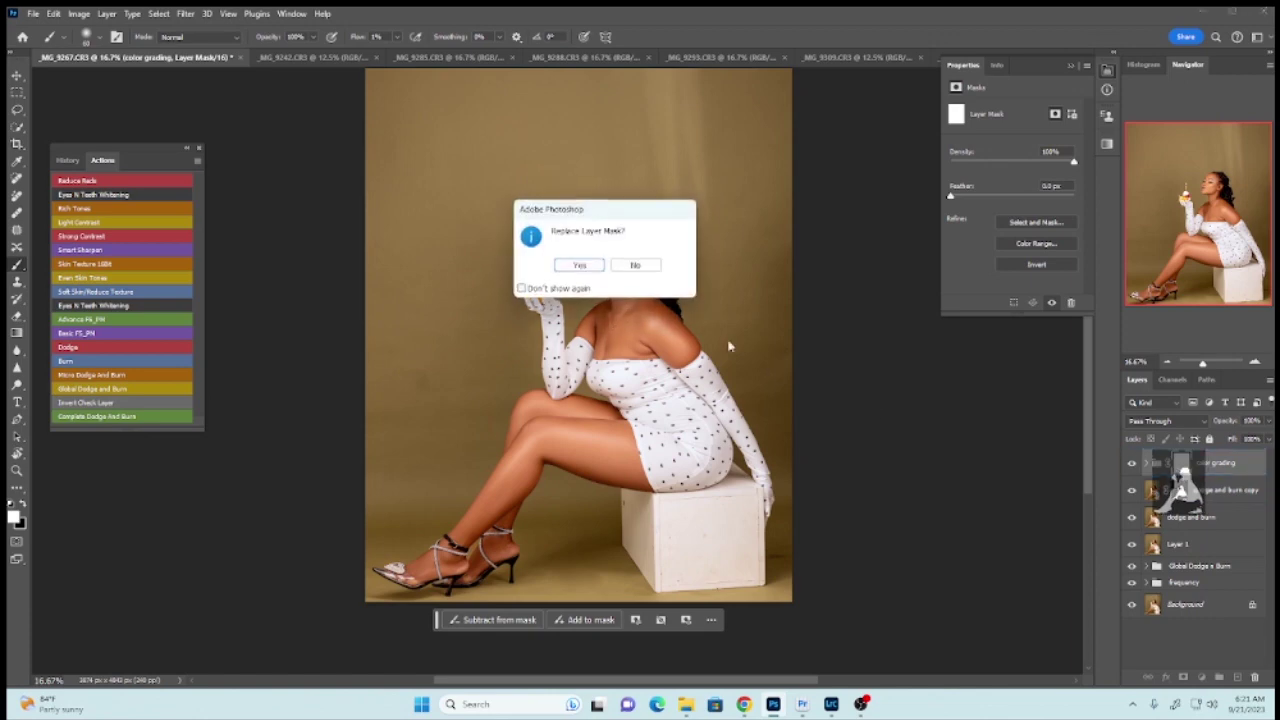
click(580, 265)
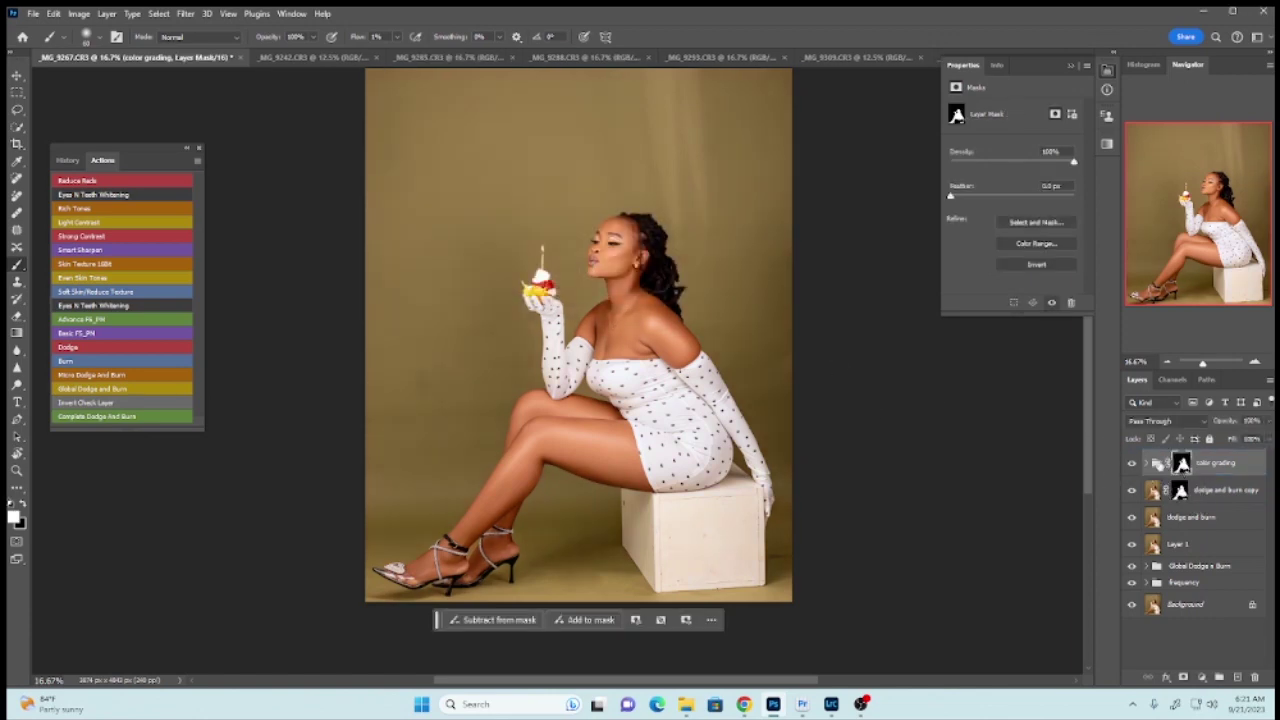
- Set the "color grading" group's opacity to 74% and check the grading on the body and legs up close
click(1268, 421)
drag(1266, 439, 1251, 440)
key(ctrl+plus)
key(ctrl+plus)
key(ctrl+plus)
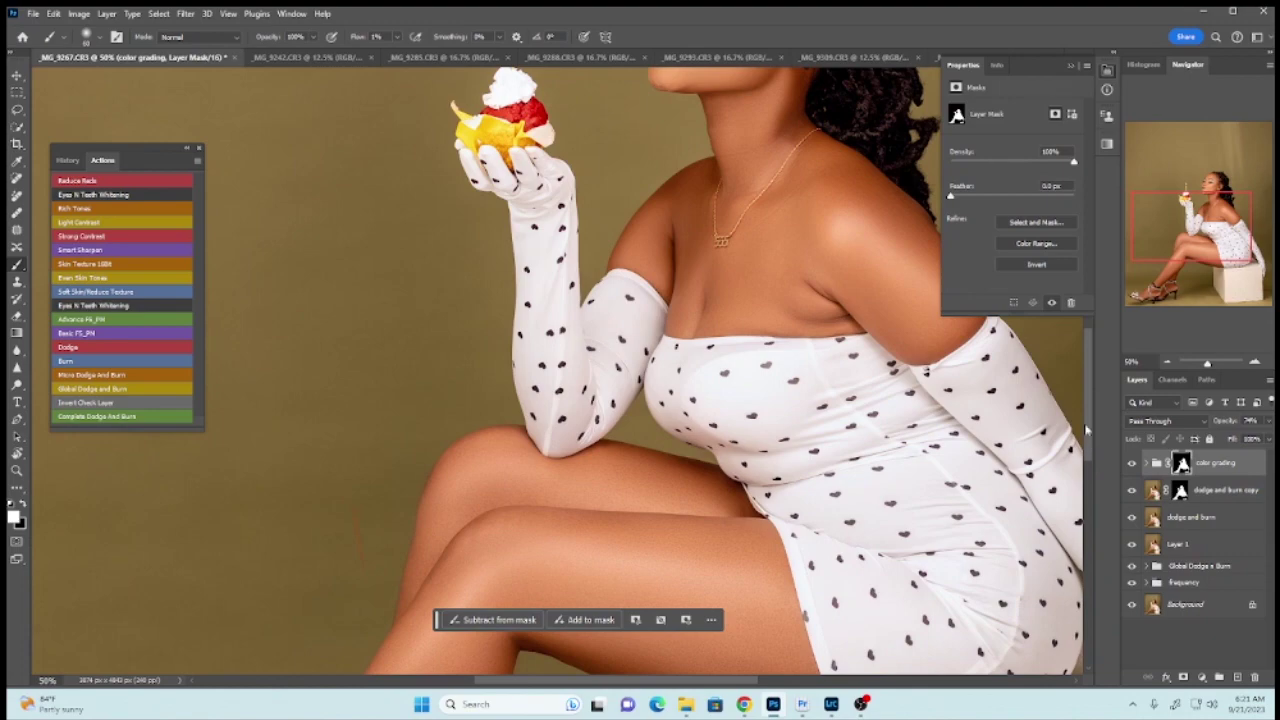
drag(1086, 430, 1092, 520)
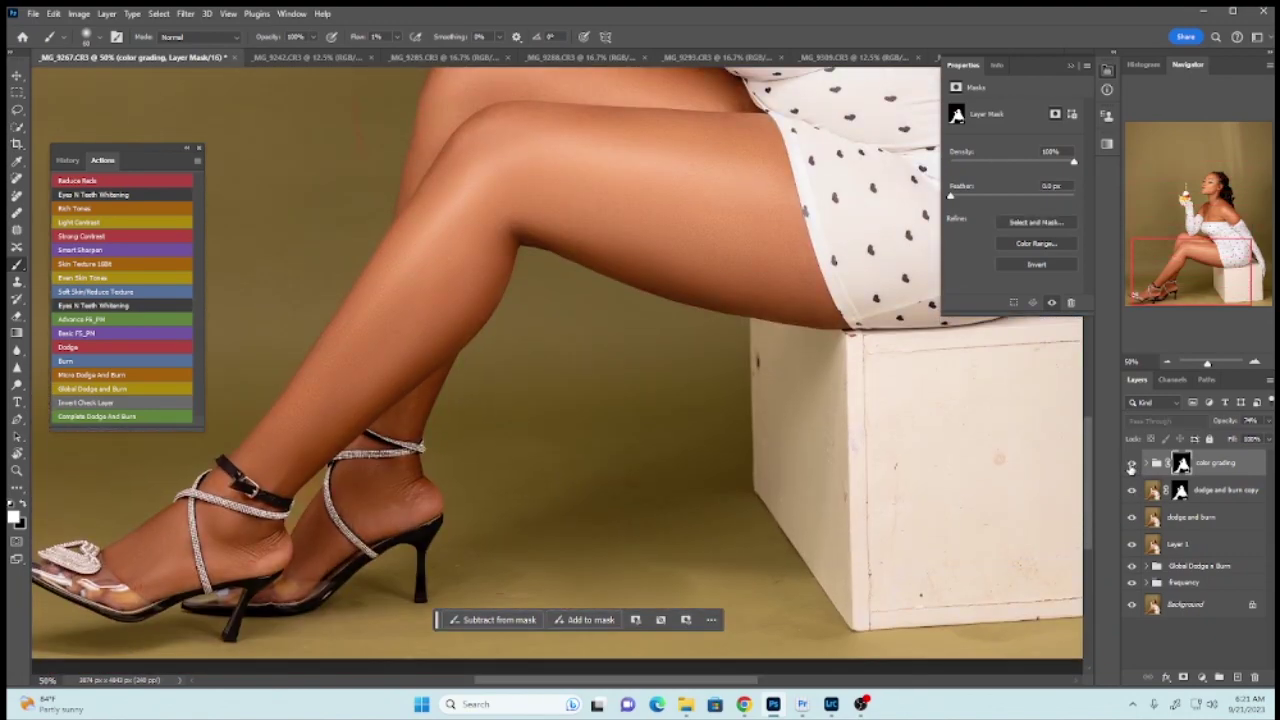
key(ctrl+minus)
key(ctrl+minus)
key(ctrl+minus)
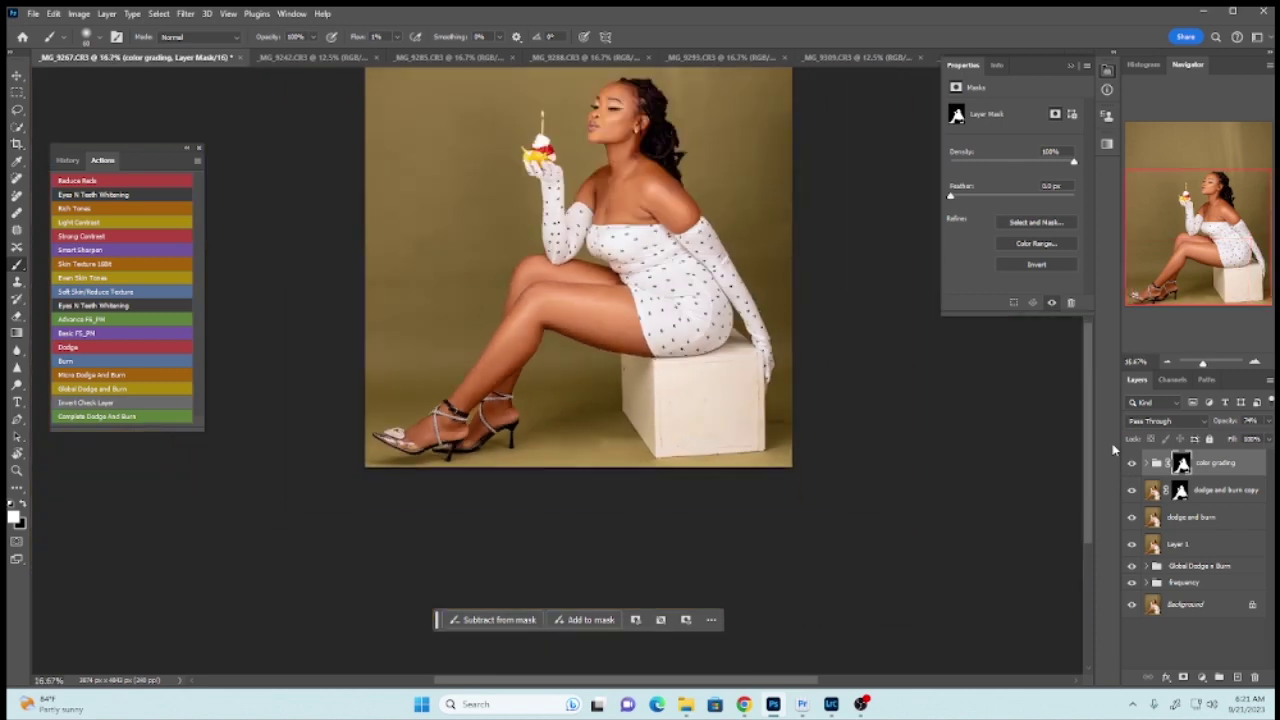
drag(1090, 453, 1098, 420)
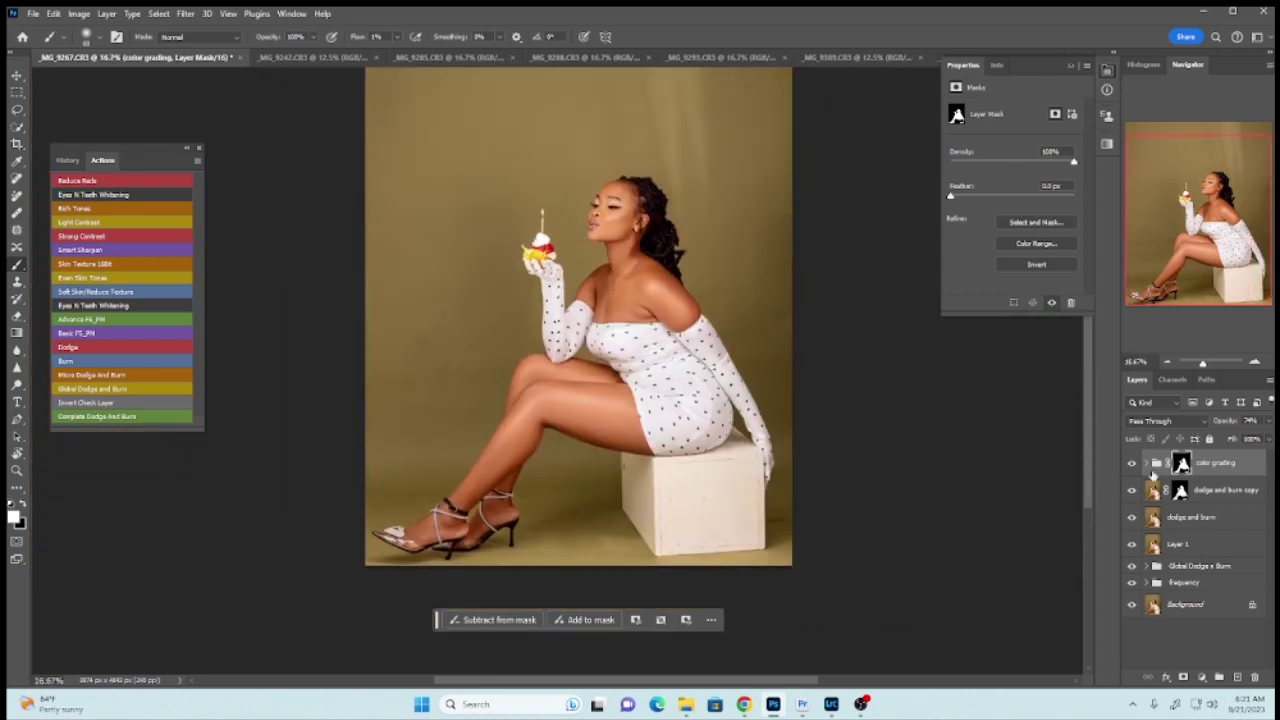
shift+click(1183, 606)
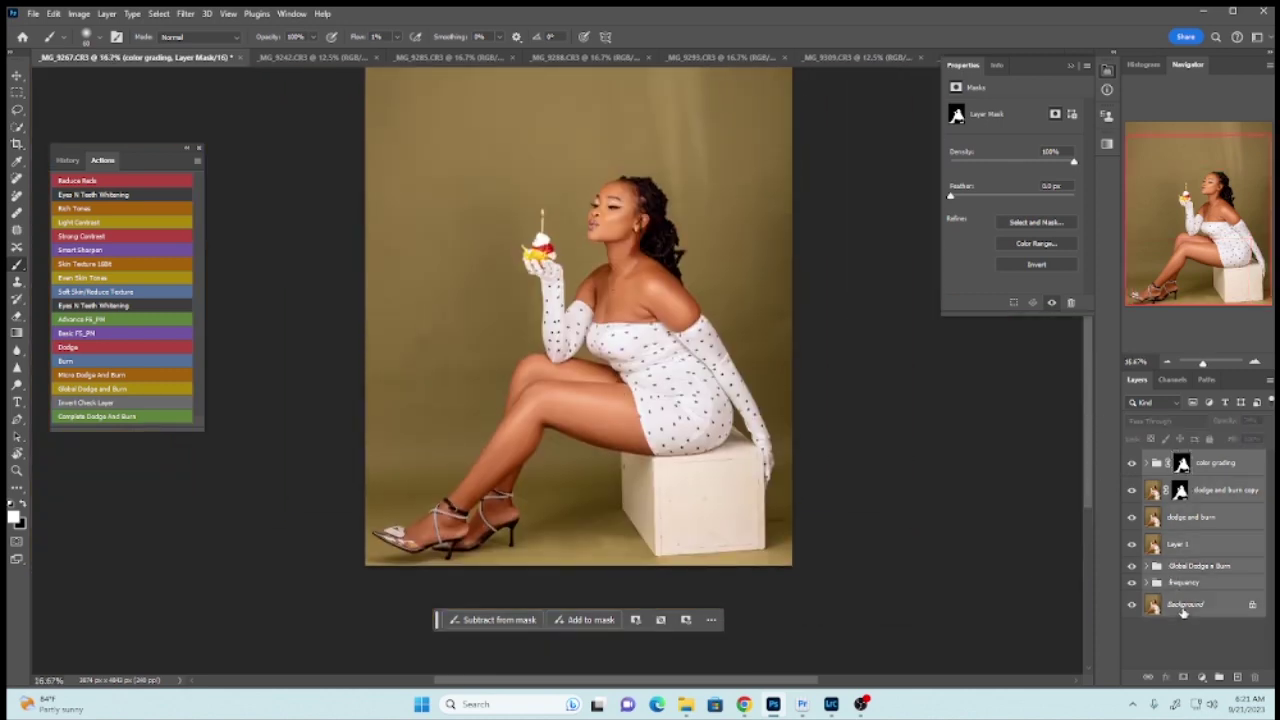
right_click(1183, 606)
key(Escape)
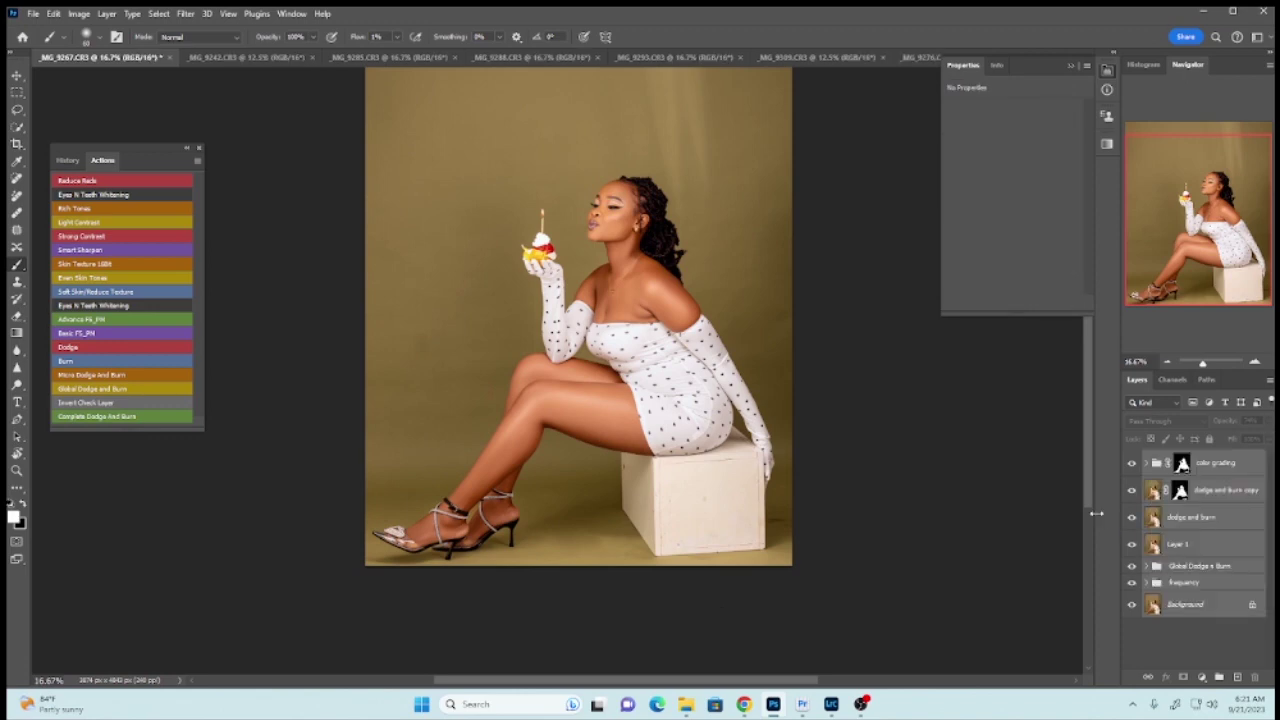
- Stamp all visible layers into a new top layer and select the woman together with the whole white box
click(1182, 463)
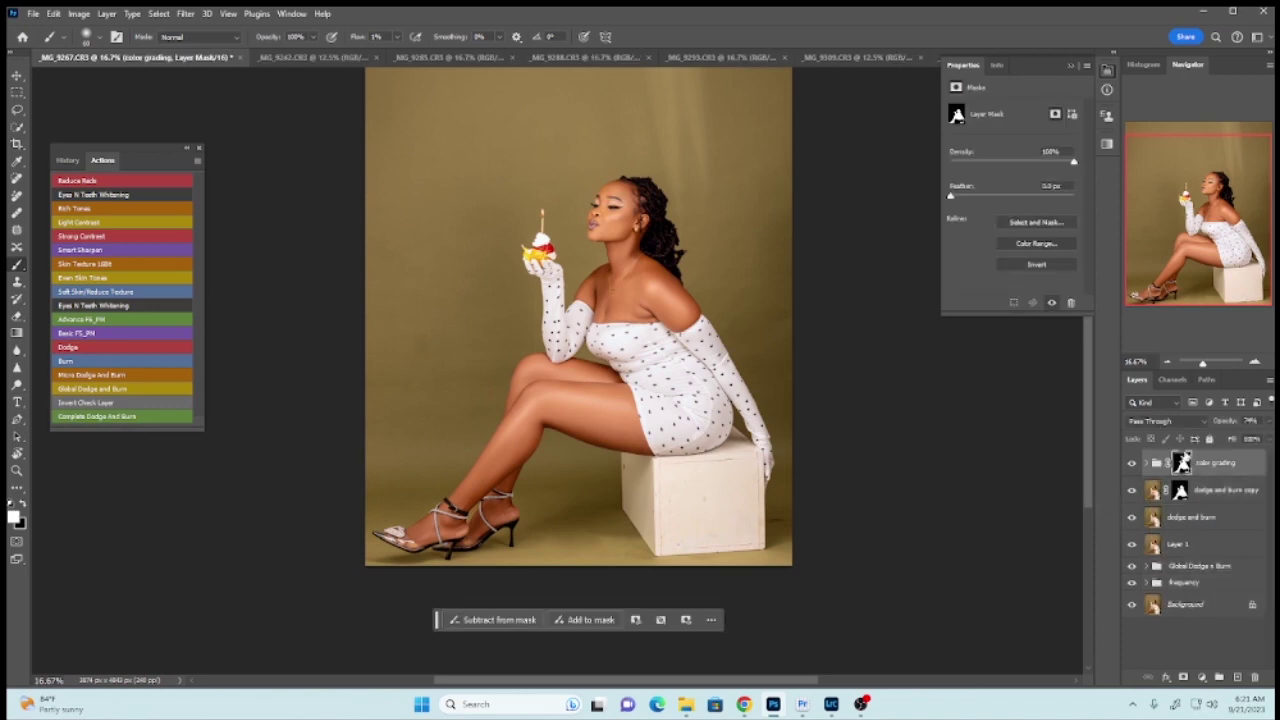
key(ctrl+shift+alt+e)
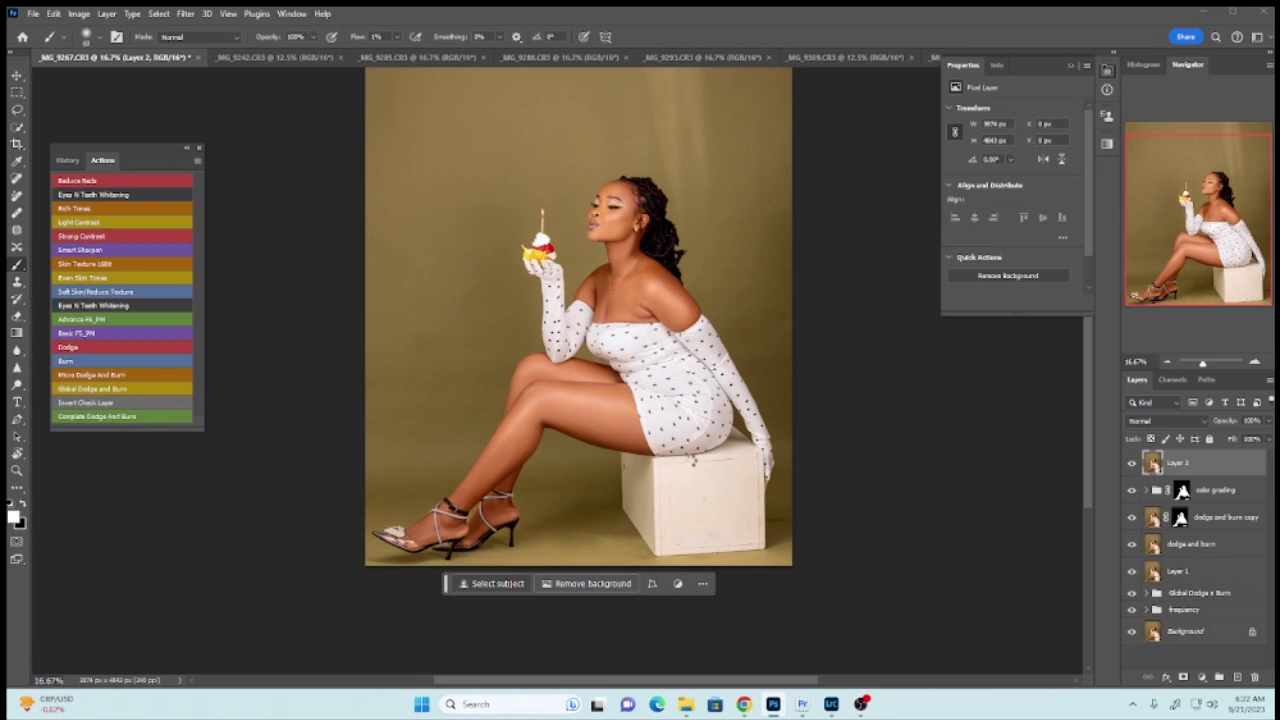
click(492, 583)
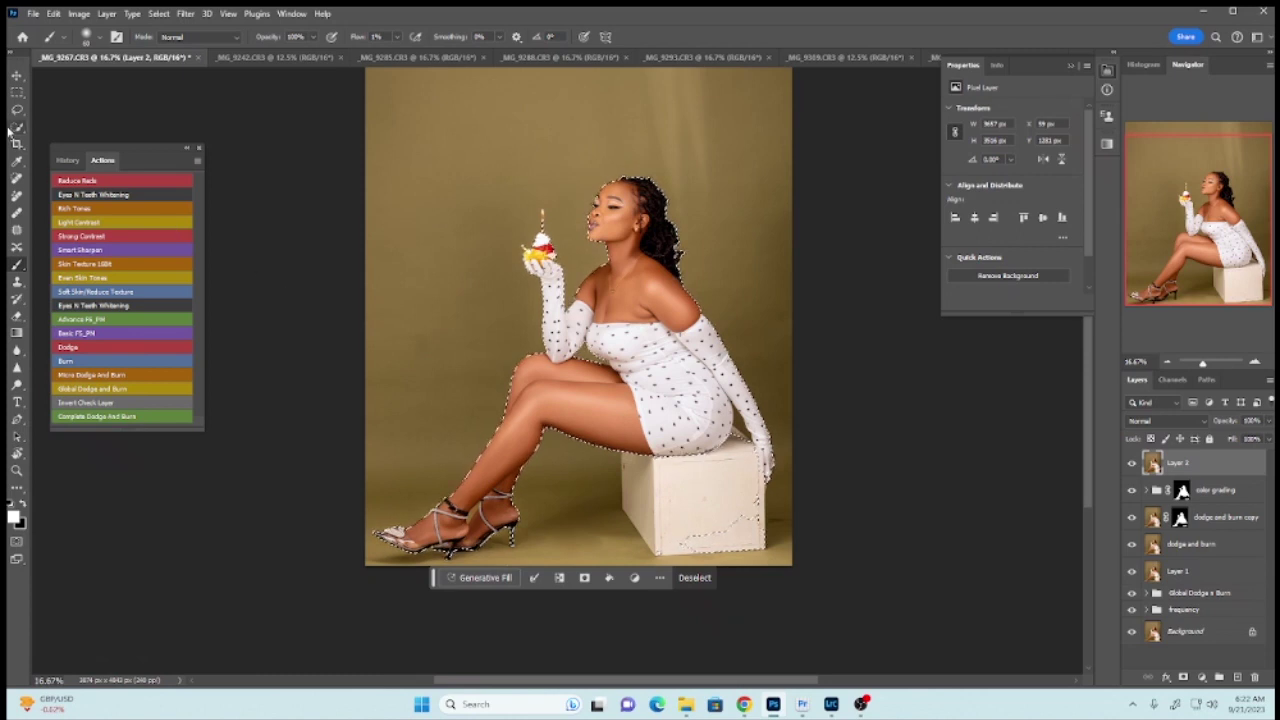
click(17, 127)
click(68, 140)
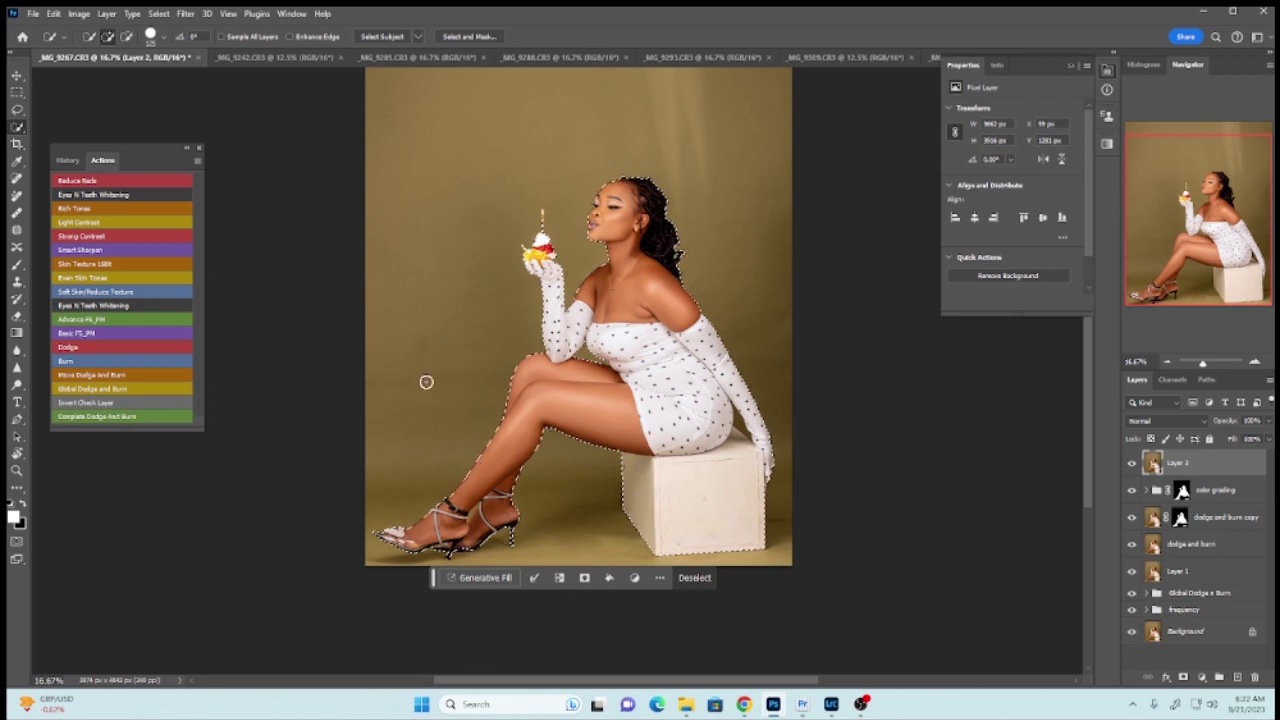
- Expand the selection around the woman and the box and apply it as a layer mask on "Layer 2"
click(160, 14)
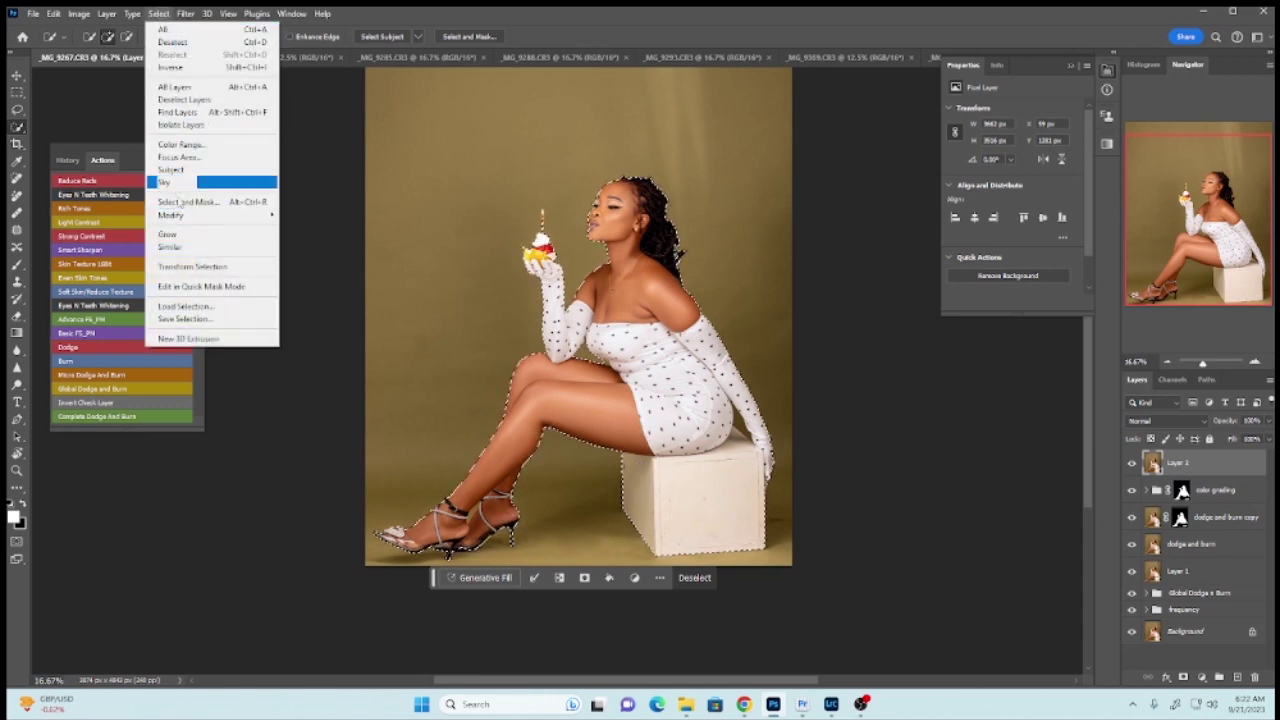
mouse_move(150, 215)
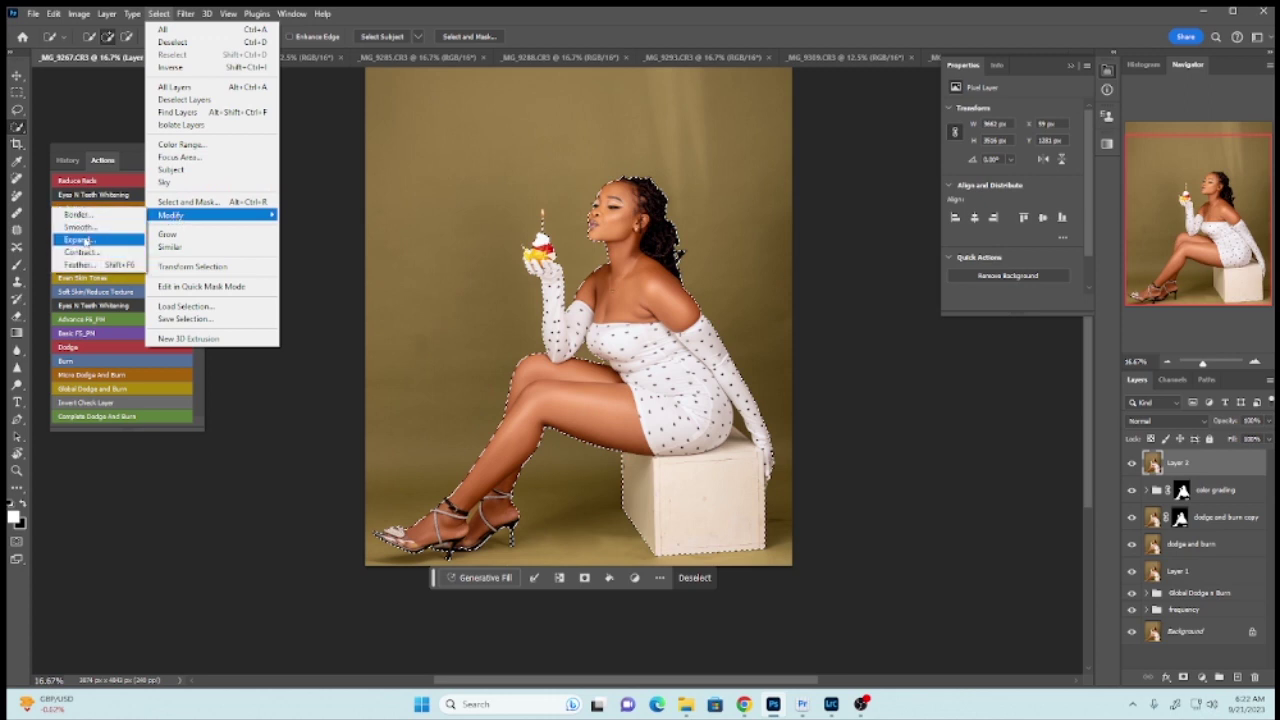
click(80, 239)
click(702, 224)
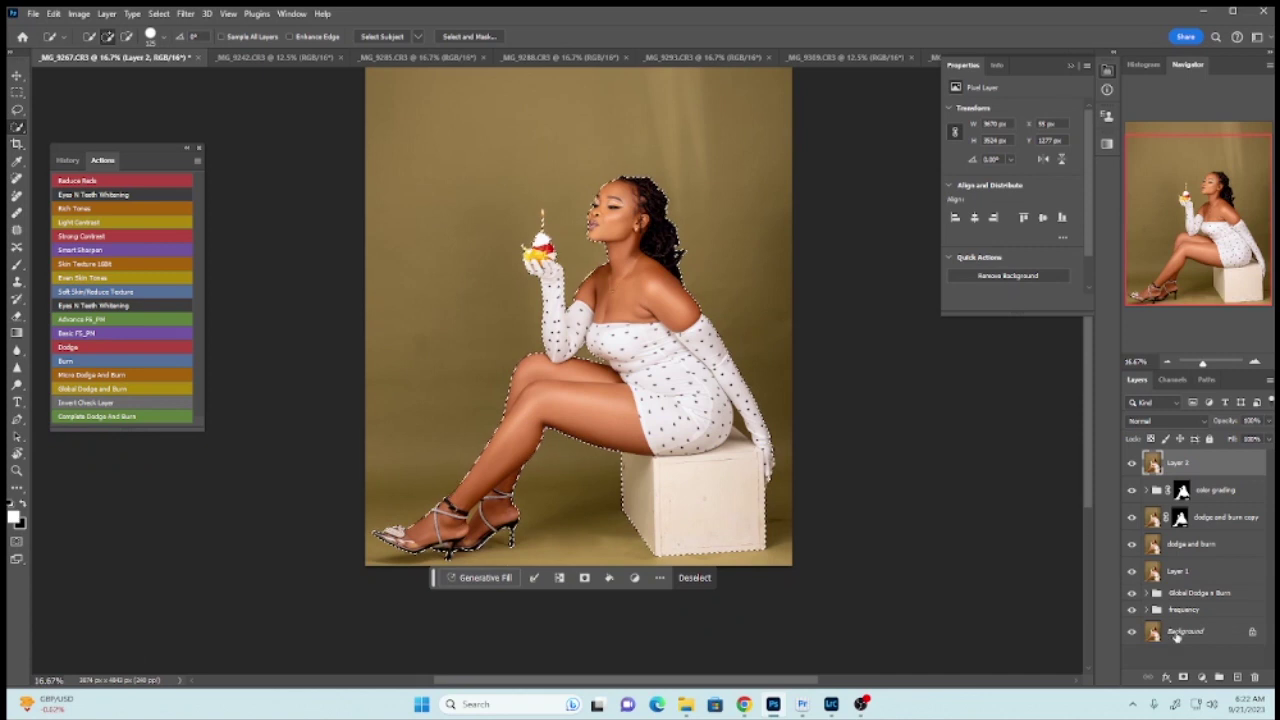
click(1184, 677)
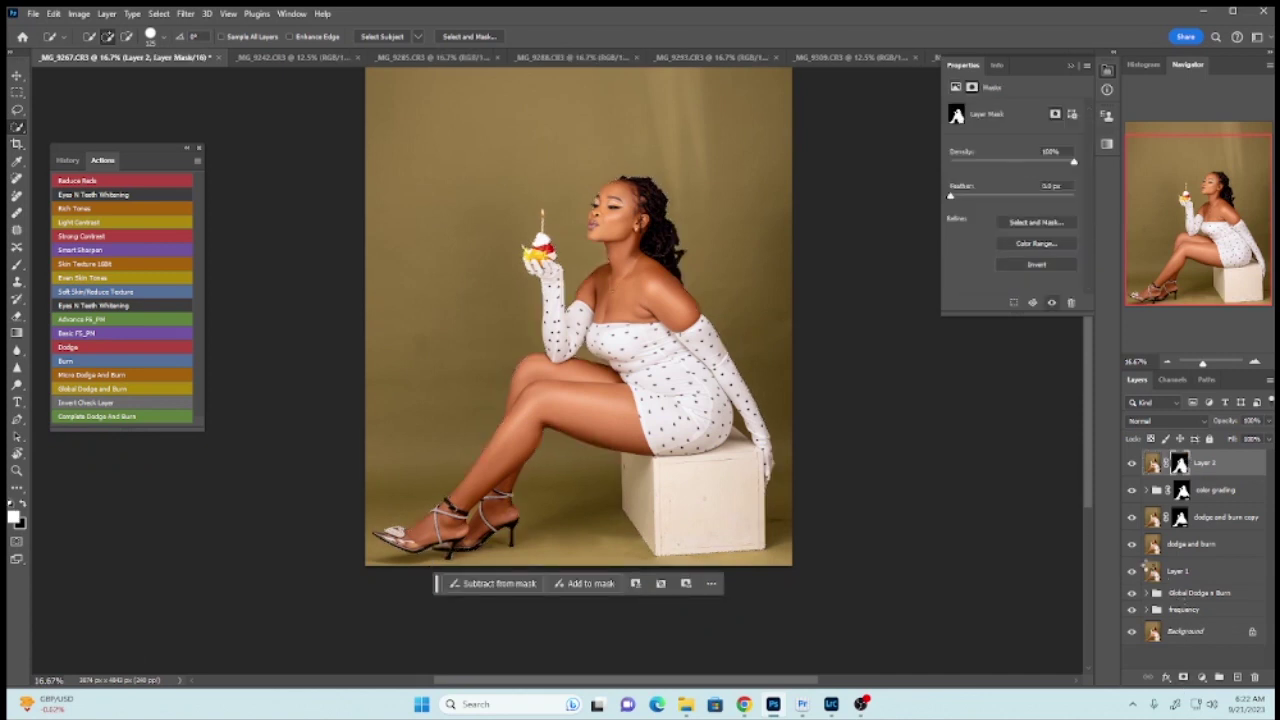
- Stamp all visible layers into a new top layer and mask it with the selection loaded from "Layer 2"'s mask
key(ctrl+shift+alt+e)
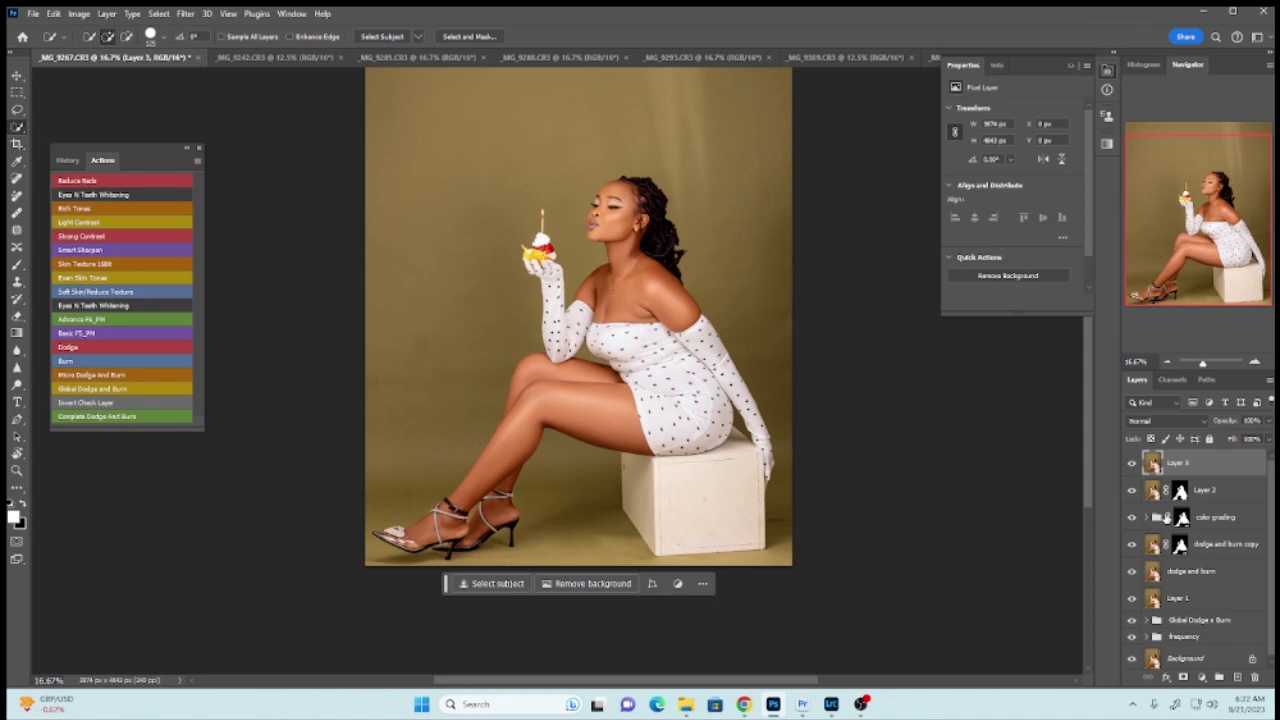
ctrl+click(1181, 492)
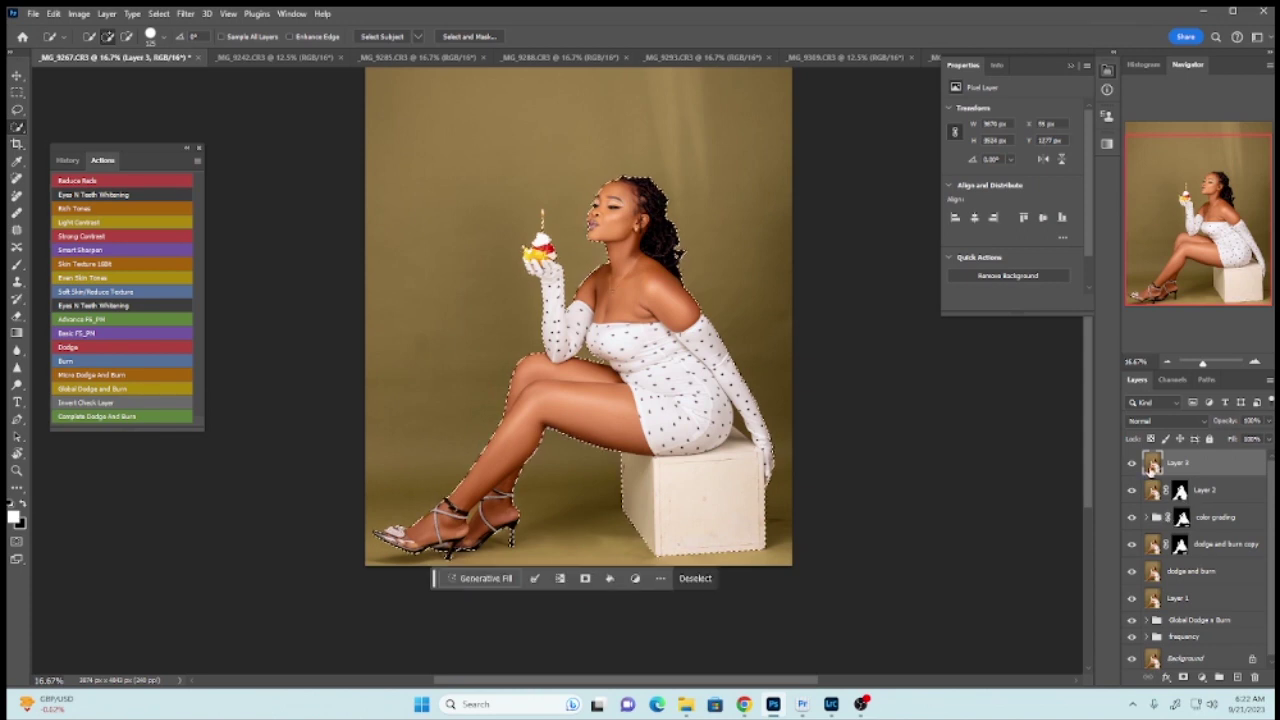
click(1183, 677)
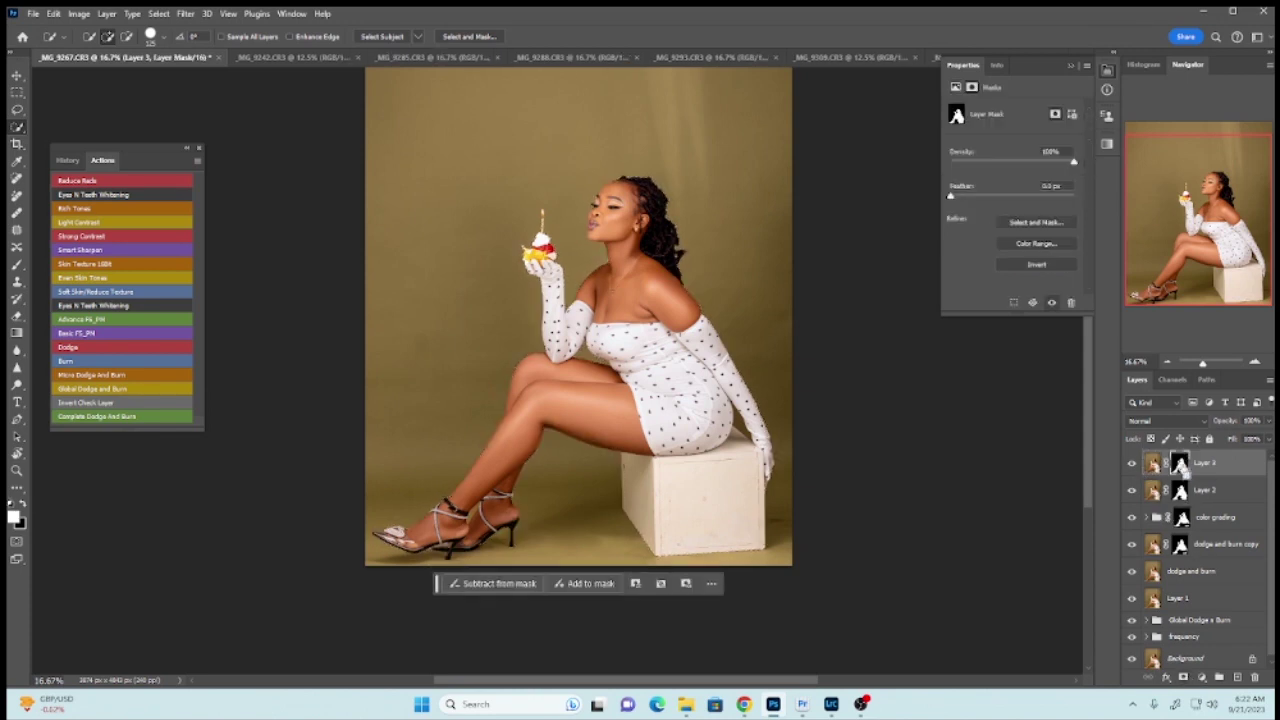
- Load "Layer 3"'s mask as a selection and copy the woman and box from its image to a new layer
ctrl+click(1180, 464)
click(1137, 466)
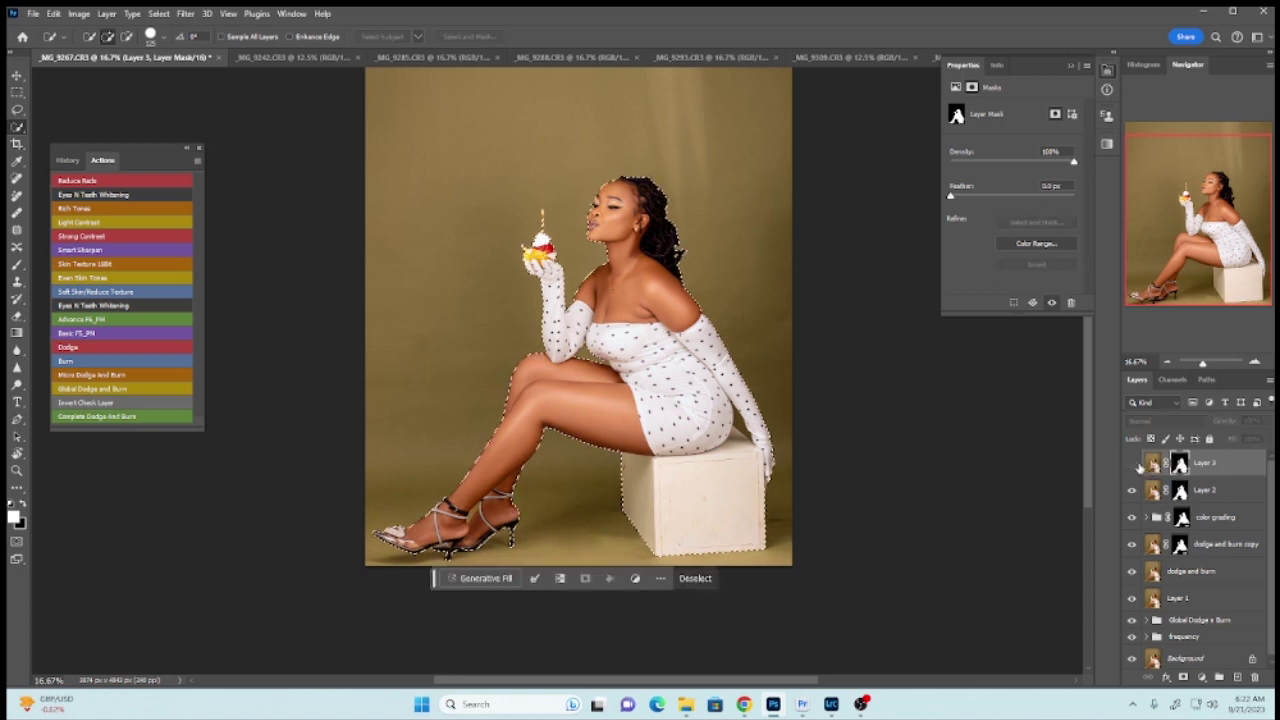
click(1133, 464)
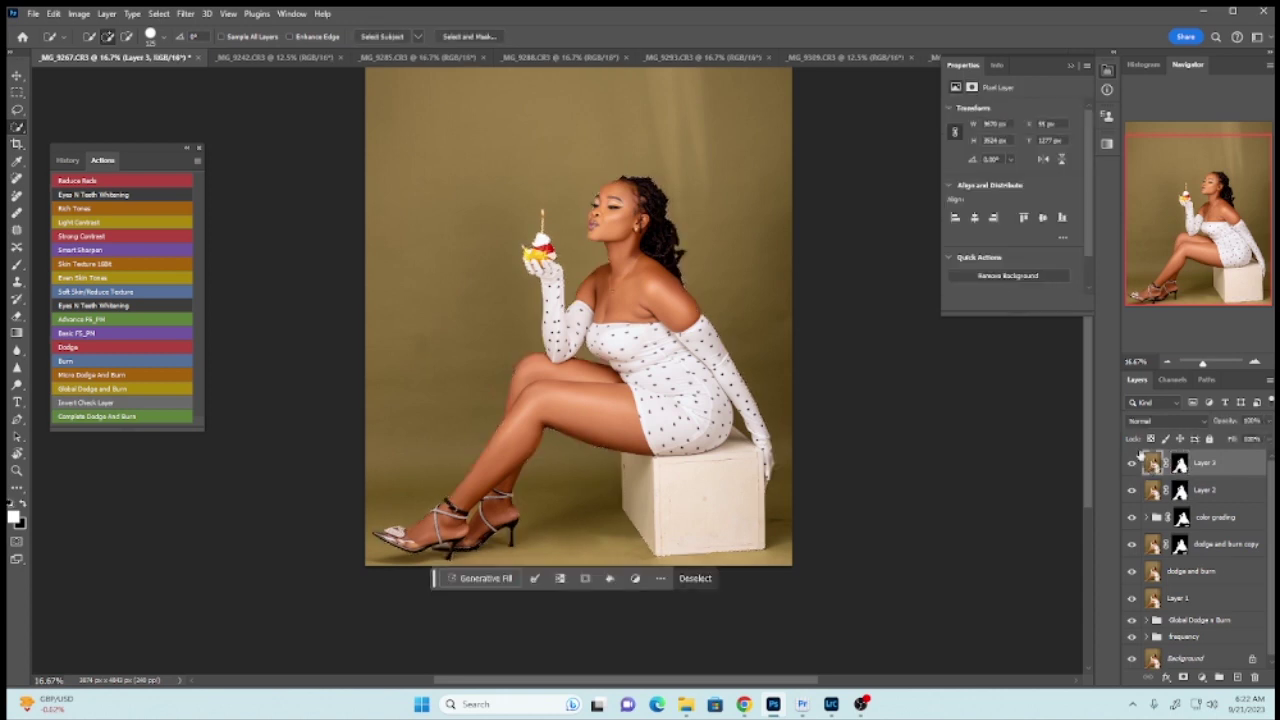
key(ctrl+j)
key(ctrl+k)
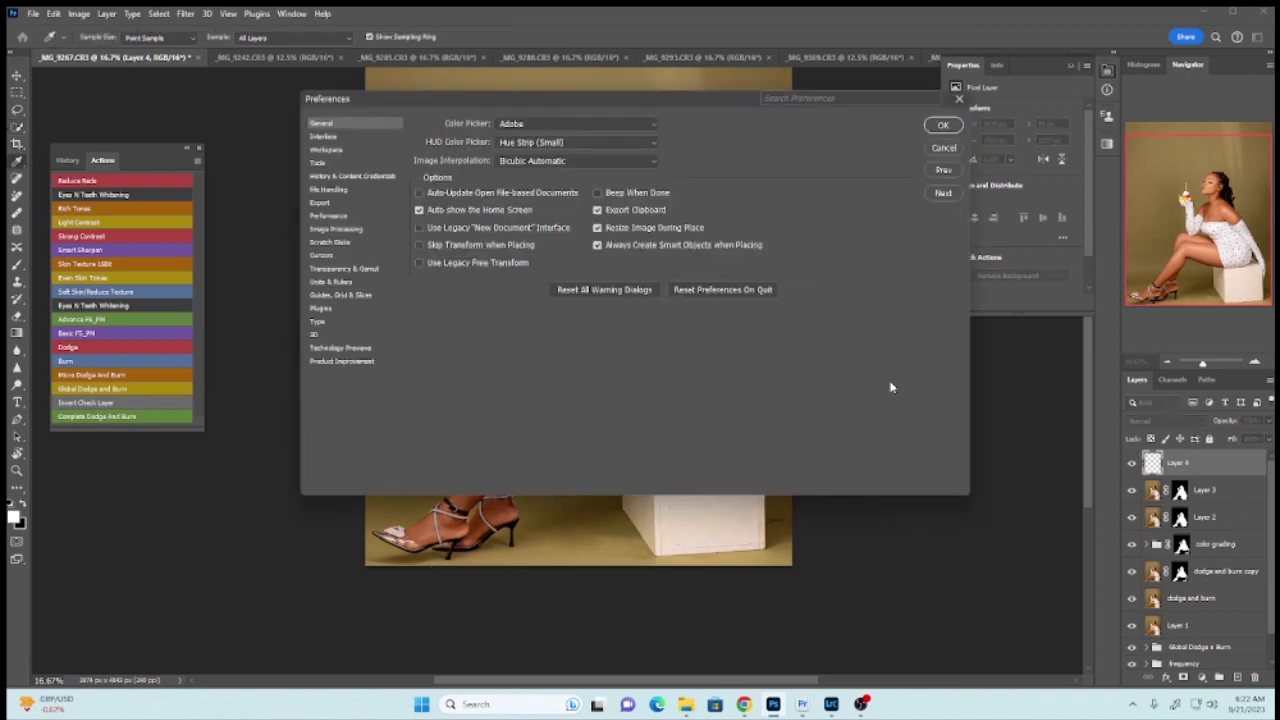
click(958, 99)
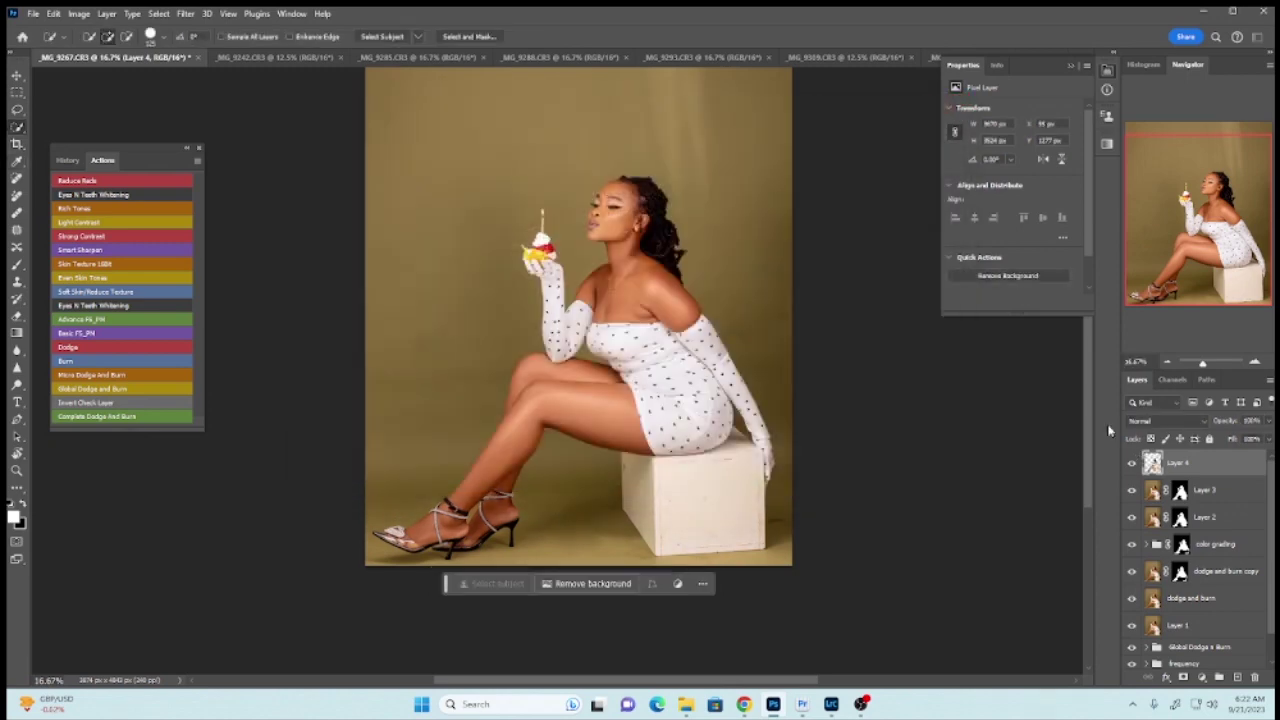
- Select everything except the woman and box on "Layer 3" and copy the backdrop to its own layer
click(1150, 490)
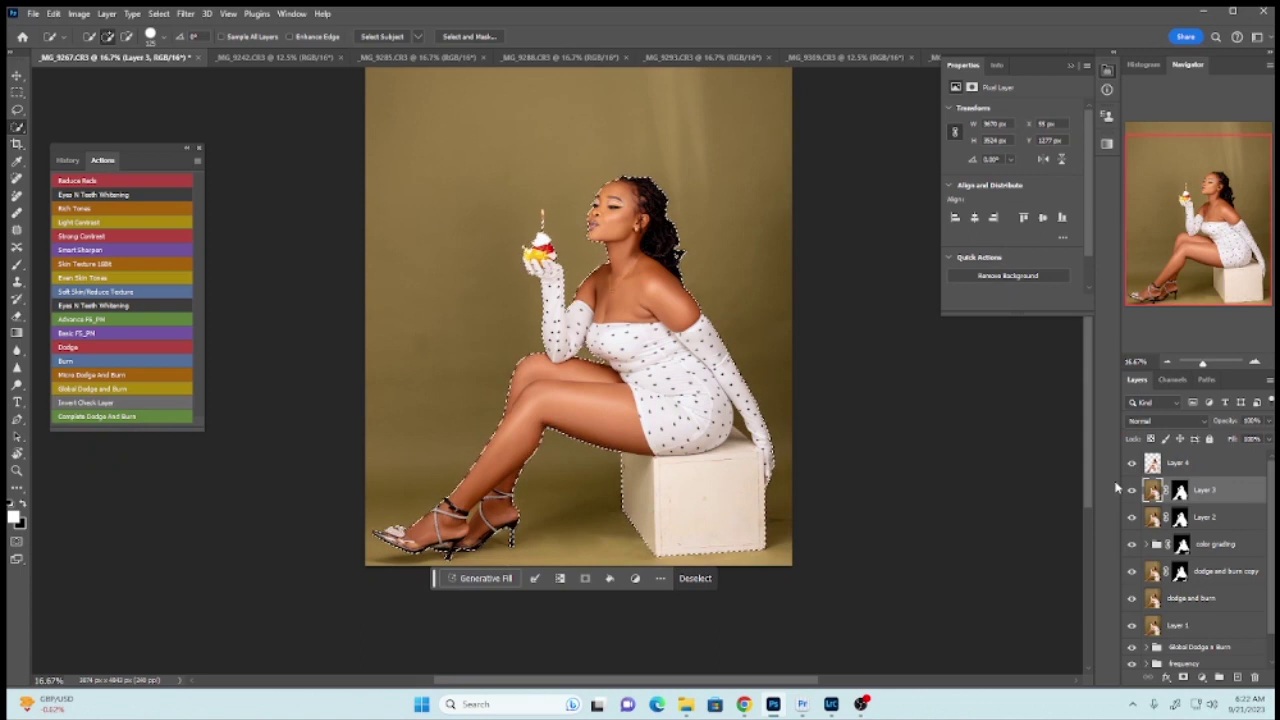
key(ctrl+shift+i)
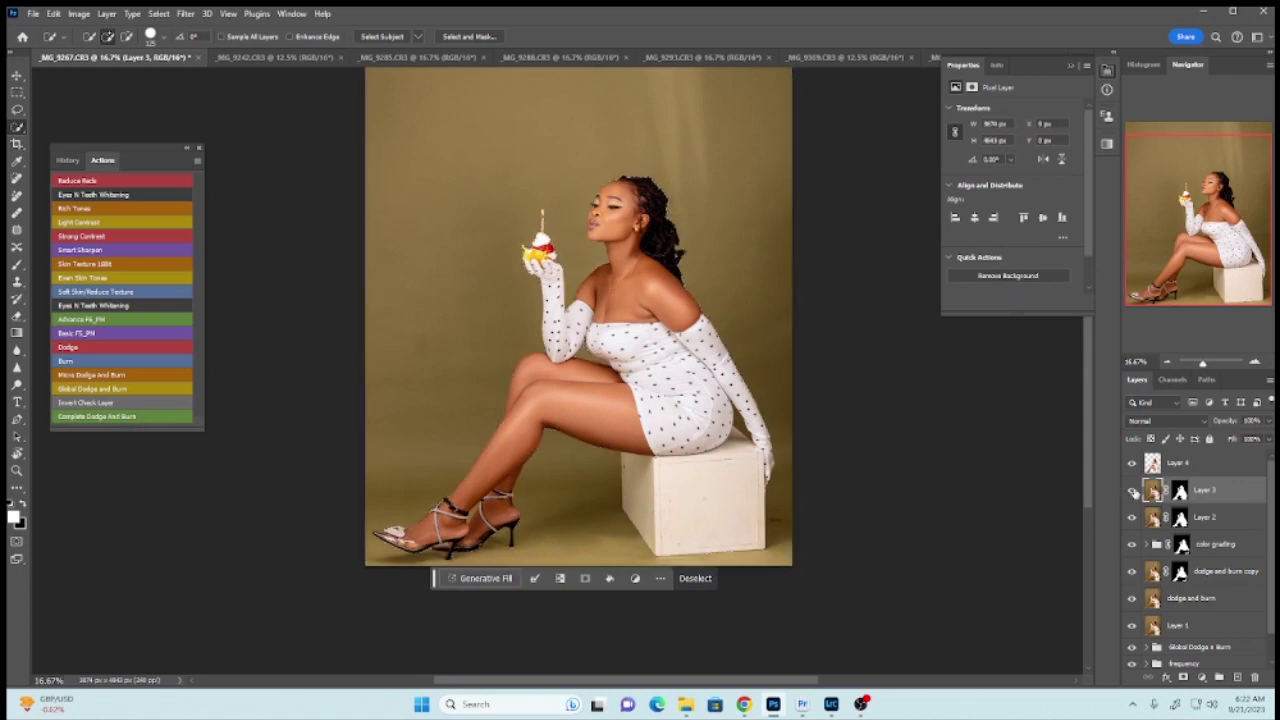
key(ctrl+j)
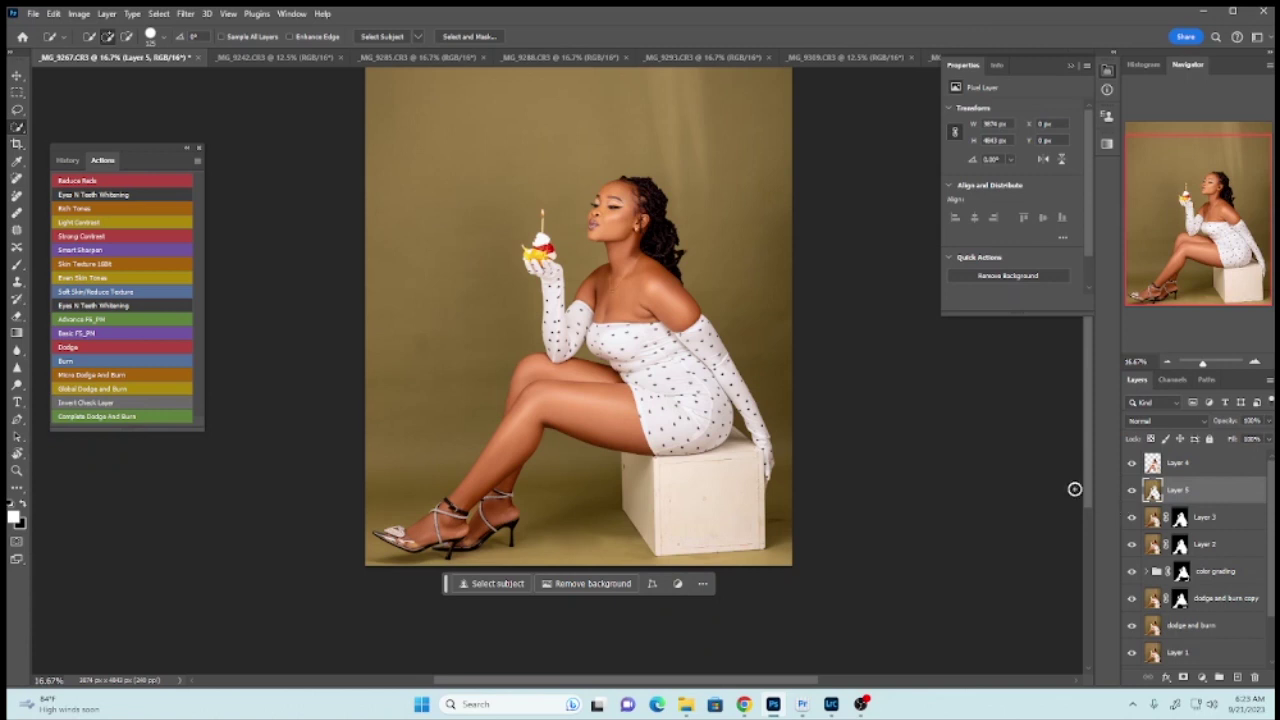
- Smooth the backdrop copy with a strong Gaussian Blur and compare the result with the "Layer 4" cutout hidden and shown
click(188, 15)
mouse_move(192, 184)
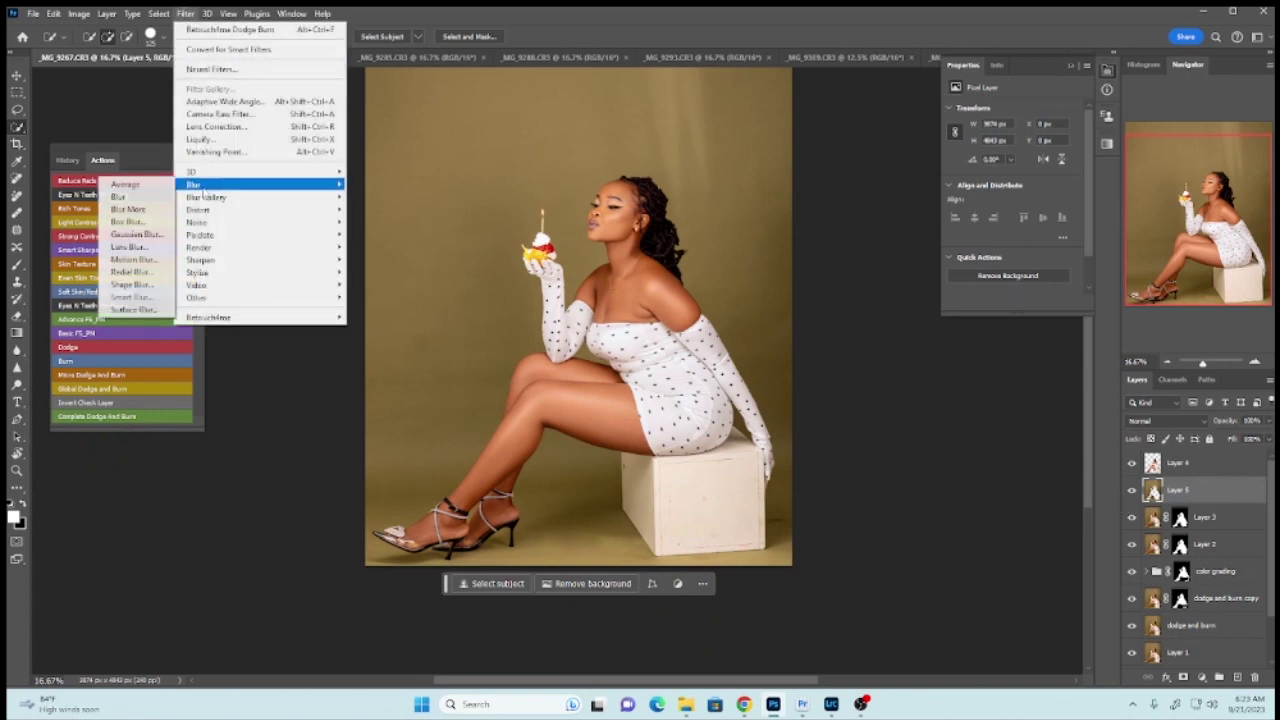
click(130, 237)
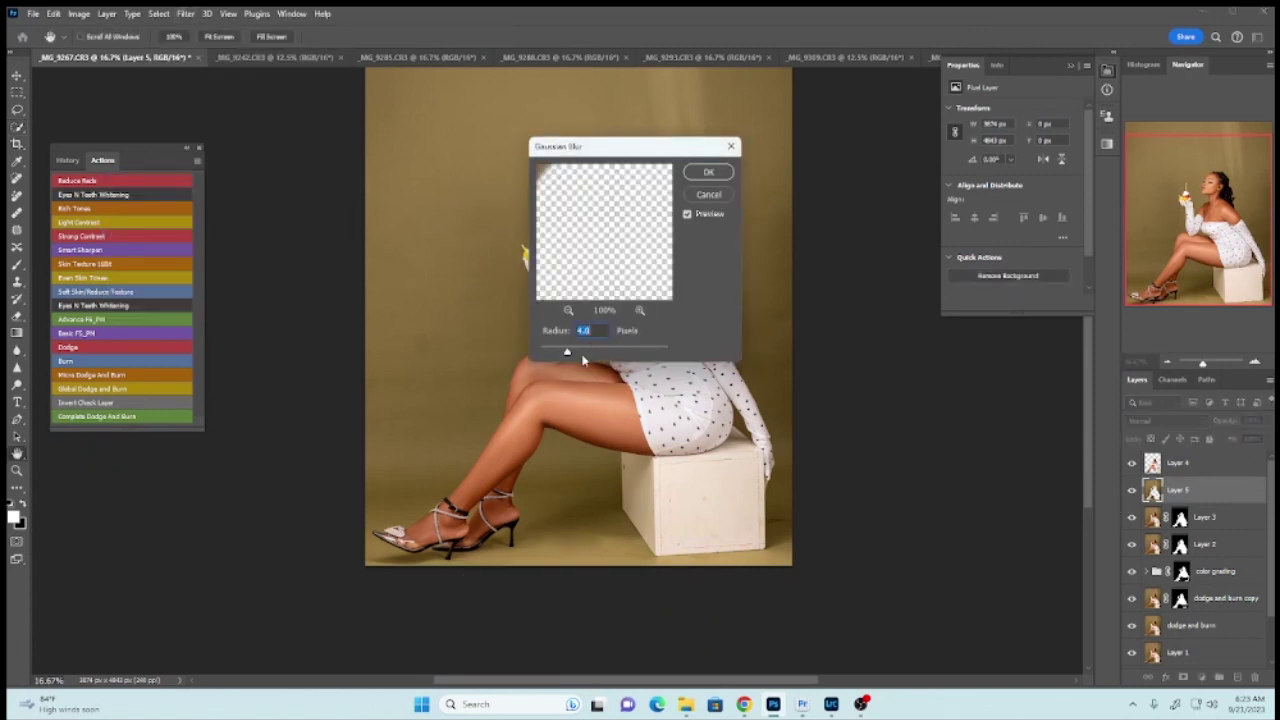
drag(567, 352, 626, 352)
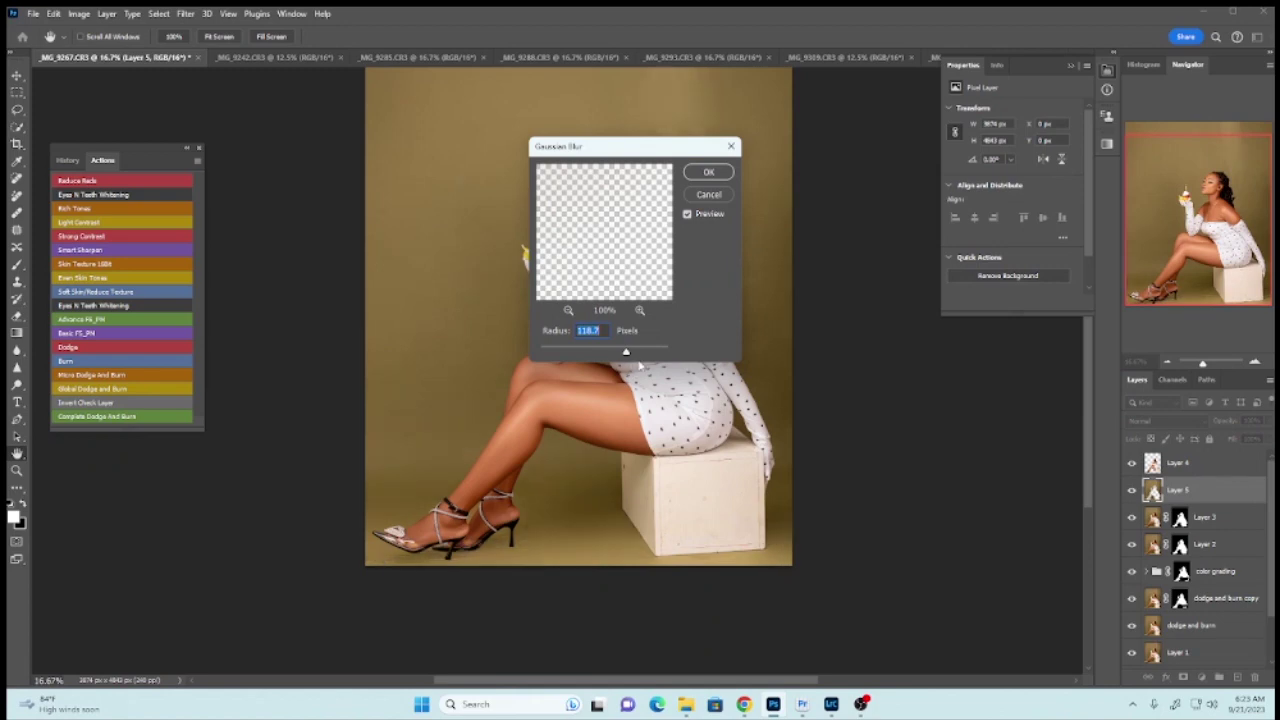
drag(624, 354, 621, 354)
click(706, 172)
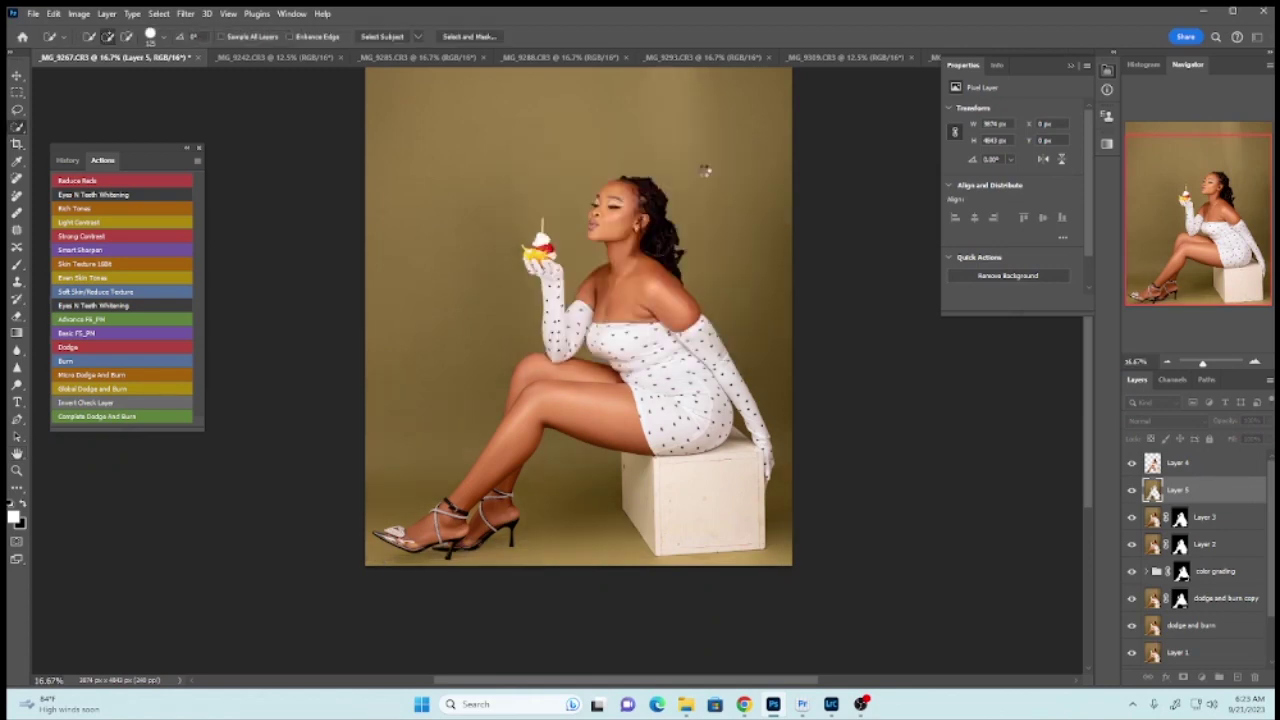
click(1132, 463)
click(1132, 463)
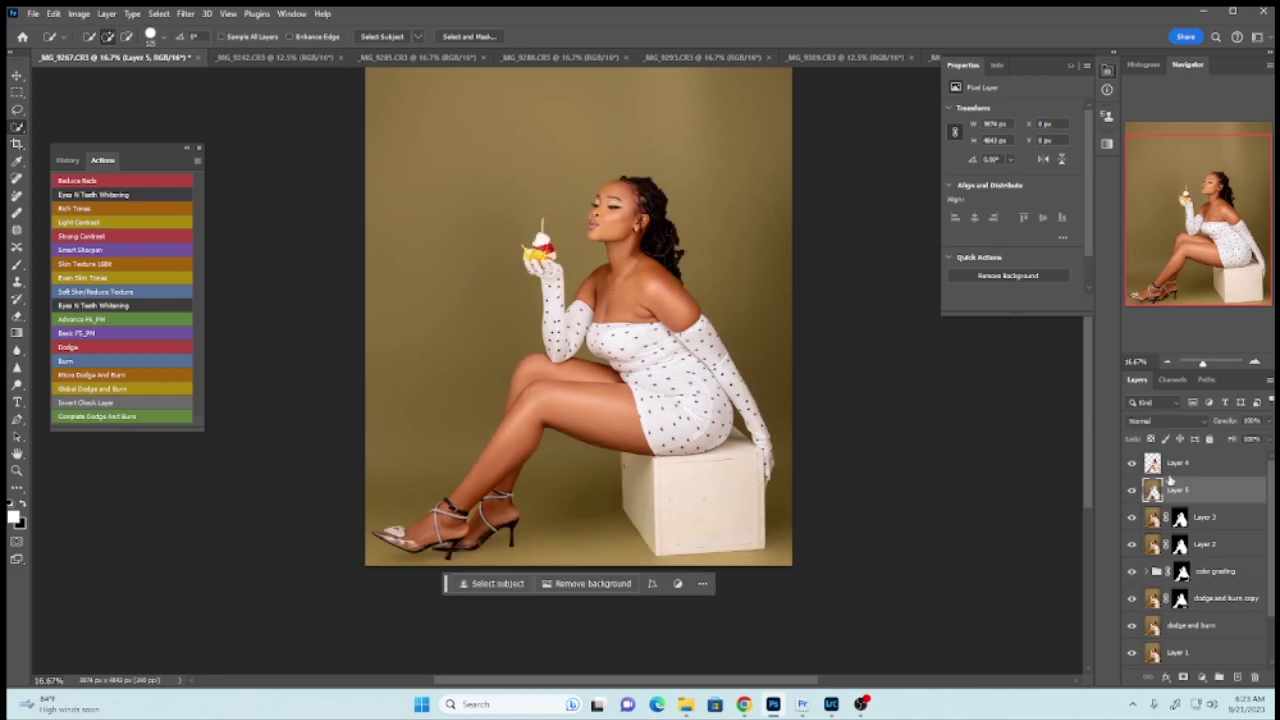
click(1131, 463)
click(1131, 463)
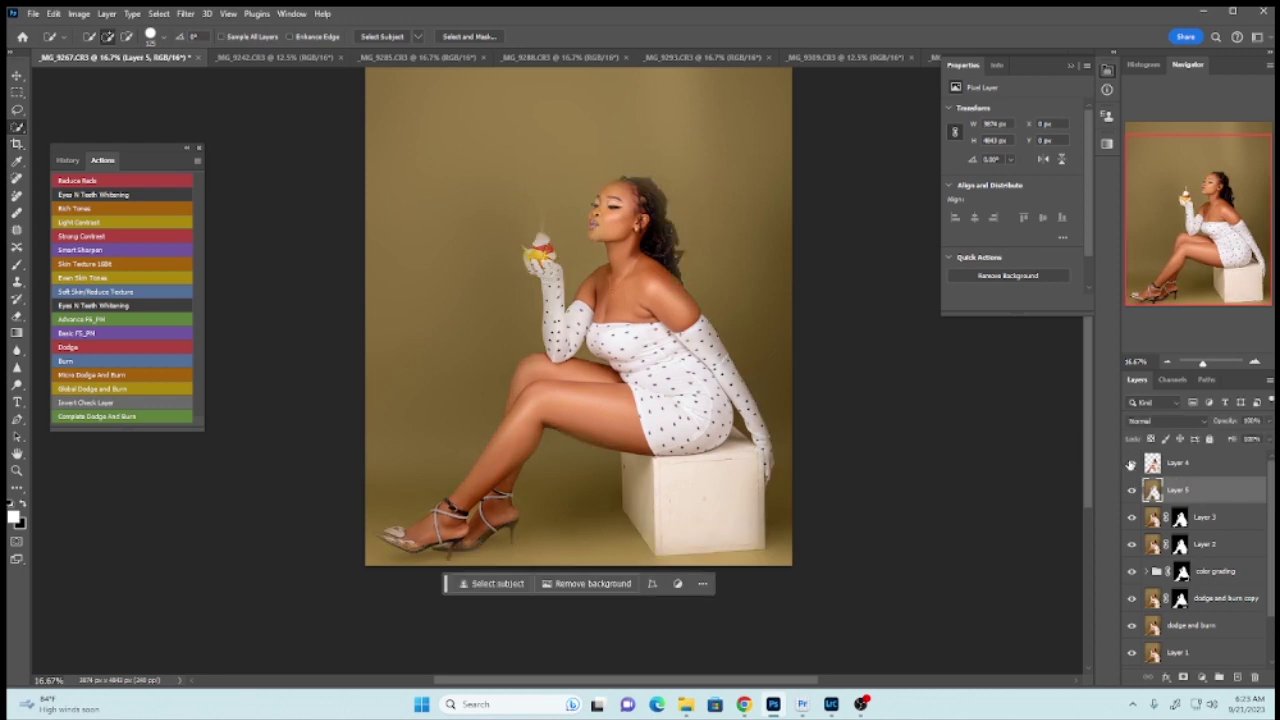
- Group "Layer 4", "Layer 5", "Layer 3" and "Layer 2", compare the backdrop with and without the group, and slightly lower its opacity
click(1190, 470)
shift+click(1210, 552)
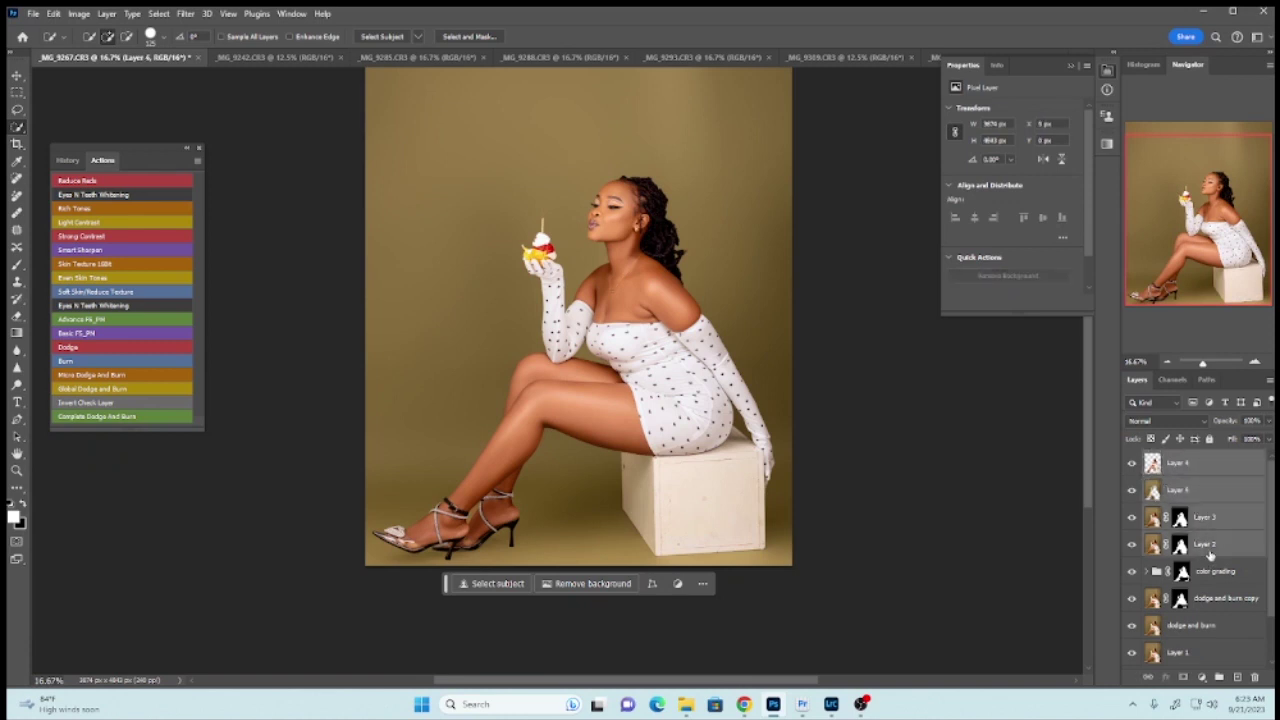
key(ctrl+g)
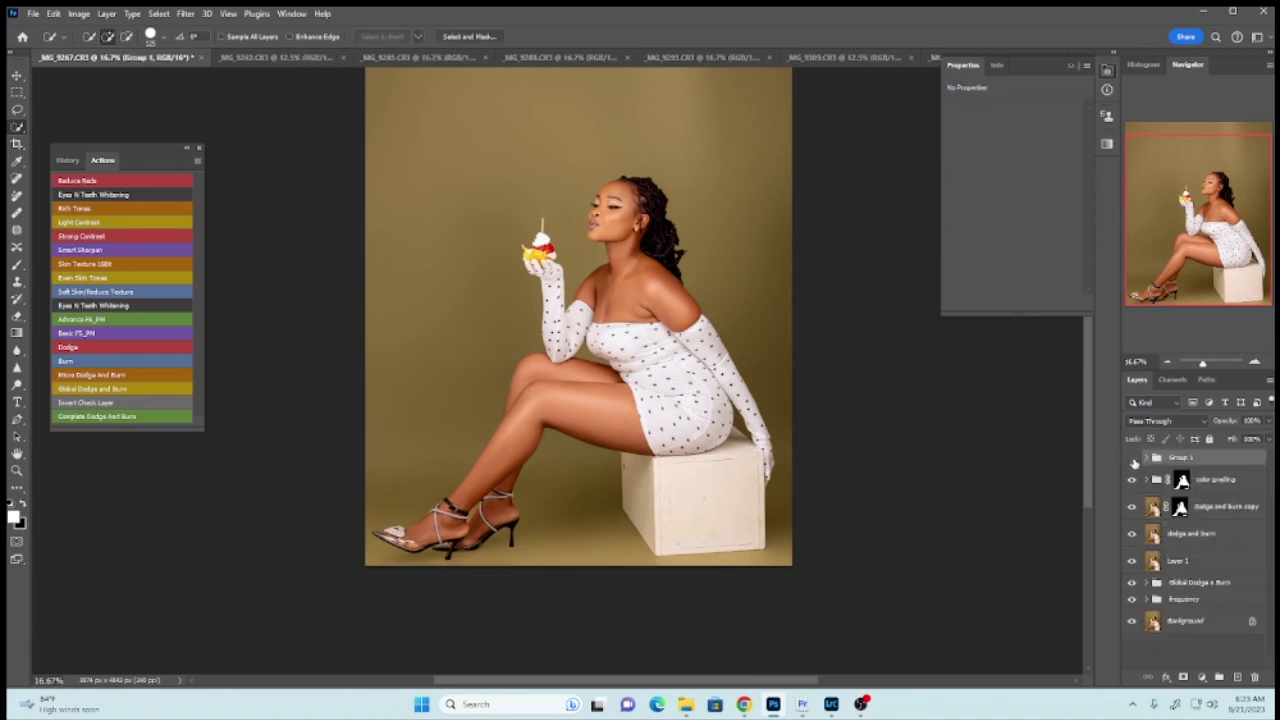
click(1131, 457)
click(1131, 457)
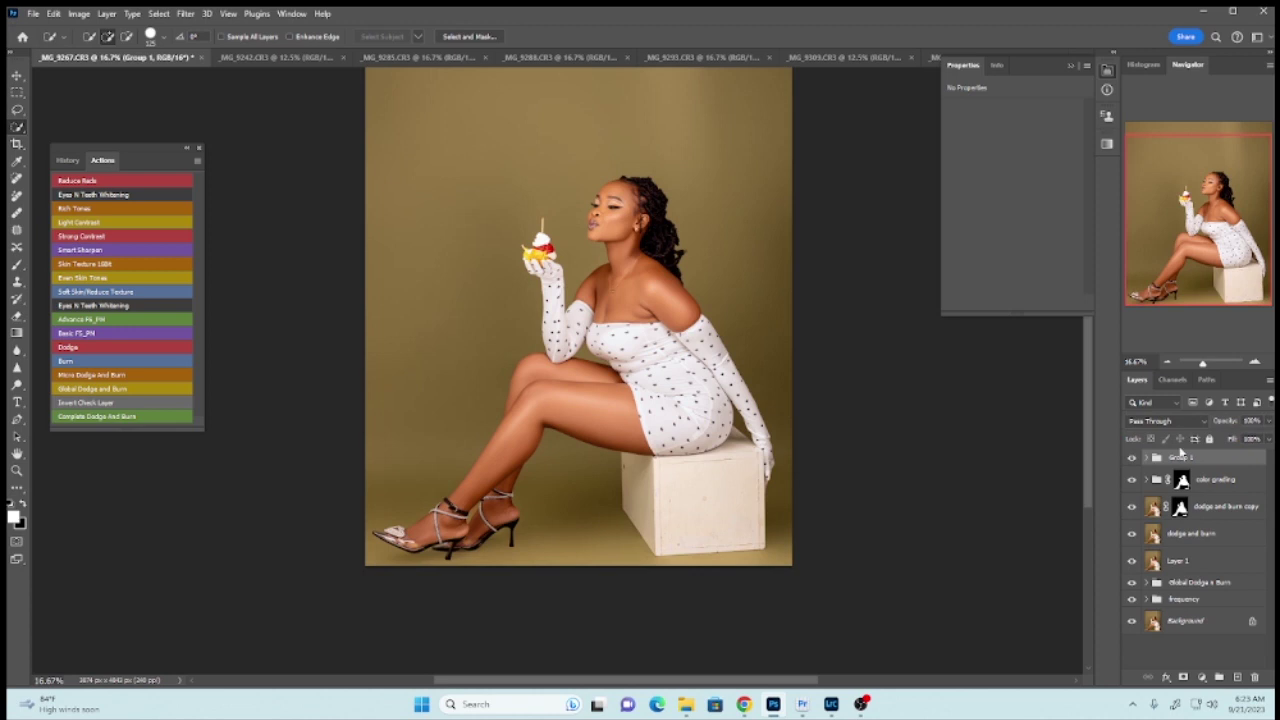
click(1266, 424)
drag(1247, 440, 1241, 440)
- Stamp all visible layers into a new top layer and heal marks on the white box's front with a small Spot Healing Brush
key(ctrl+shift+alt+e)
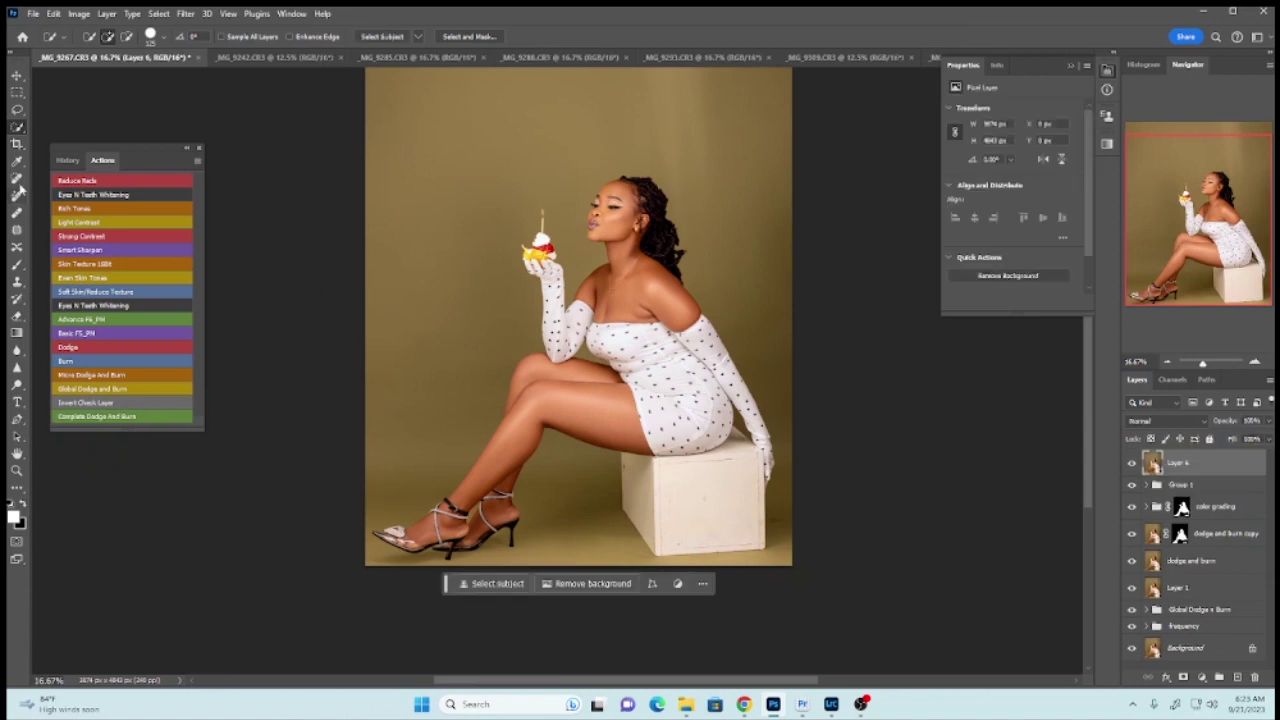
click(16, 178)
key(bracketleft)
key(bracketleft)
key(bracketleft)
key(bracketleft)
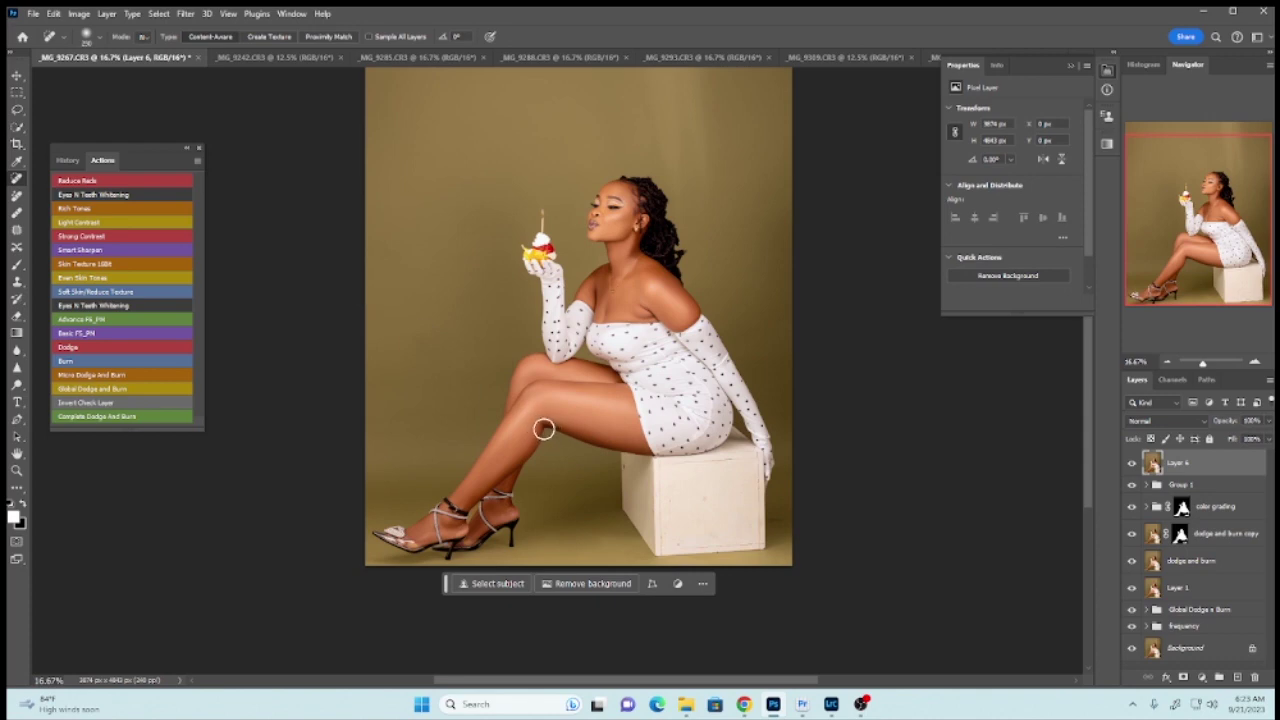
key(ctrl+plus)
key(ctrl+plus)
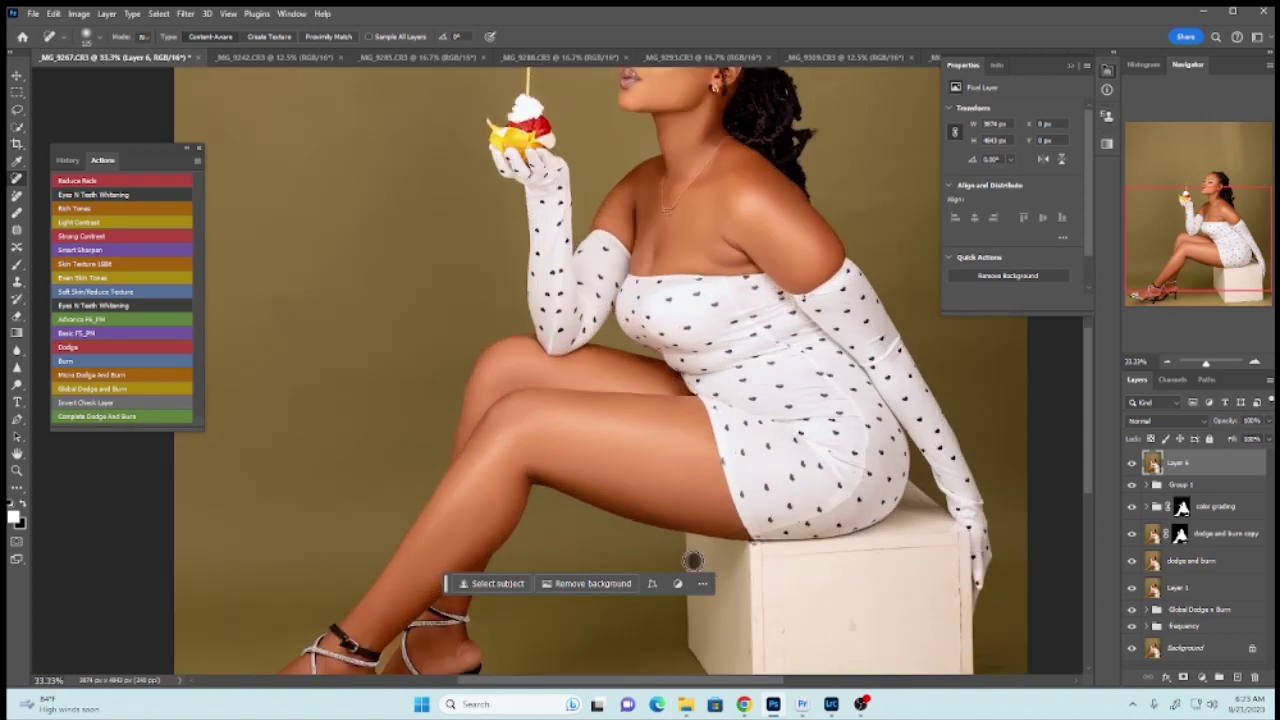
drag(778, 627, 785, 632)
click(856, 625)
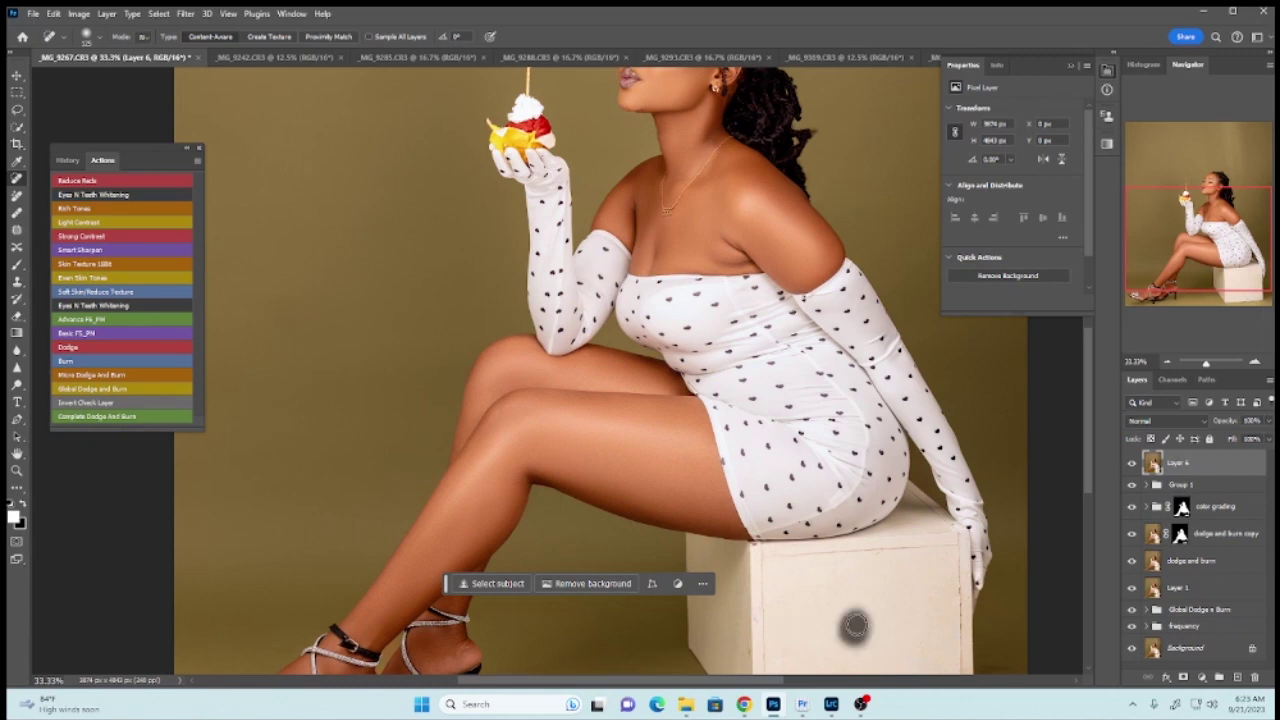
- Heal the marks on the box's lower front and its side face, and touch up a small spot on the dress waist
scroll(800, 580, down, 3)
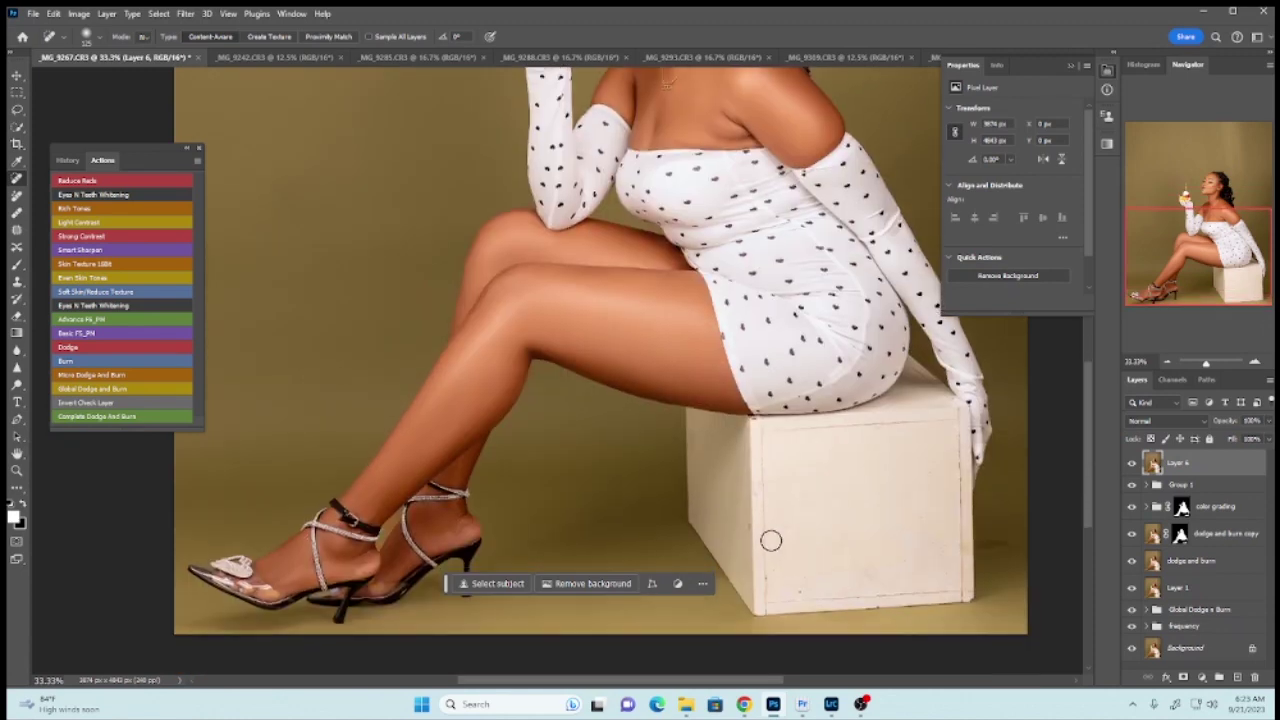
click(784, 537)
click(794, 590)
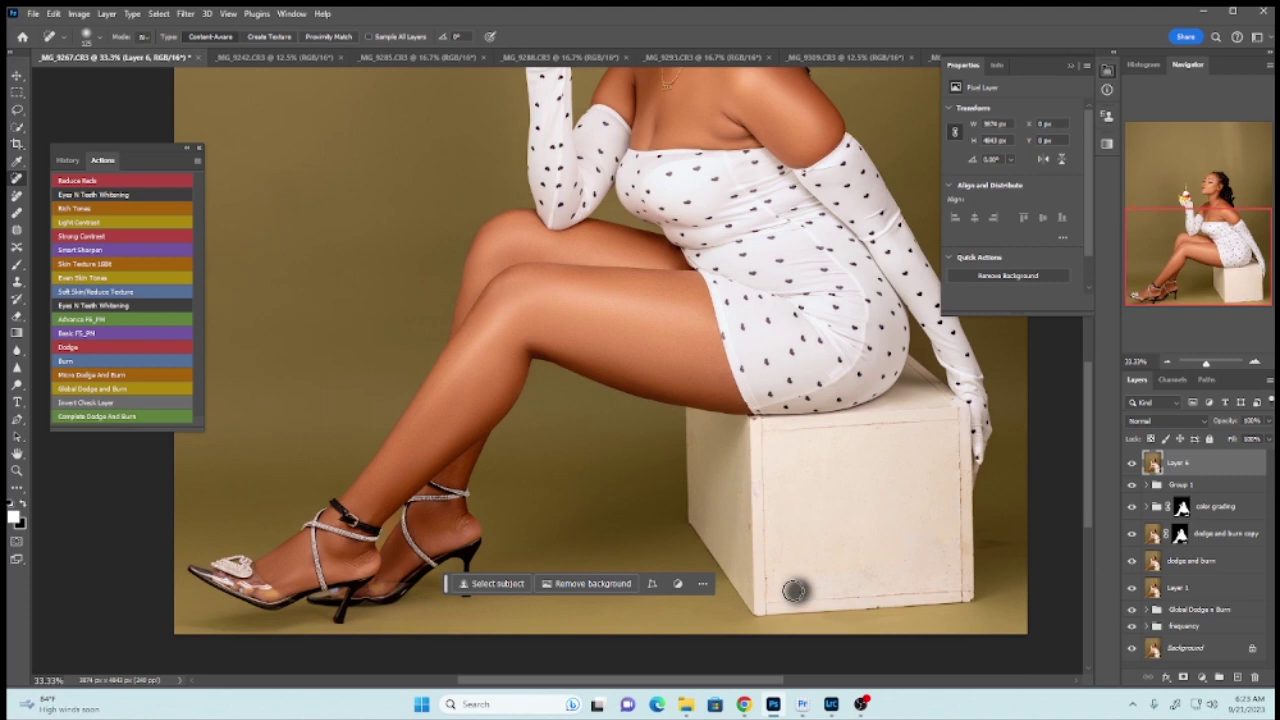
click(741, 524)
click(735, 489)
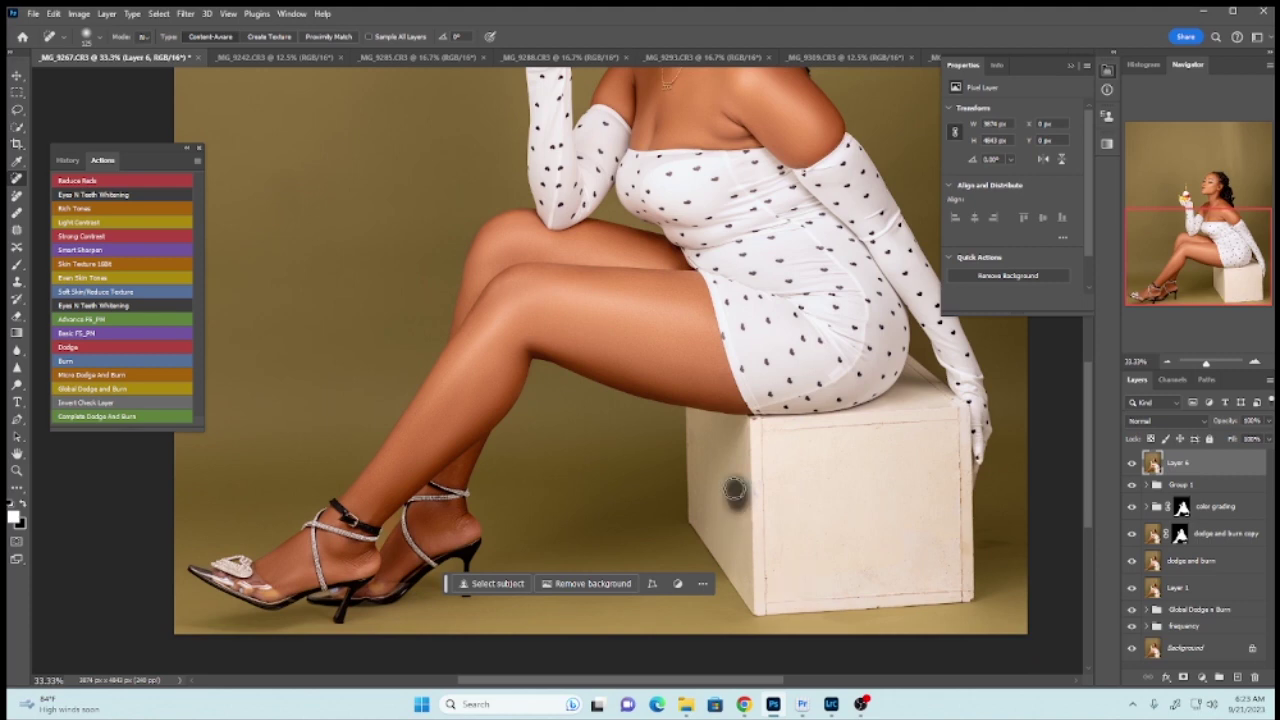
click(702, 463)
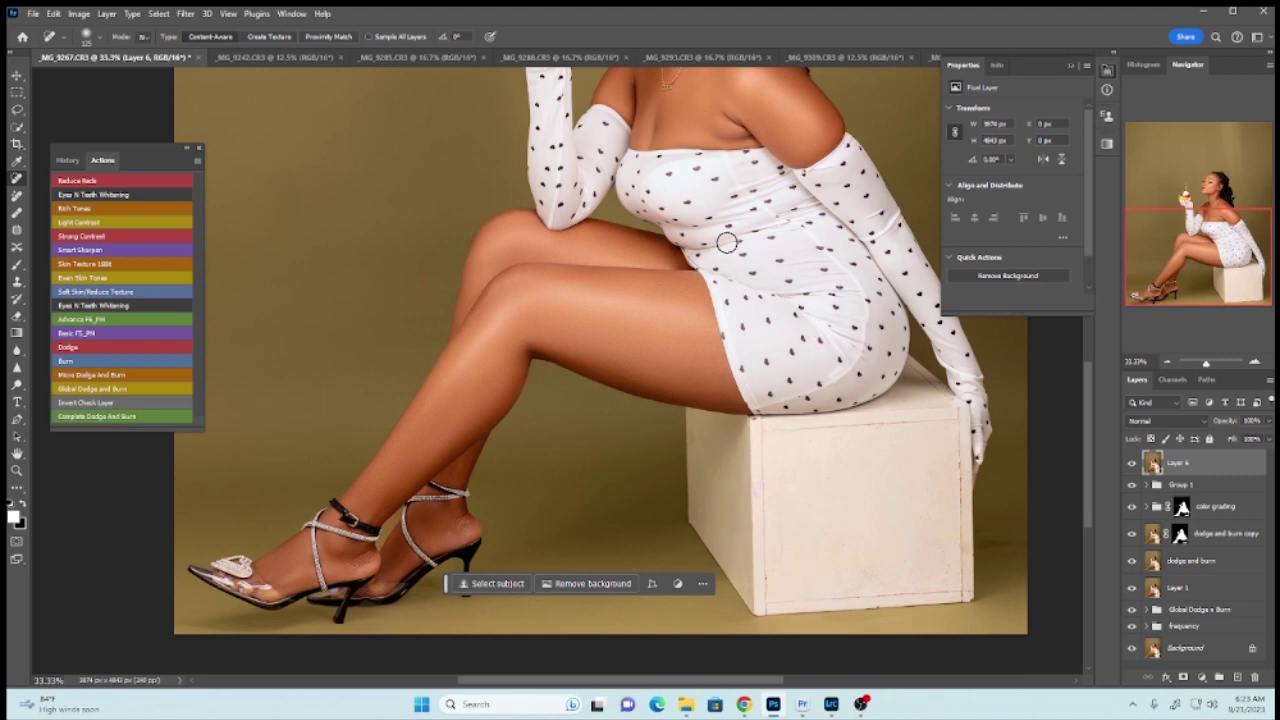
mouse_move(727, 245)
mouse_down()
mouse_move(745, 242)
mouse_move(700, 246)
mouse_move(716, 245)
mouse_up()
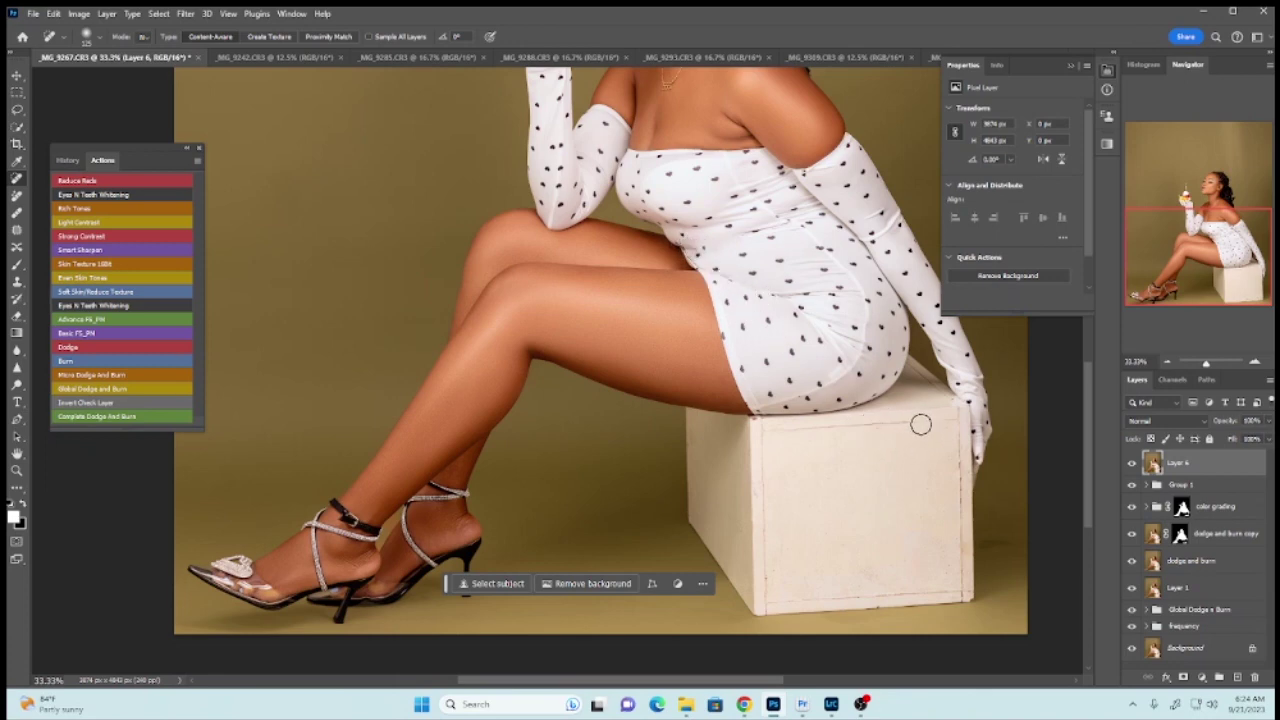
- Heal the marks along the white box's upper front edge, across its front face, and on its top surface beside the dress
drag(925, 424, 759, 434)
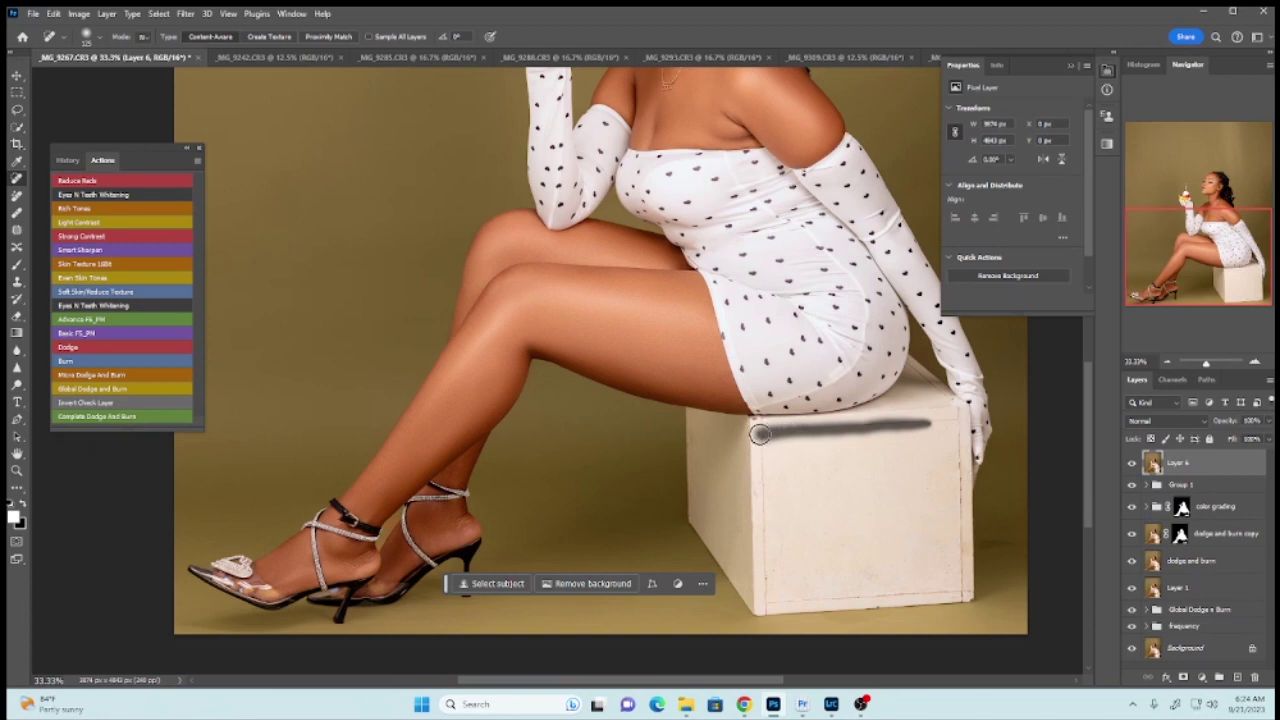
mouse_move(953, 426)
mouse_down()
mouse_move(959, 585)
mouse_move(948, 418)
mouse_move(761, 437)
mouse_up()
mouse_move(763, 450)
mouse_down()
mouse_move(765, 605)
mouse_move(955, 600)
mouse_move(958, 588)
mouse_up()
click(955, 543)
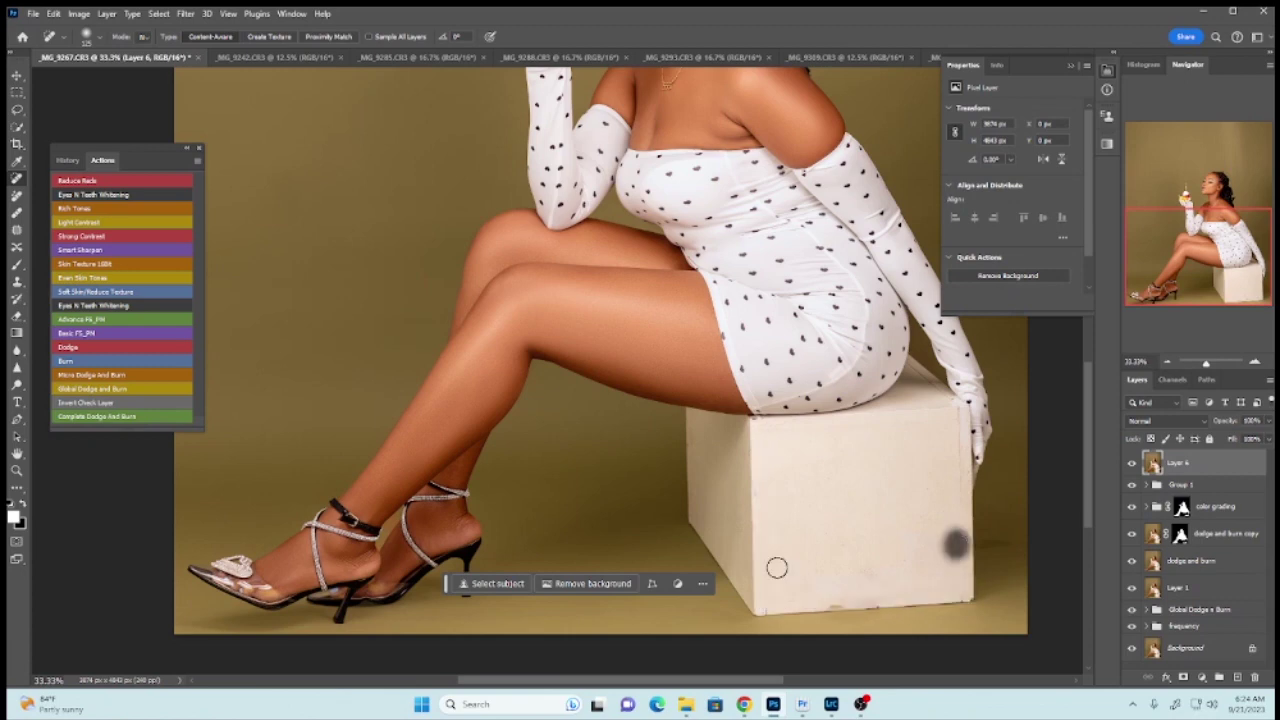
click(928, 390)
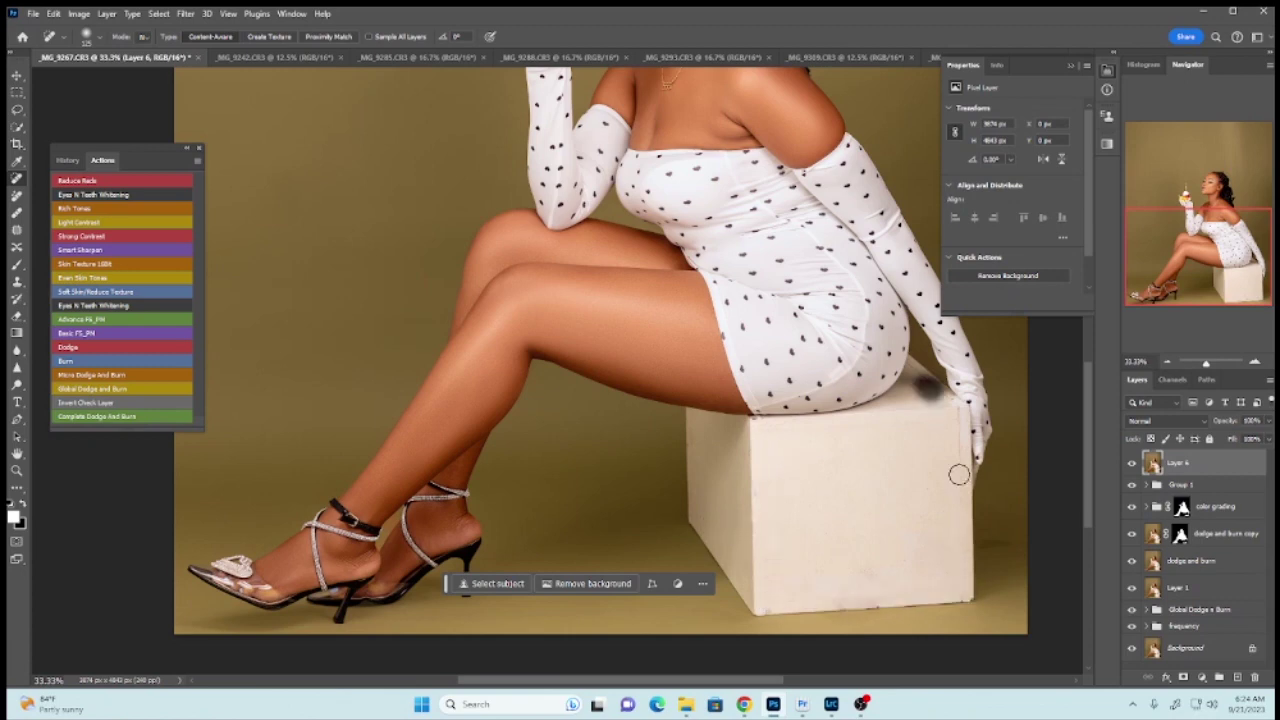
- Duplicate "Layer 6" and try to apply the Liquify filter to the copy
scroll(720, 288, up, 3)
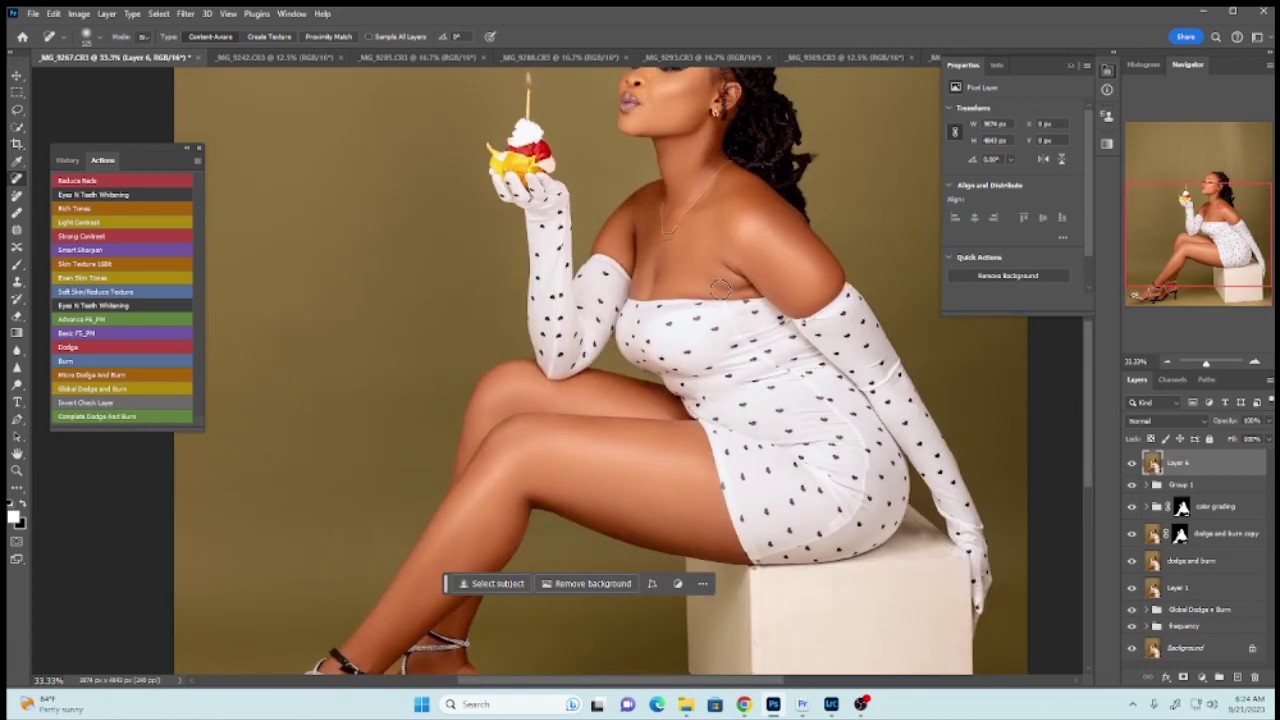
key(ctrl+j)
click(185, 13)
click(200, 124)
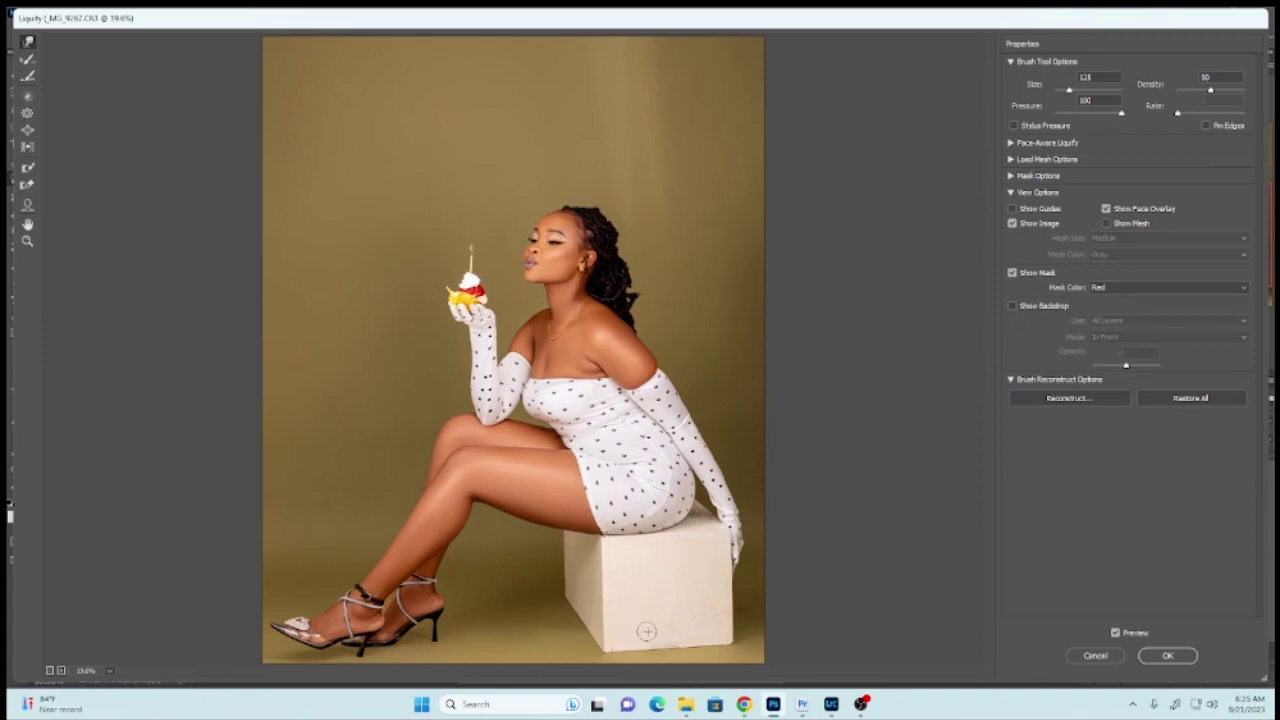
click(1146, 655)
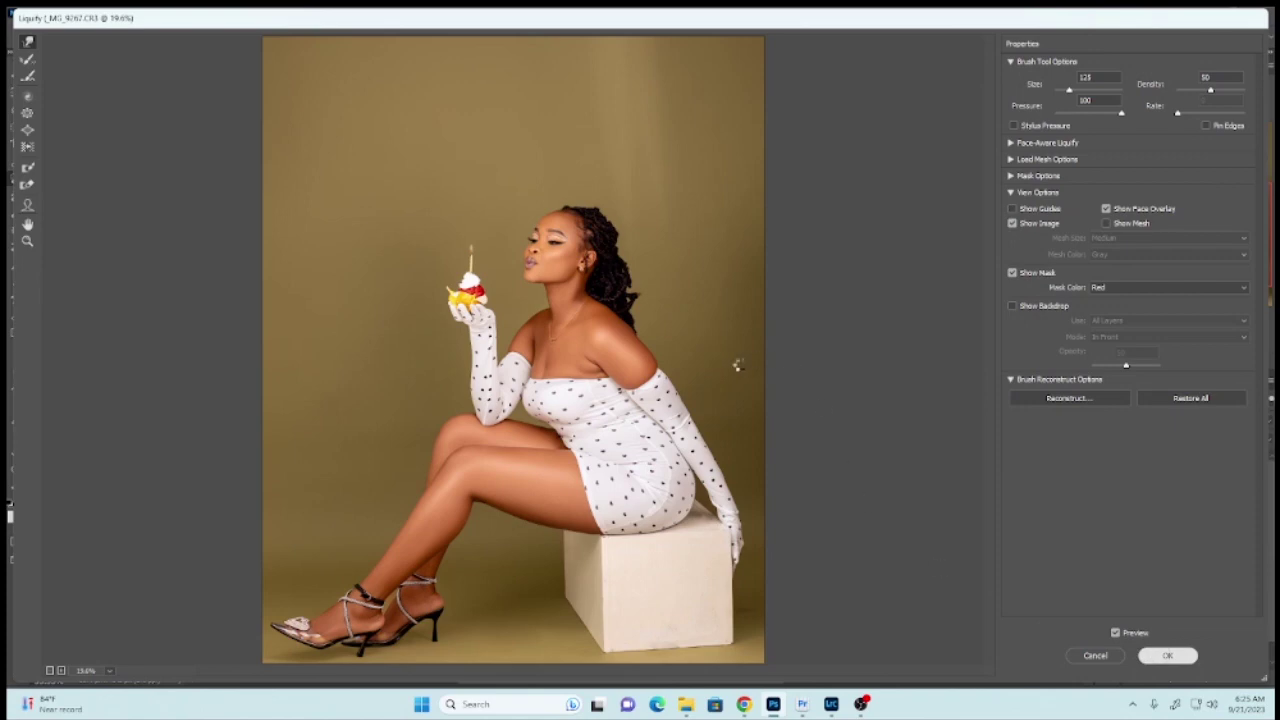
click(711, 400)
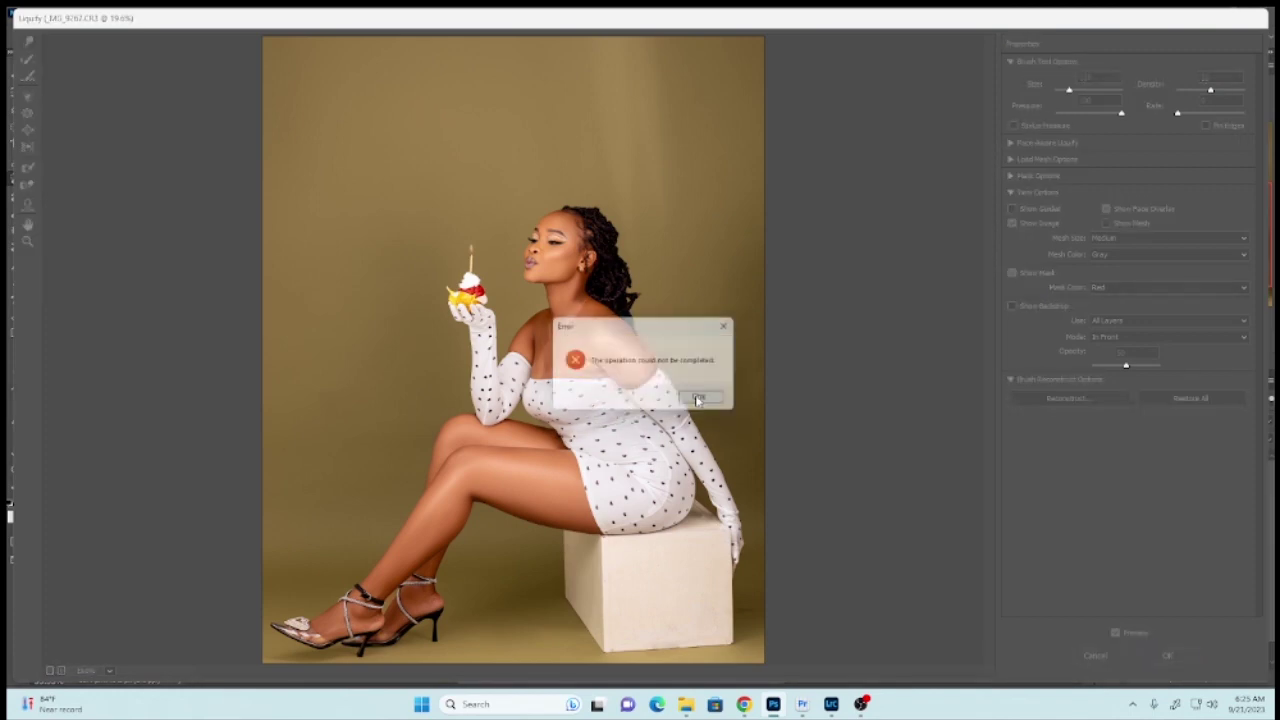
click(697, 398)
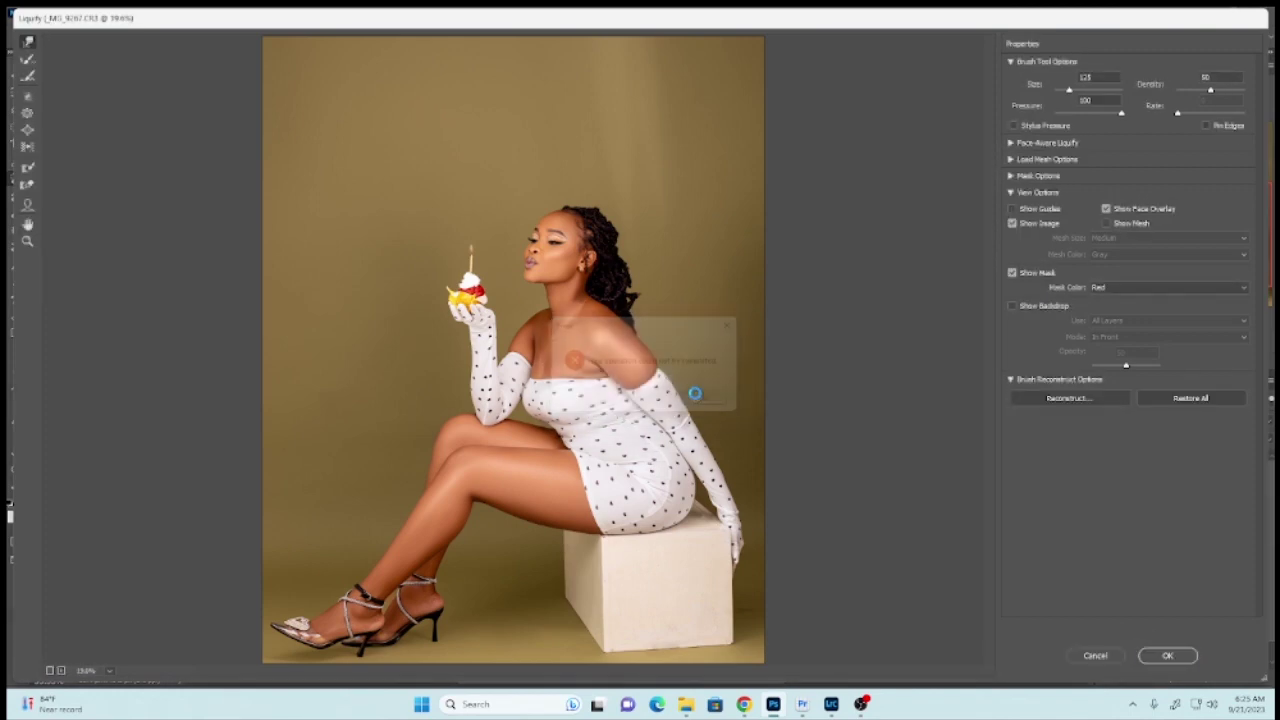
click(698, 398)
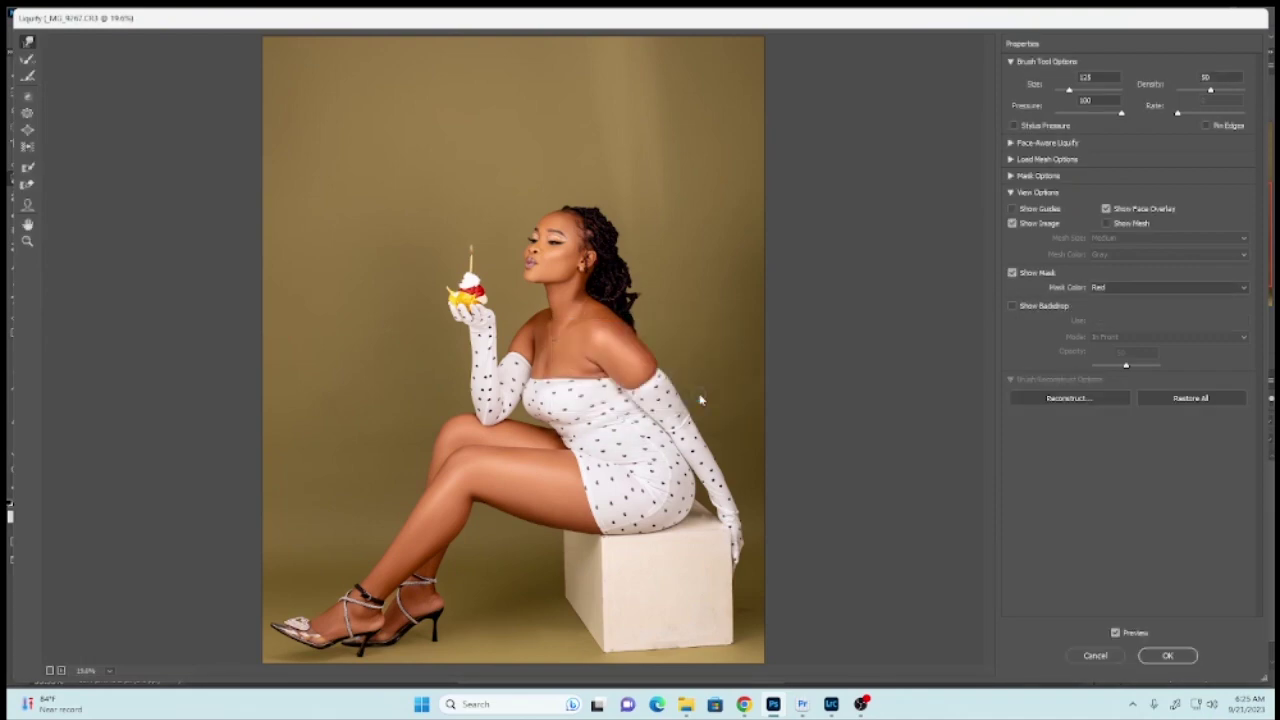
click(699, 397)
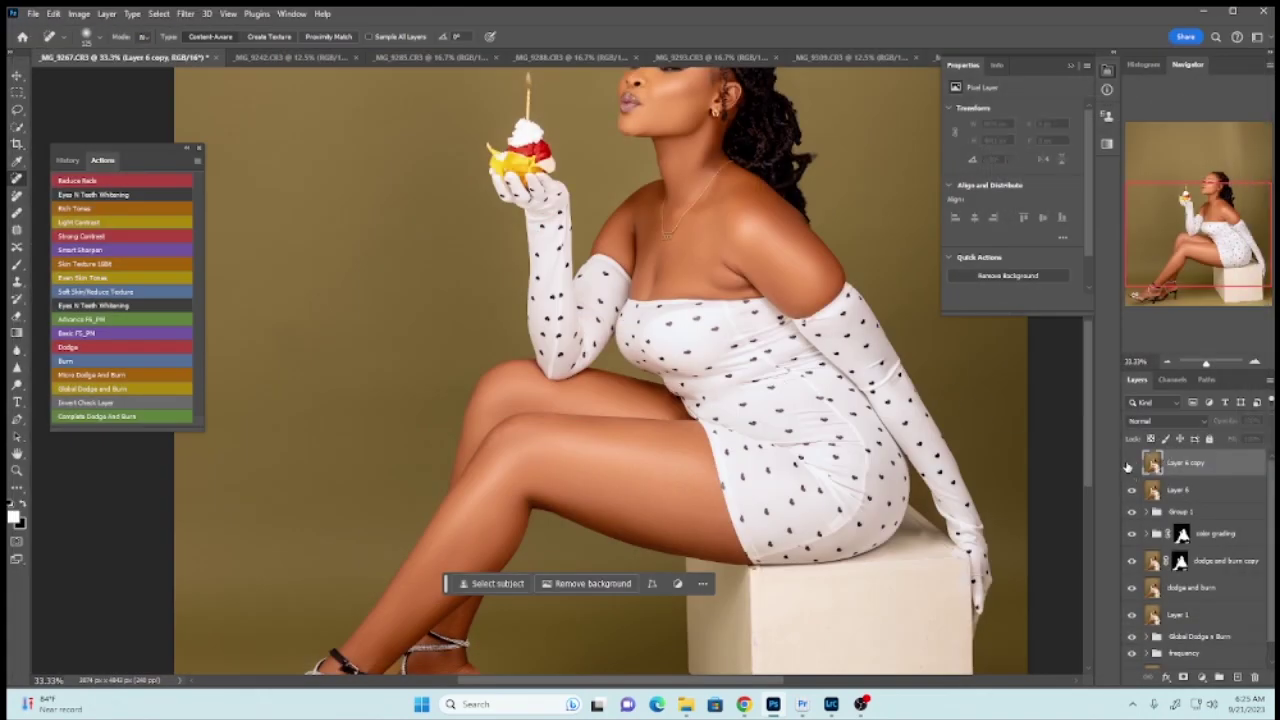
- Examine the whole retouched portrait at a small size and check the dress, legs and white box up close
click(1166, 362)
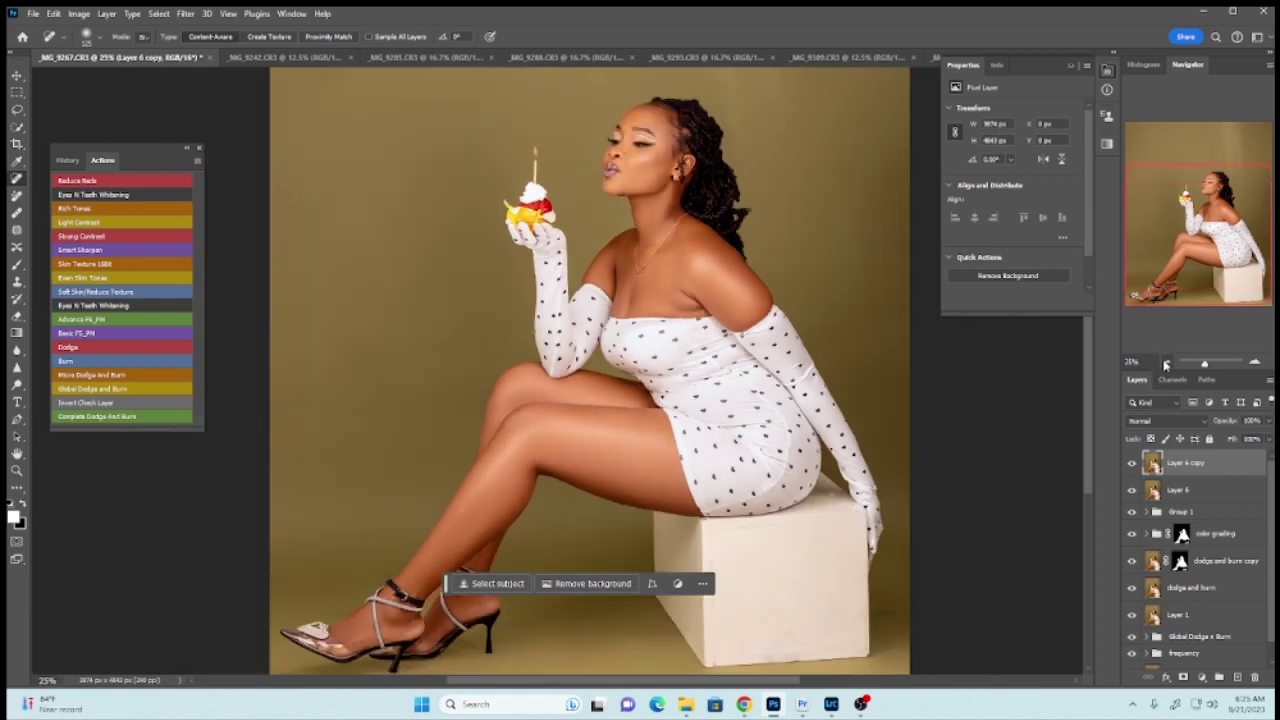
click(1166, 362)
click(1166, 362)
click(1166, 362)
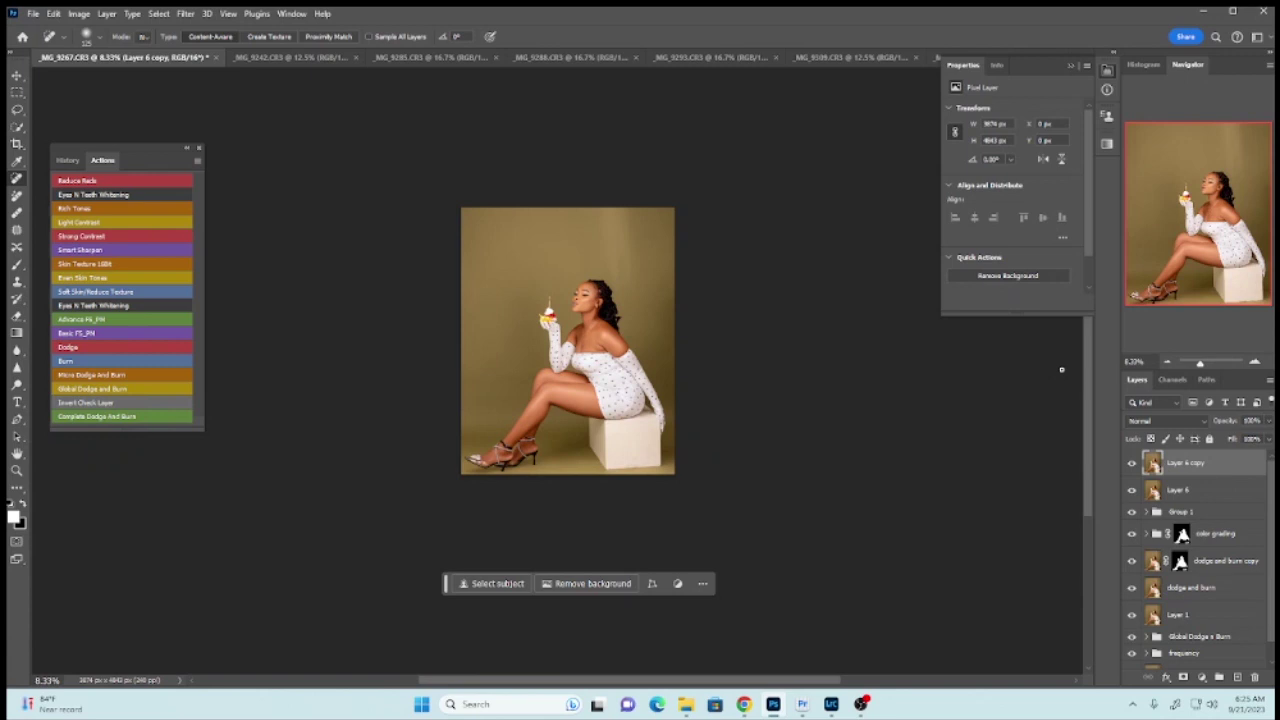
key(ctrl+plus)
key(ctrl+plus)
key(ctrl+plus)
key(ctrl+plus)
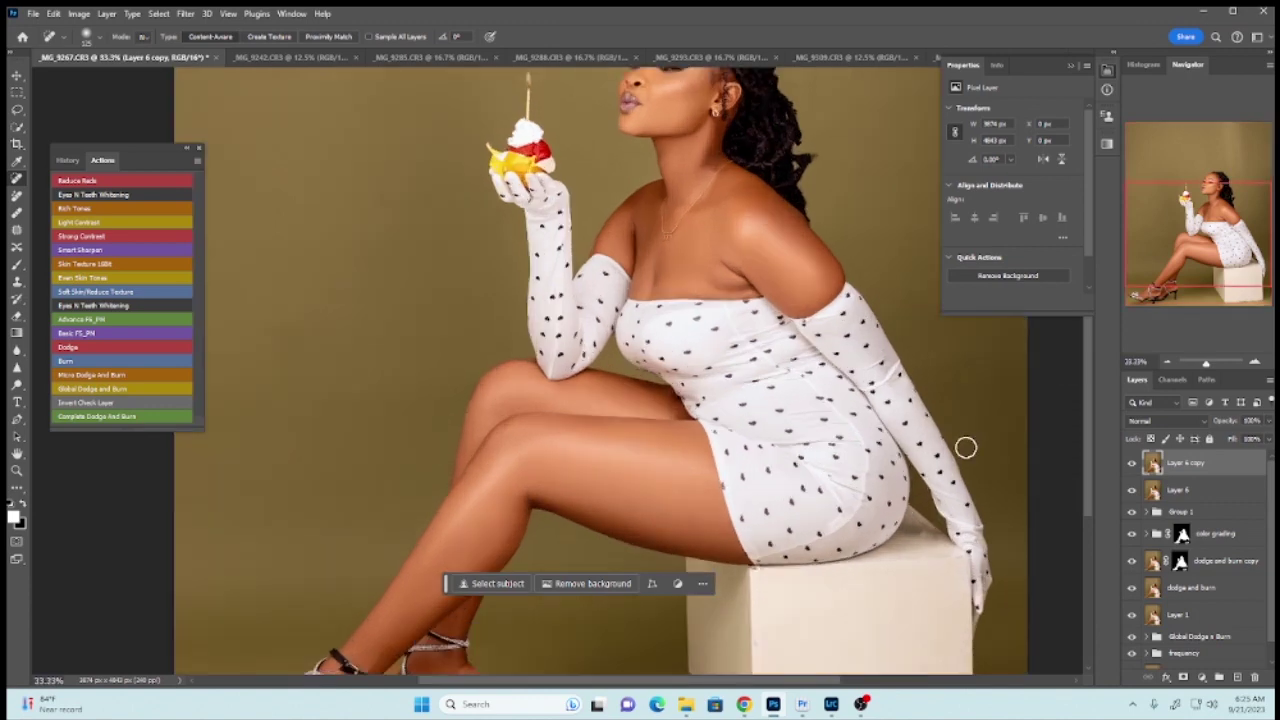
drag(1087, 490, 1085, 530)
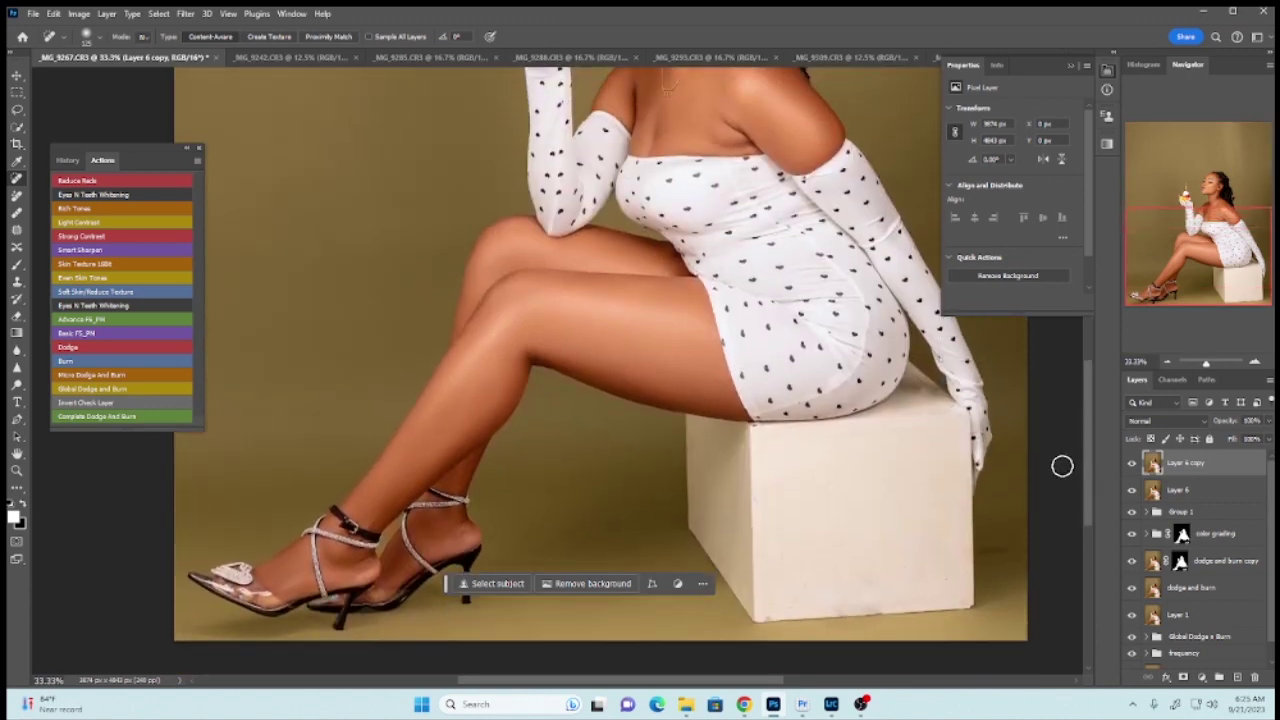